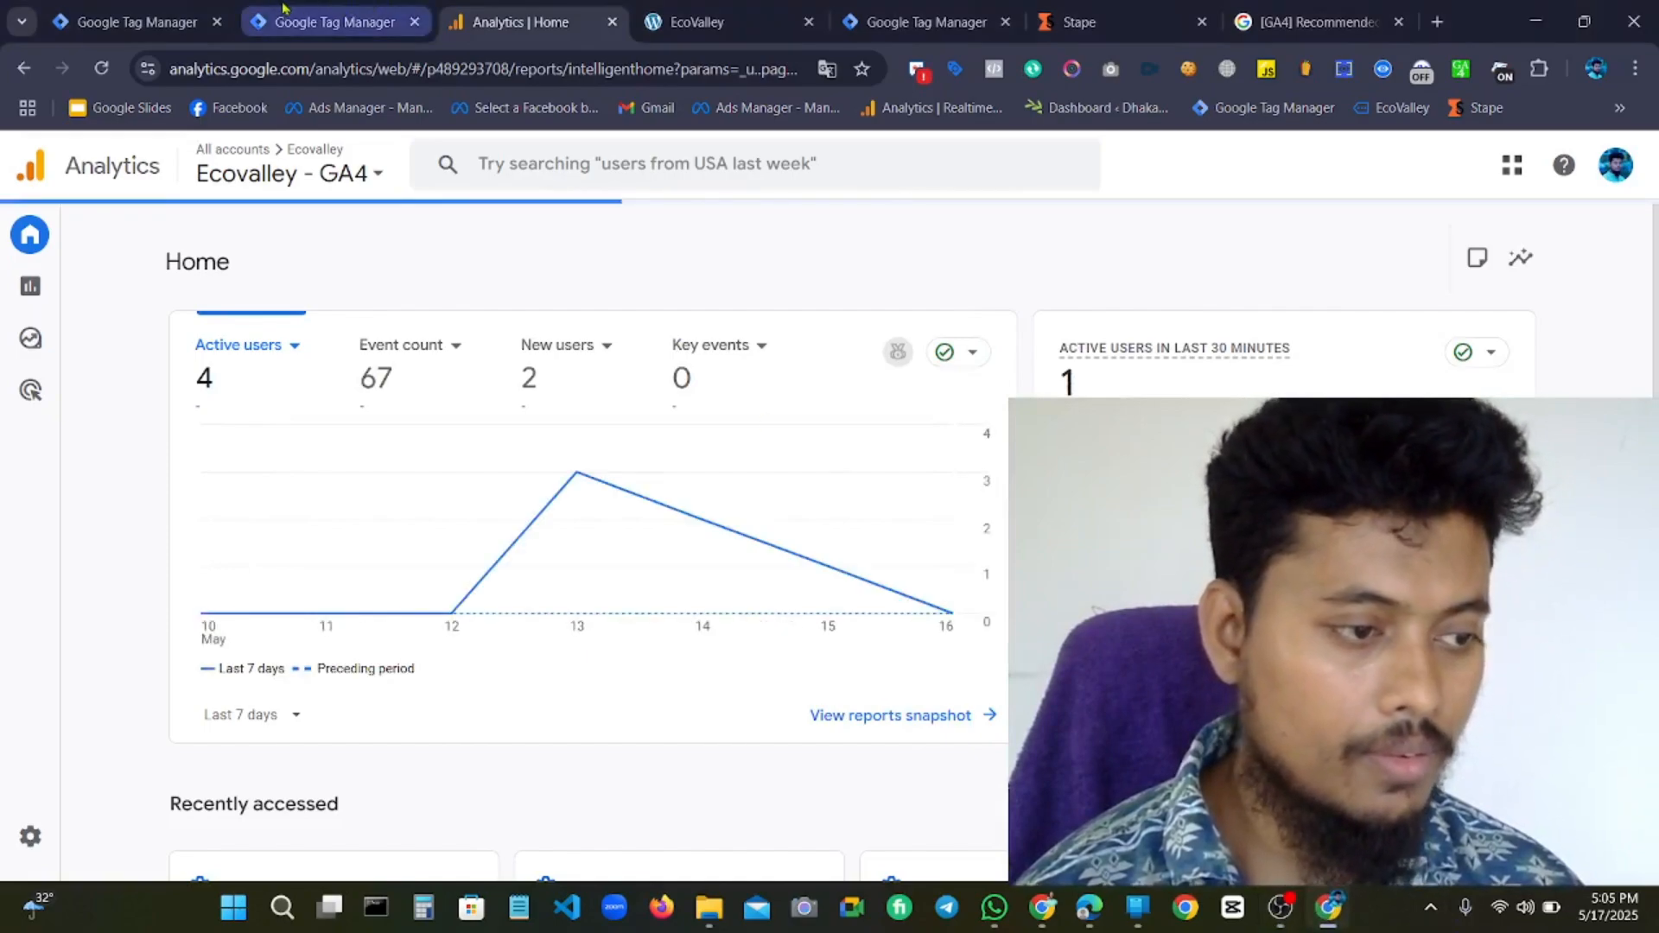
Bring up the tag list of the EcoValley - Web container in Tag Manager, reload it and close the duplicate container tab.
{"action": "left_click", "coordinate": [197, 8]}
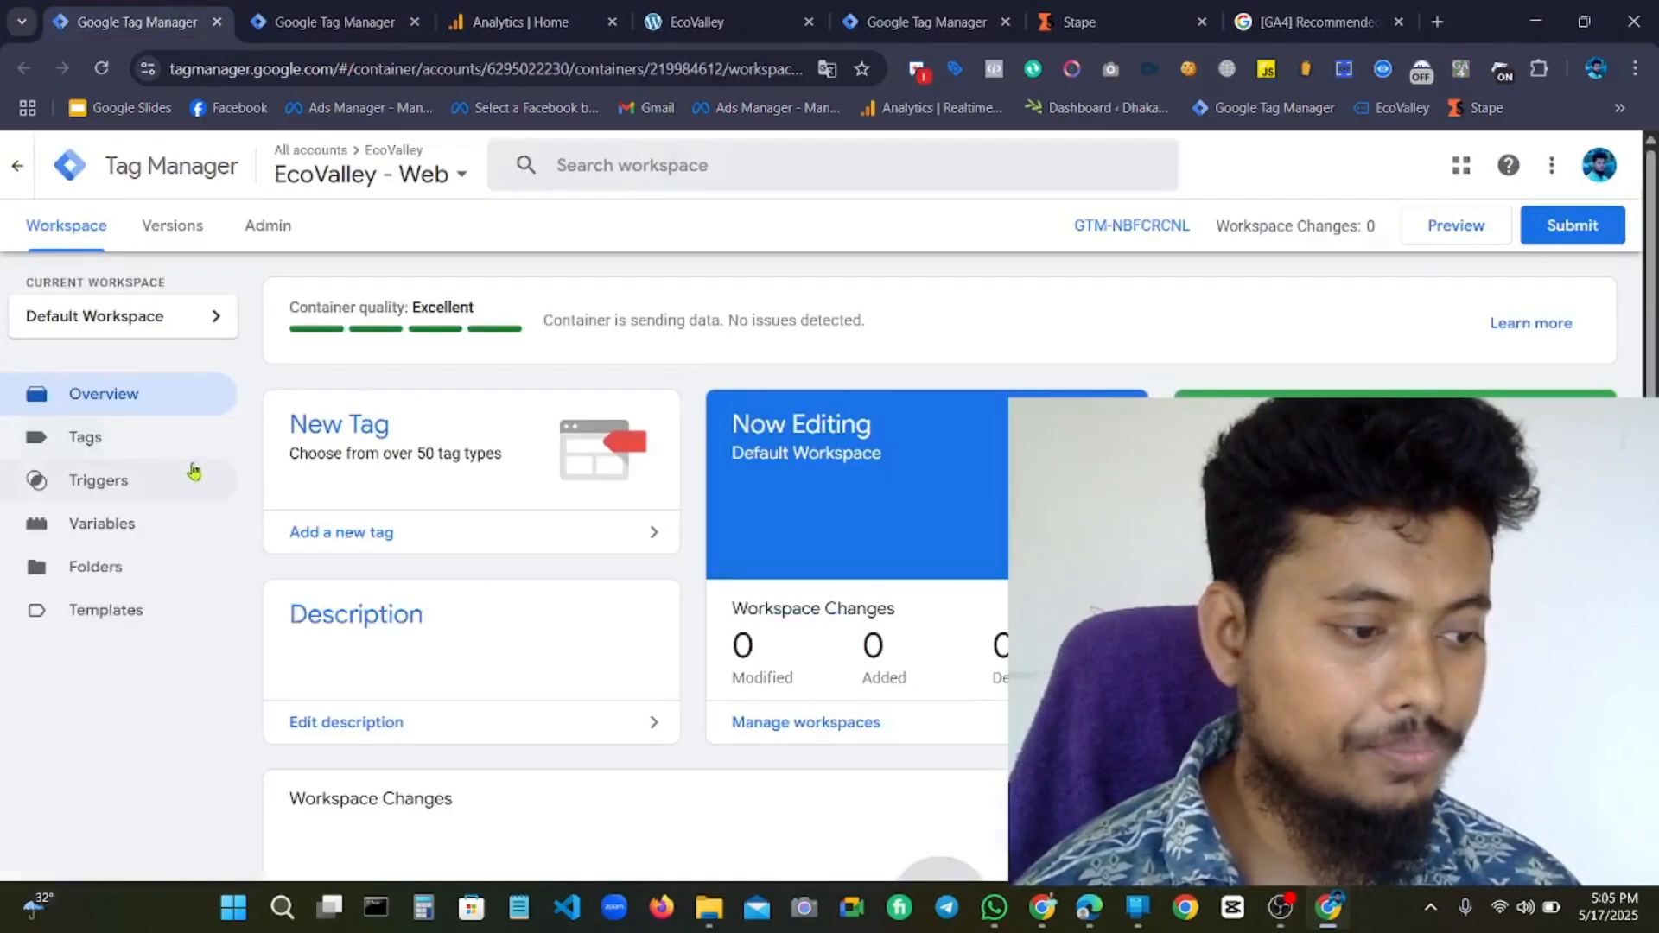
{"action": "left_click", "coordinate": [169, 450]}
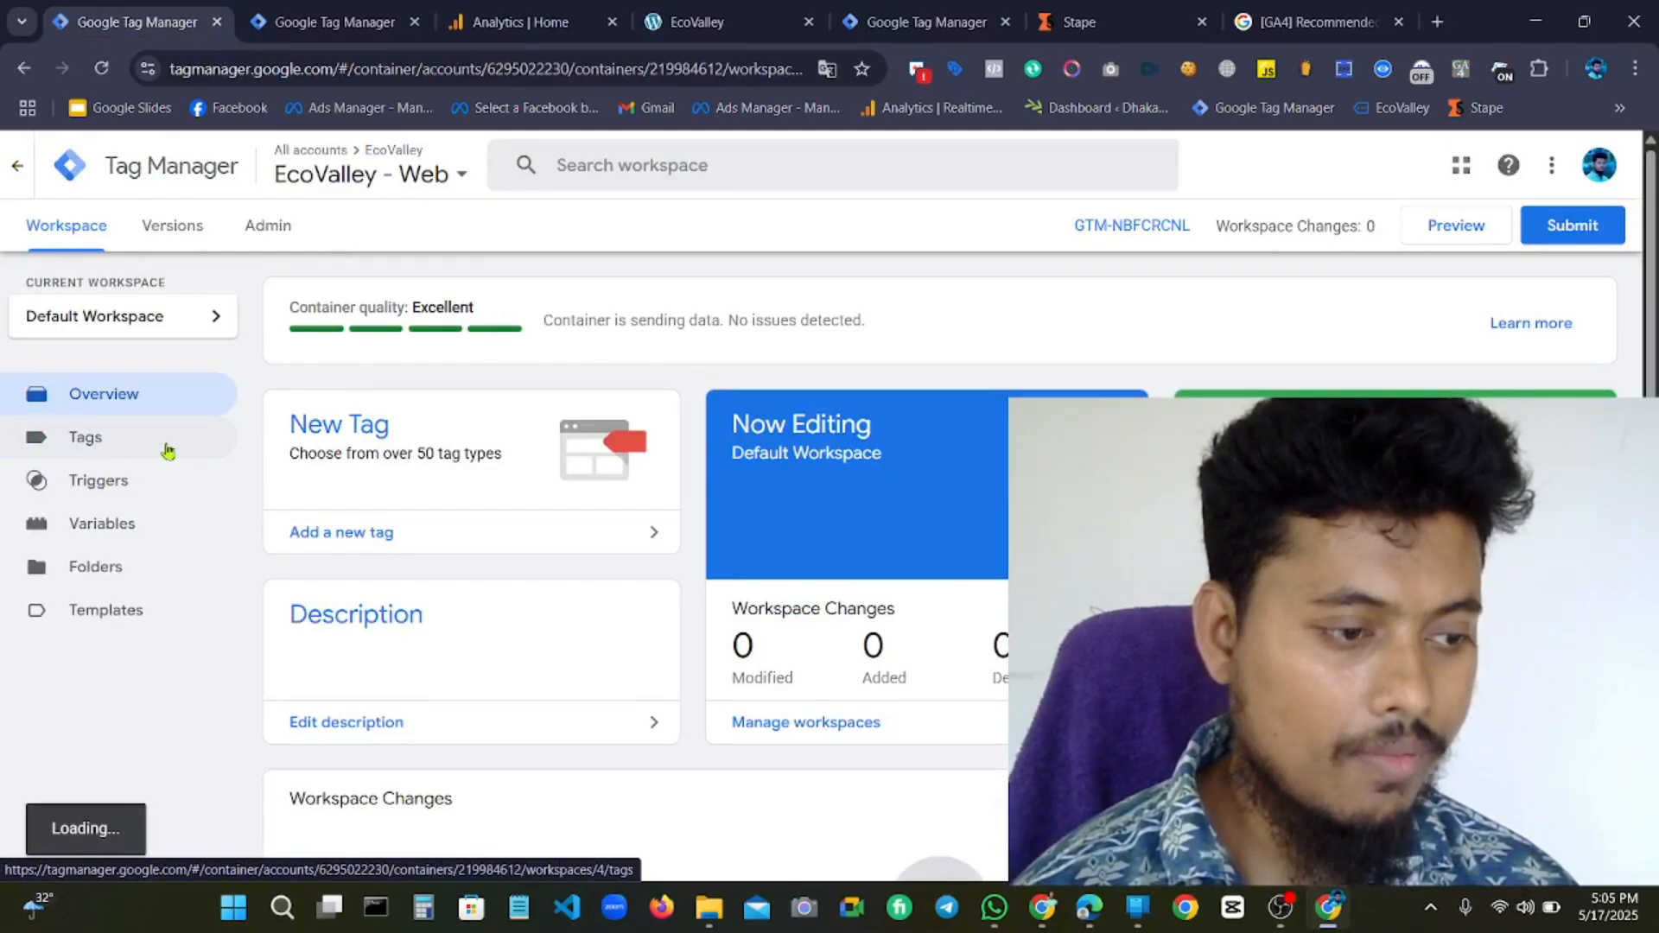
{"action": "left_click", "coordinate": [65, 446]}
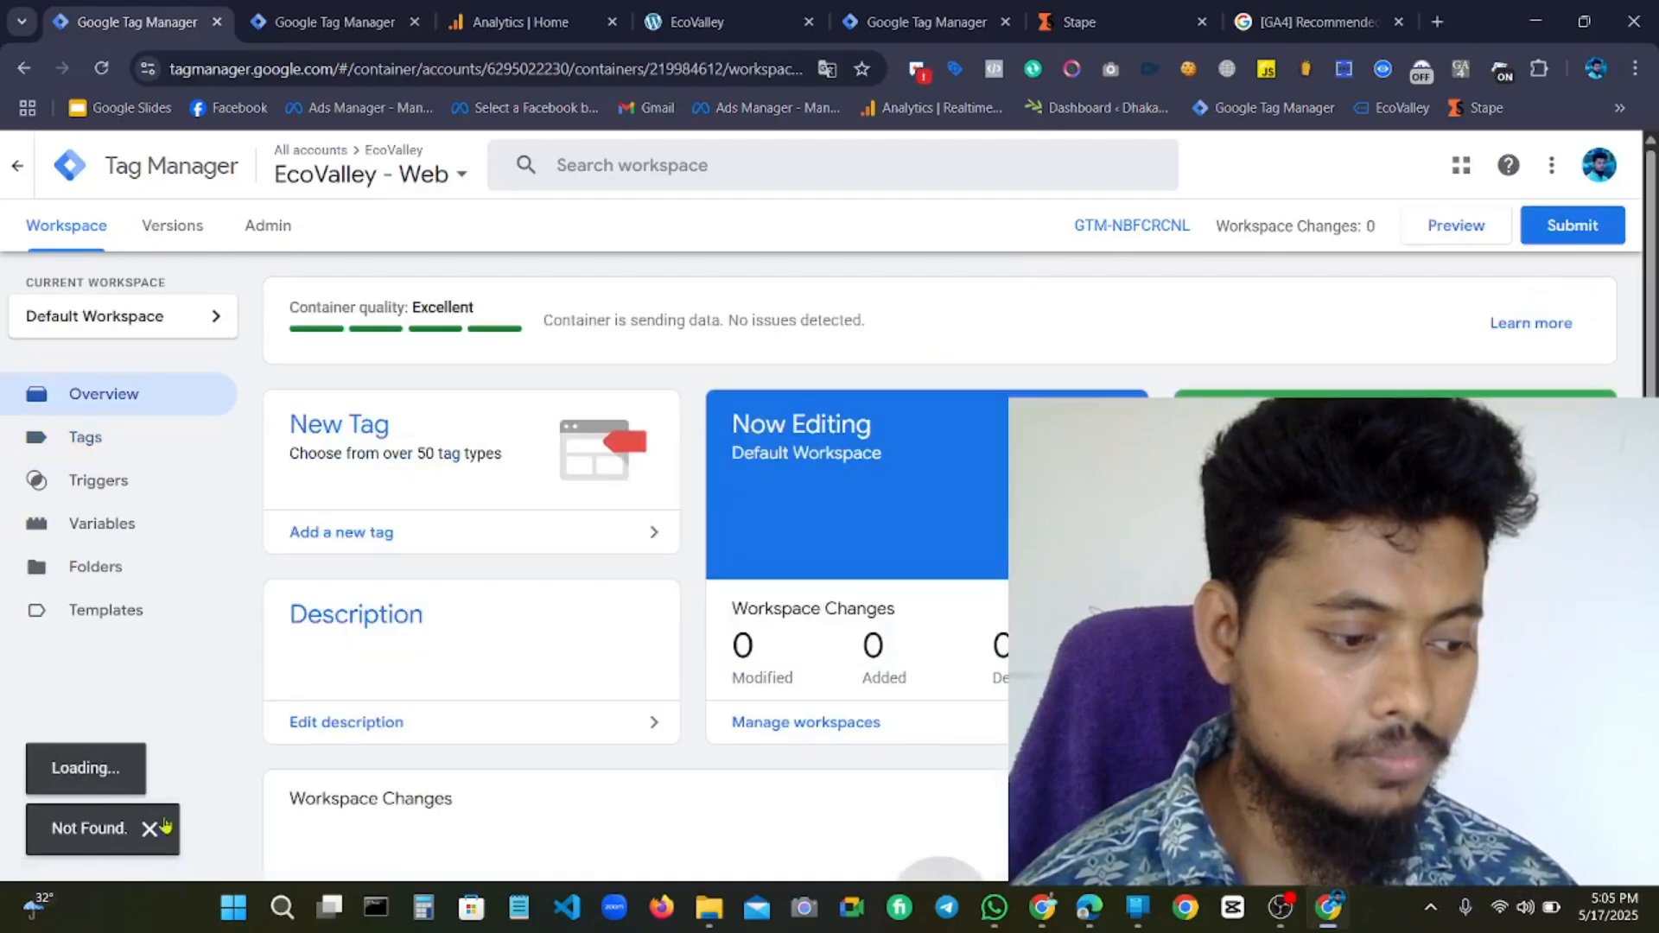
{"action": "left_click", "coordinate": [108, 74]}
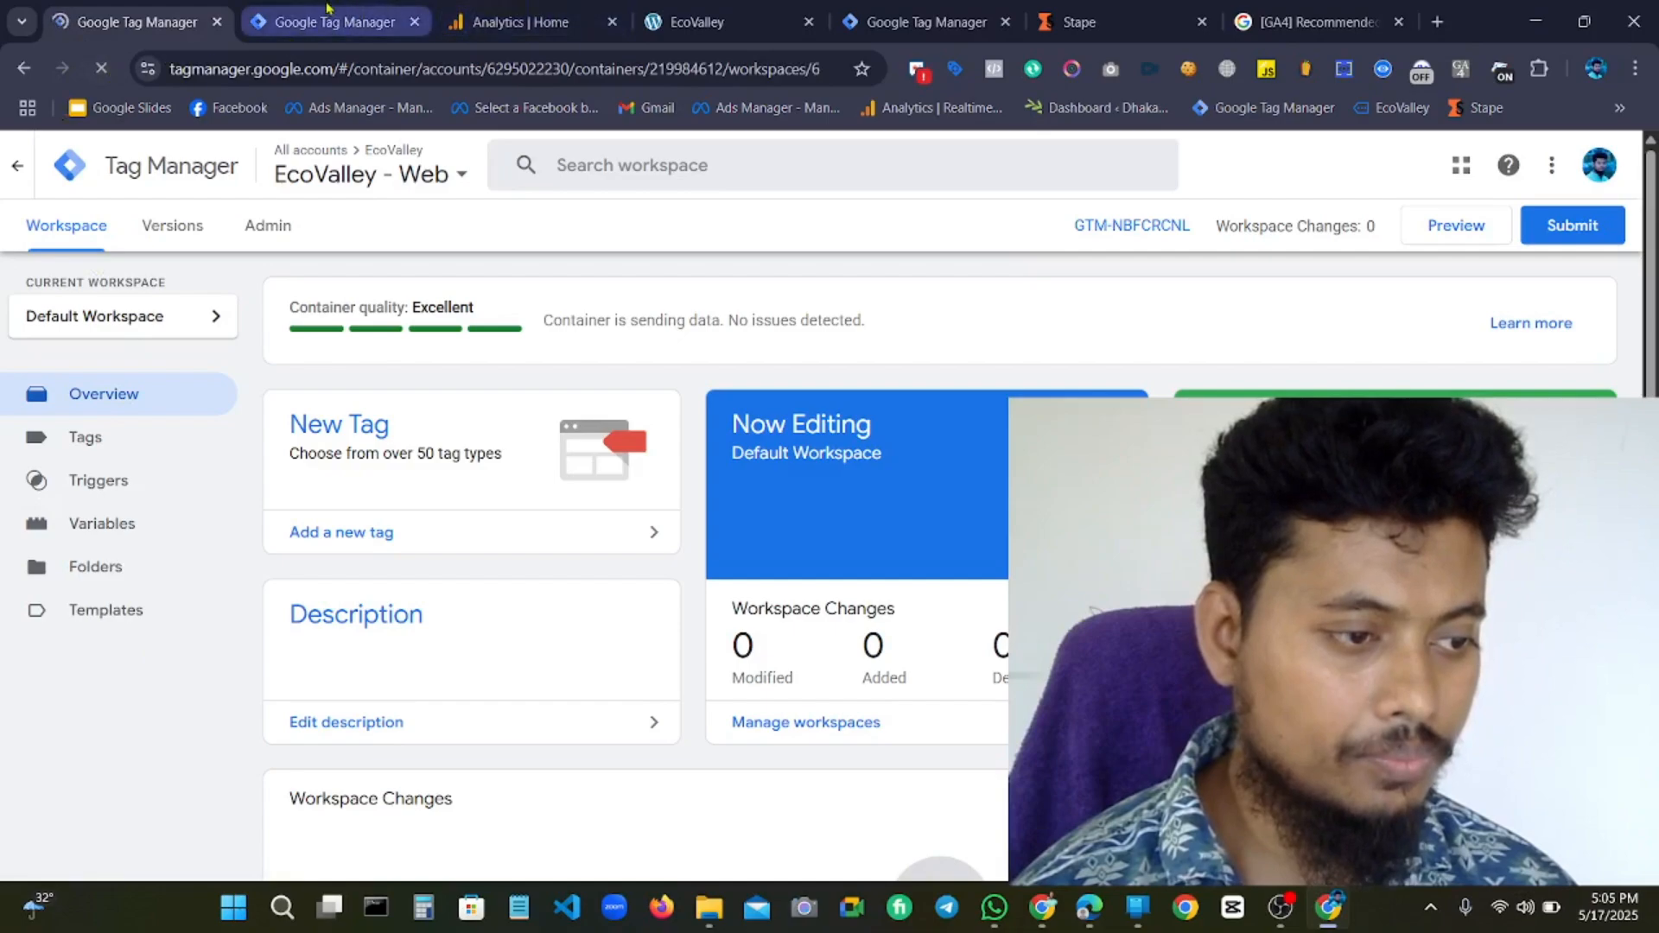
{"action": "left_click", "coordinate": [114, 12]}
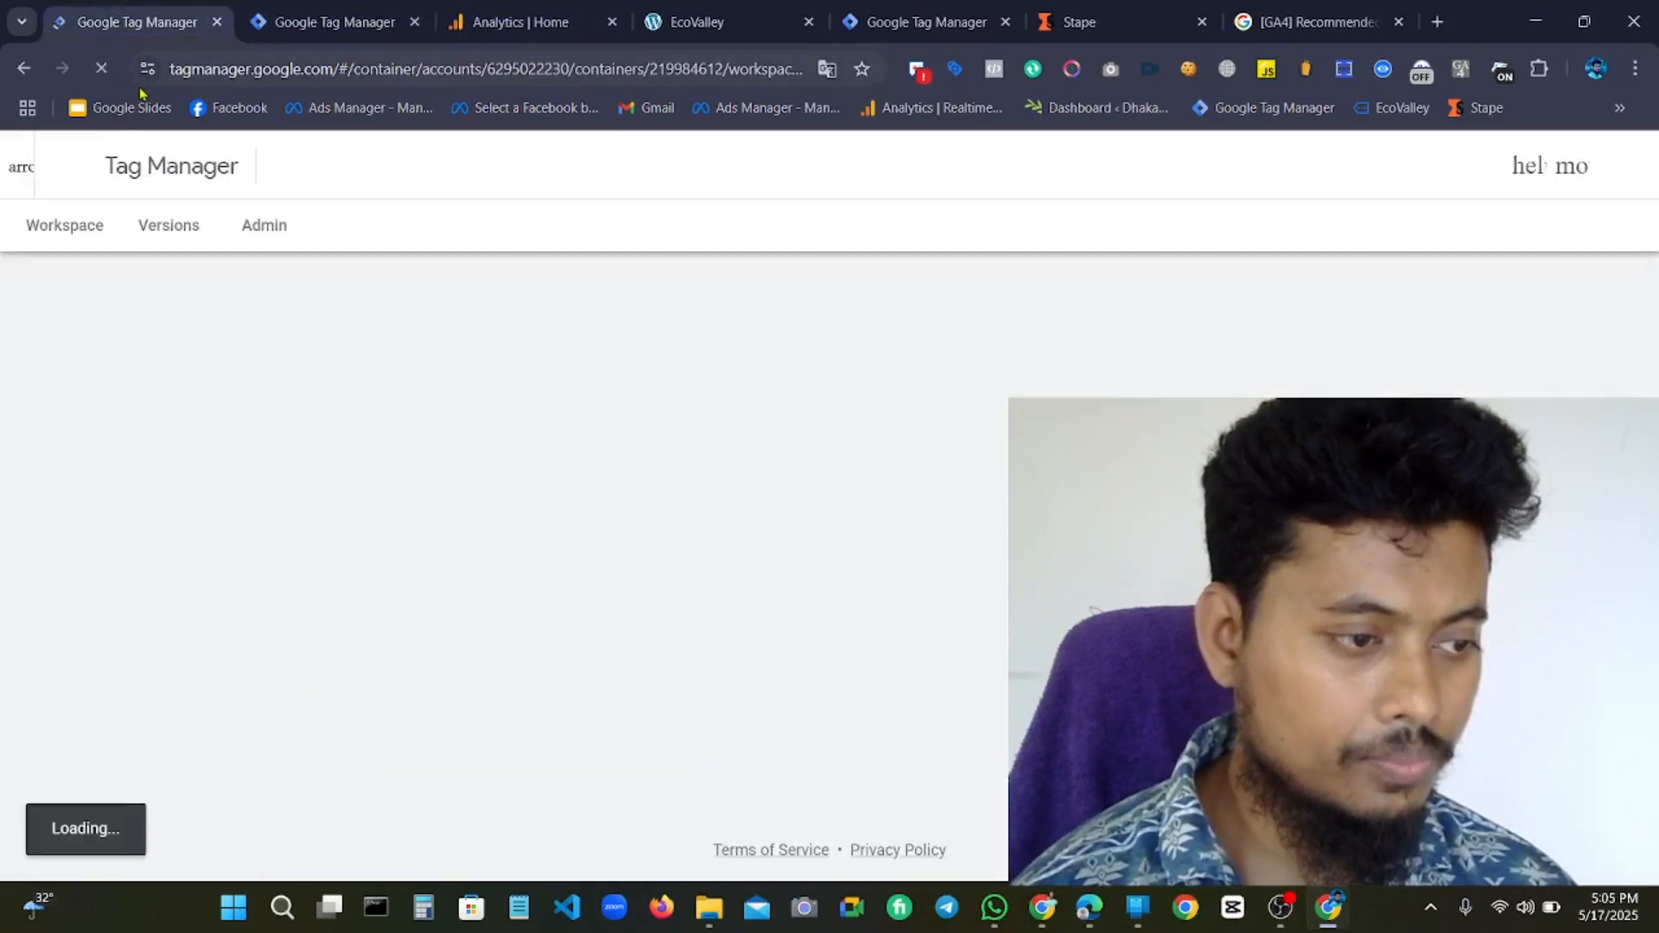
{"action": "left_click", "coordinate": [289, 9]}
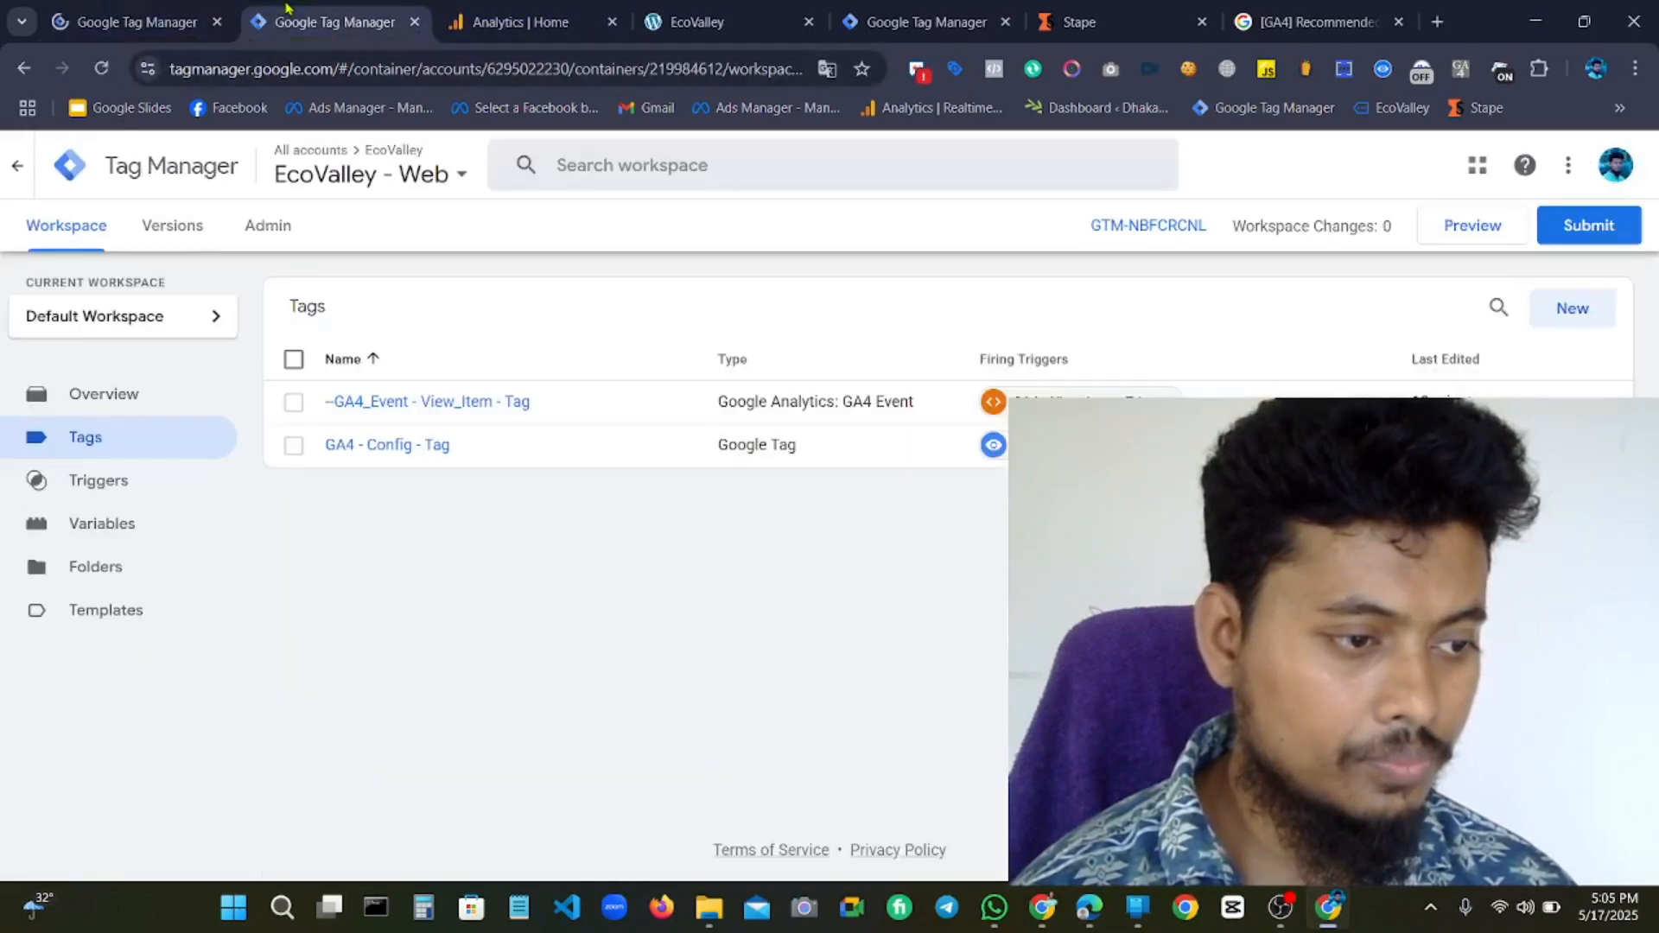
{"action": "left_click", "coordinate": [105, 69]}
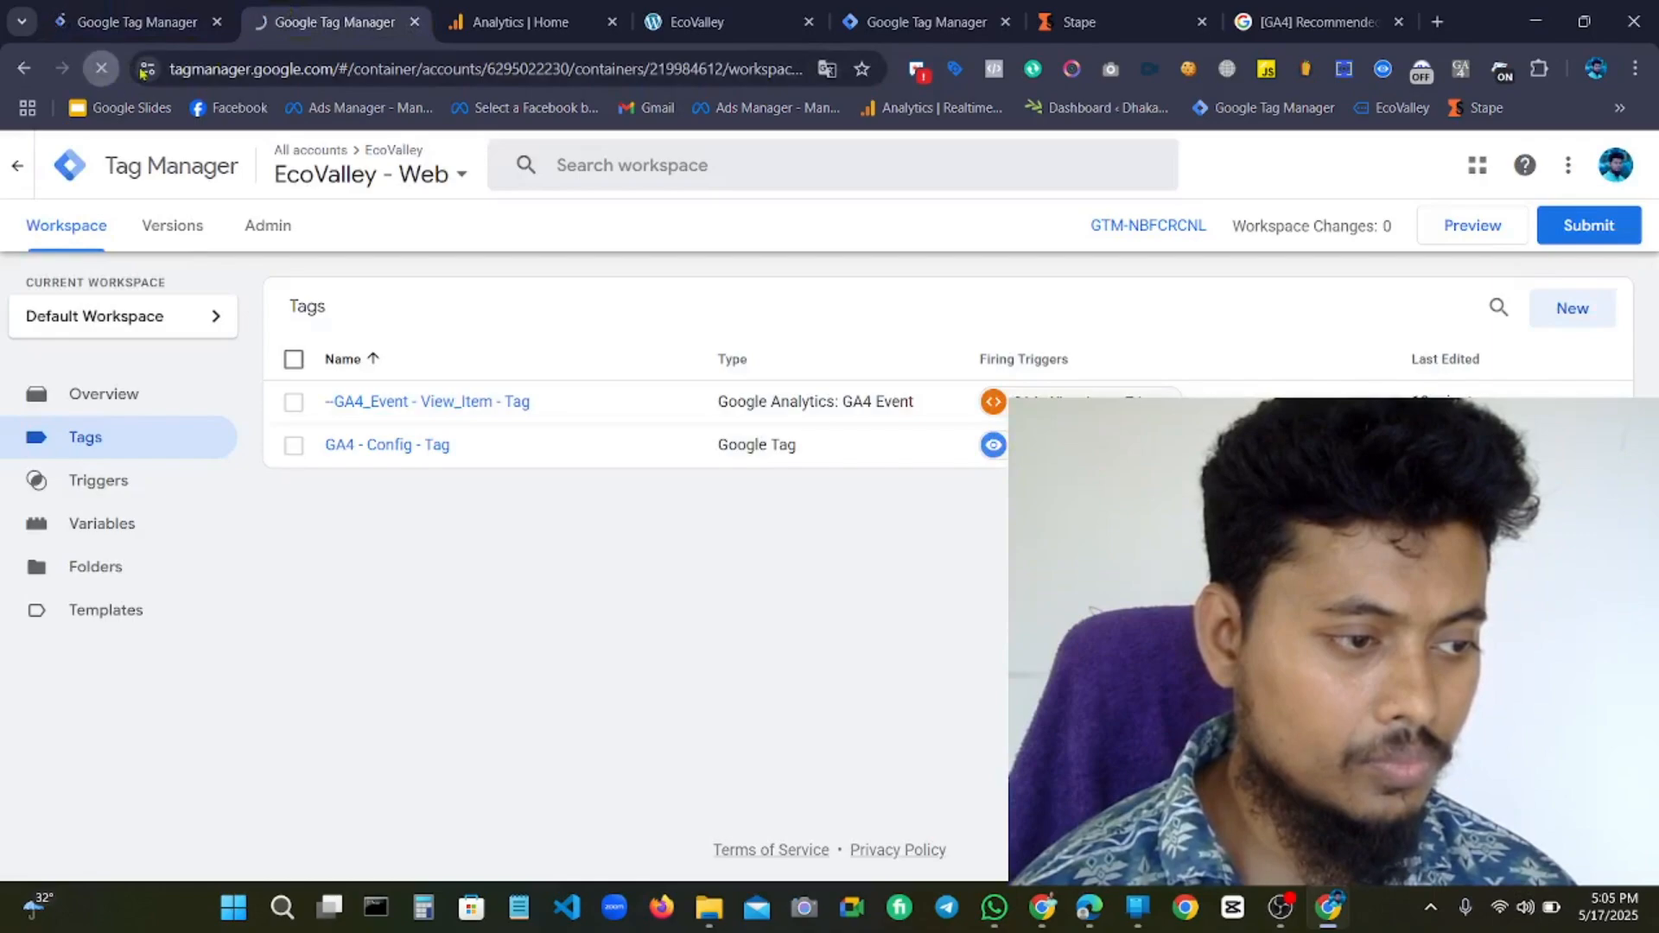
{"action": "left_click", "coordinate": [218, 23]}
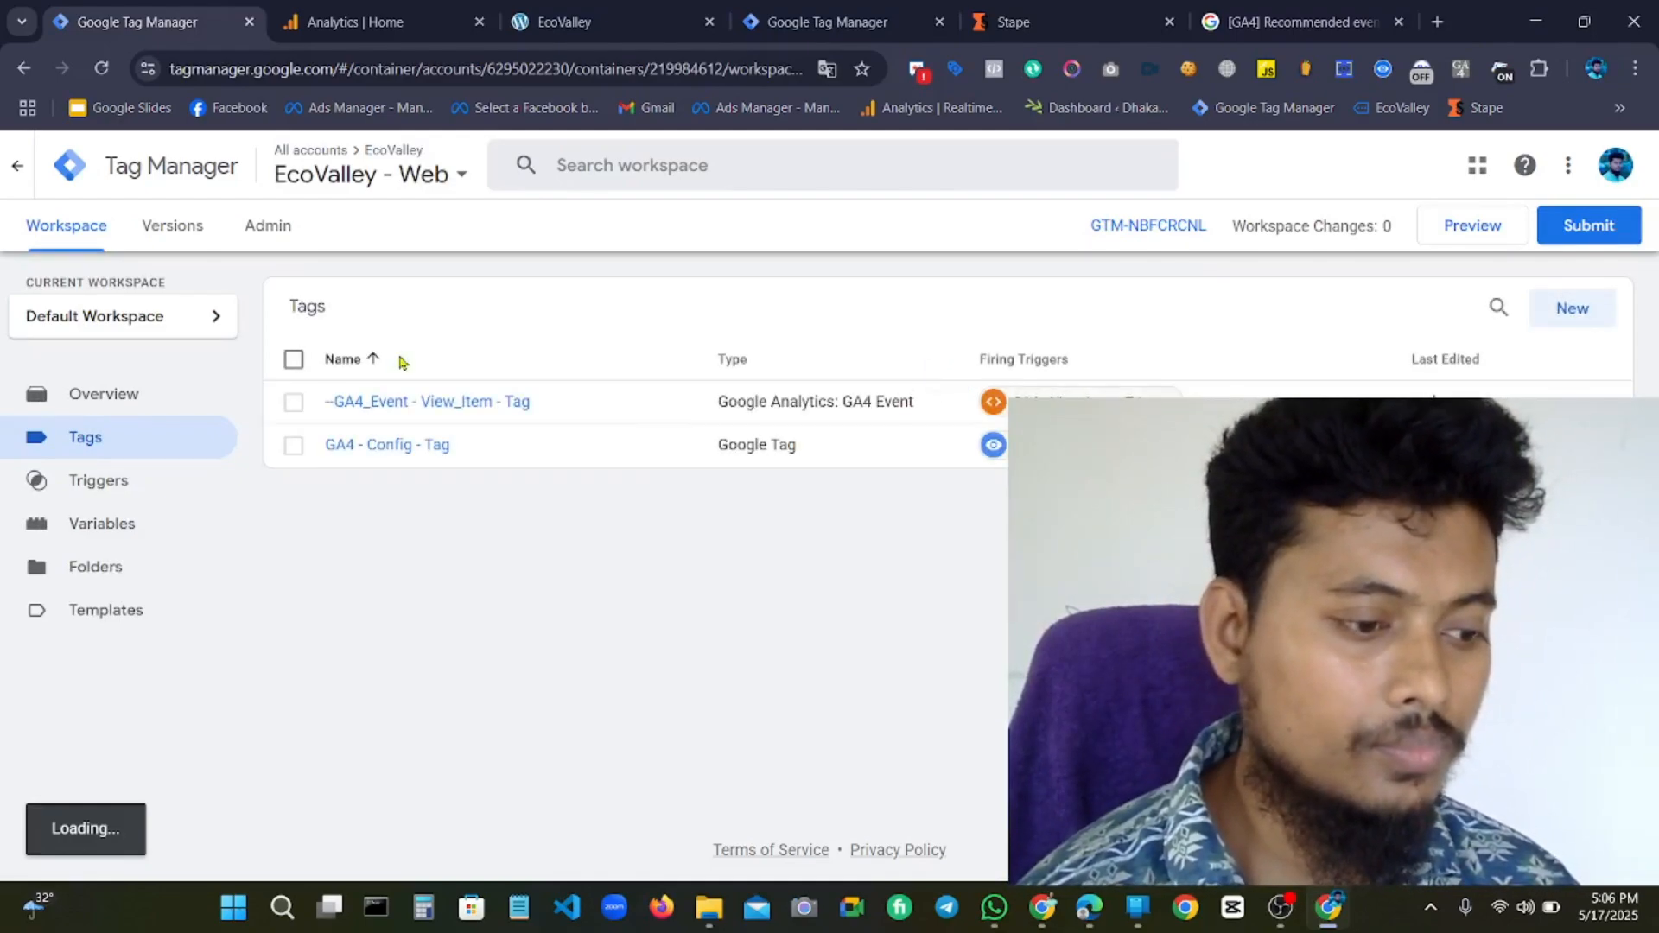
Create a new tag and choose Google Analytics: GA4 Event as its tag type.
{"action": "left_click", "coordinate": [1571, 310]}
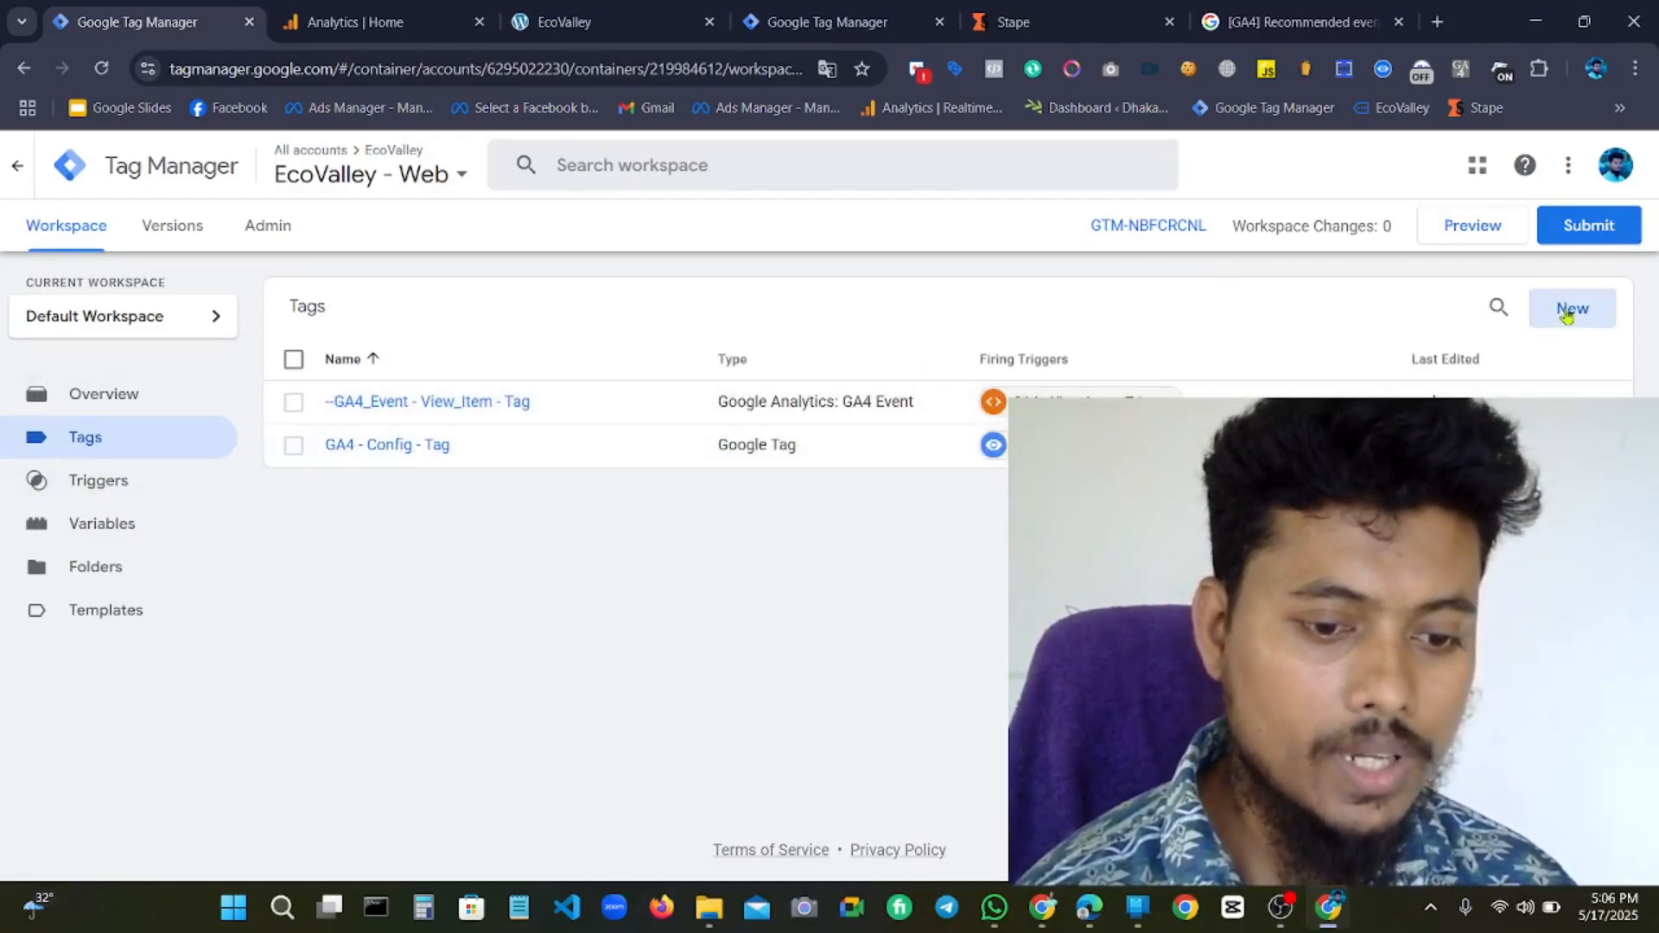
{"action": "left_click", "coordinate": [380, 22]}
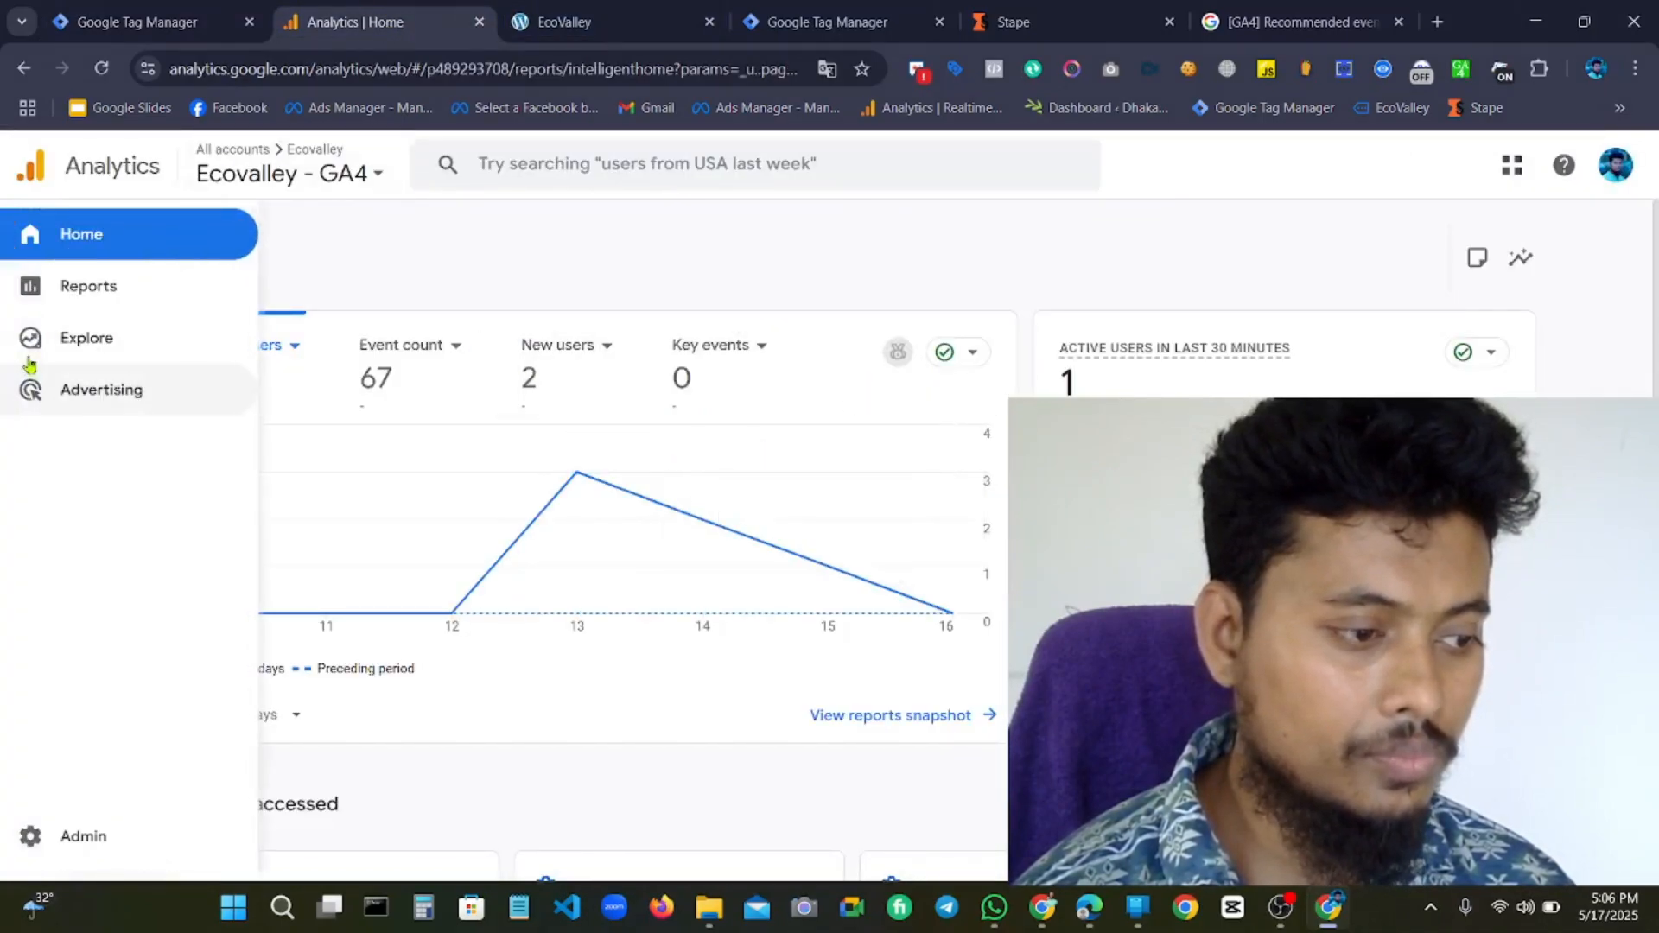
{"action": "left_click", "coordinate": [138, 22]}
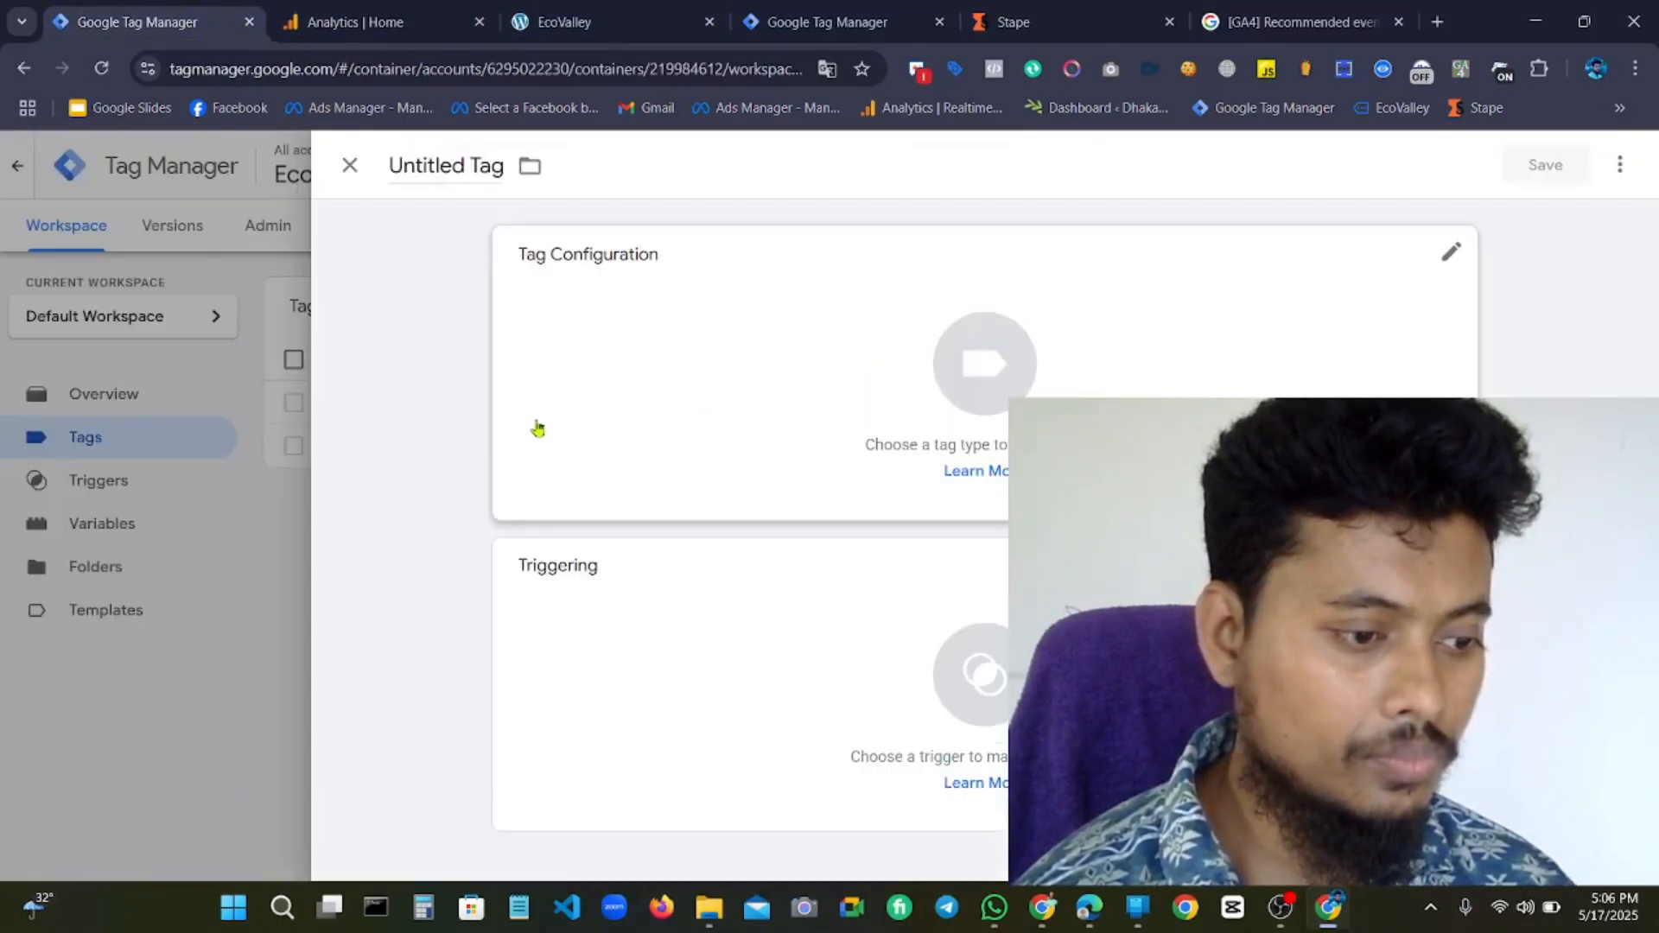
{"action": "left_click", "coordinate": [784, 386]}
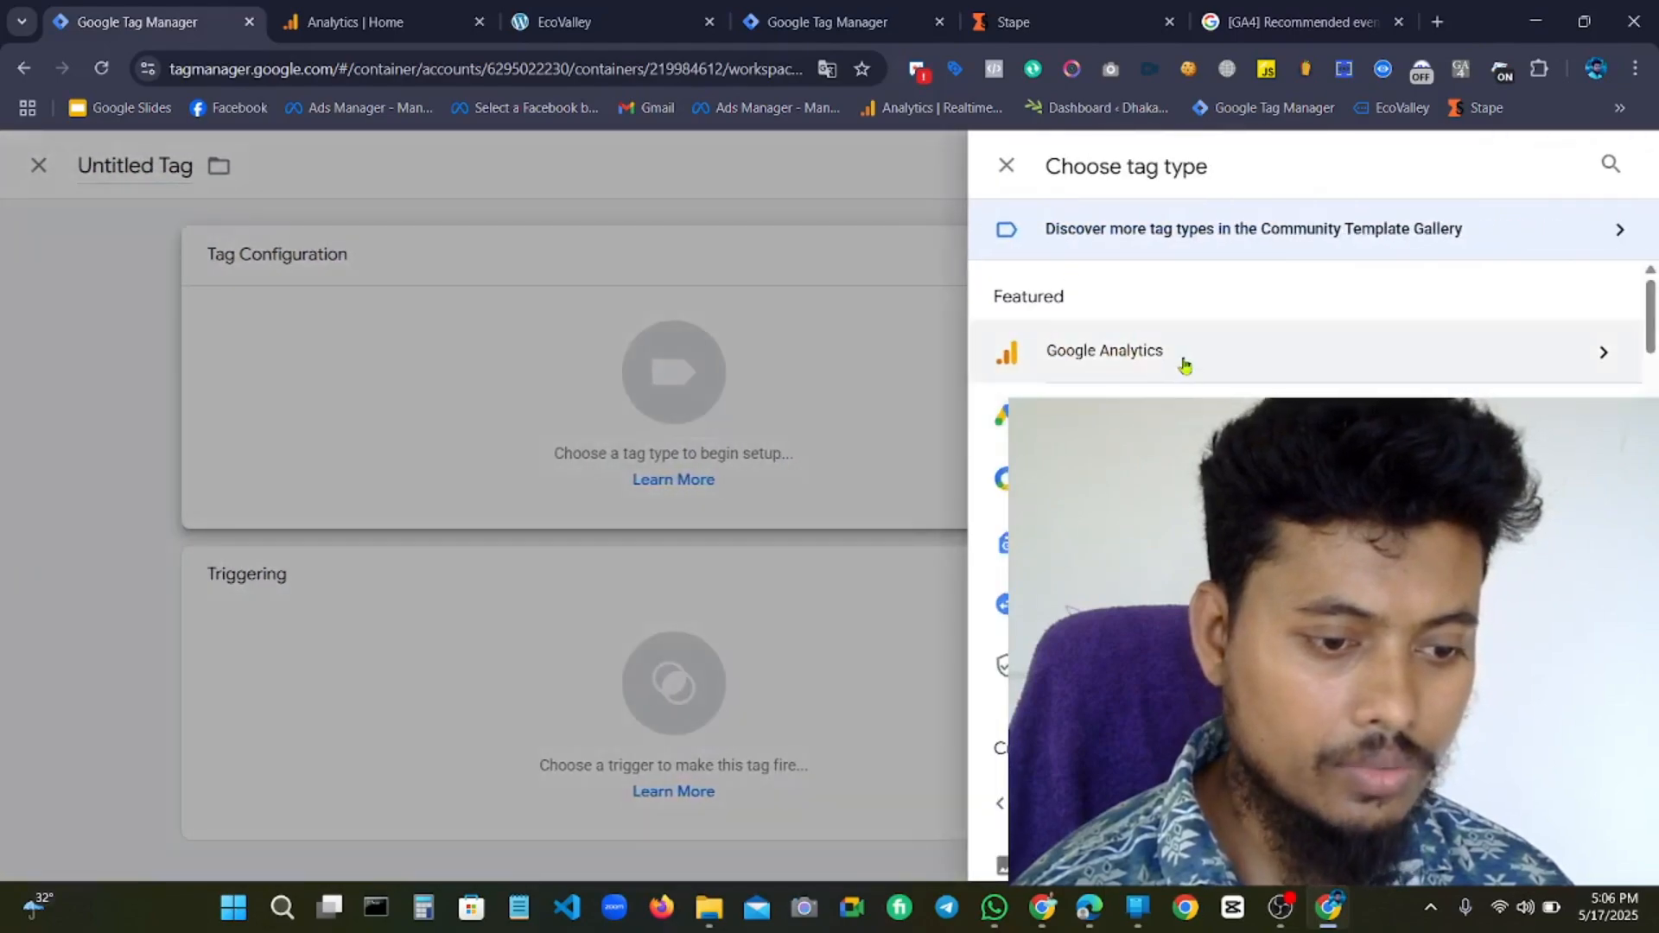
{"action": "left_click", "coordinate": [1181, 359]}
{"action": "left_click", "coordinate": [1163, 378]}
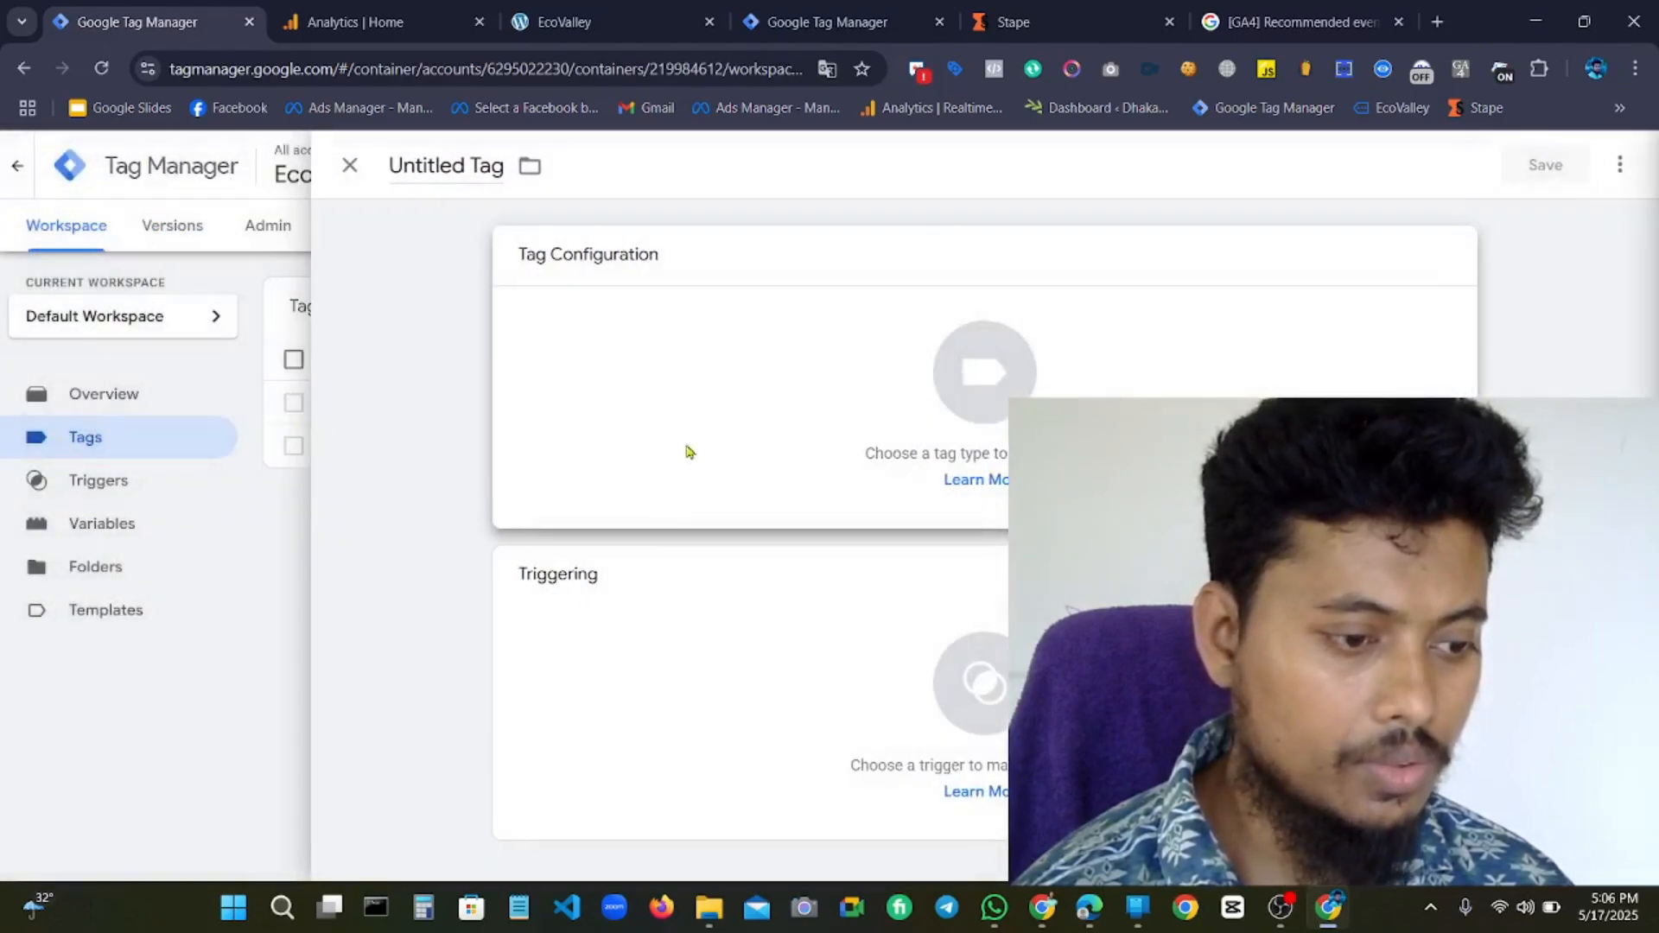
Set the tag's Measurement ID to the {{Ecovally - GA4 - ID}} variable and its Event Name to scroll.
{"action": "left_click", "coordinate": [648, 470]}
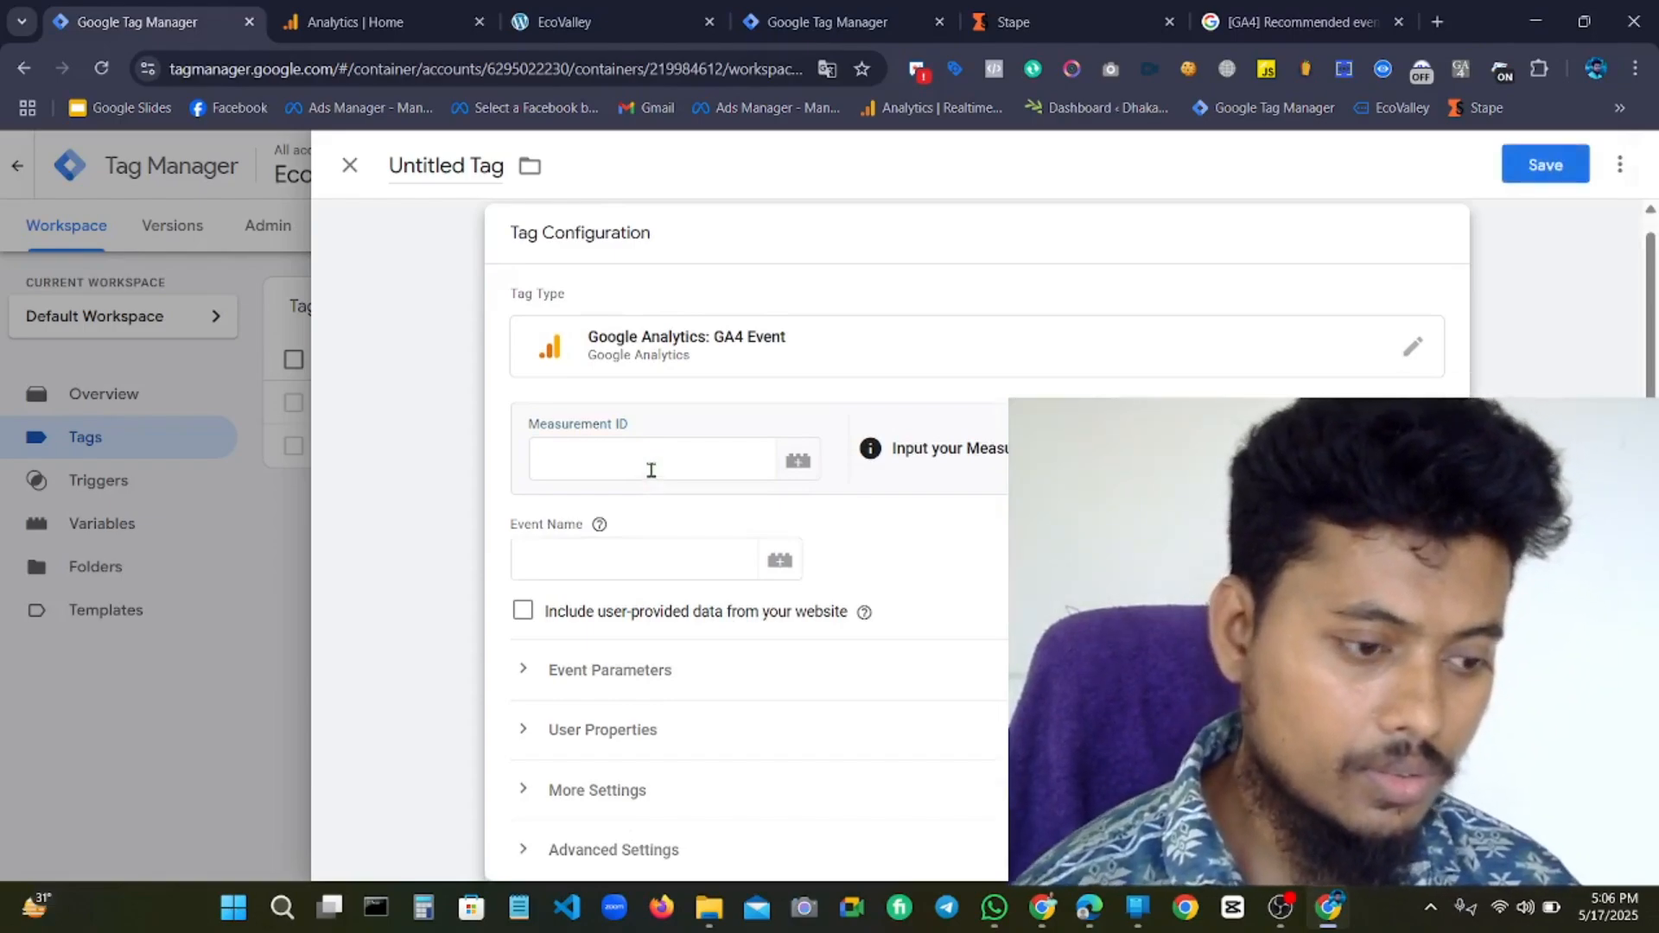
{"action": "left_click", "coordinate": [650, 473]}
{"action": "type", "text": "{{"}
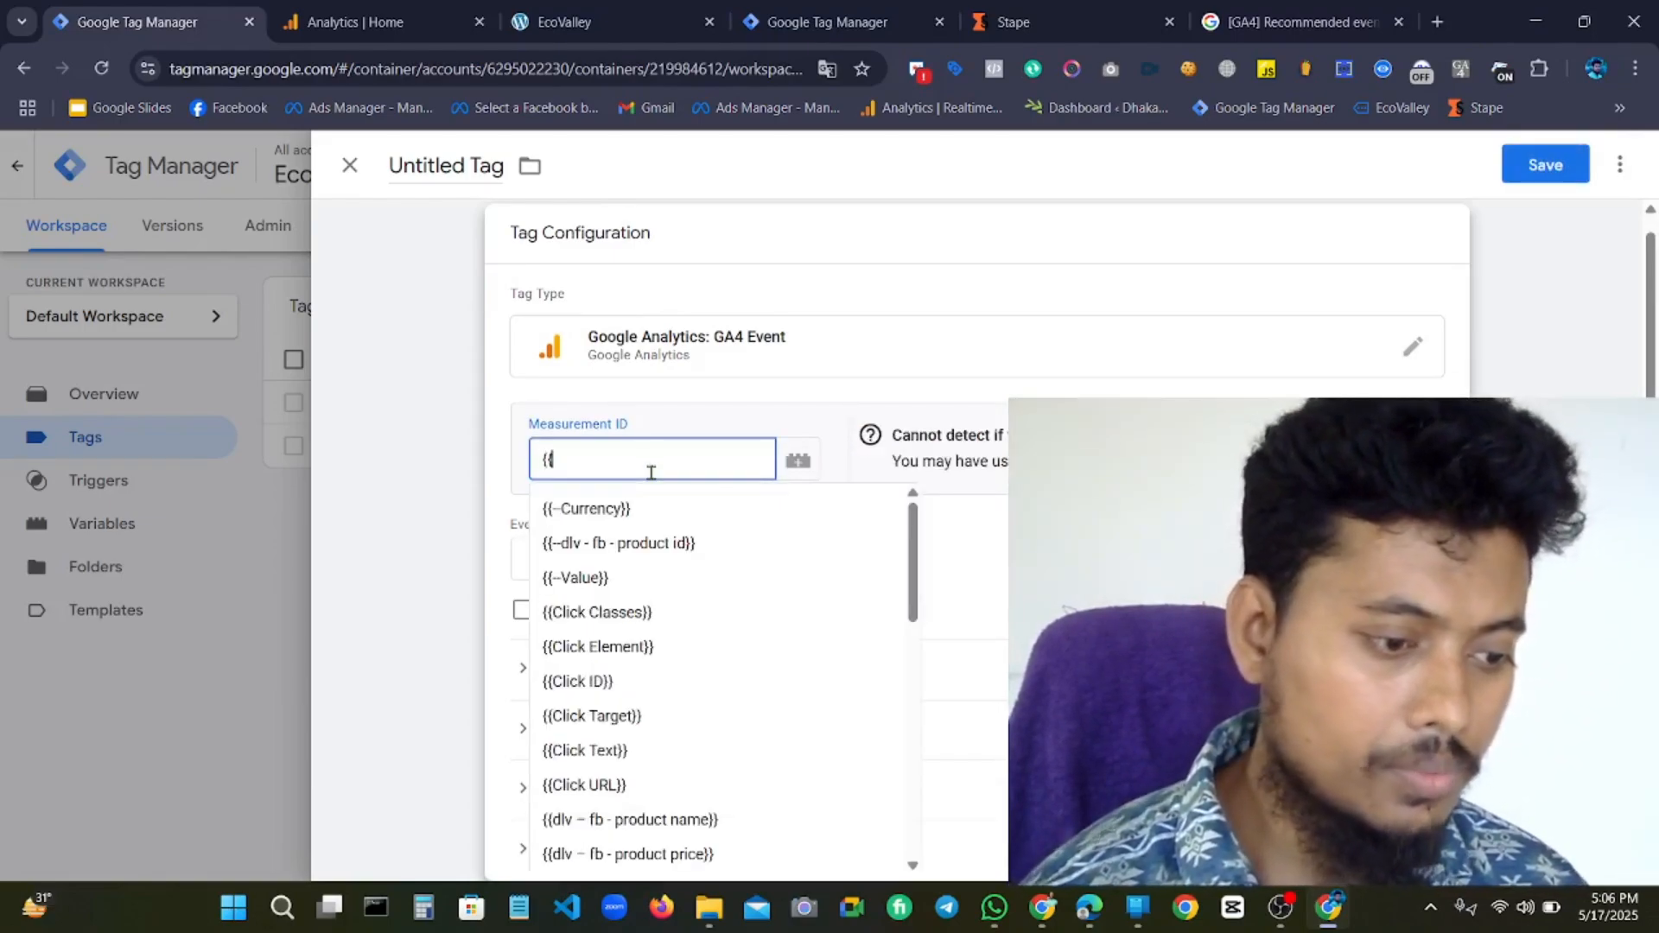
{"action": "type", "text": "E"}
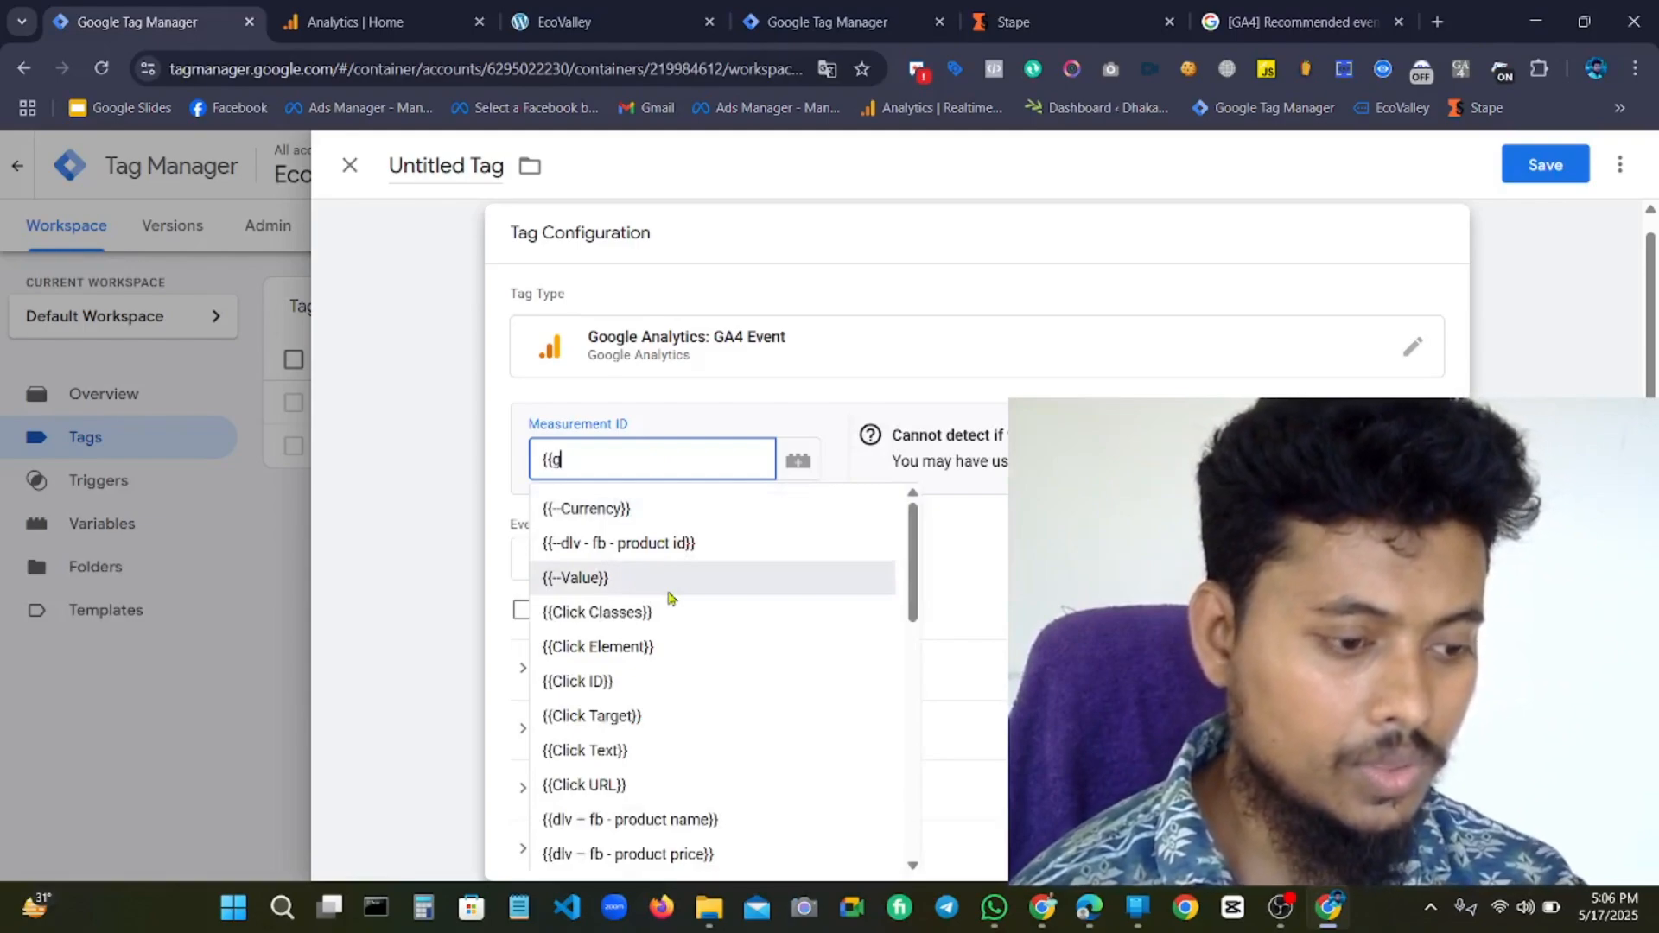
{"action": "left_click", "coordinate": [646, 541]}
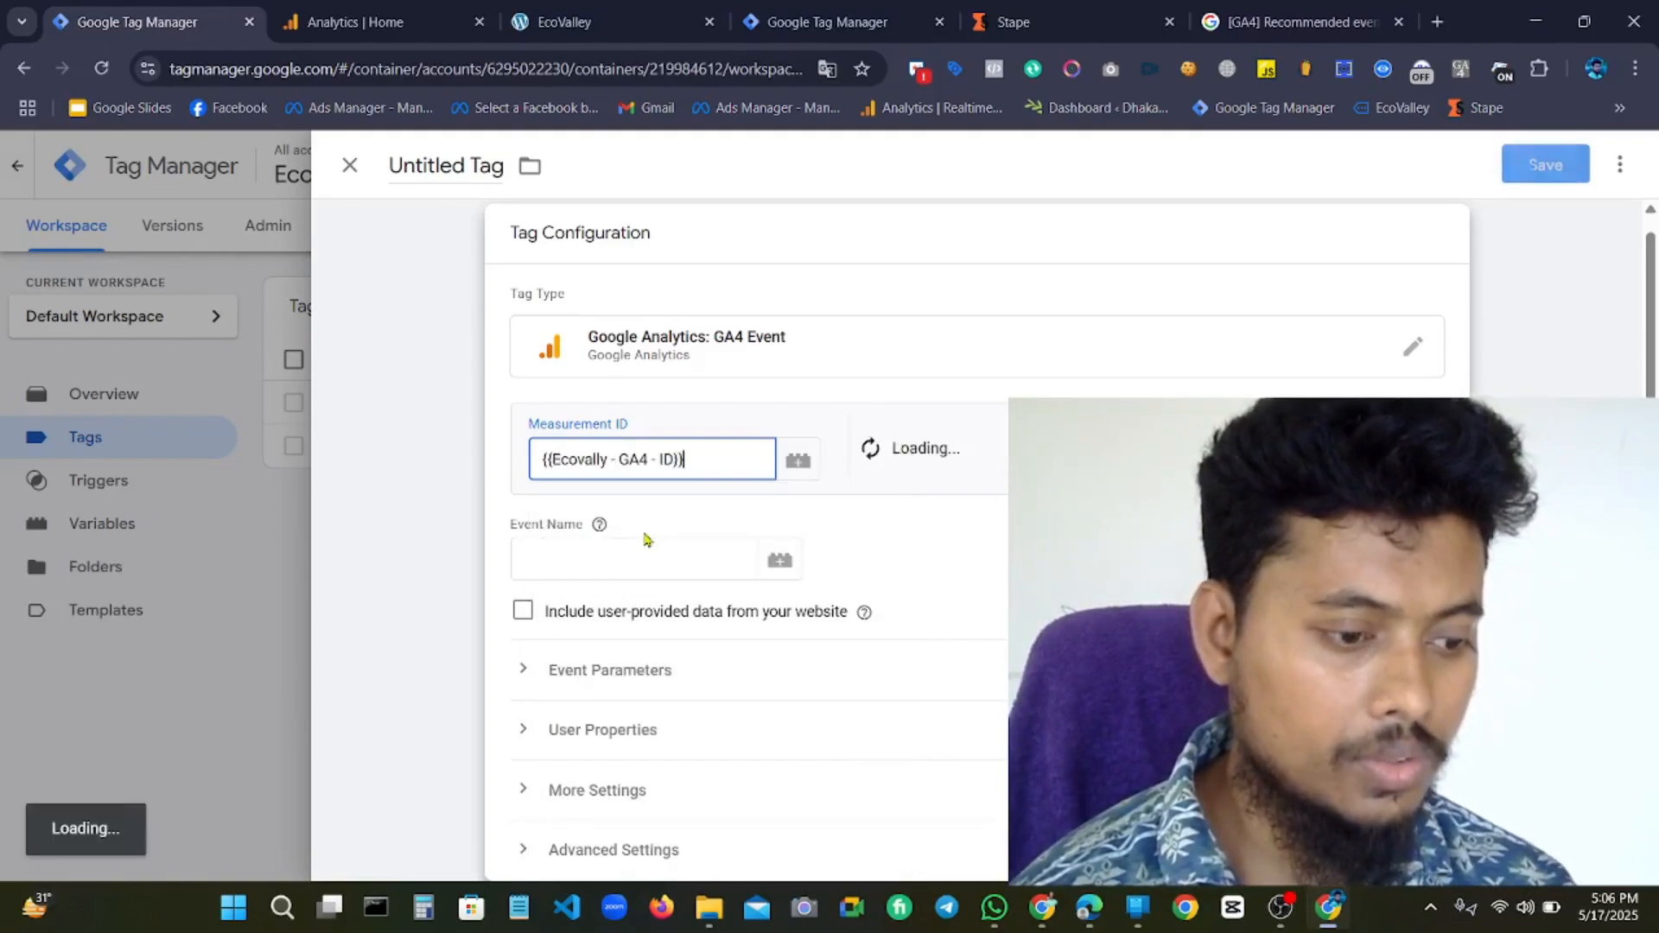
{"action": "left_click", "coordinate": [617, 570]}
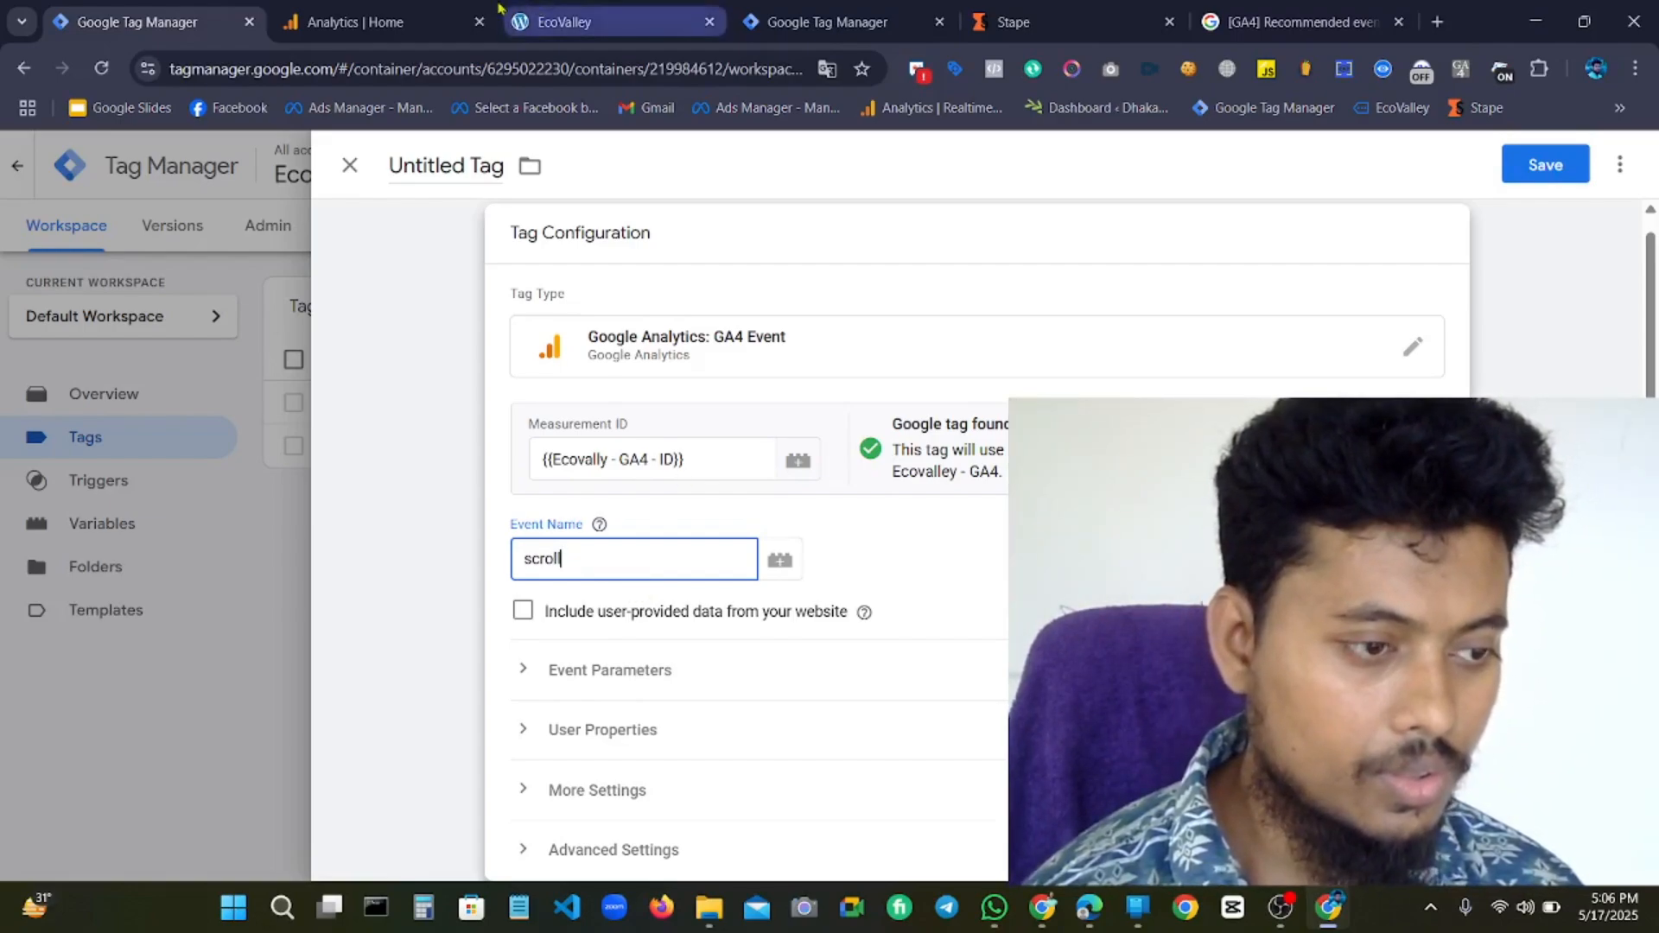
Switch to Google Analytics and look up the scroll event in the Ecovalley property's list of existing events.
{"action": "left_click", "coordinate": [354, 22]}
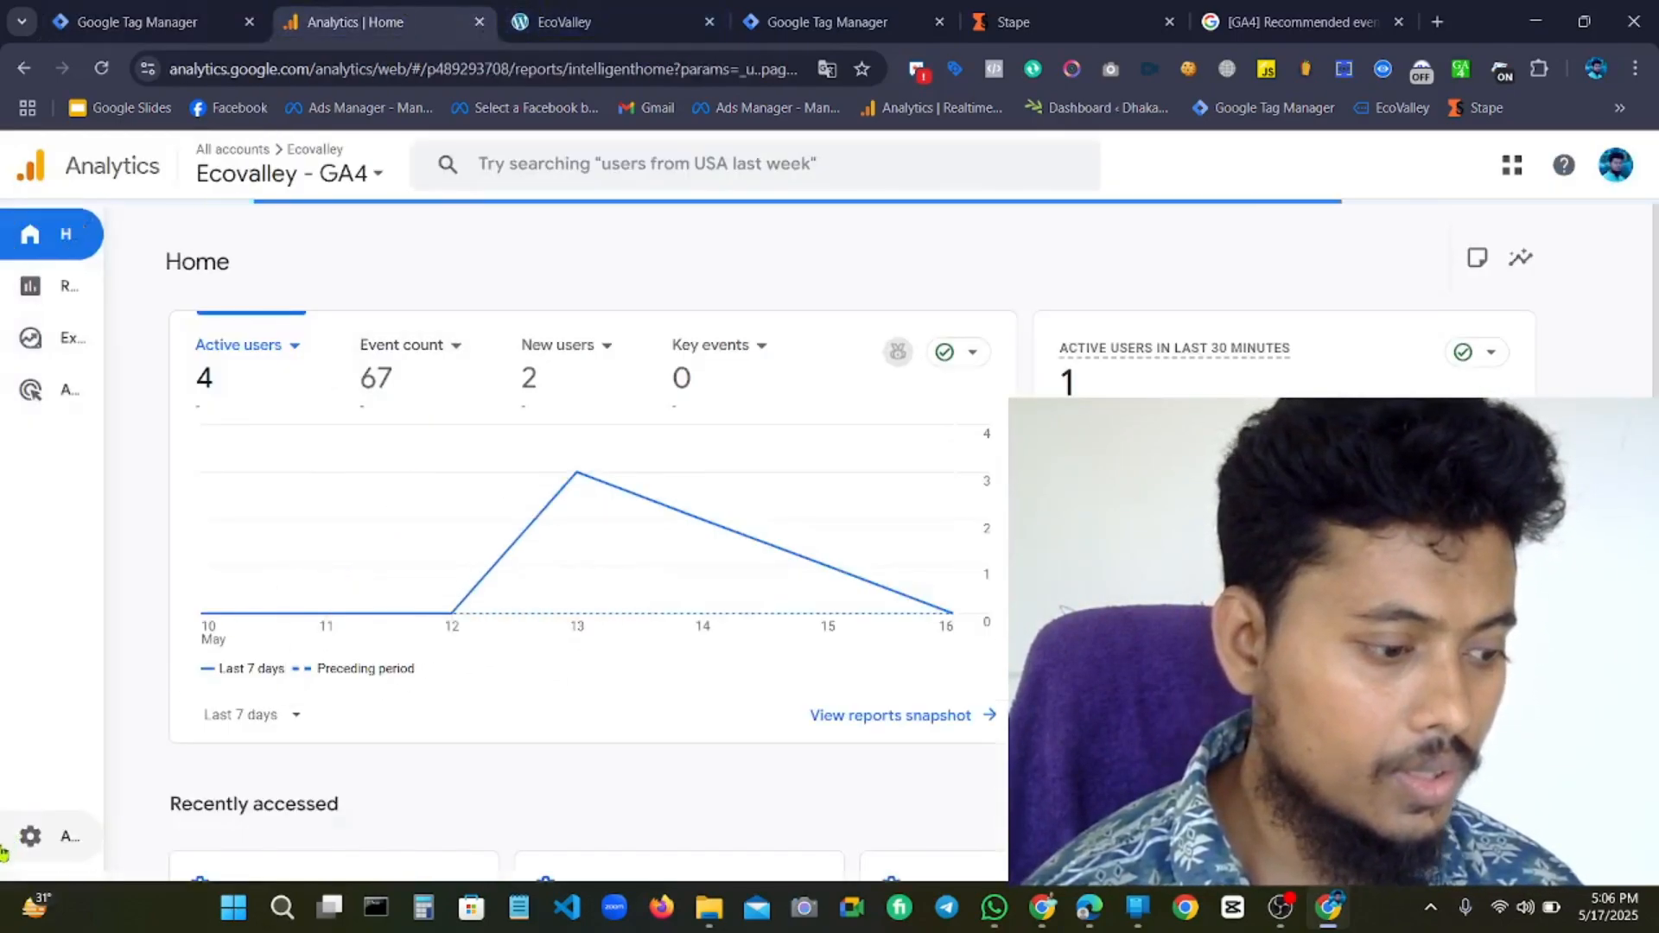
{"action": "left_click", "coordinate": [57, 821]}
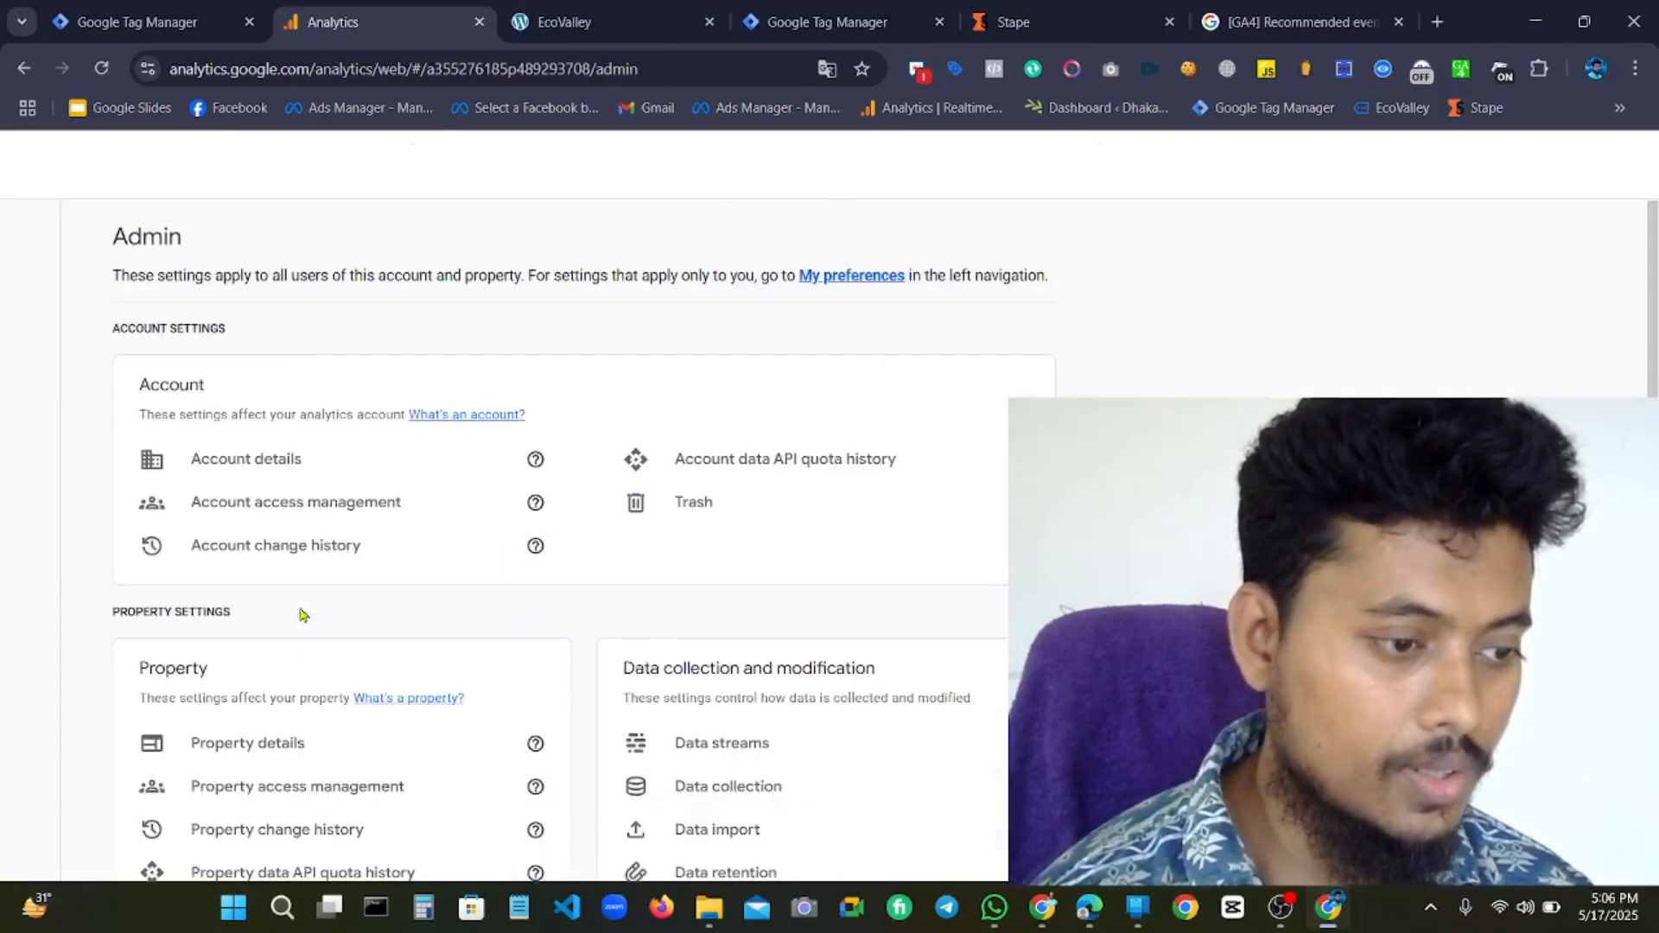
{"action": "scroll", "coordinate": [393, 624], "scroll_direction": "down", "scroll_amount": 9}
{"action": "scroll", "coordinate": [259, 541], "scroll_direction": "up", "scroll_amount": 3}
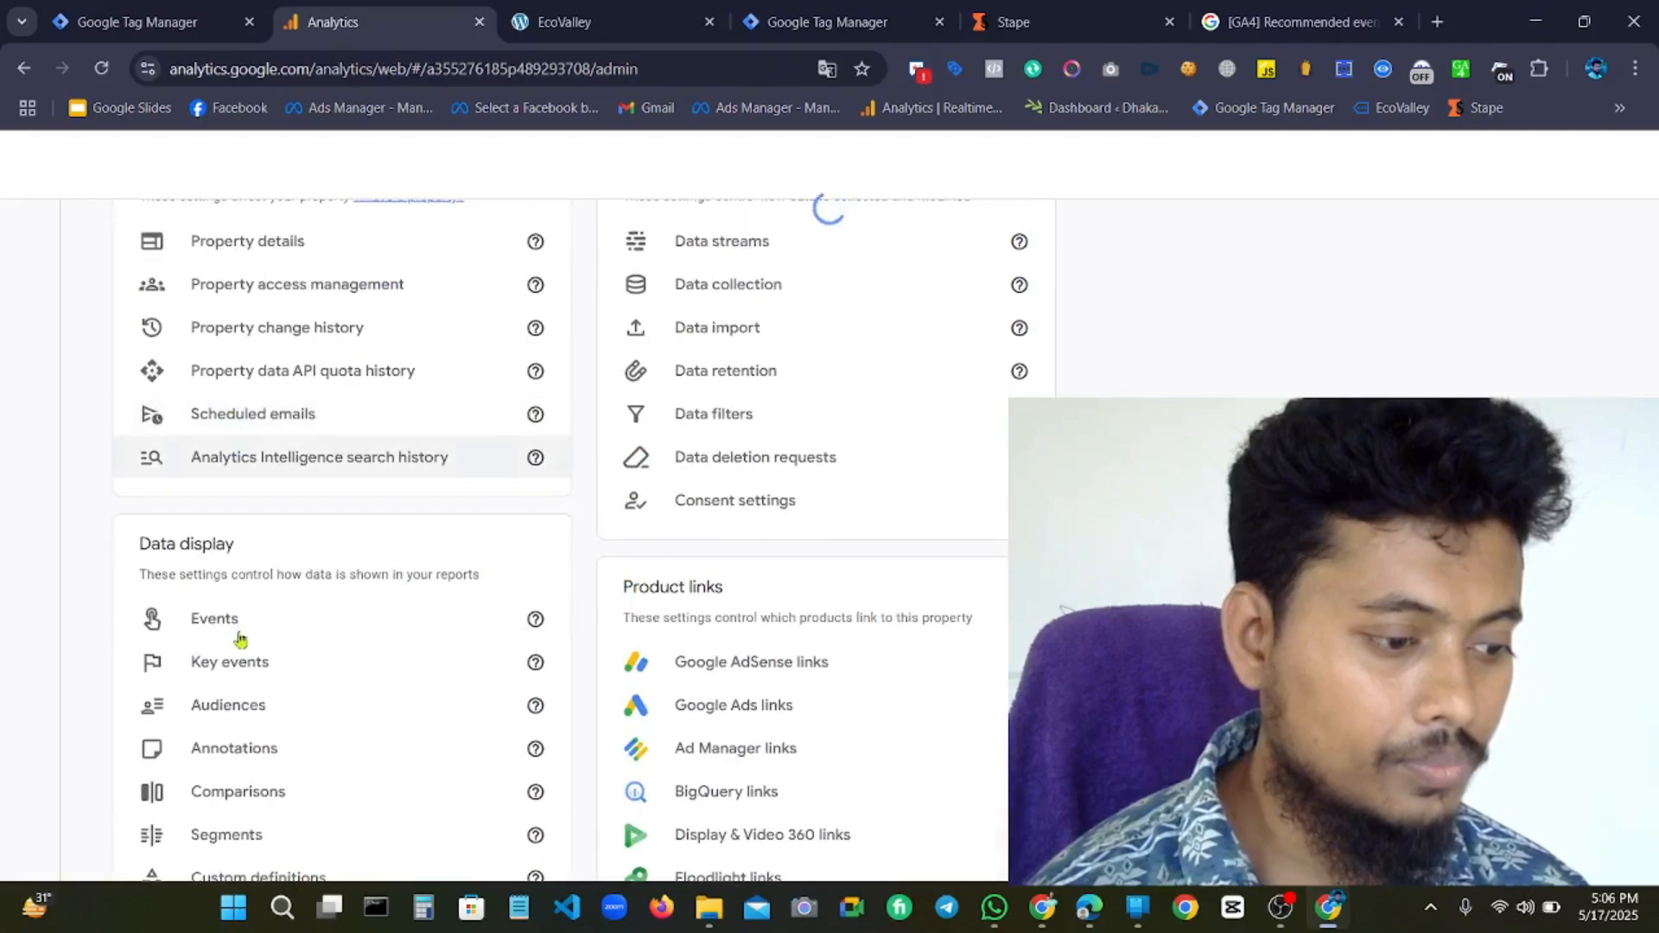
{"action": "left_click", "coordinate": [246, 636]}
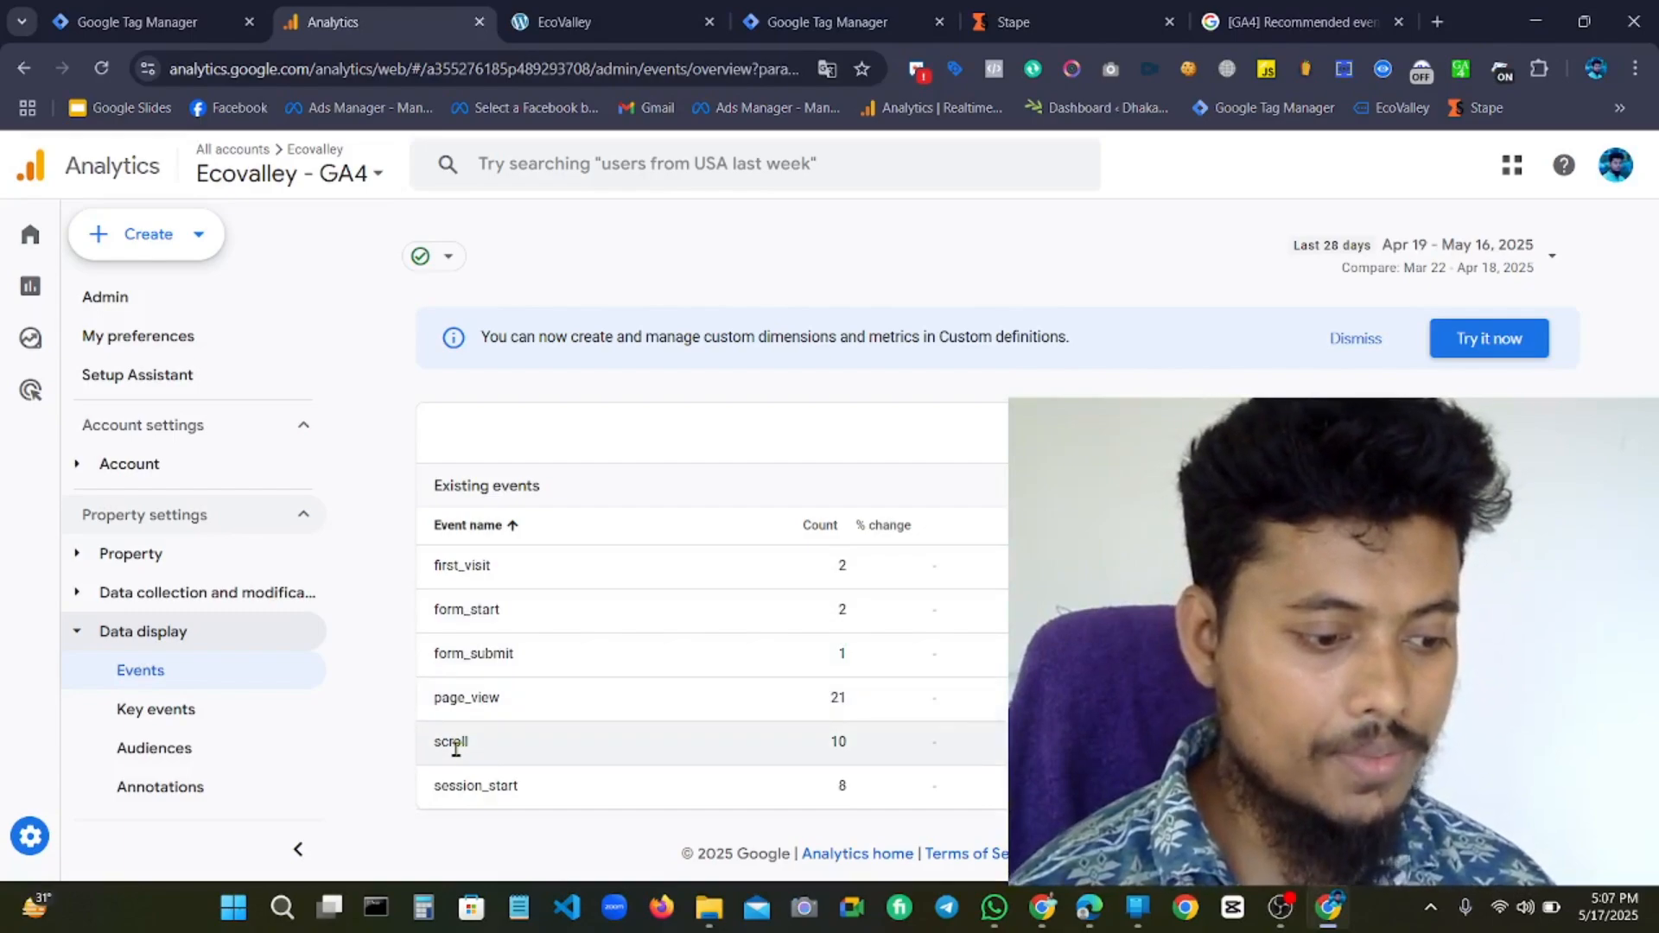
{"action": "left_click_drag", "start_coordinate": [474, 746], "coordinate": [403, 750]}
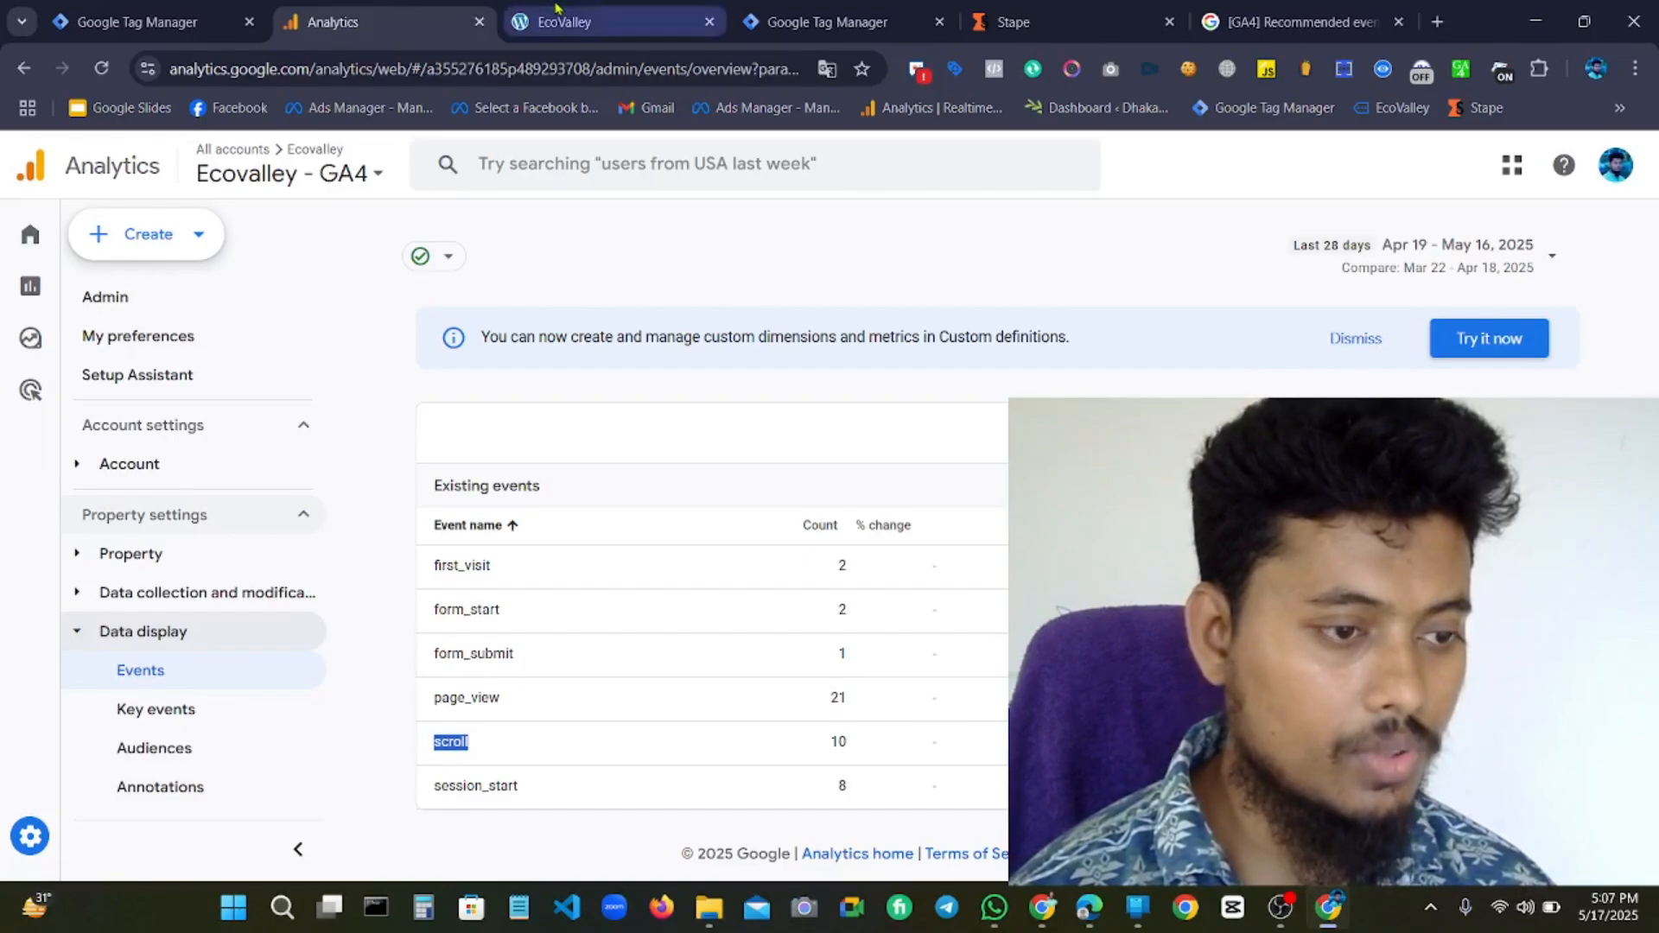
Compare the new tag's event name in Tag Manager with the scroll event name listed in Google Analytics.
{"action": "left_click", "coordinate": [144, 7]}
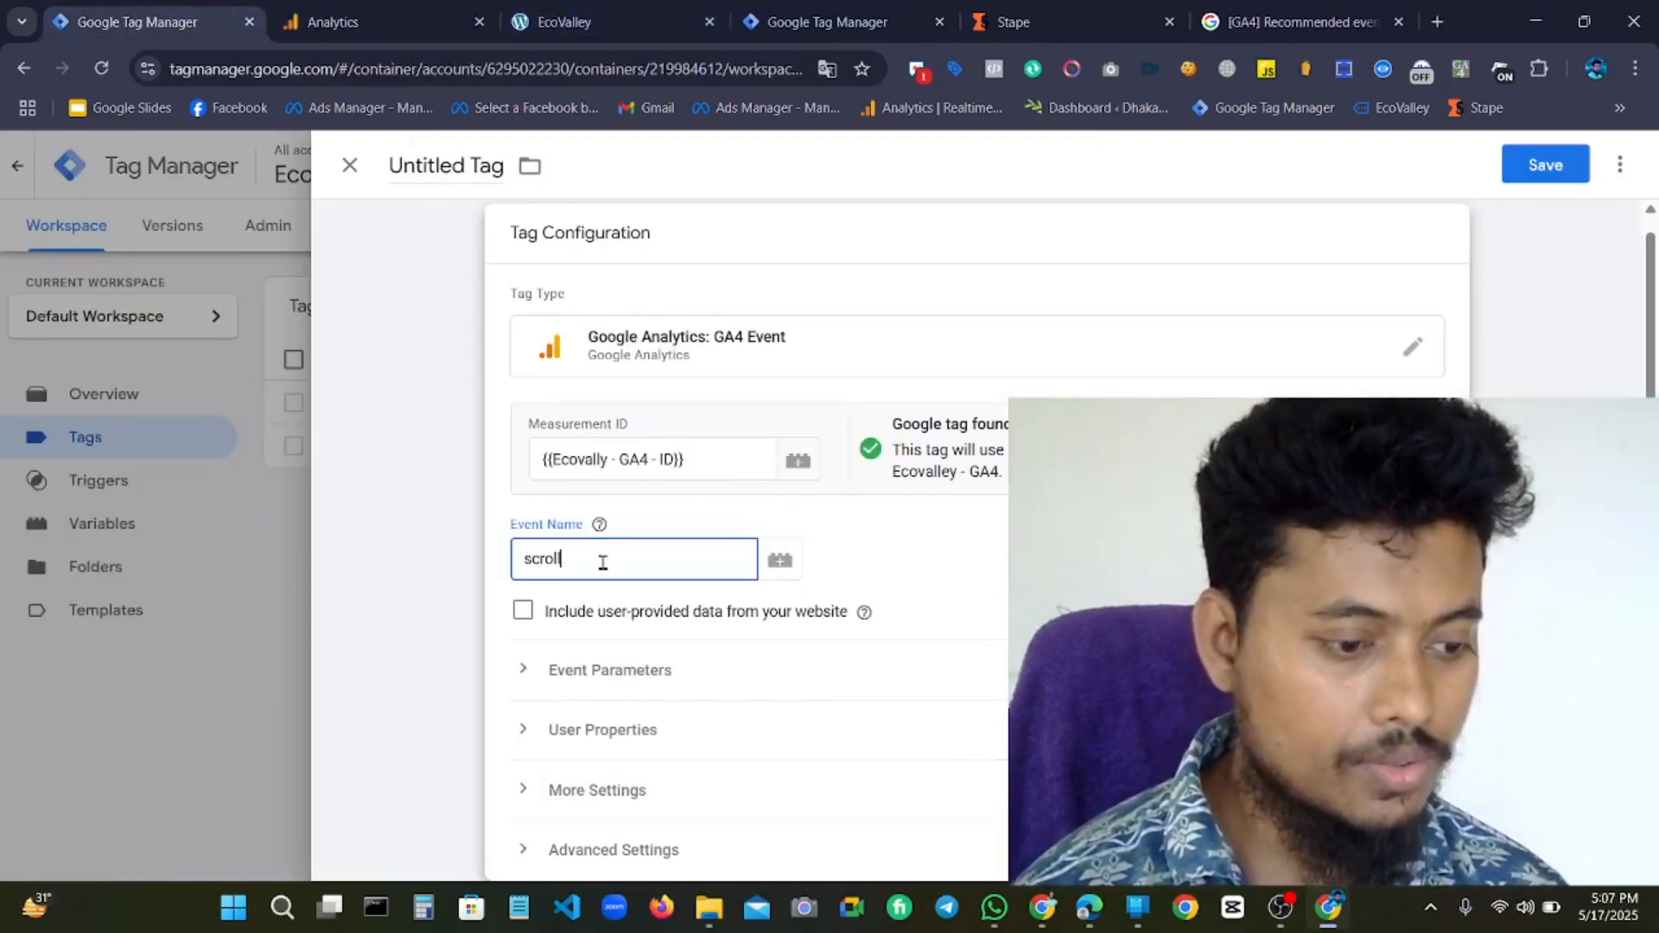
{"action": "left_click", "coordinate": [386, 11]}
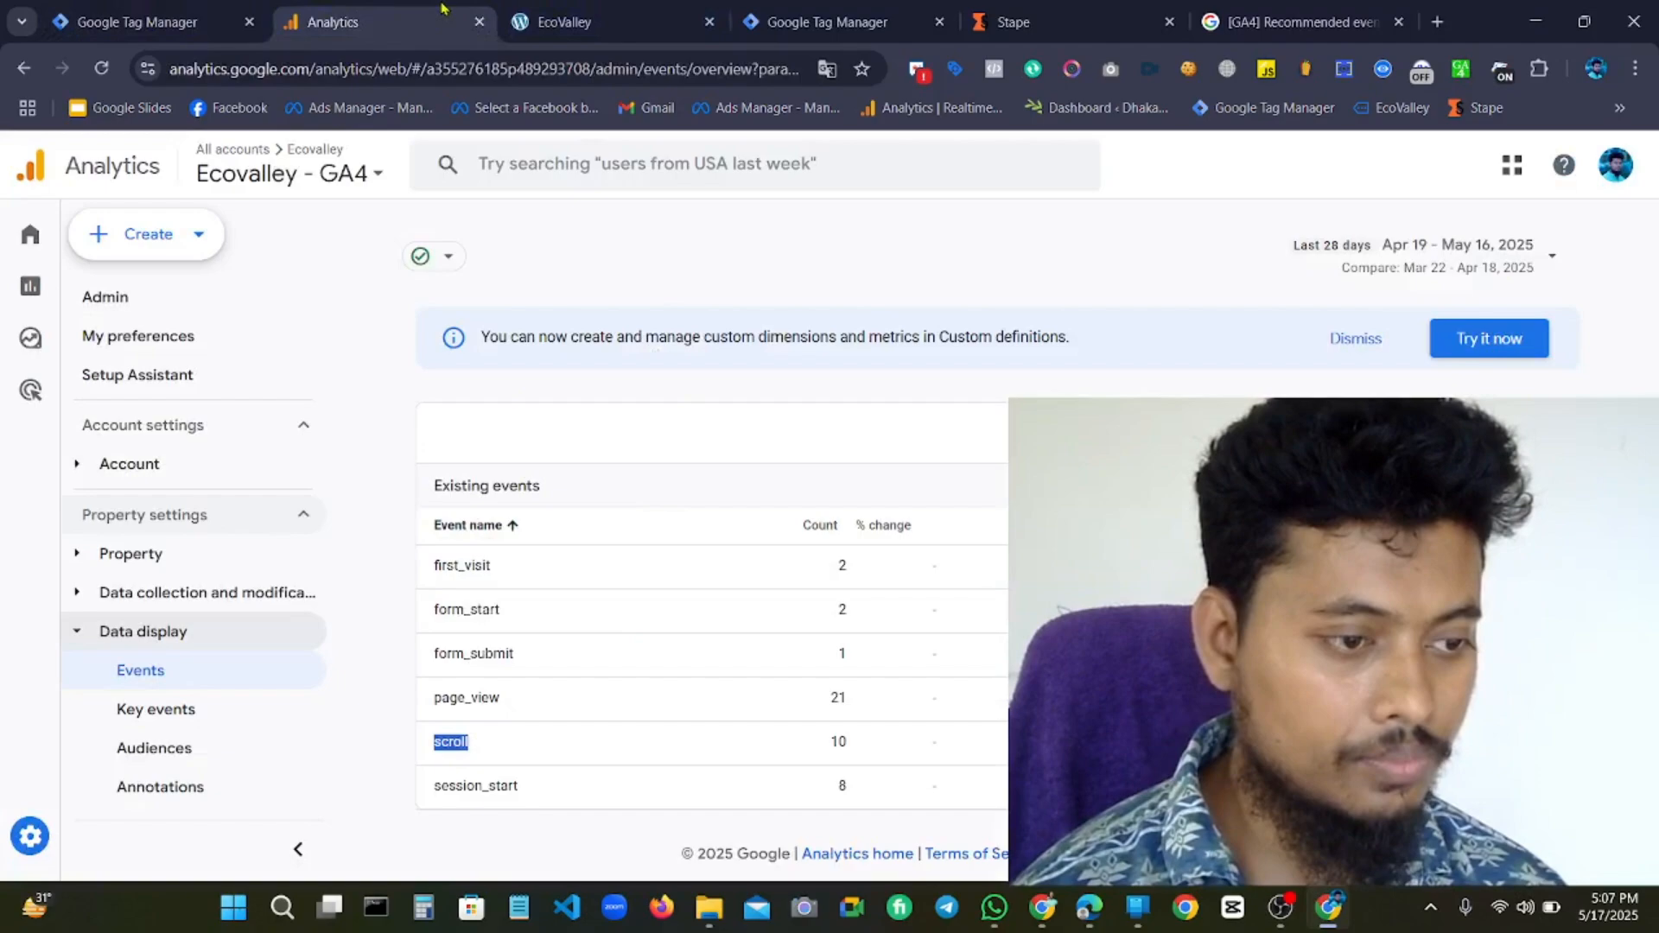
{"action": "left_click", "coordinate": [572, 13]}
{"action": "left_click", "coordinate": [385, 16]}
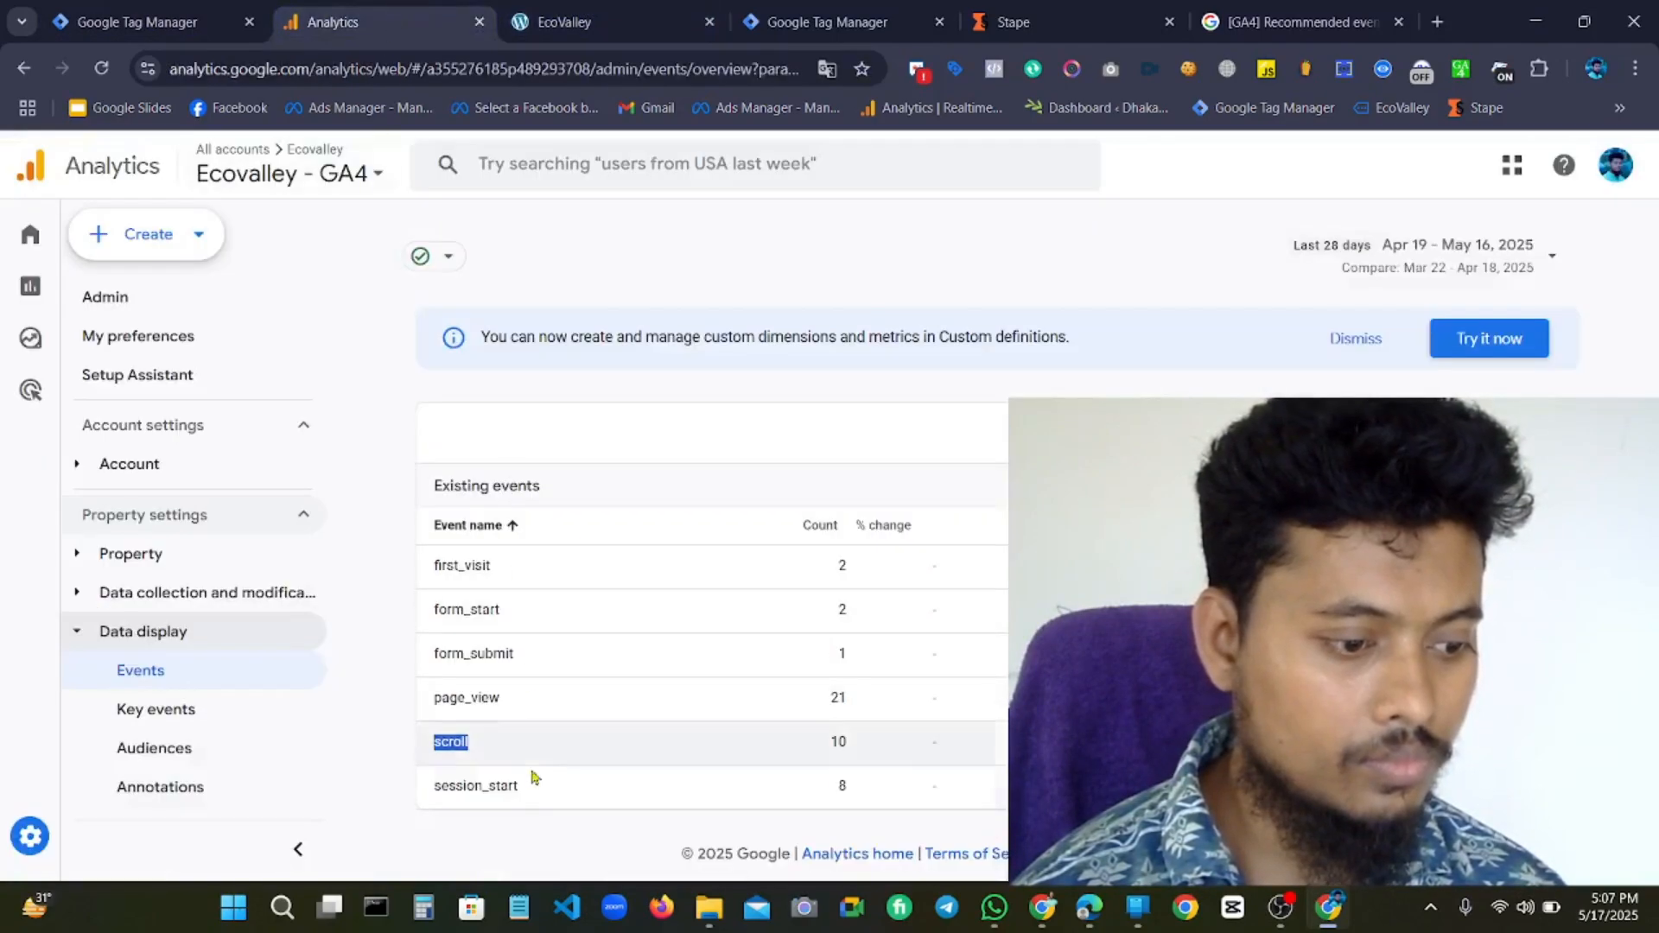
{"action": "left_click", "coordinate": [483, 741]}
{"action": "left_click_drag", "start_coordinate": [478, 749], "coordinate": [436, 741]}
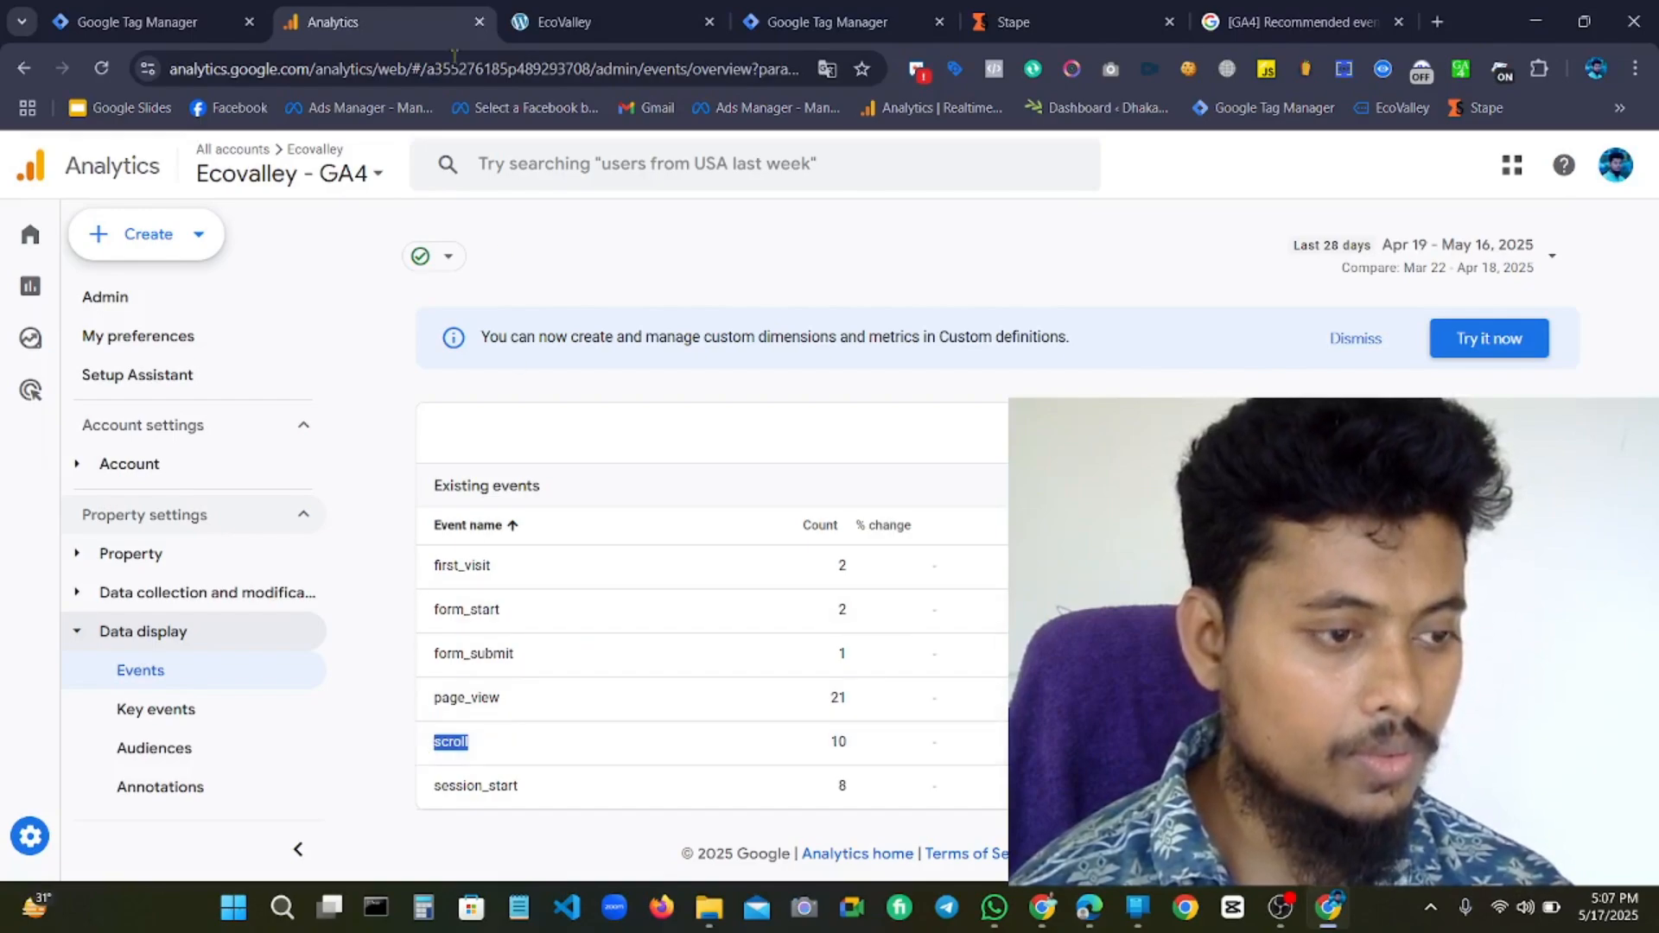
Return to the untitled tag in Tag Manager and recheck the spelling of its event name.
{"action": "left_click", "coordinate": [138, 21]}
{"action": "left_click", "coordinate": [595, 571]}
{"action": "left_click", "coordinate": [433, 567]}
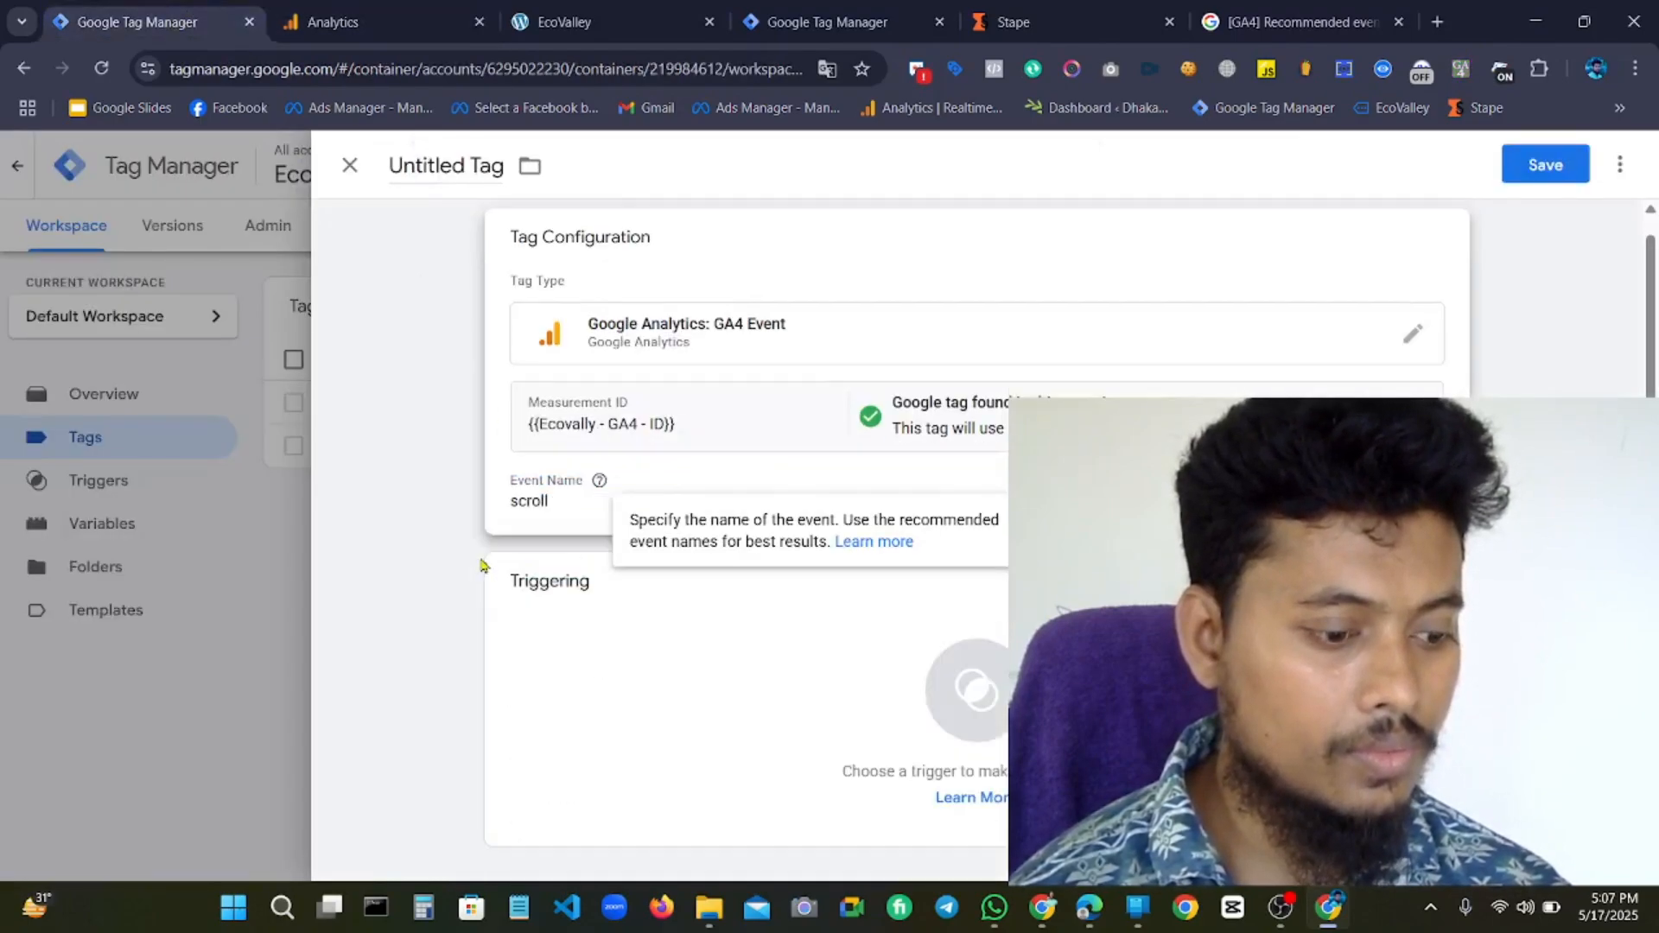
{"action": "left_click", "coordinate": [556, 514]}
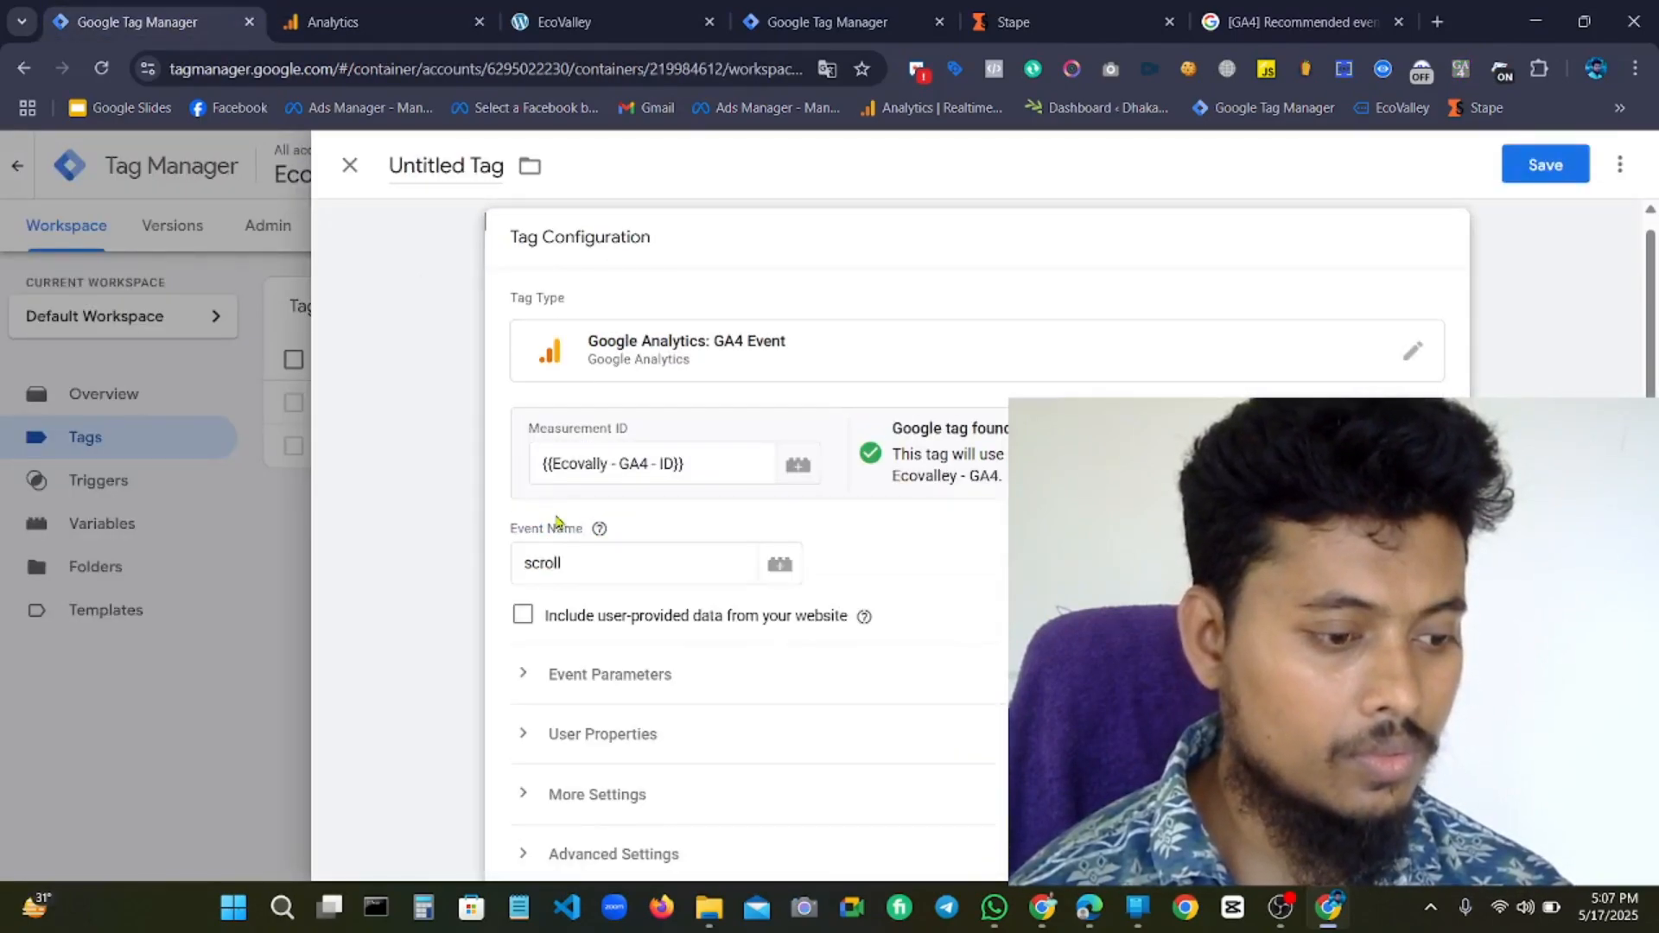
{"action": "double_click", "coordinate": [578, 555]}
{"action": "left_click", "coordinate": [449, 571]}
{"action": "left_click", "coordinate": [592, 544]}
{"action": "left_click", "coordinate": [572, 571]}
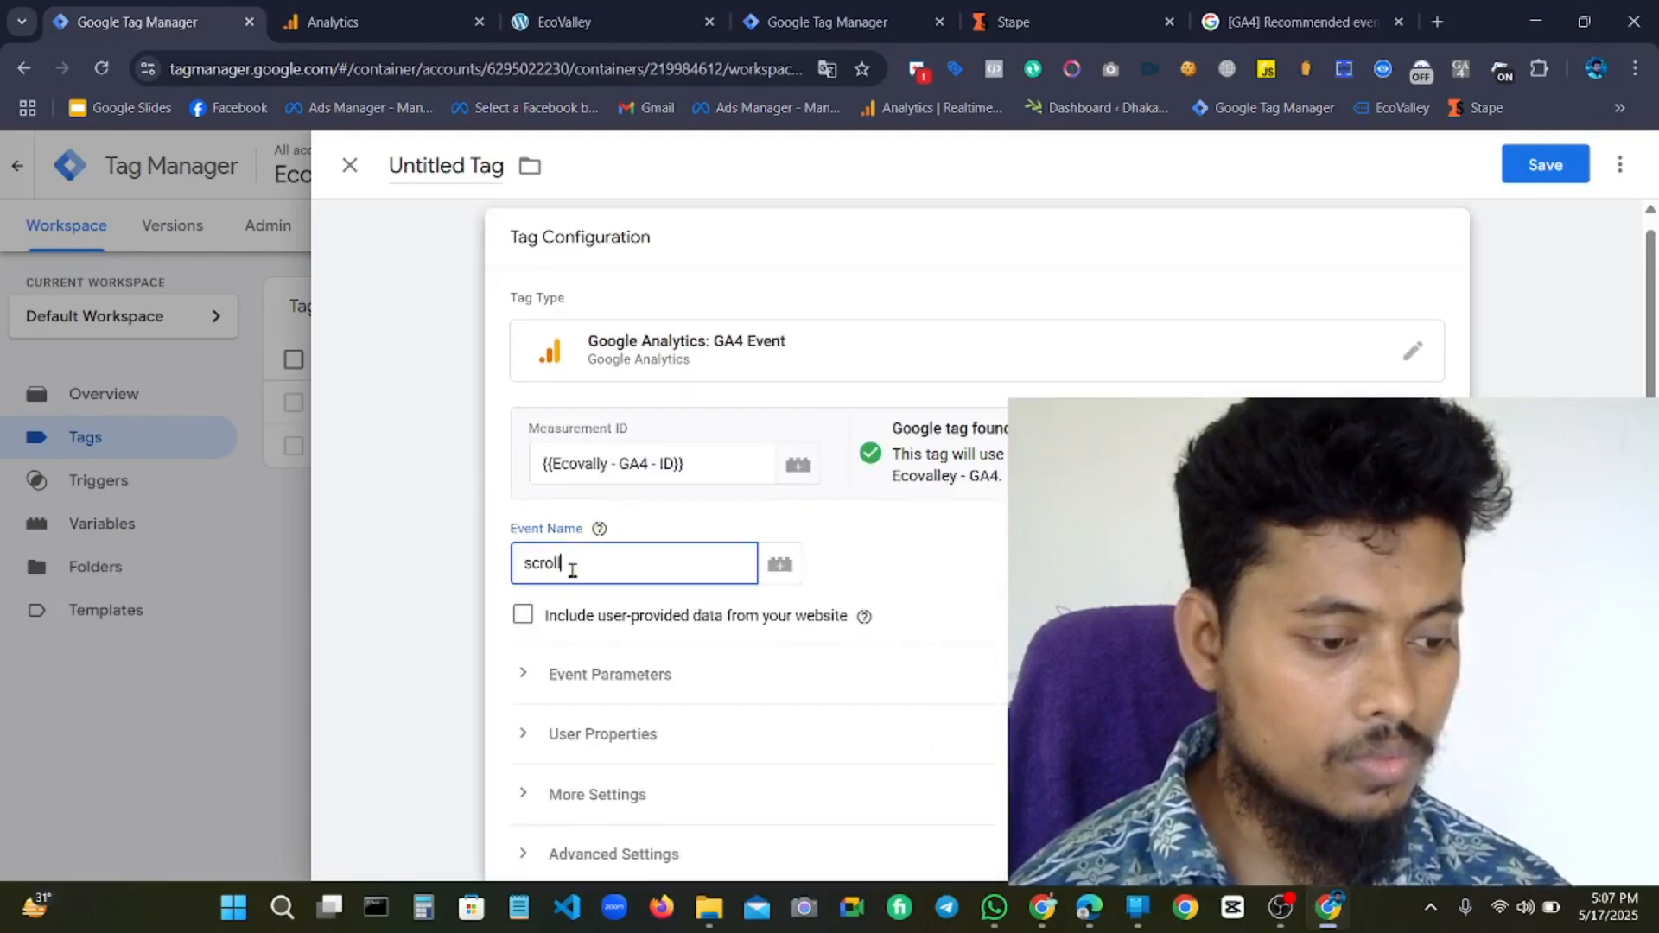
{"action": "left_click_drag", "start_coordinate": [572, 570], "coordinate": [516, 563]}
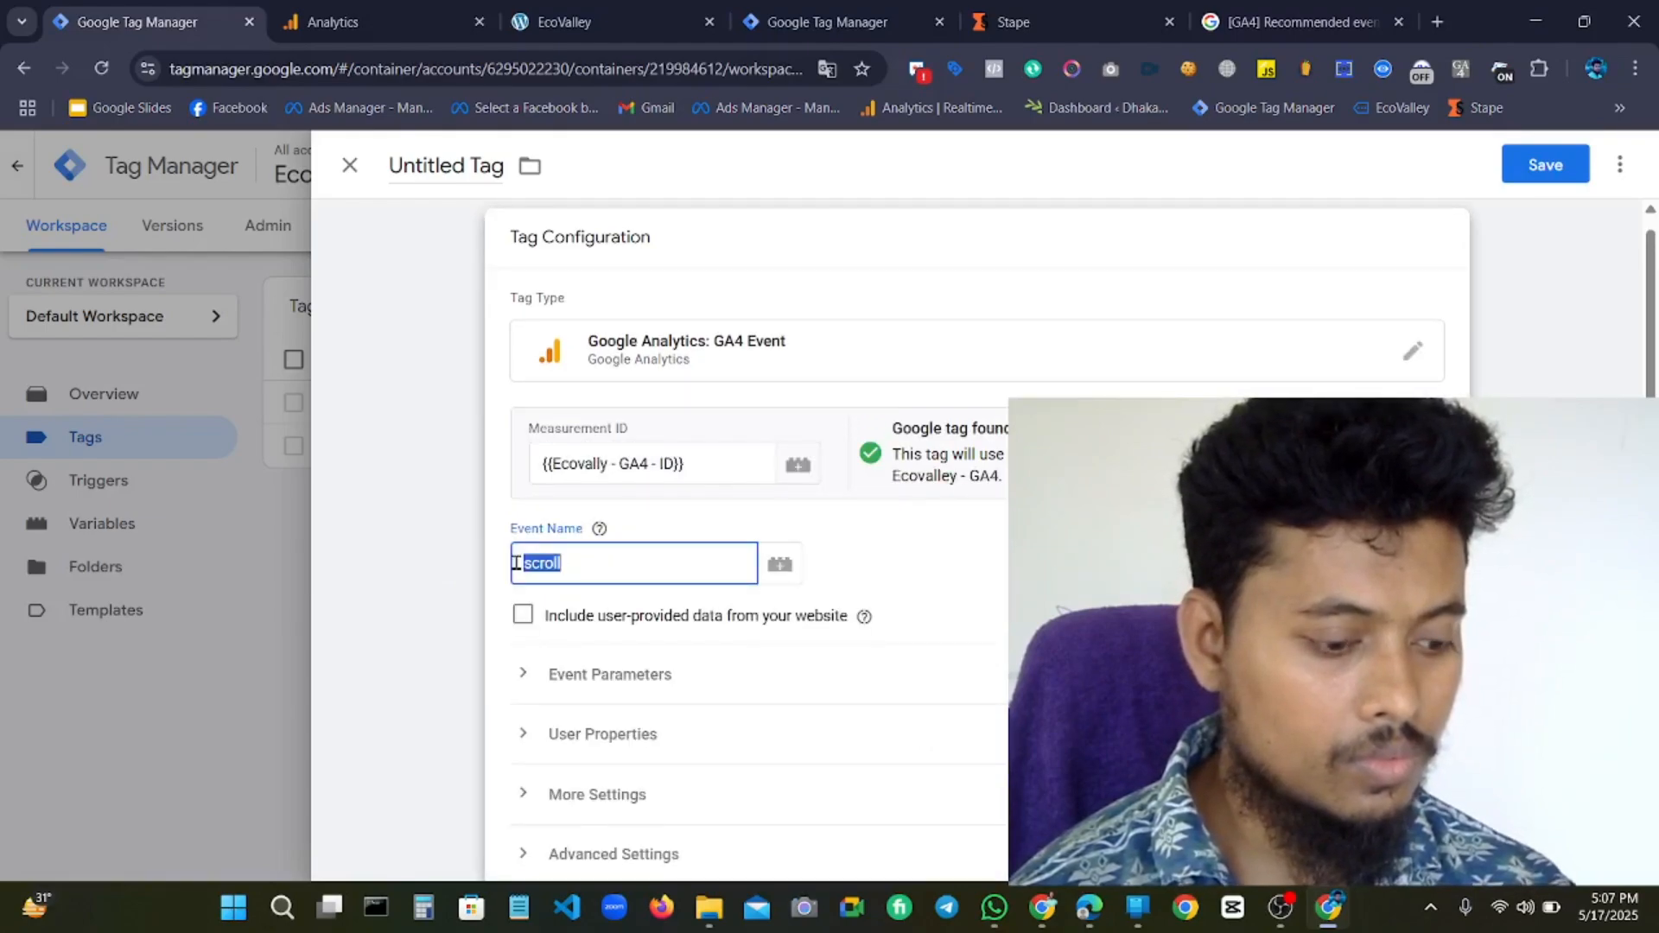
{"action": "left_click", "coordinate": [518, 563]}
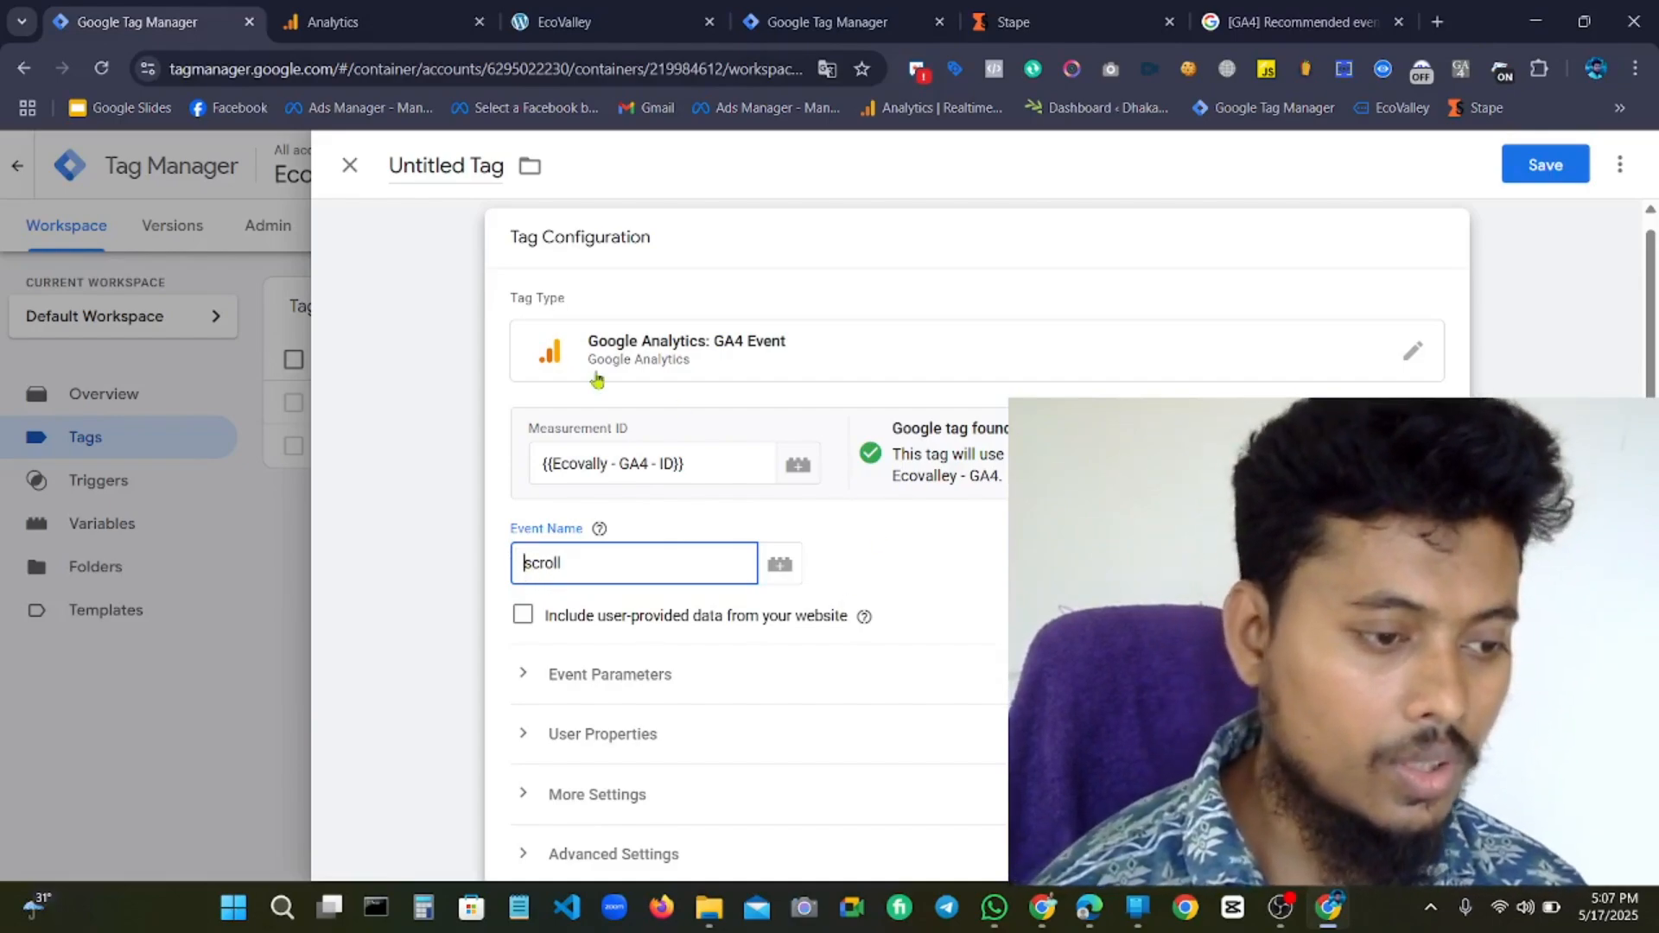
Try the All Pages page-view trigger as the tag's firing trigger and remove it again.
{"action": "scroll", "coordinate": [643, 632], "scroll_direction": "down", "scroll_amount": 3}
{"action": "scroll", "coordinate": [800, 715], "scroll_direction": "down", "scroll_amount": 1}
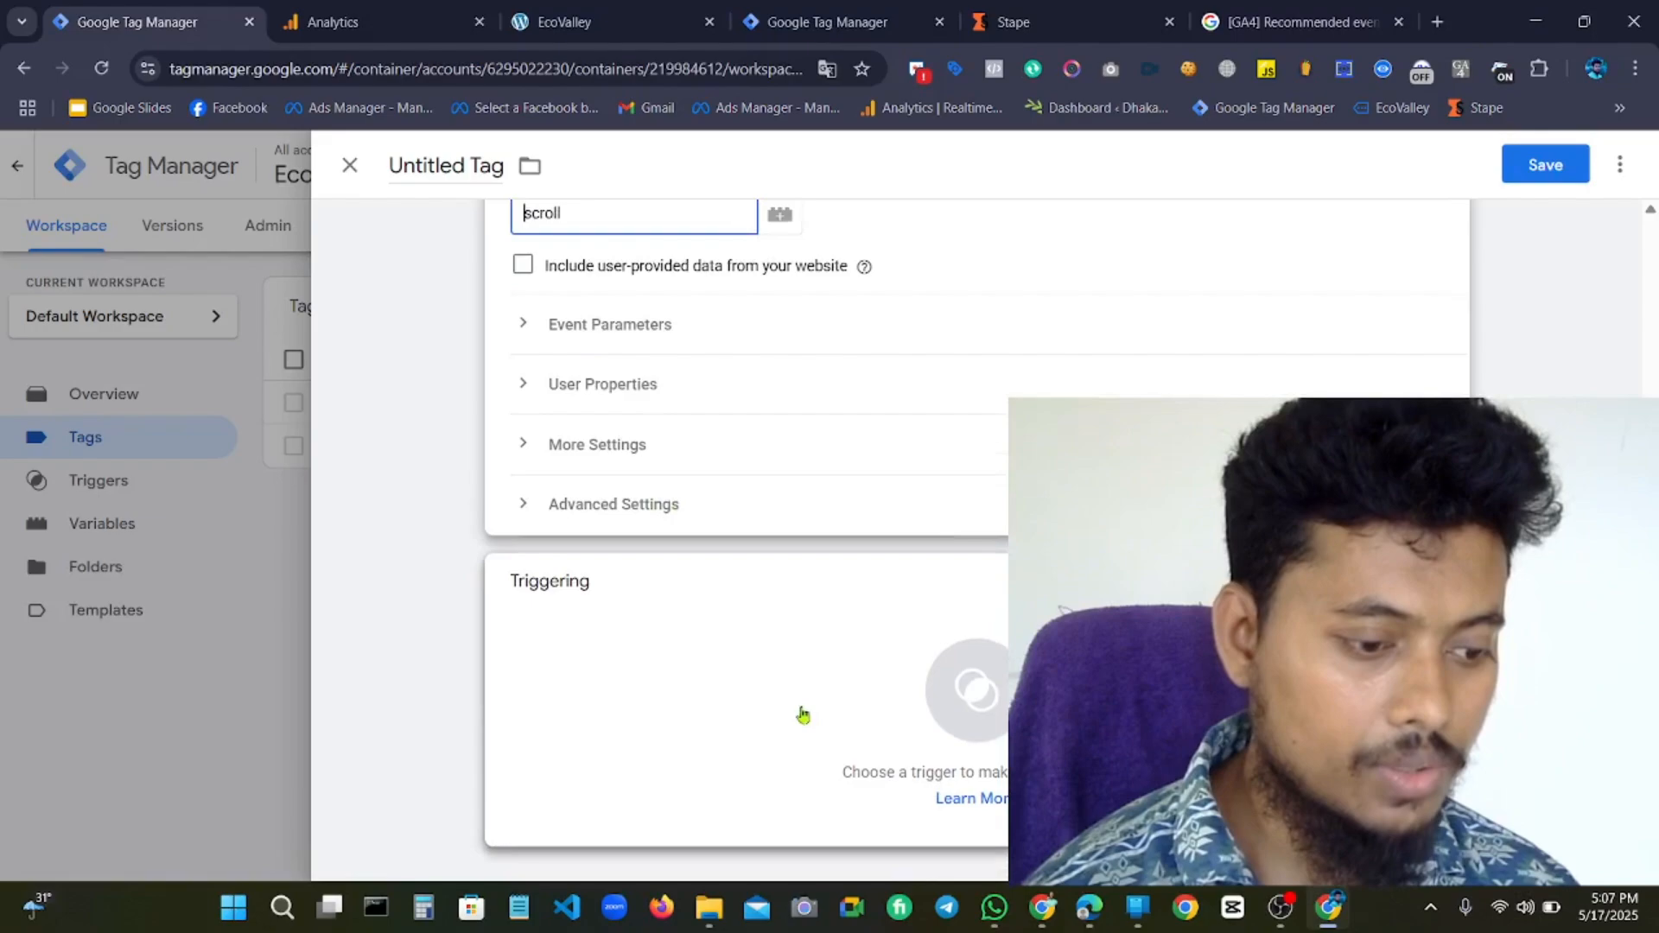
{"action": "scroll", "coordinate": [789, 682], "scroll_direction": "up", "scroll_amount": 3}
{"action": "left_click", "coordinate": [788, 678]}
{"action": "left_click", "coordinate": [574, 679]}
{"action": "scroll", "coordinate": [812, 678], "scroll_direction": "down", "scroll_amount": 3}
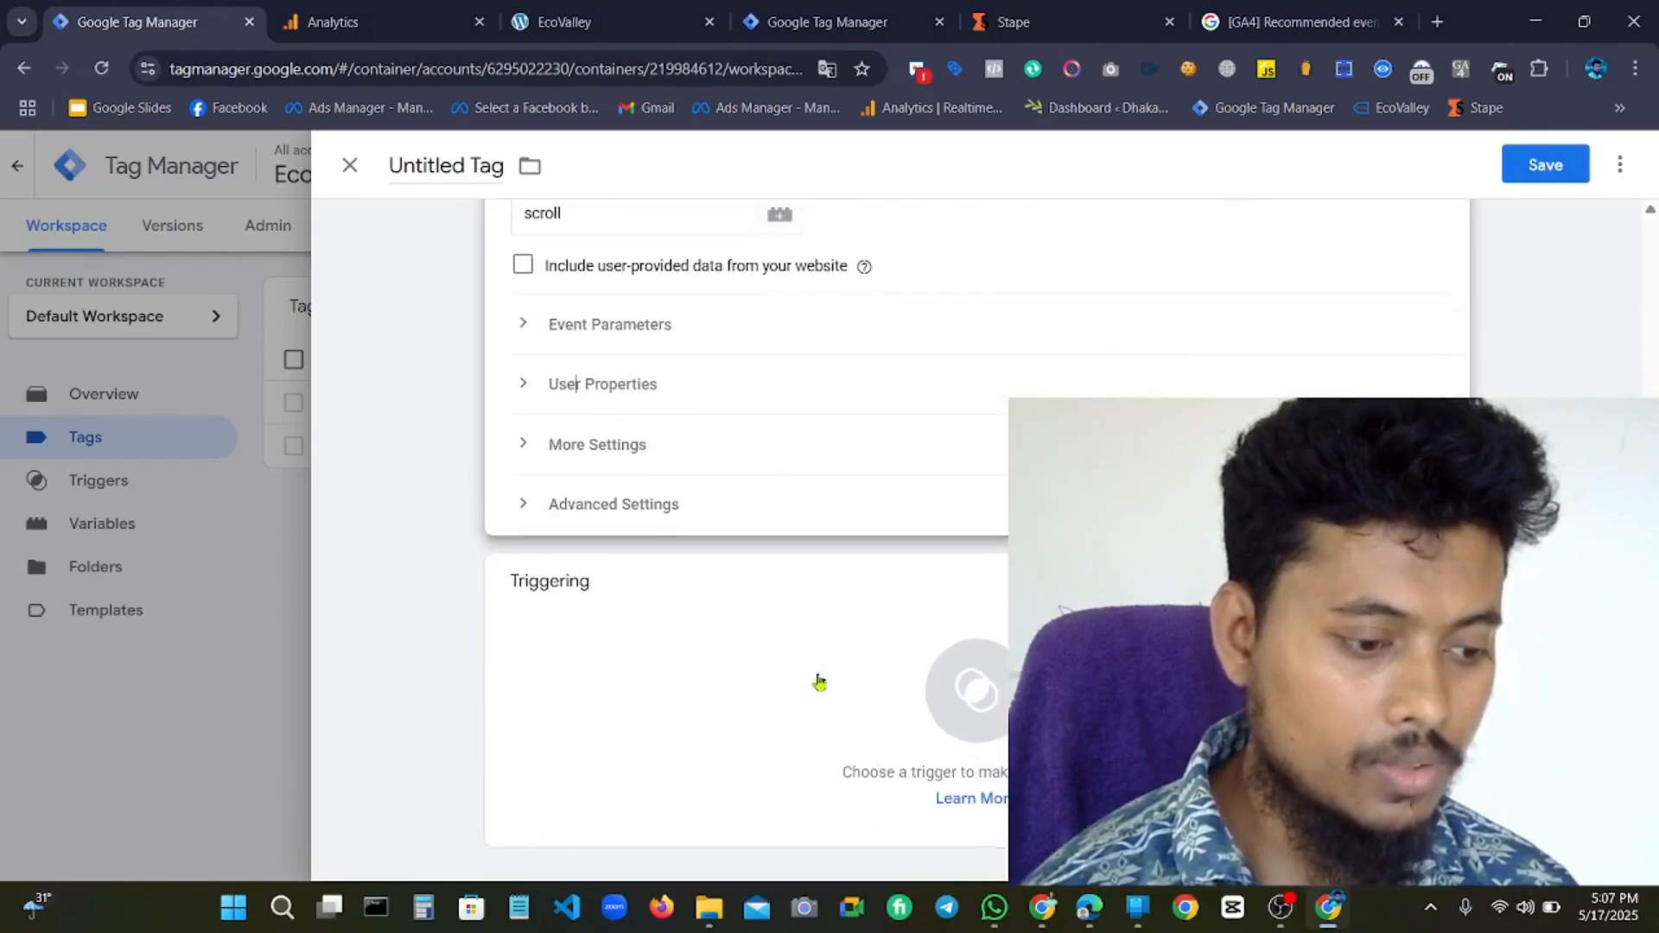
{"action": "left_click", "coordinate": [744, 688]}
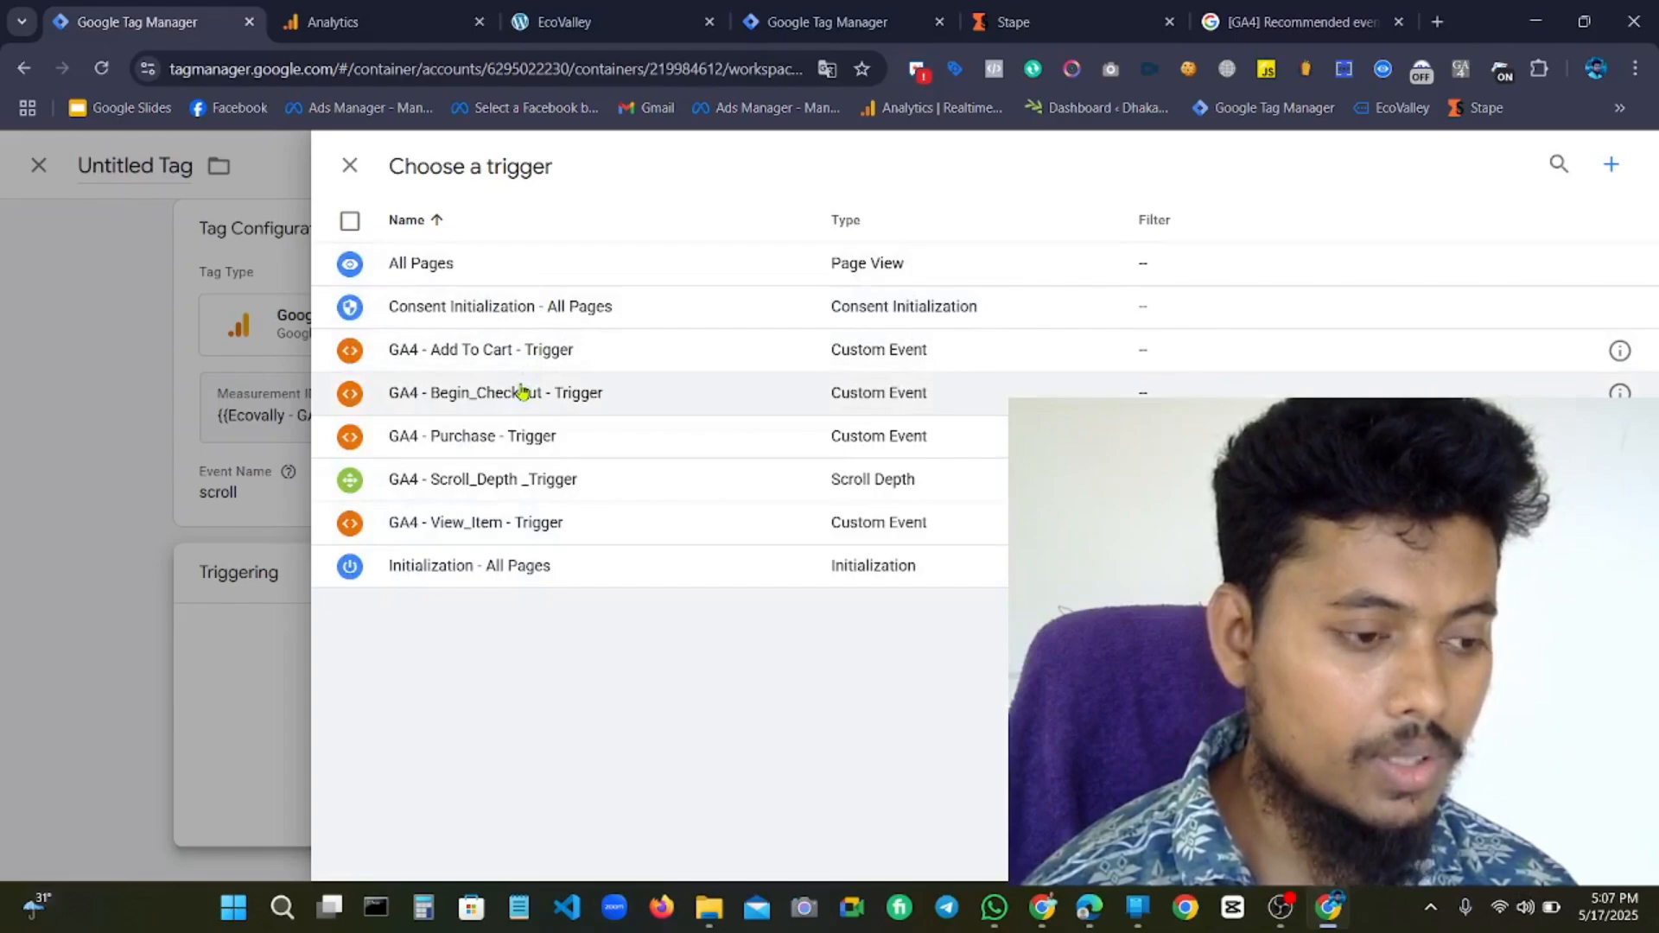
{"action": "left_click", "coordinate": [471, 263]}
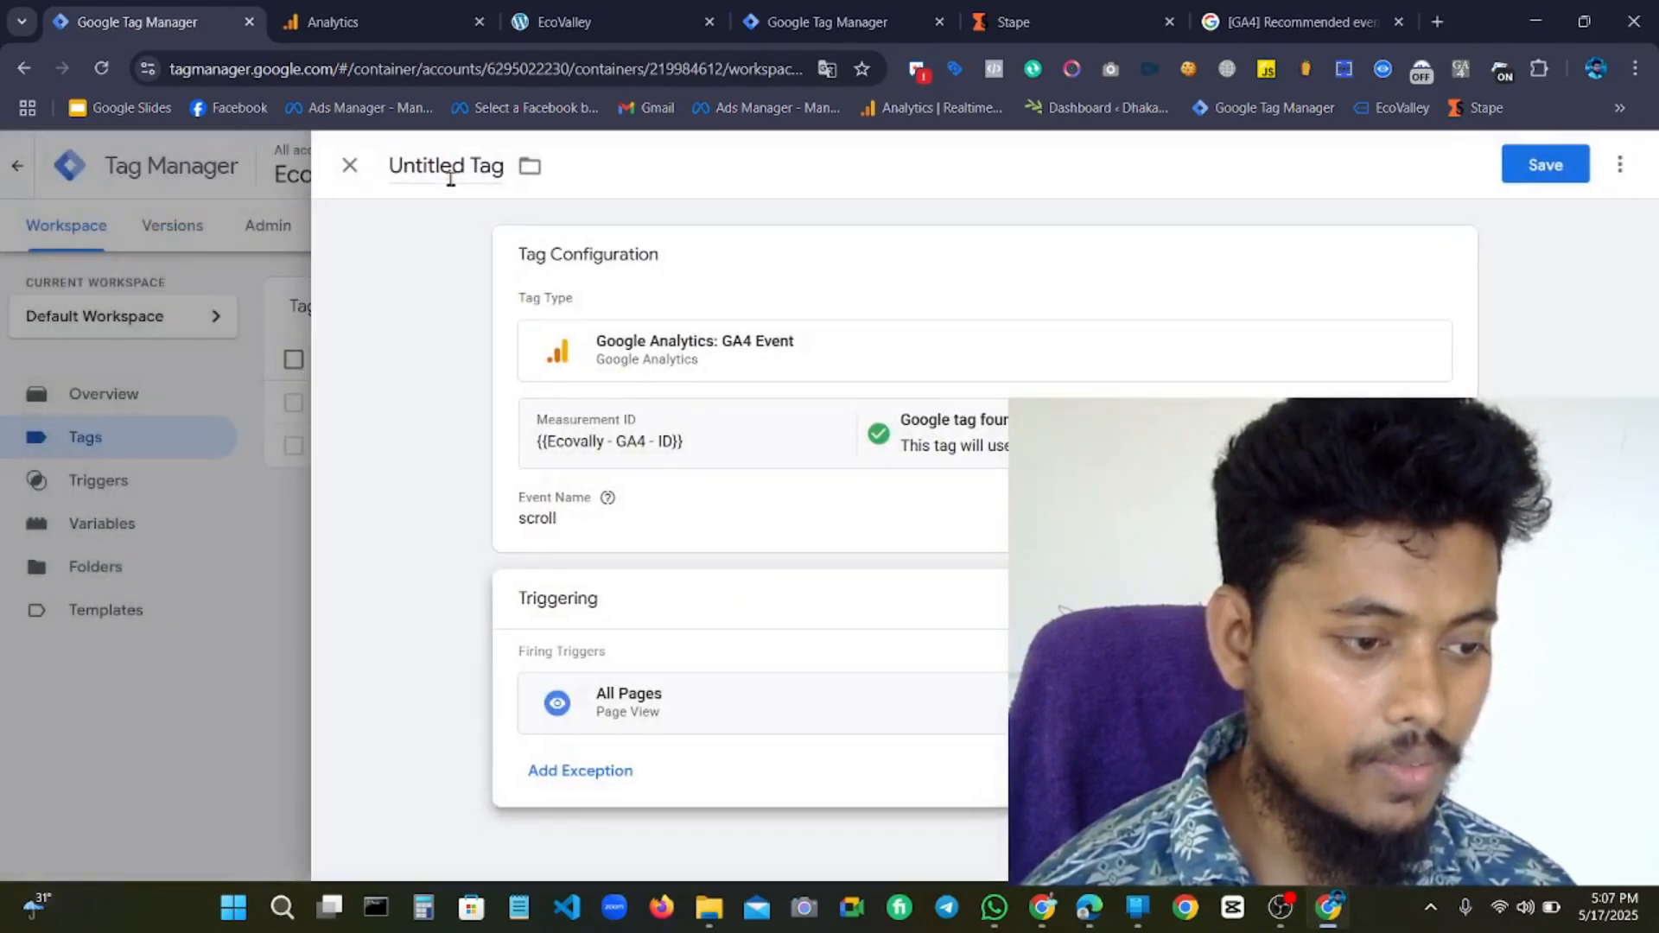
{"action": "left_click", "coordinate": [1427, 703]}
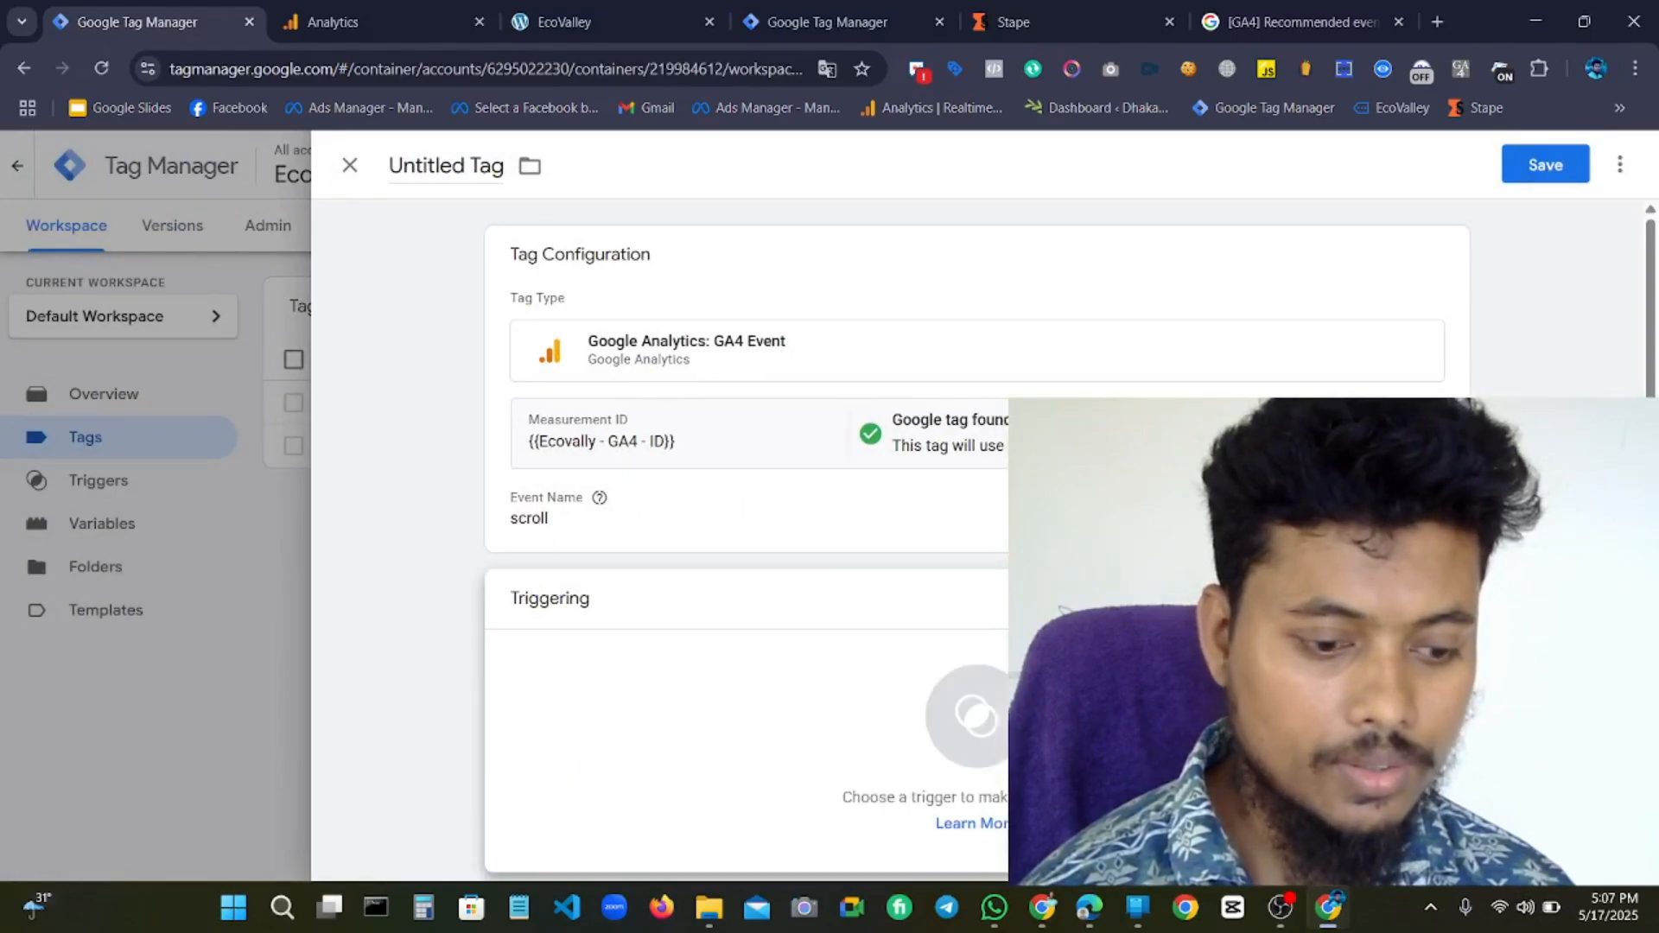
Assign the existing GA4 - Scroll_Depth _Trigger as the tag's firing trigger.
{"action": "left_click", "coordinate": [641, 697]}
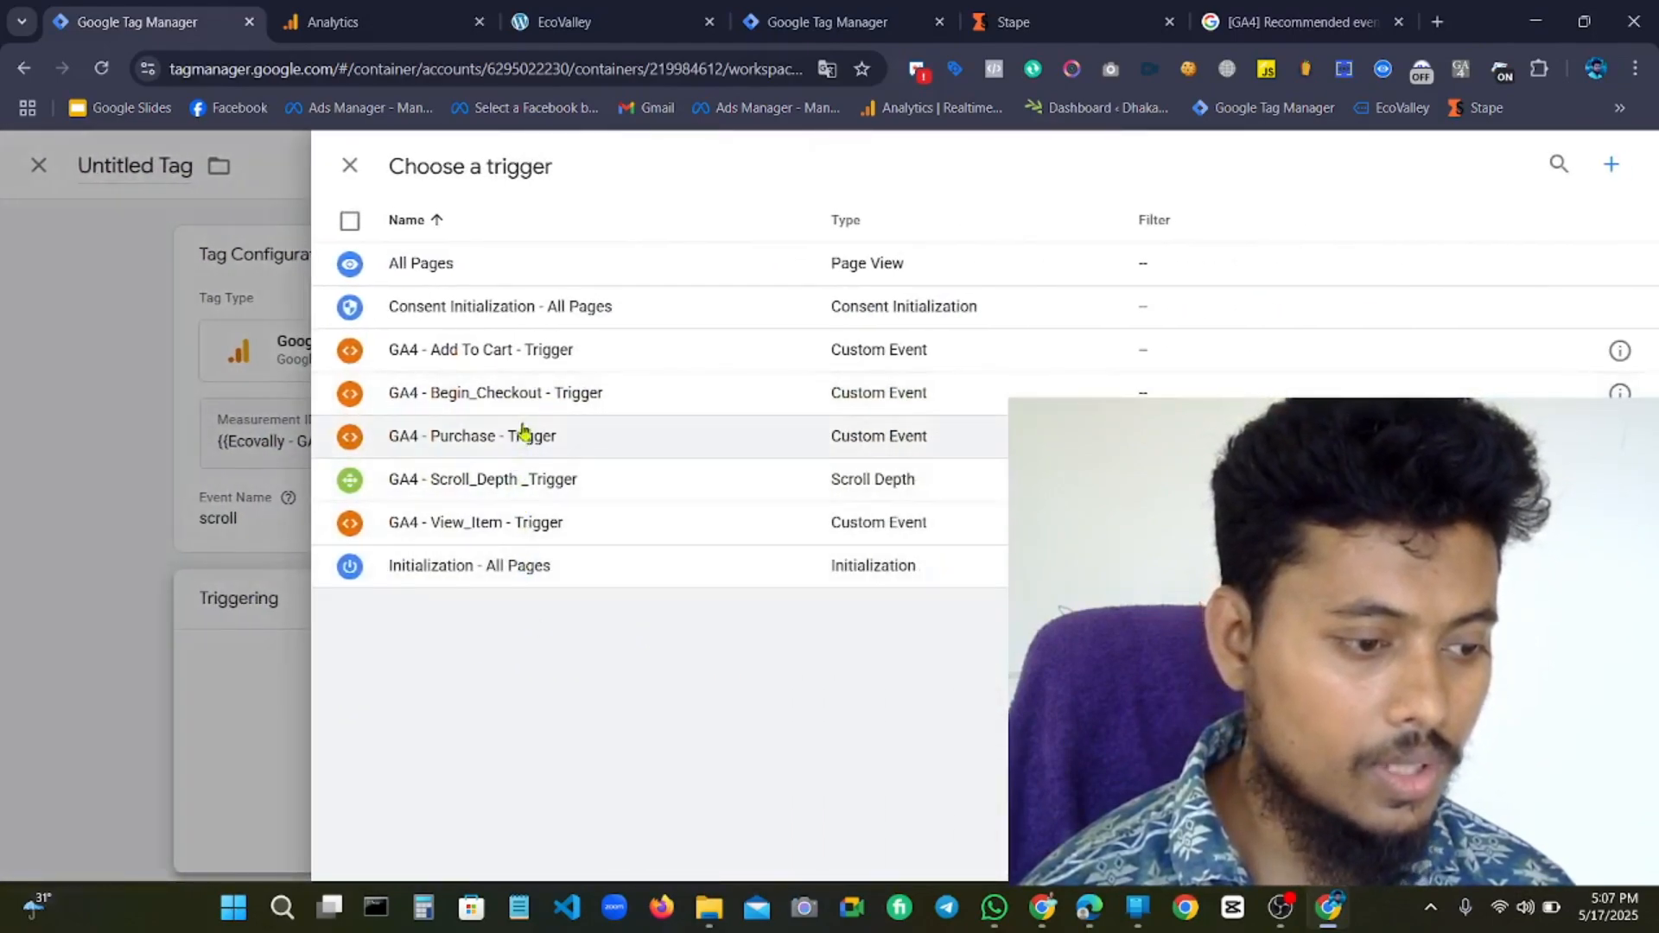
{"action": "left_click", "coordinate": [519, 479]}
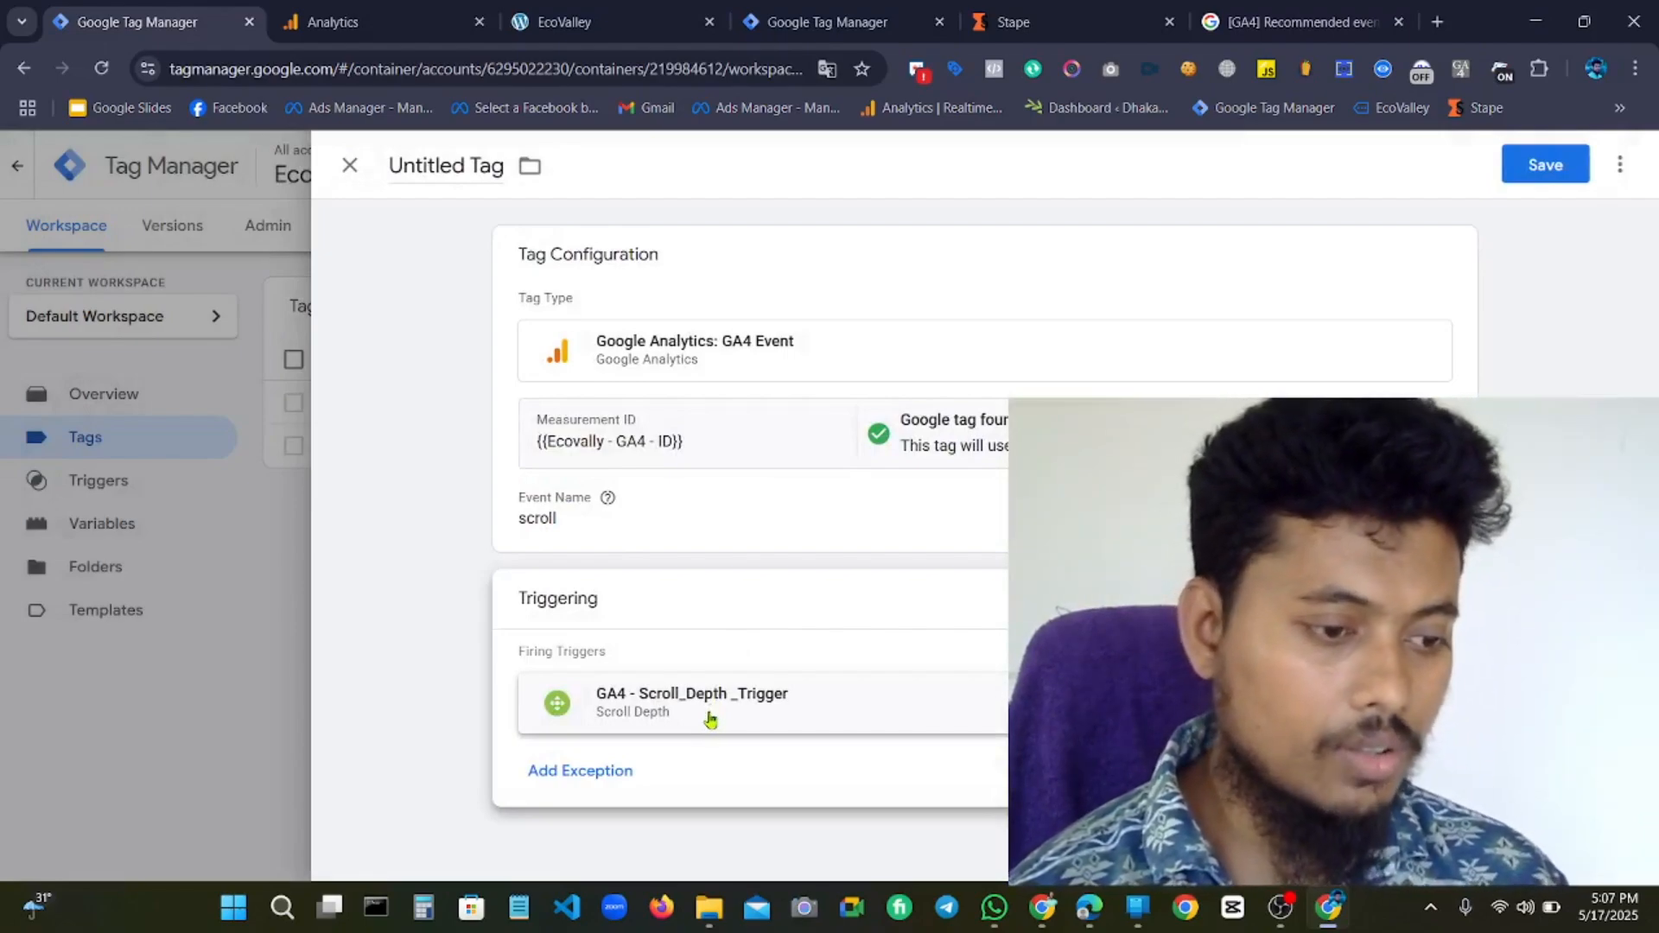
Rename the untitled tag as "Scroll_Depth _Tag".
{"action": "left_click", "coordinate": [470, 165]}
{"action": "key", "text": "BackSpace"}
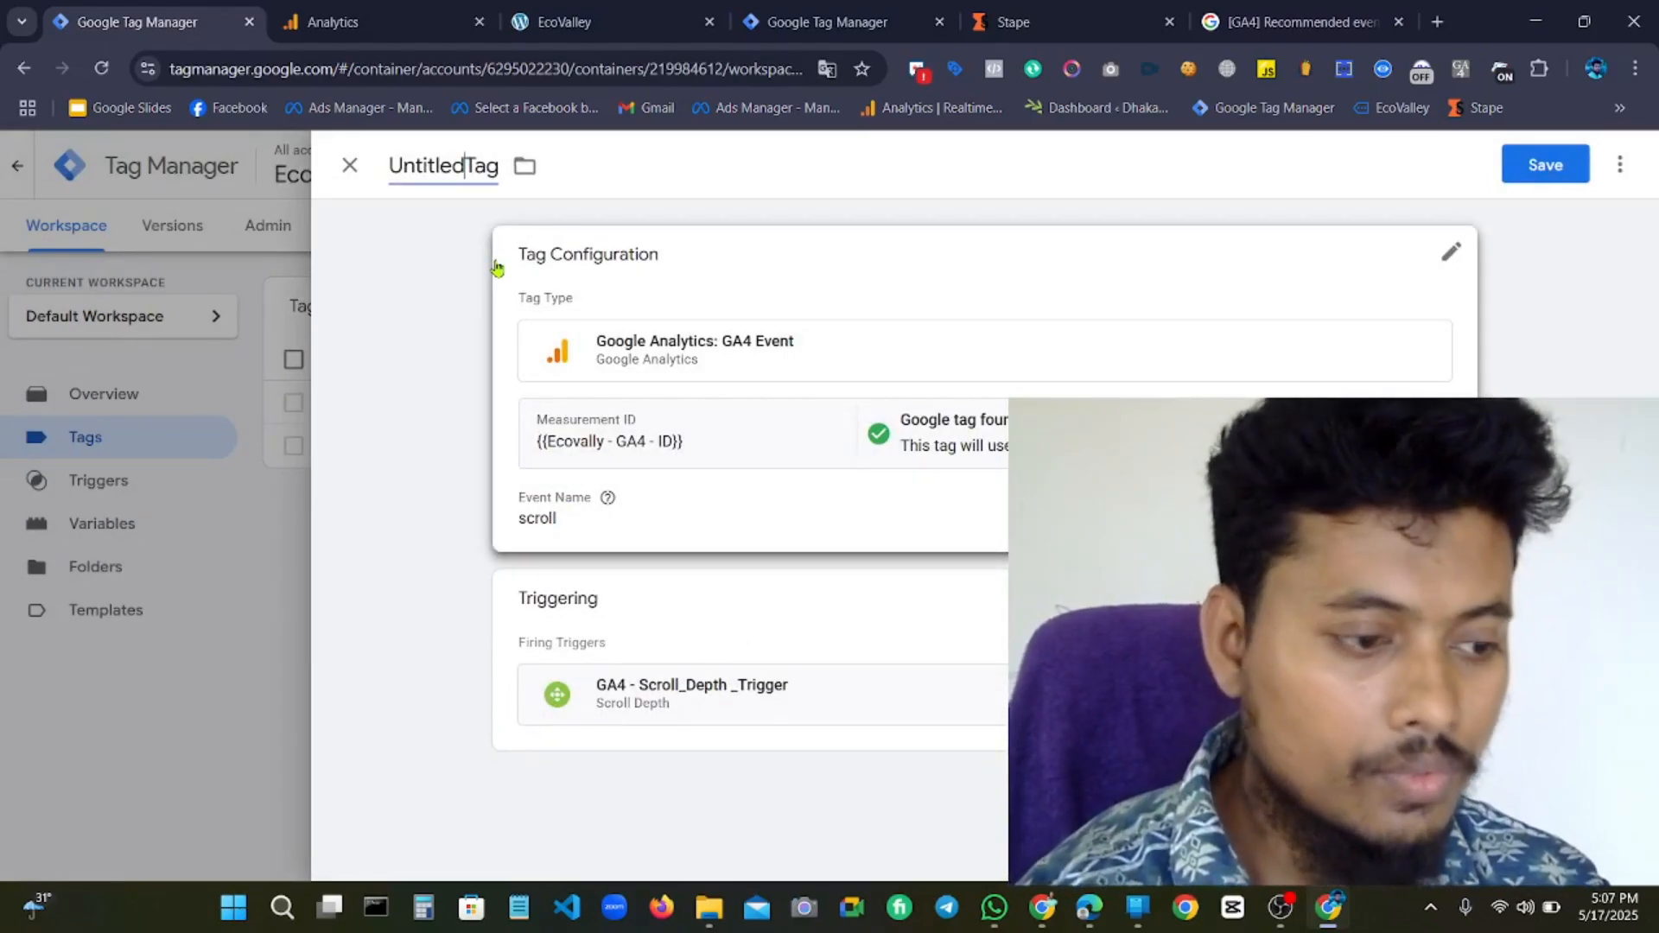
{"action": "key", "text": "BackSpace"}
{"action": "key", "text": "BackSpace"}
{"action": "key", "text": "BackSpace"}
{"action": "key", "text": "BackSpace"}
{"action": "key", "text": "BackSpace"}
{"action": "key", "text": "BackSpace"}
{"action": "key", "text": "BackSpace"}
{"action": "key", "text": "BackSpace"}
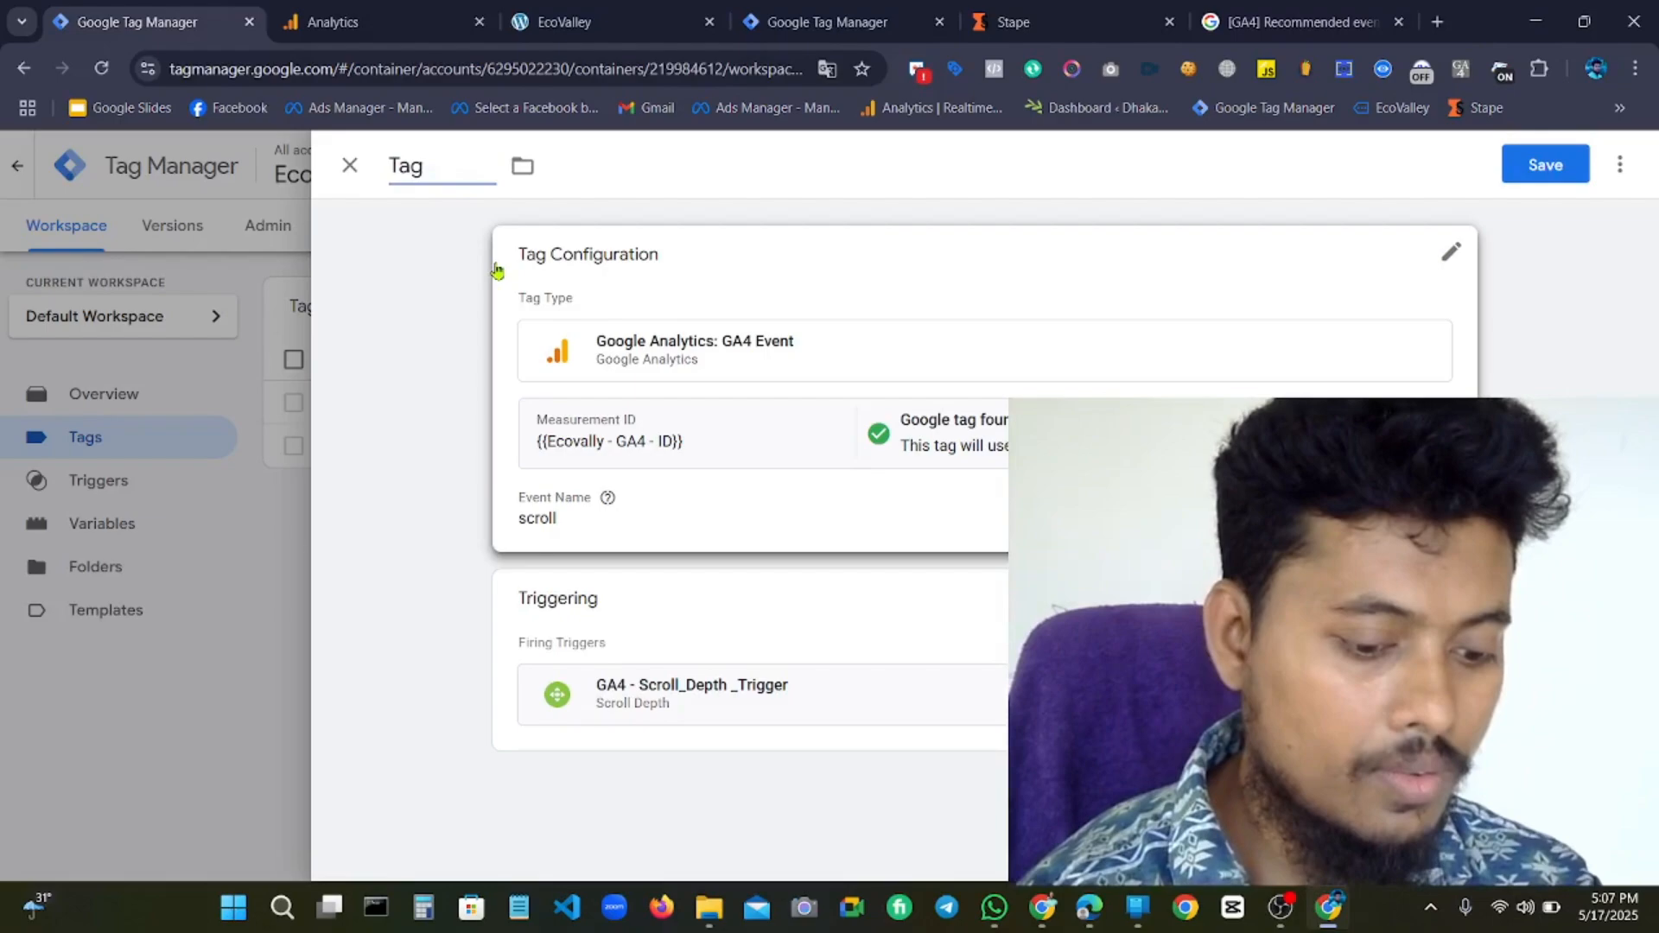
{"action": "type", "text": "S"}
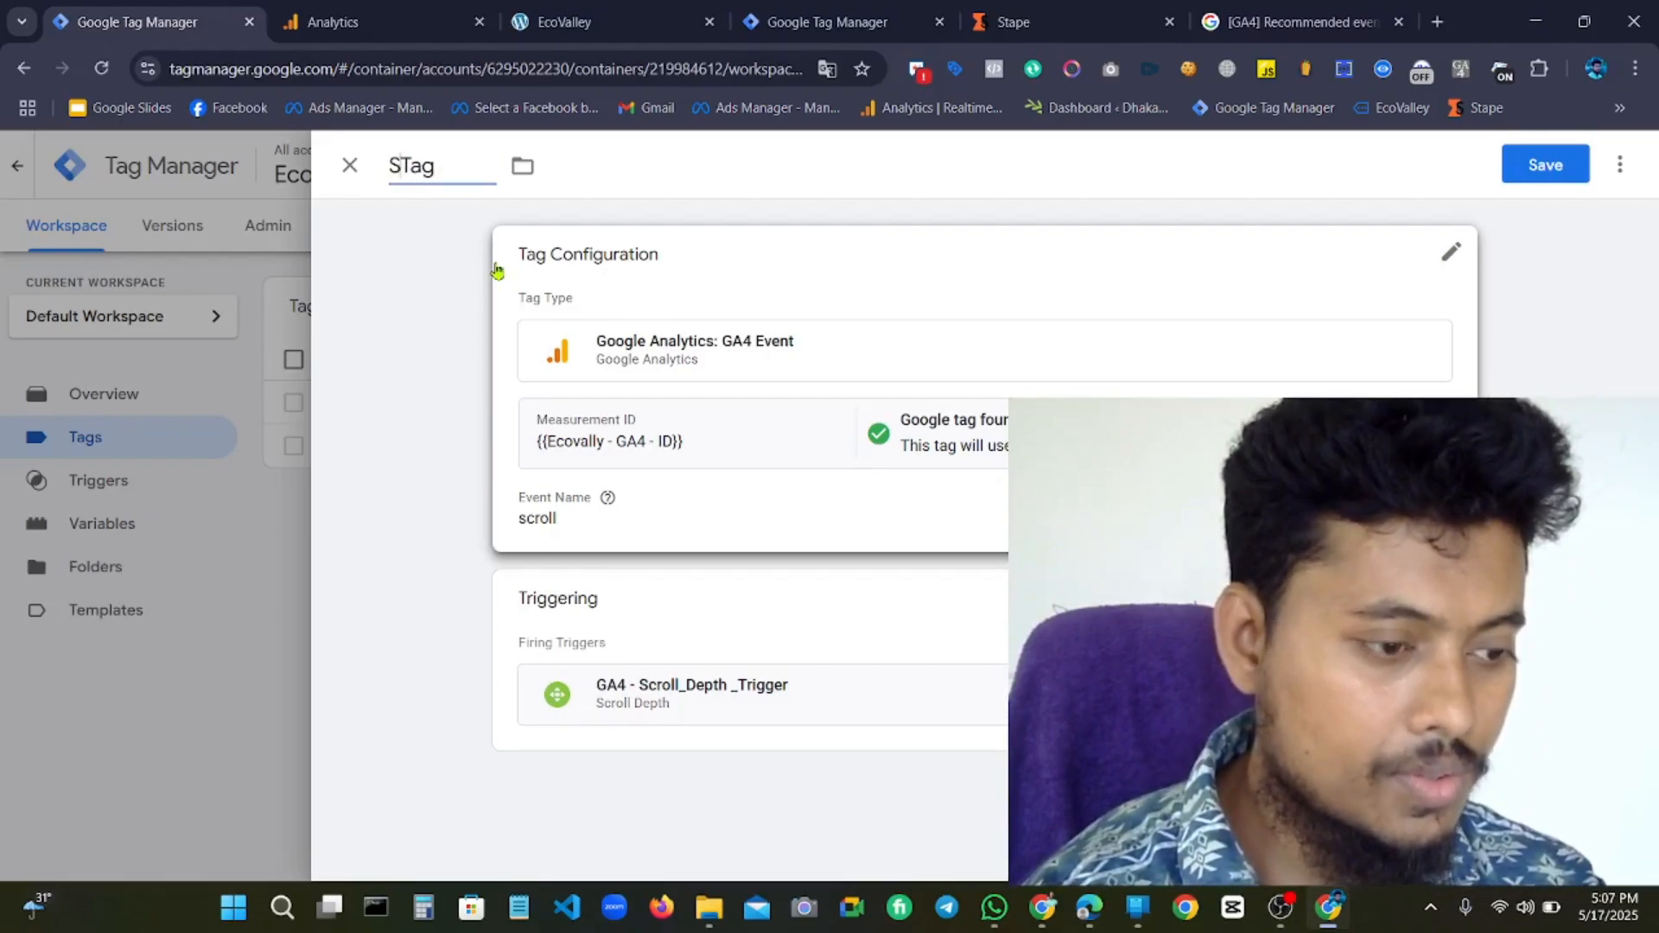
{"action": "type", "text": "croll "}
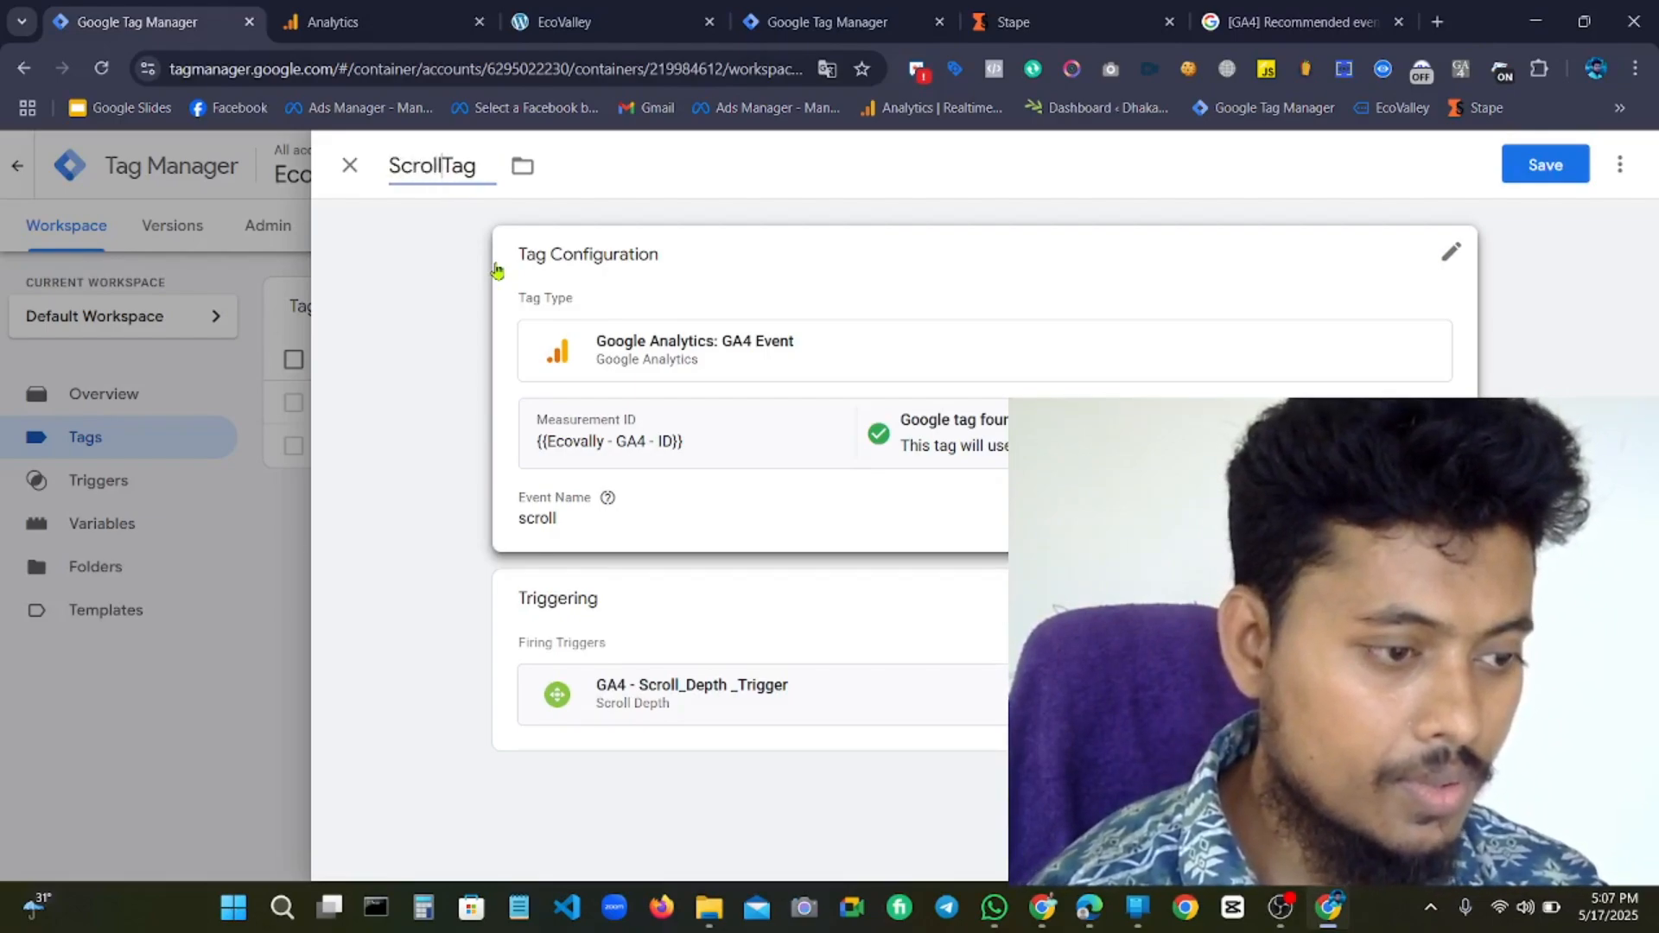
{"action": "type", "text": "De"}
{"action": "key", "text": "BackSpace"}
{"action": "key", "text": "BackSpace"}
{"action": "key", "text": "BackSpace"}
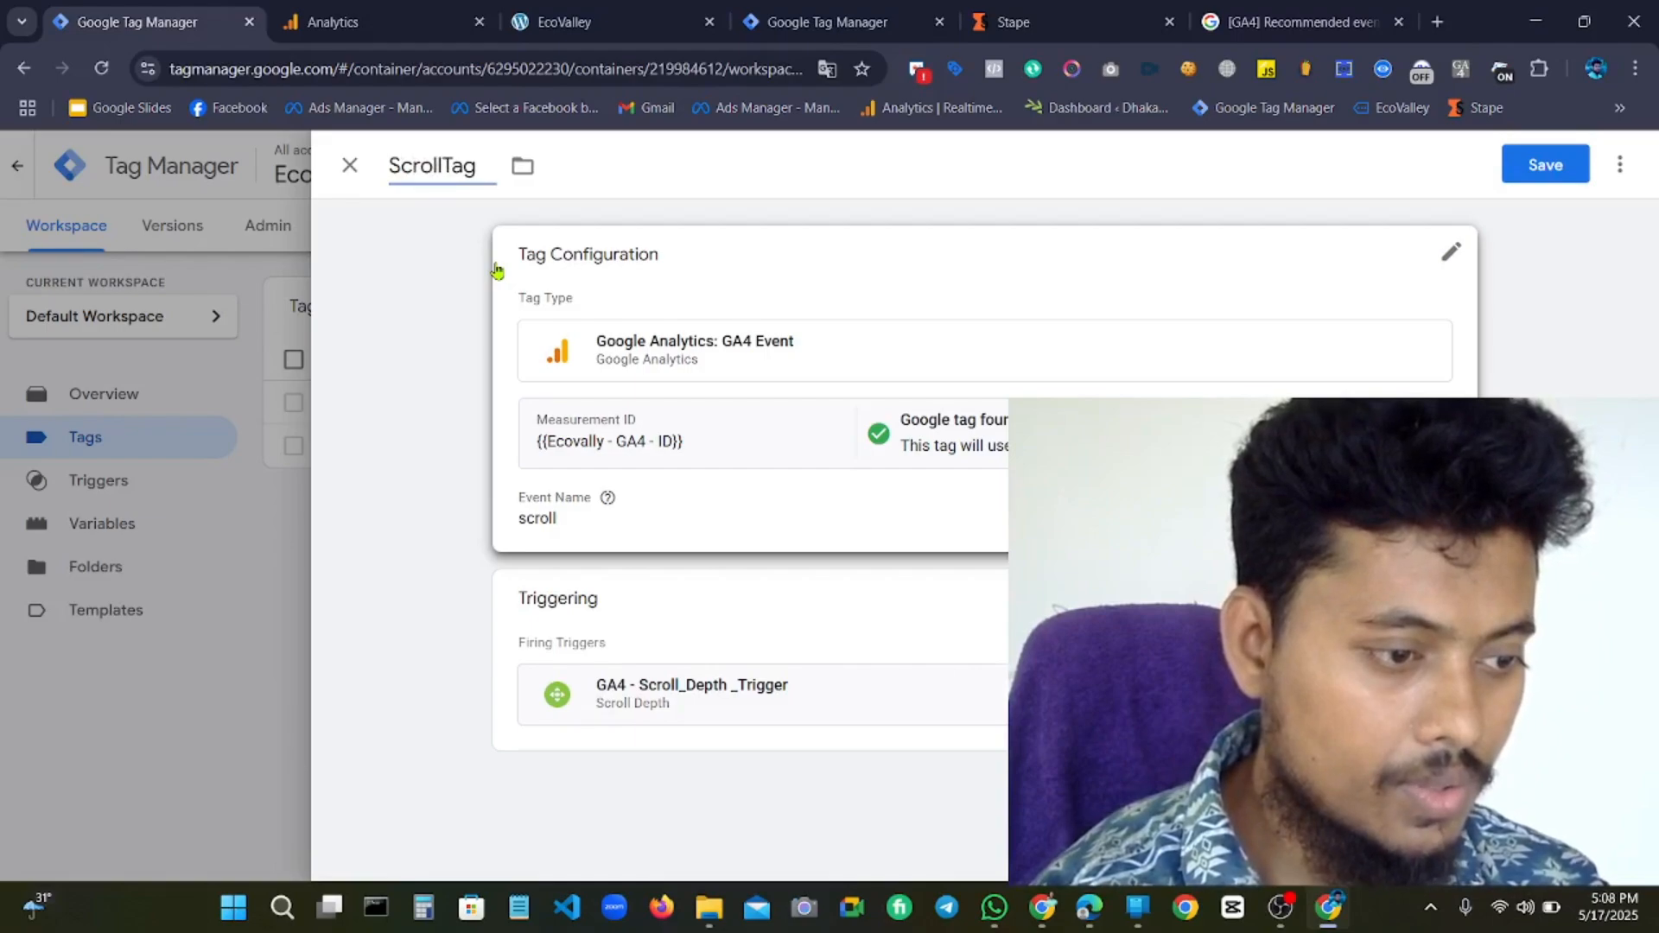
{"action": "type", "text": "_"}
{"action": "type", "text": "Depth"}
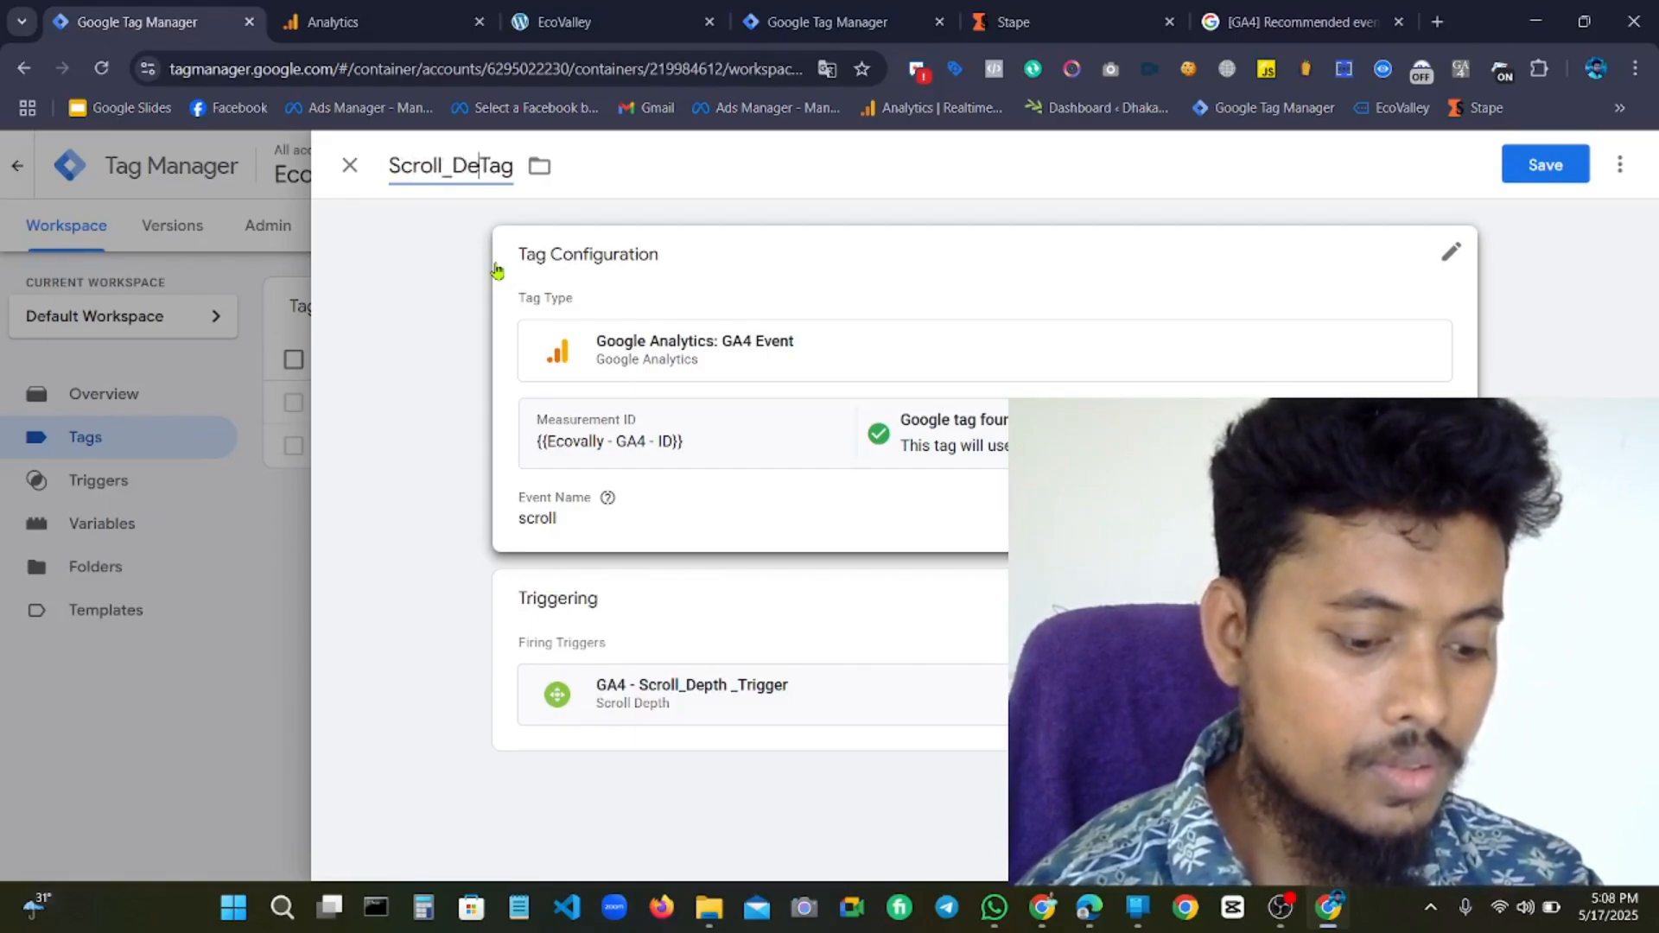
{"action": "type", "text": " _"}
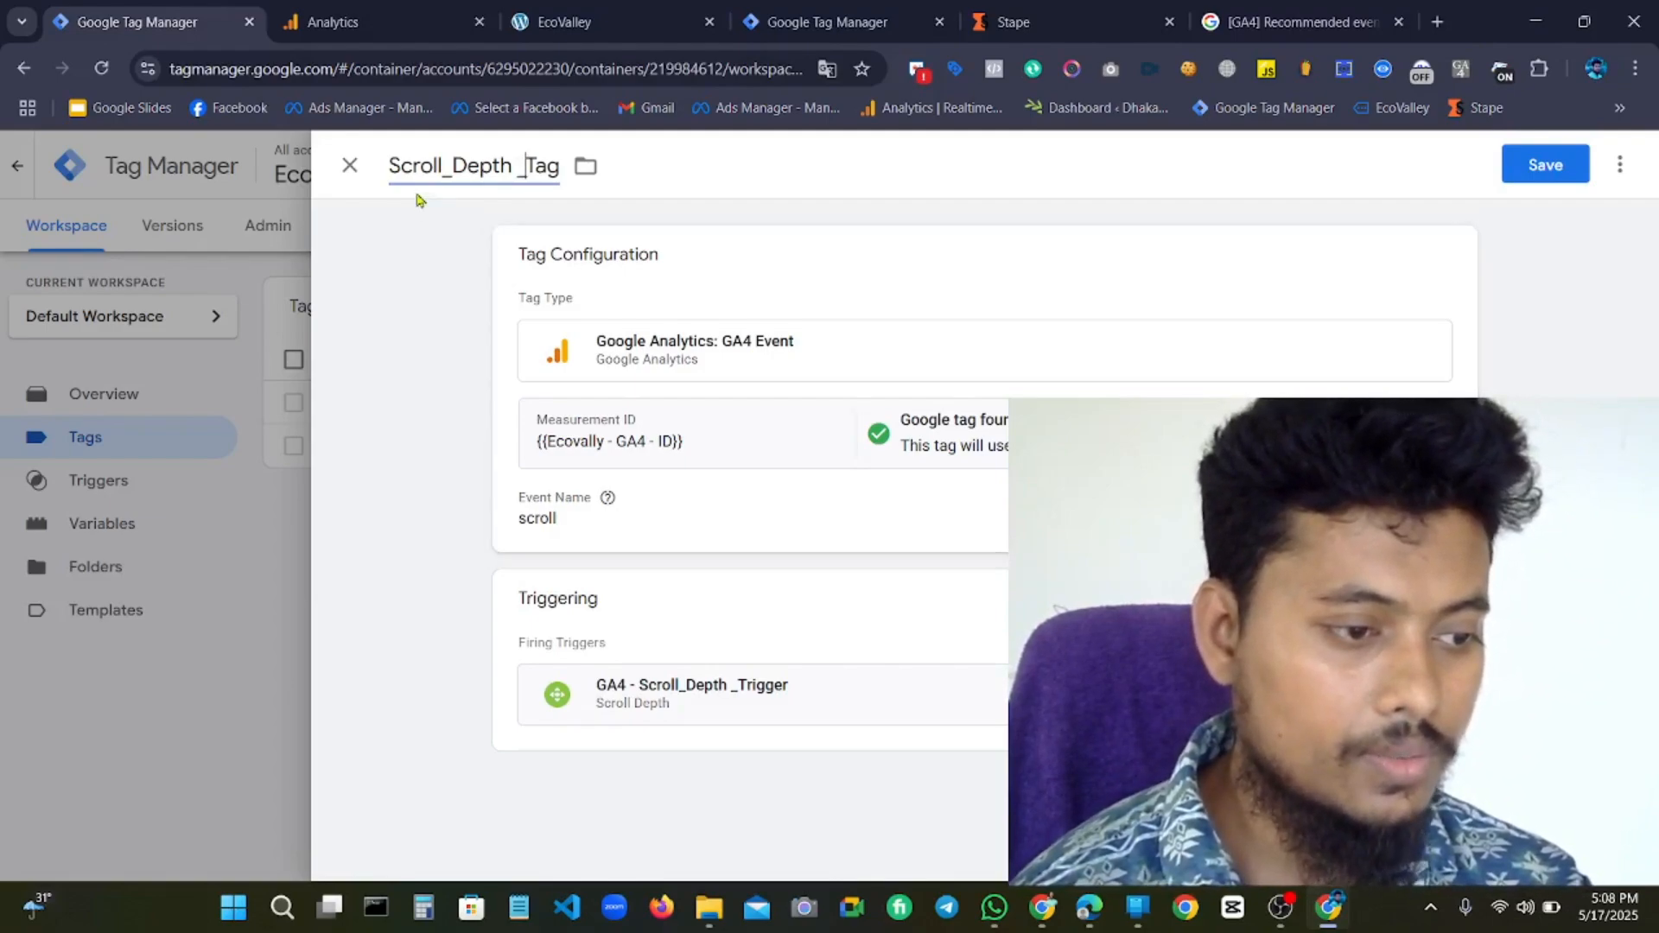
{"action": "left_click", "coordinate": [1280, 908]}
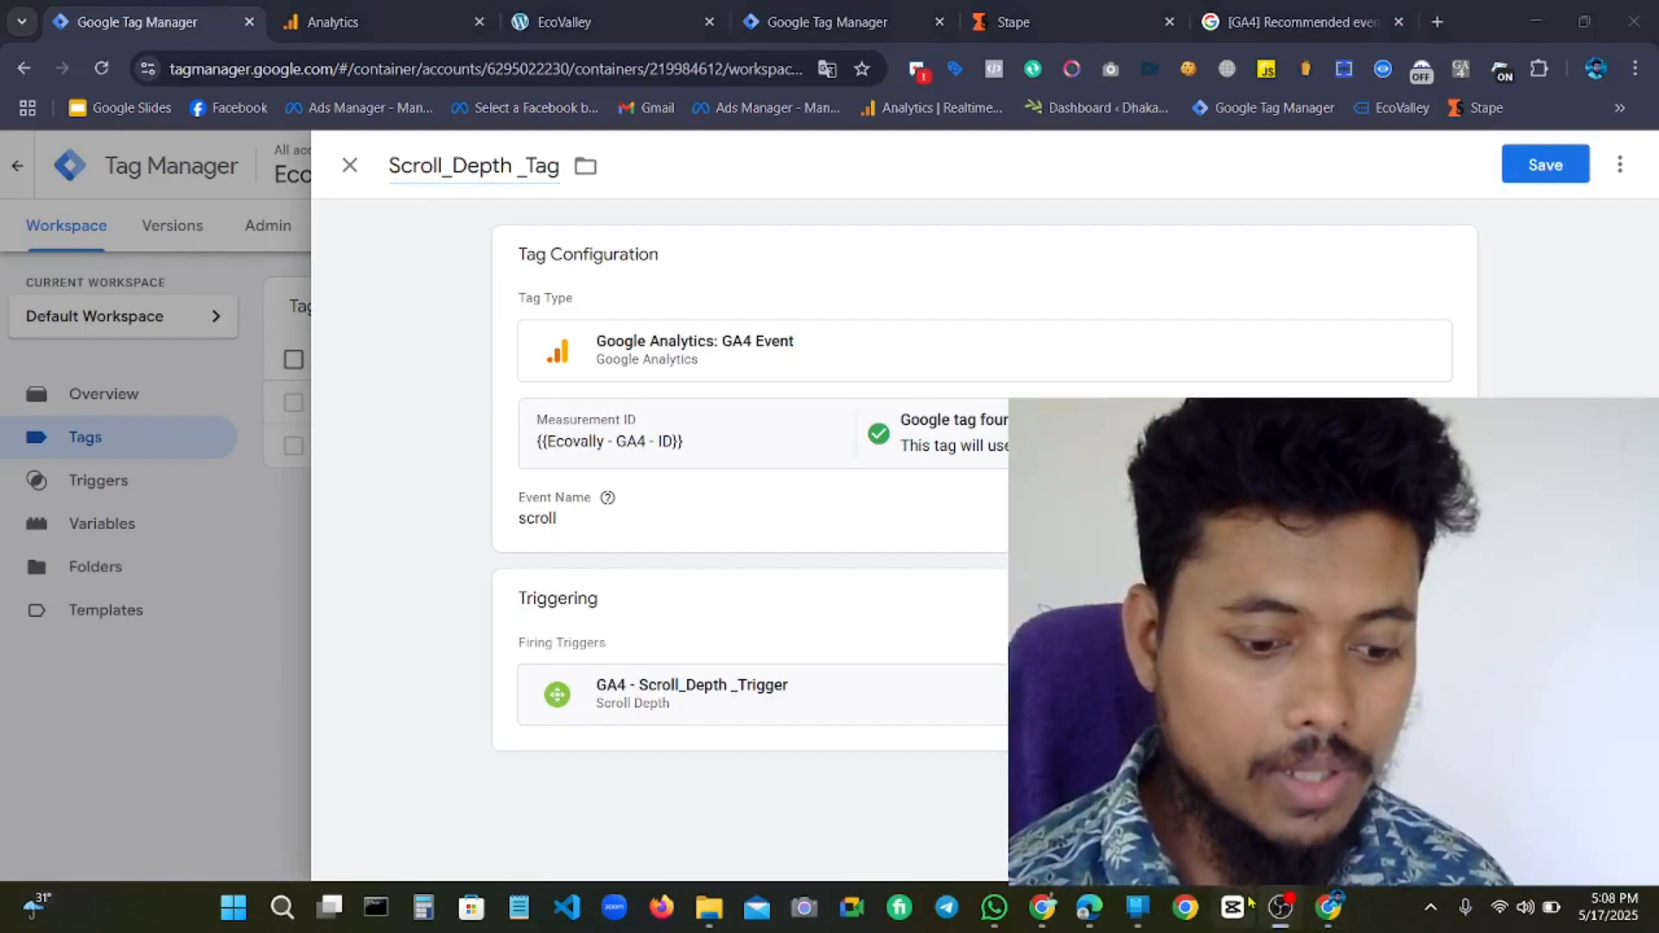
{"action": "left_click", "coordinate": [1339, 907]}
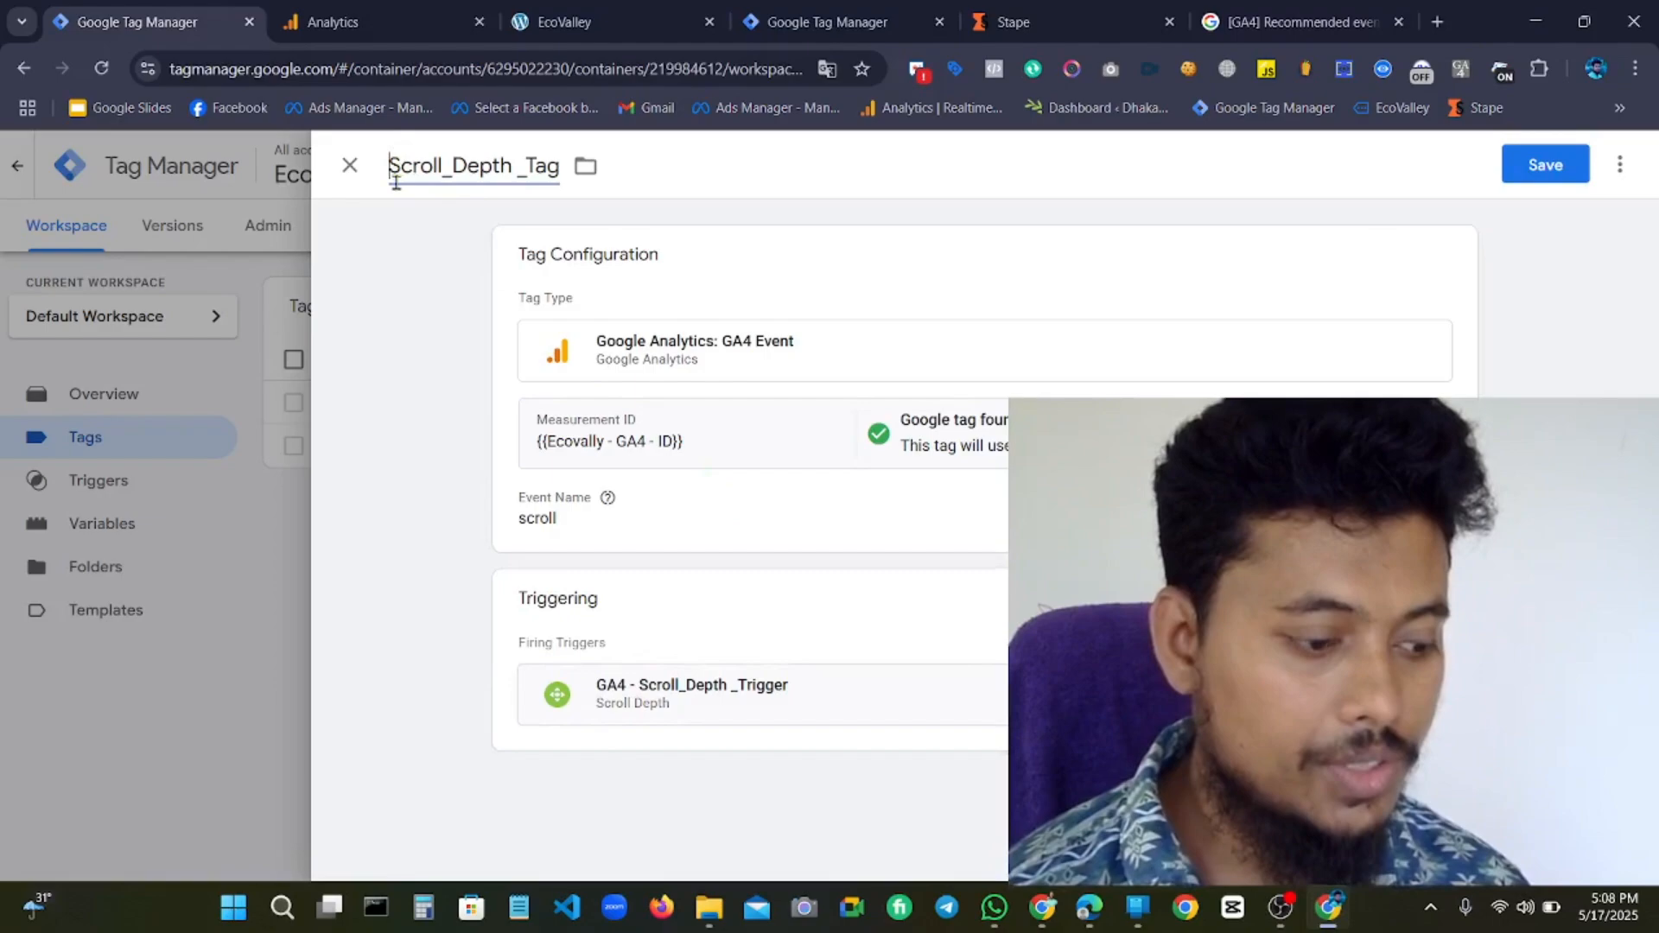
Prefix the tag's name so it reads "-- GA4- Event_Scroll_Depth _Tag".
{"action": "type", "text": "GA"}
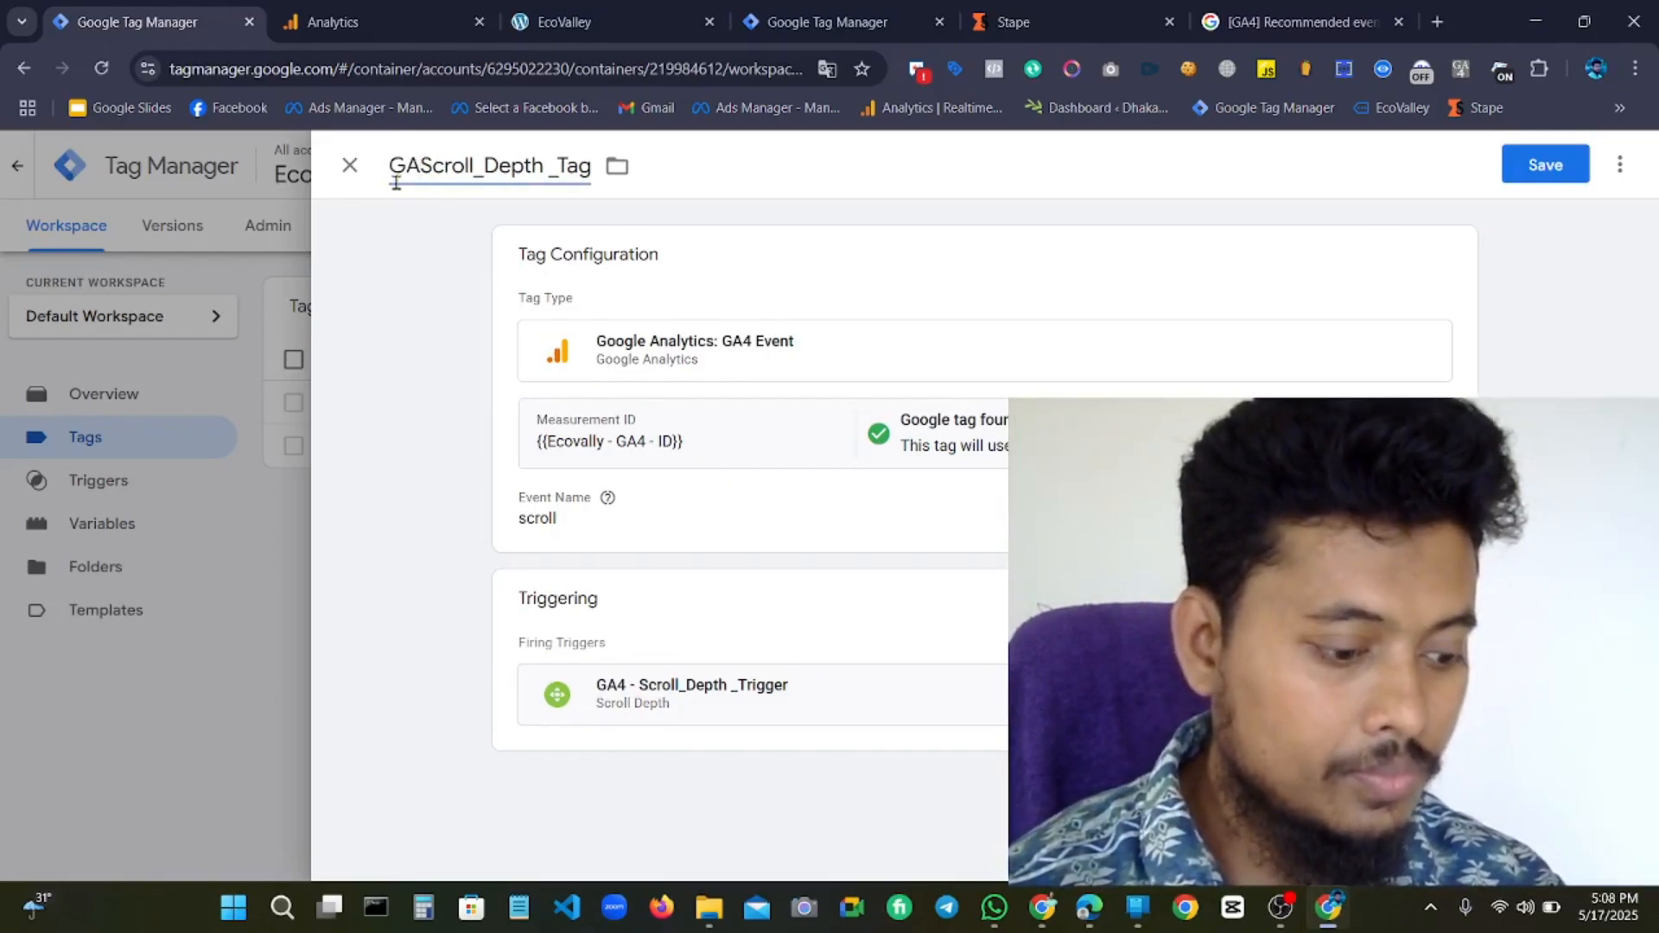
{"action": "type", "text": "4"}
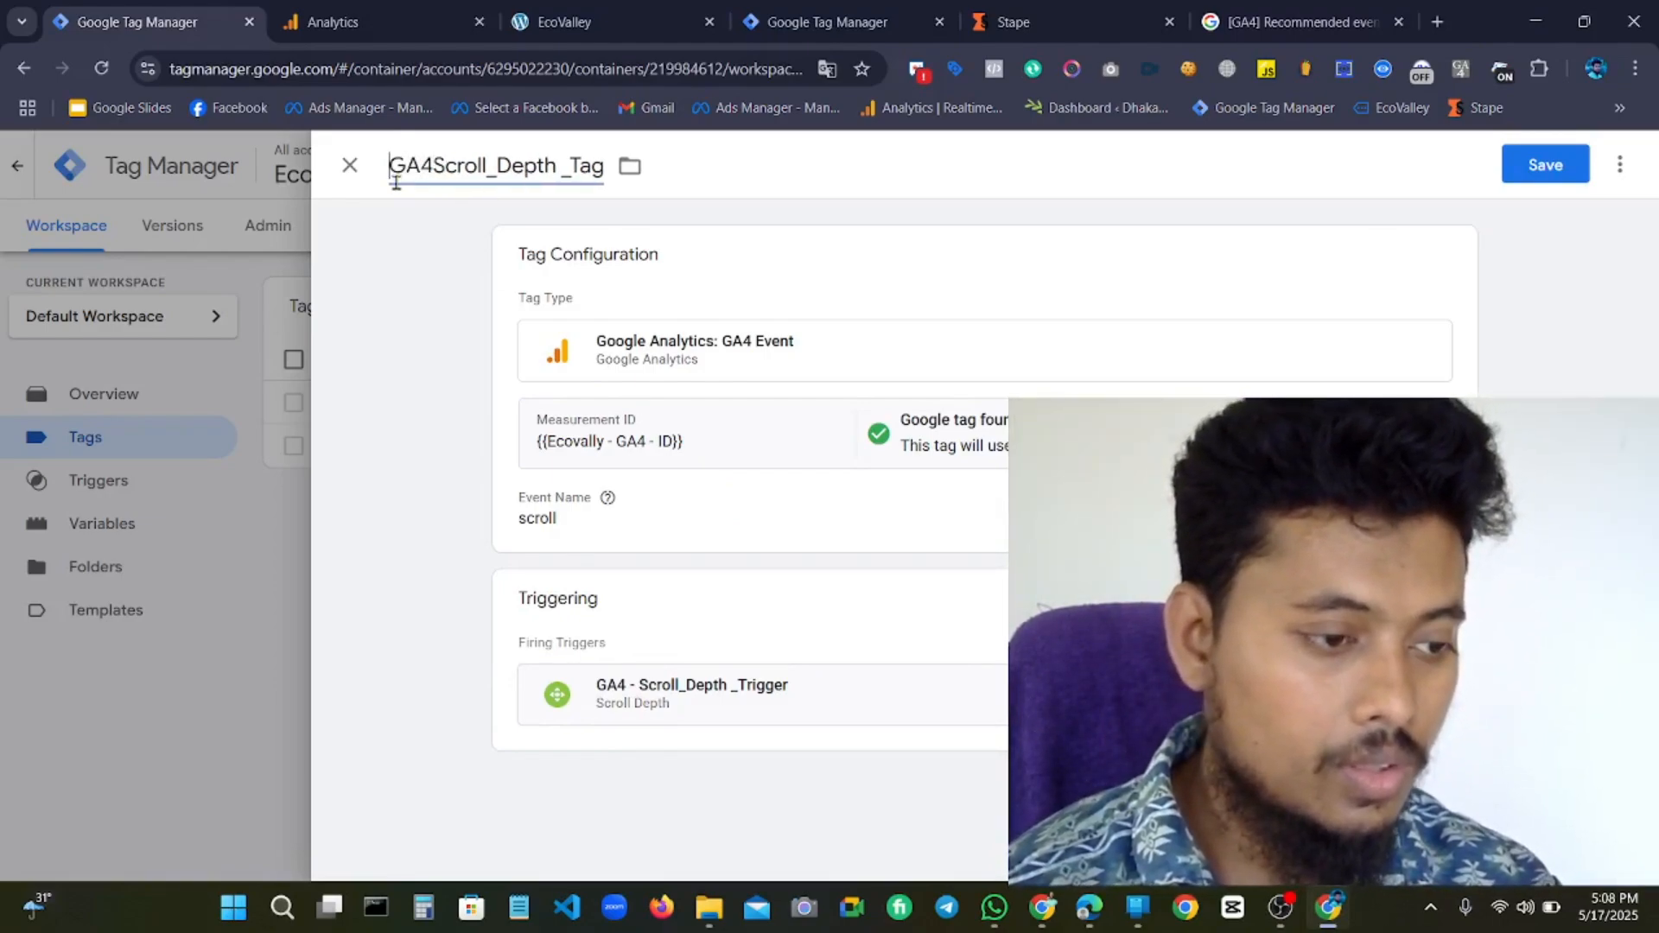
{"action": "type", "text": "--"}
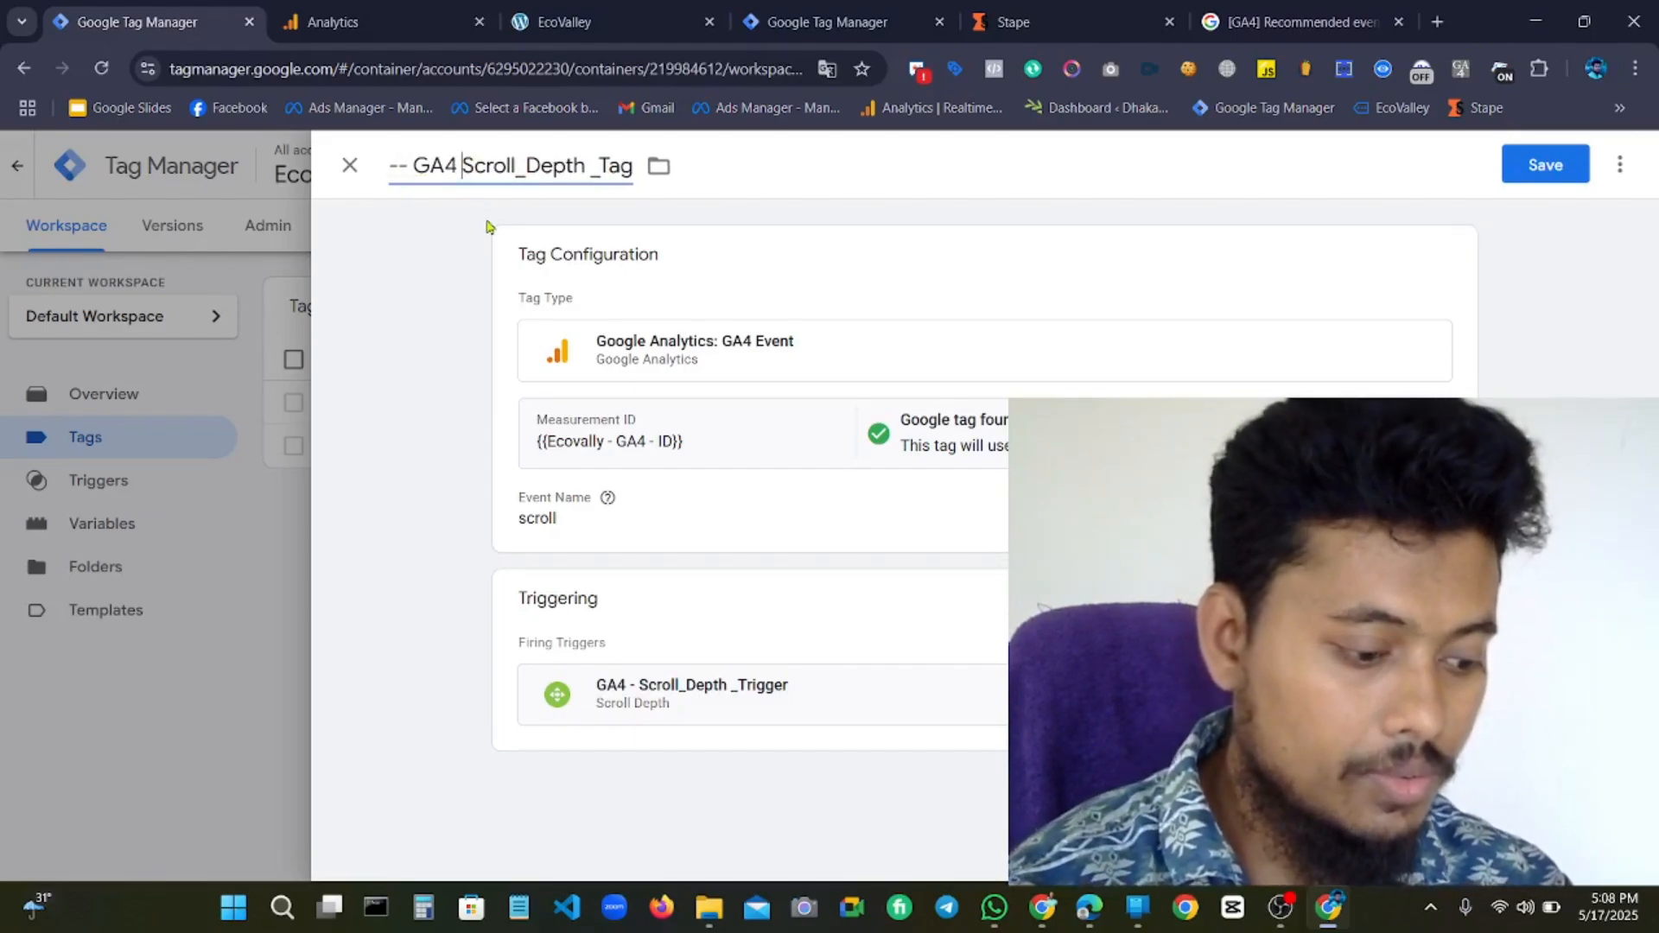
{"action": "type", "text": "Event"}
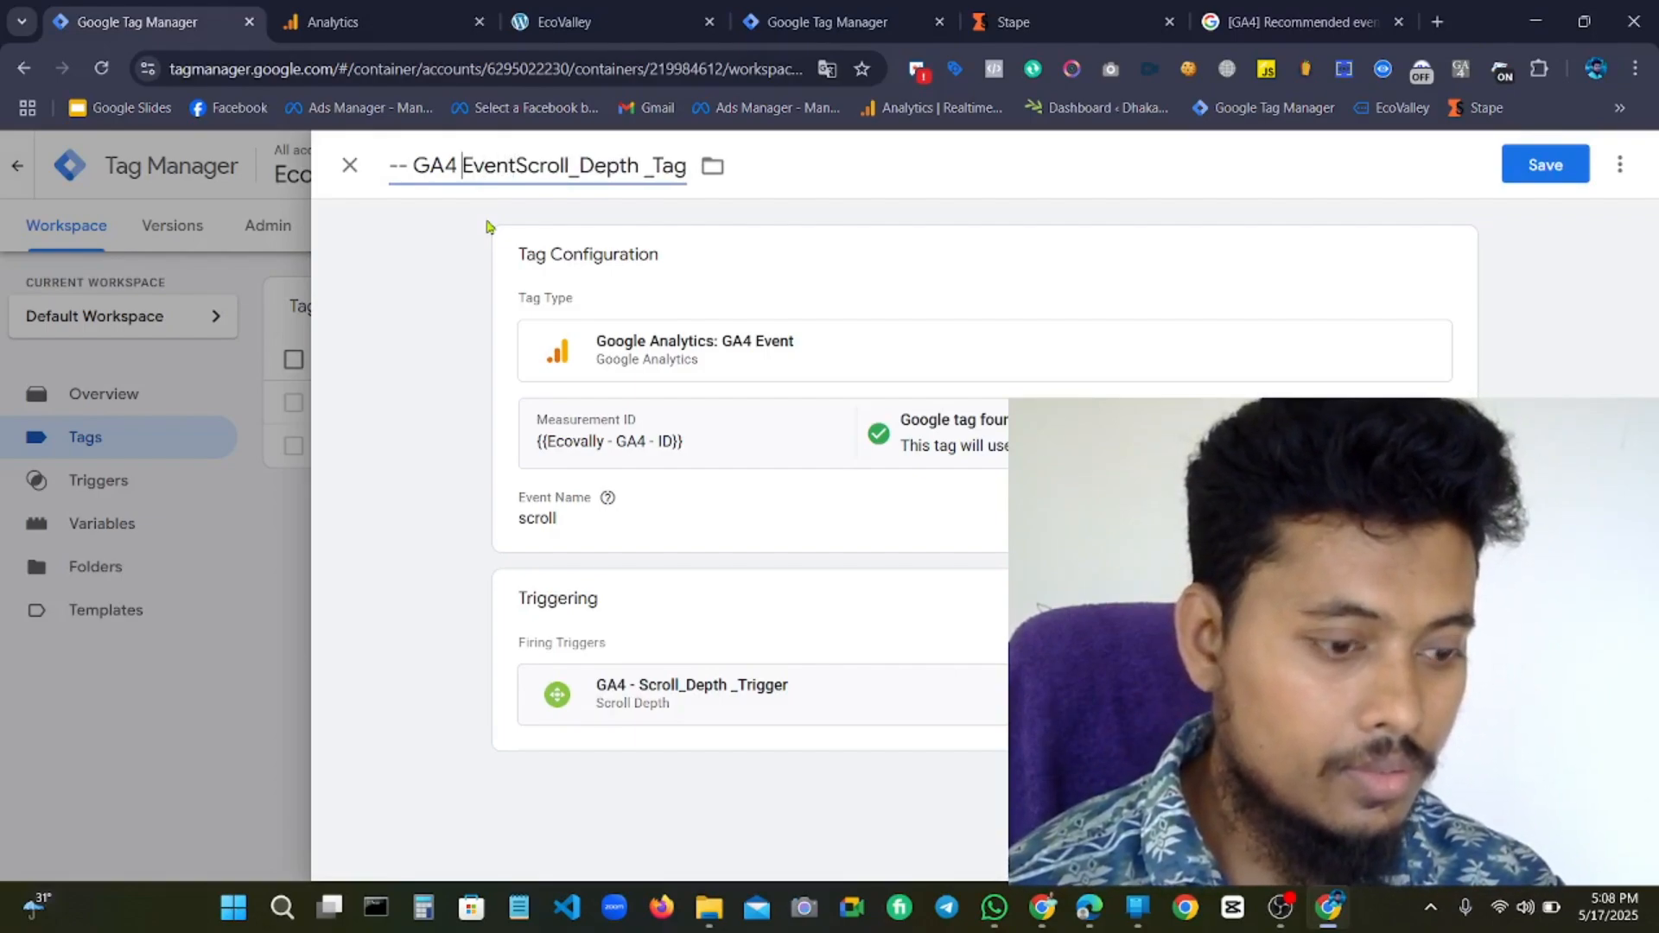
{"action": "key", "text": "BackSpace"}
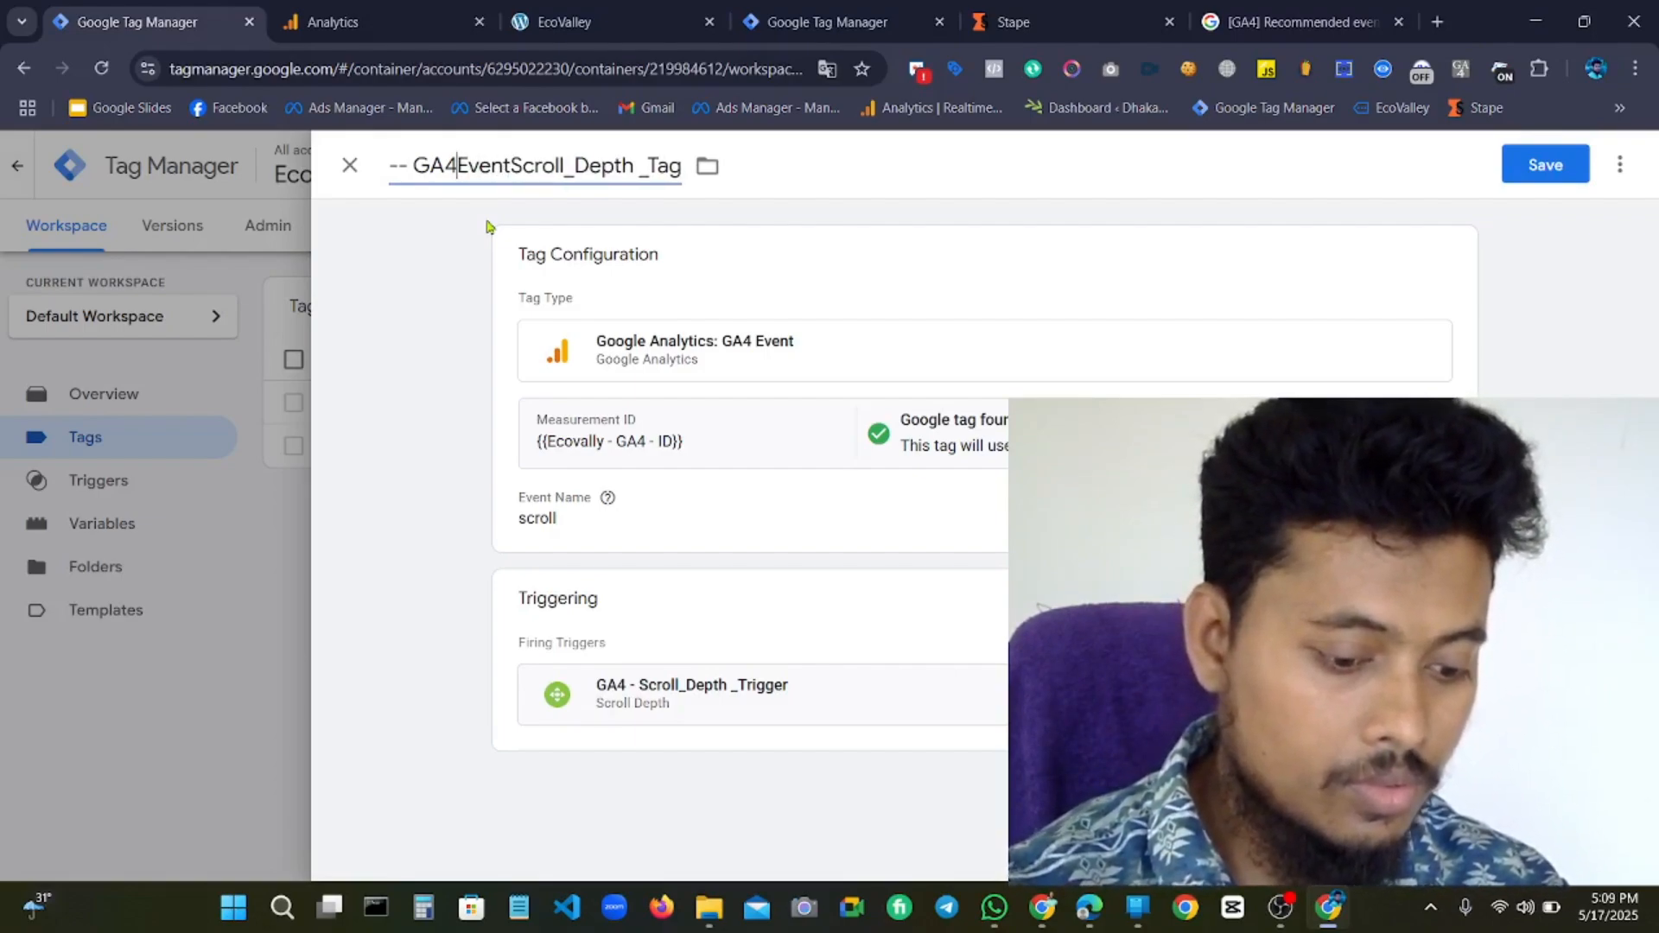
{"action": "type", "text": "-"}
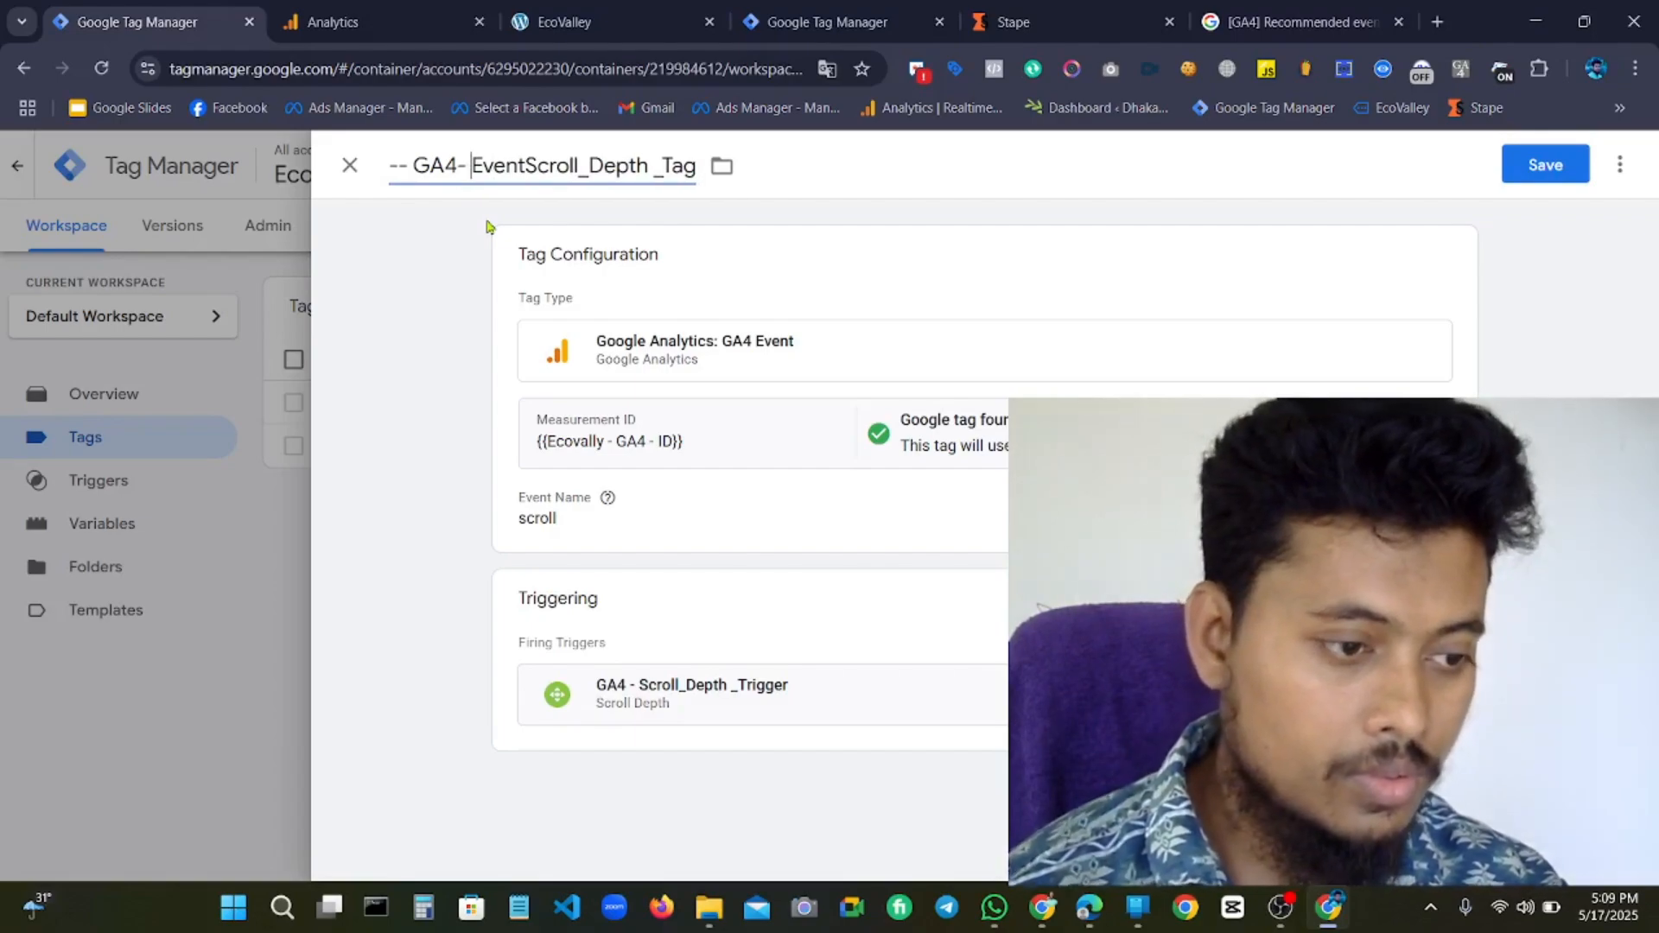
{"action": "left_click", "coordinate": [524, 164]}
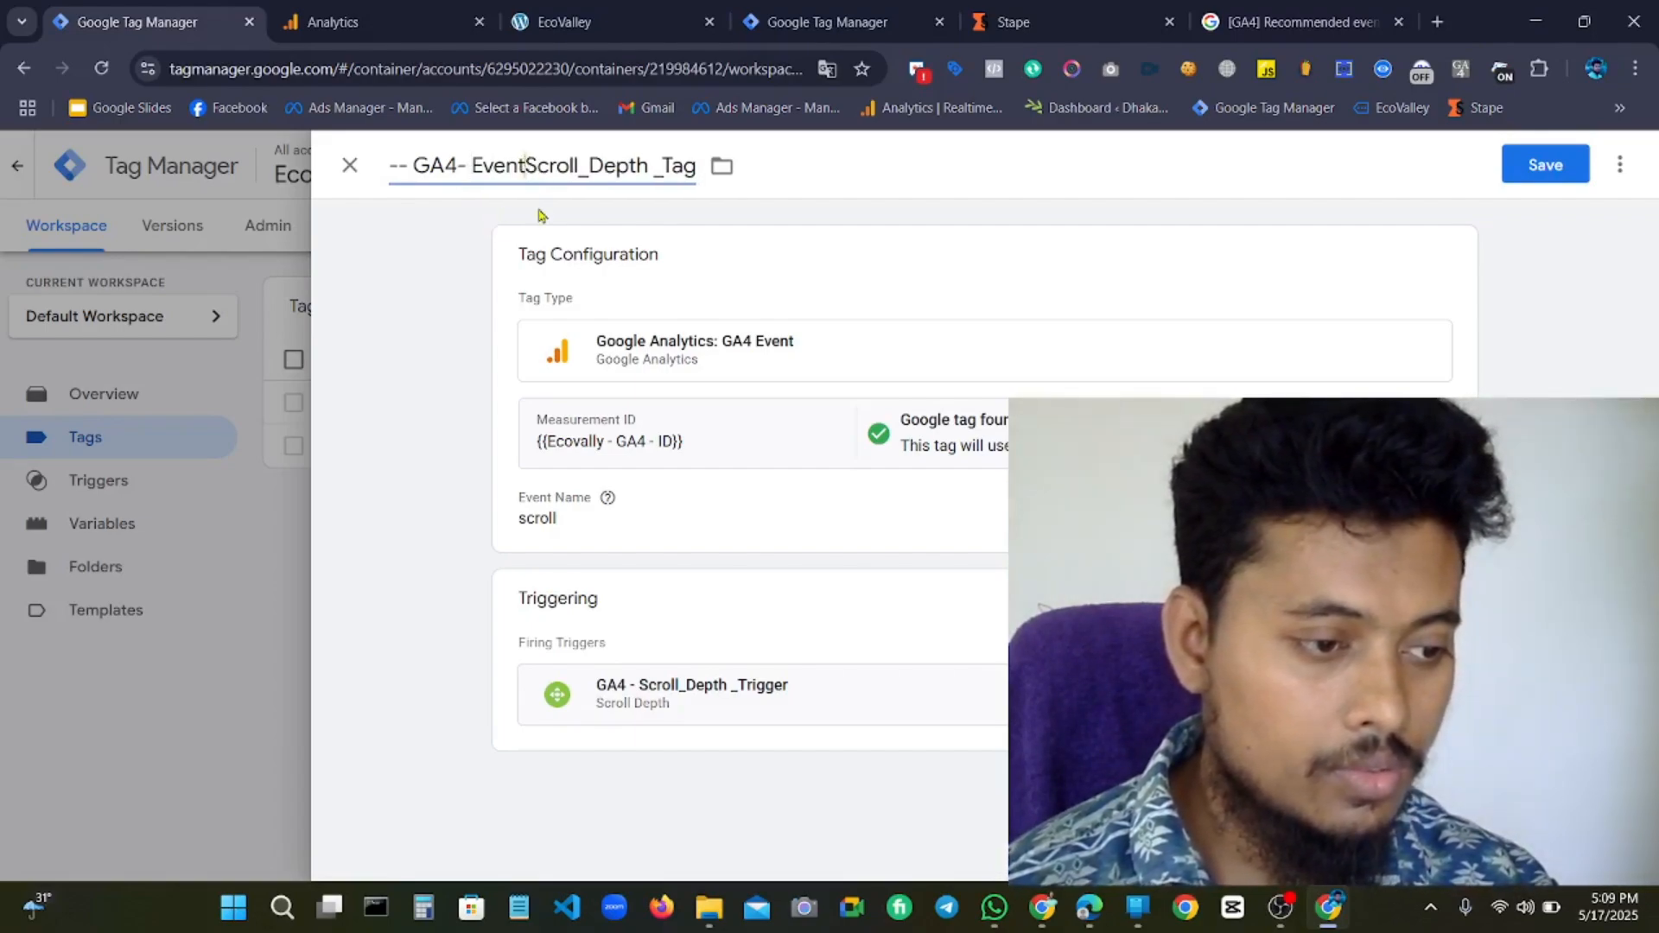
{"action": "type", "text": "_"}
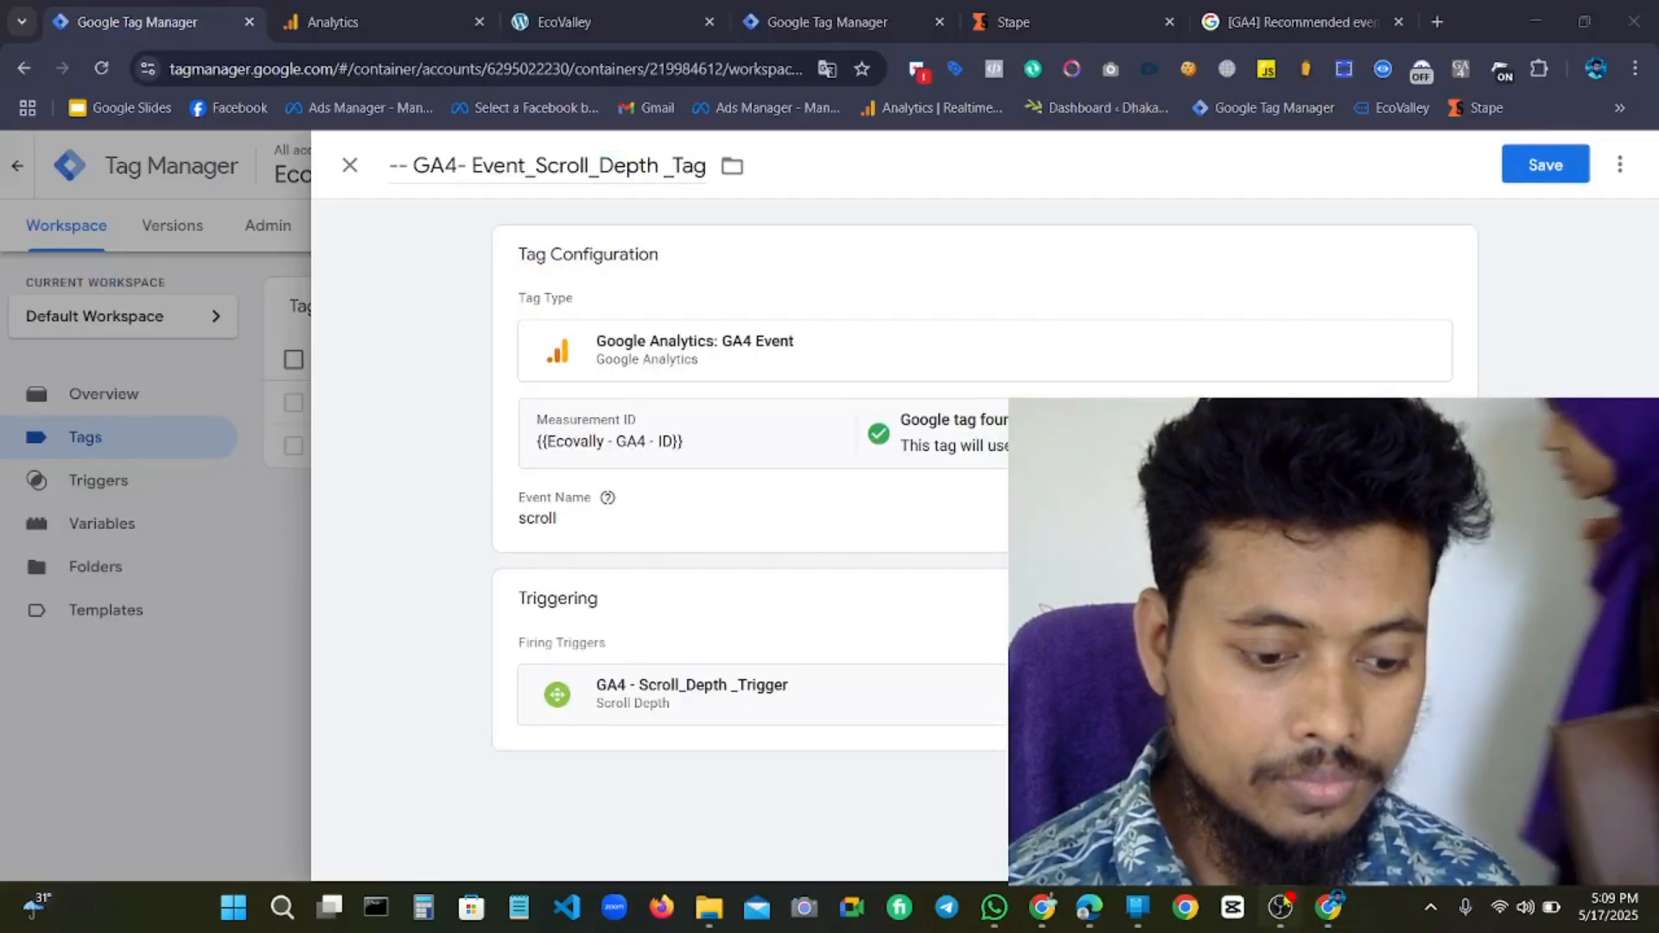
{"action": "left_click", "coordinate": [1348, 904]}
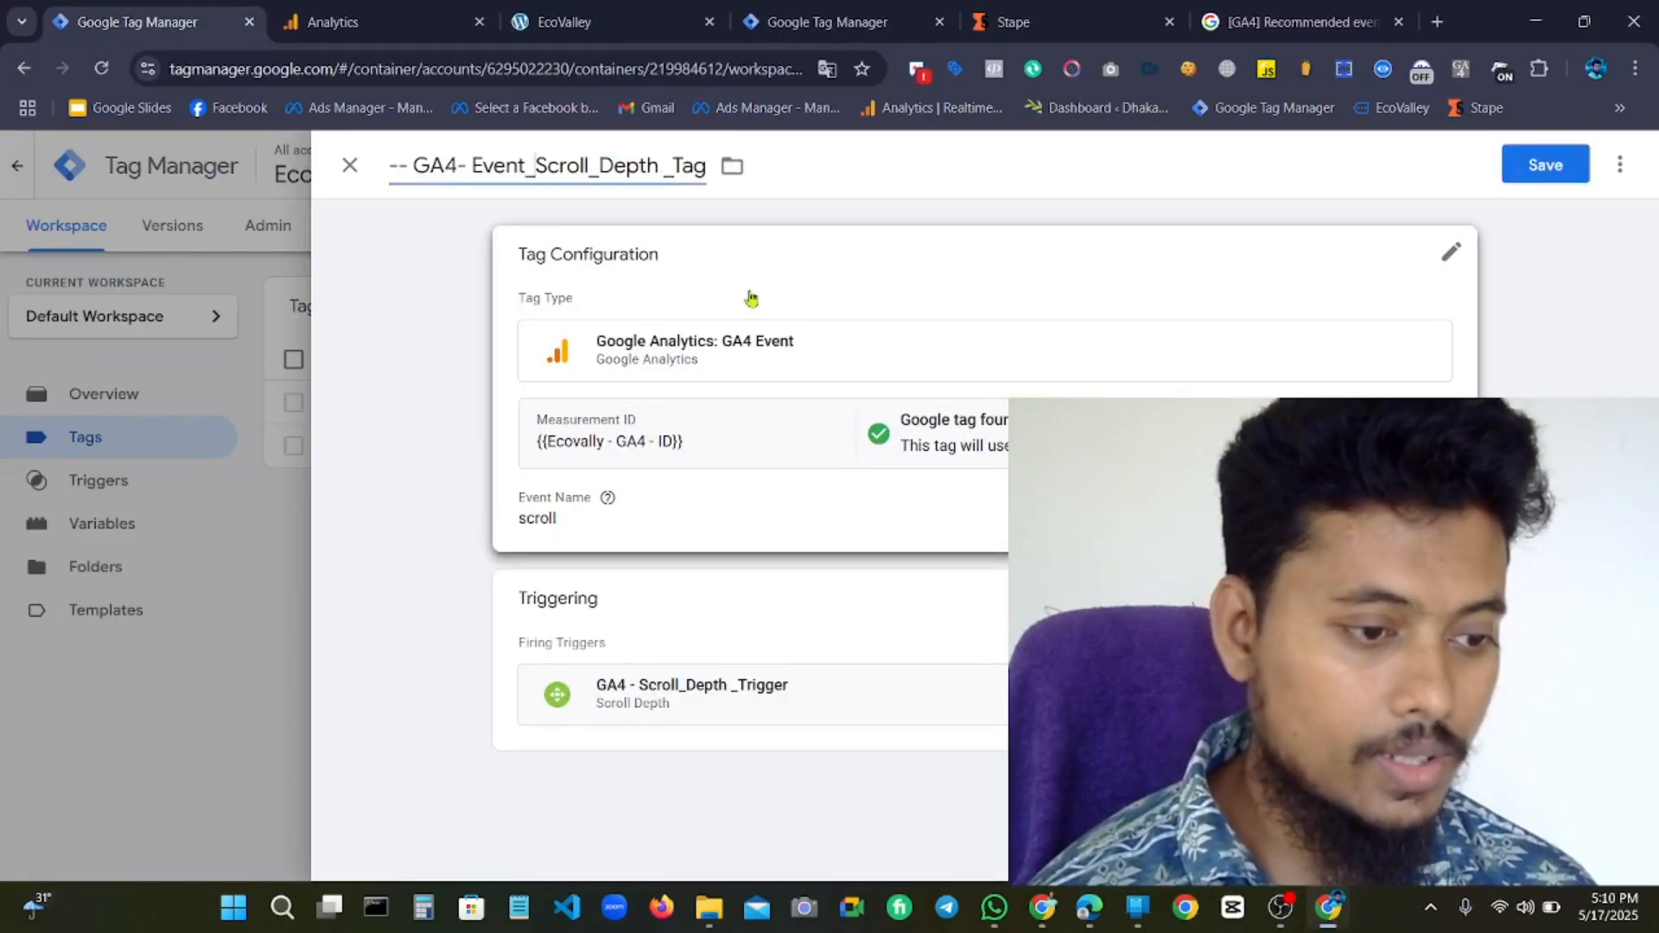
Save the scroll tag and publish the workspace changes to Live, skipping the version name and description.
{"action": "left_click", "coordinate": [1504, 173]}
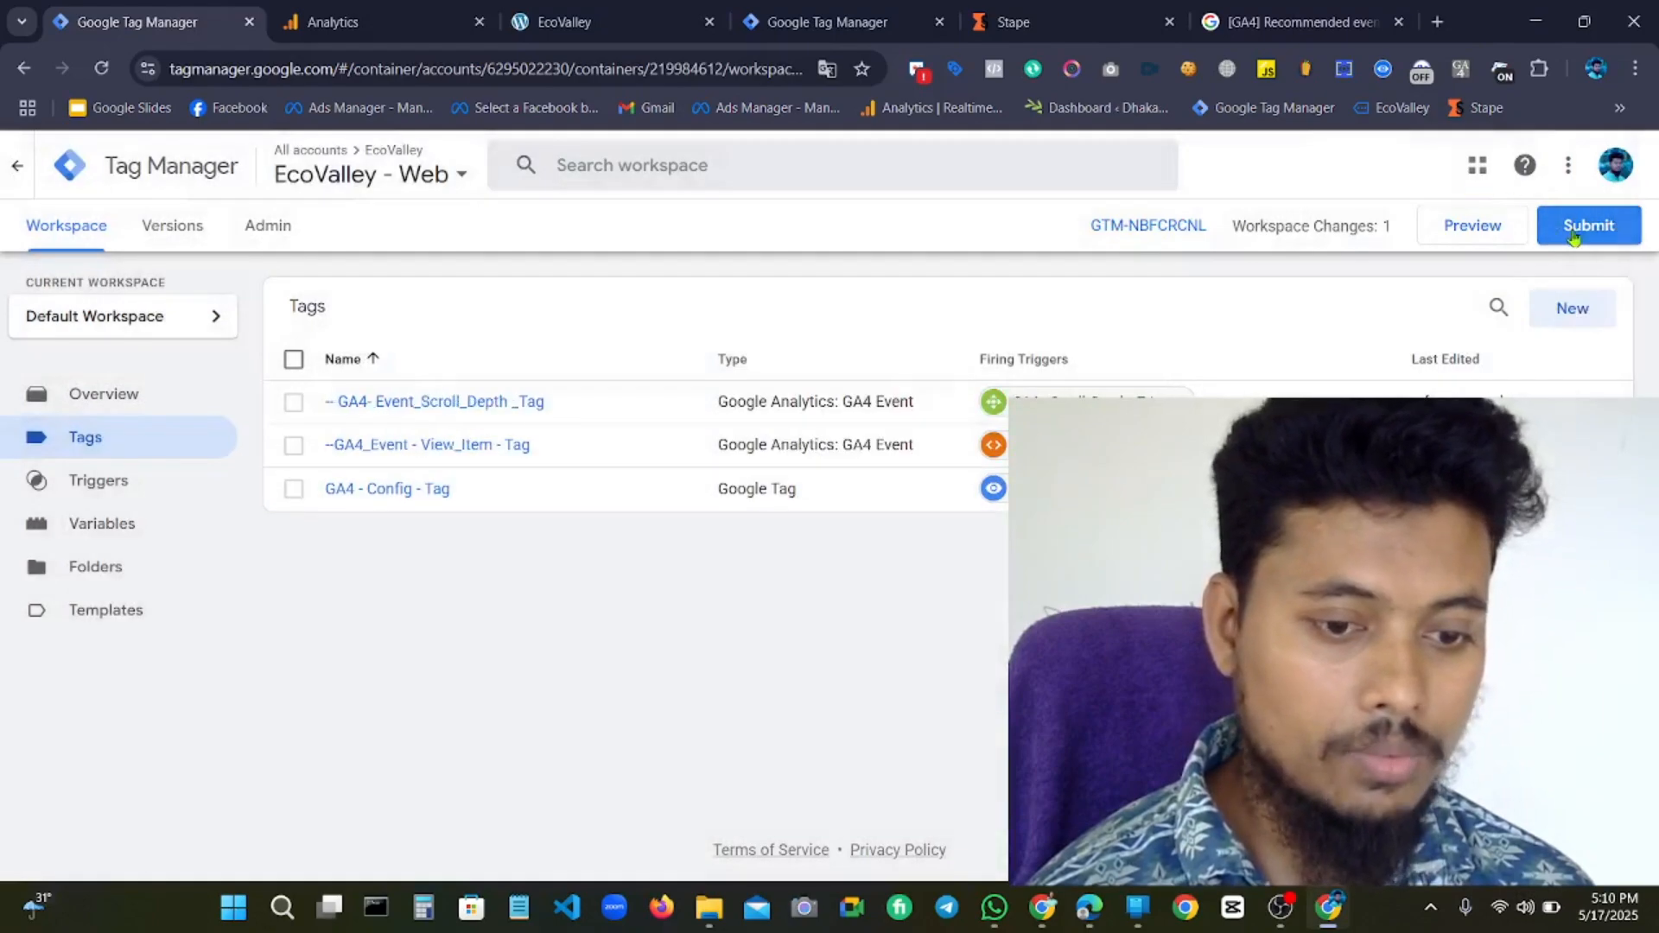
{"action": "left_click", "coordinate": [1586, 225]}
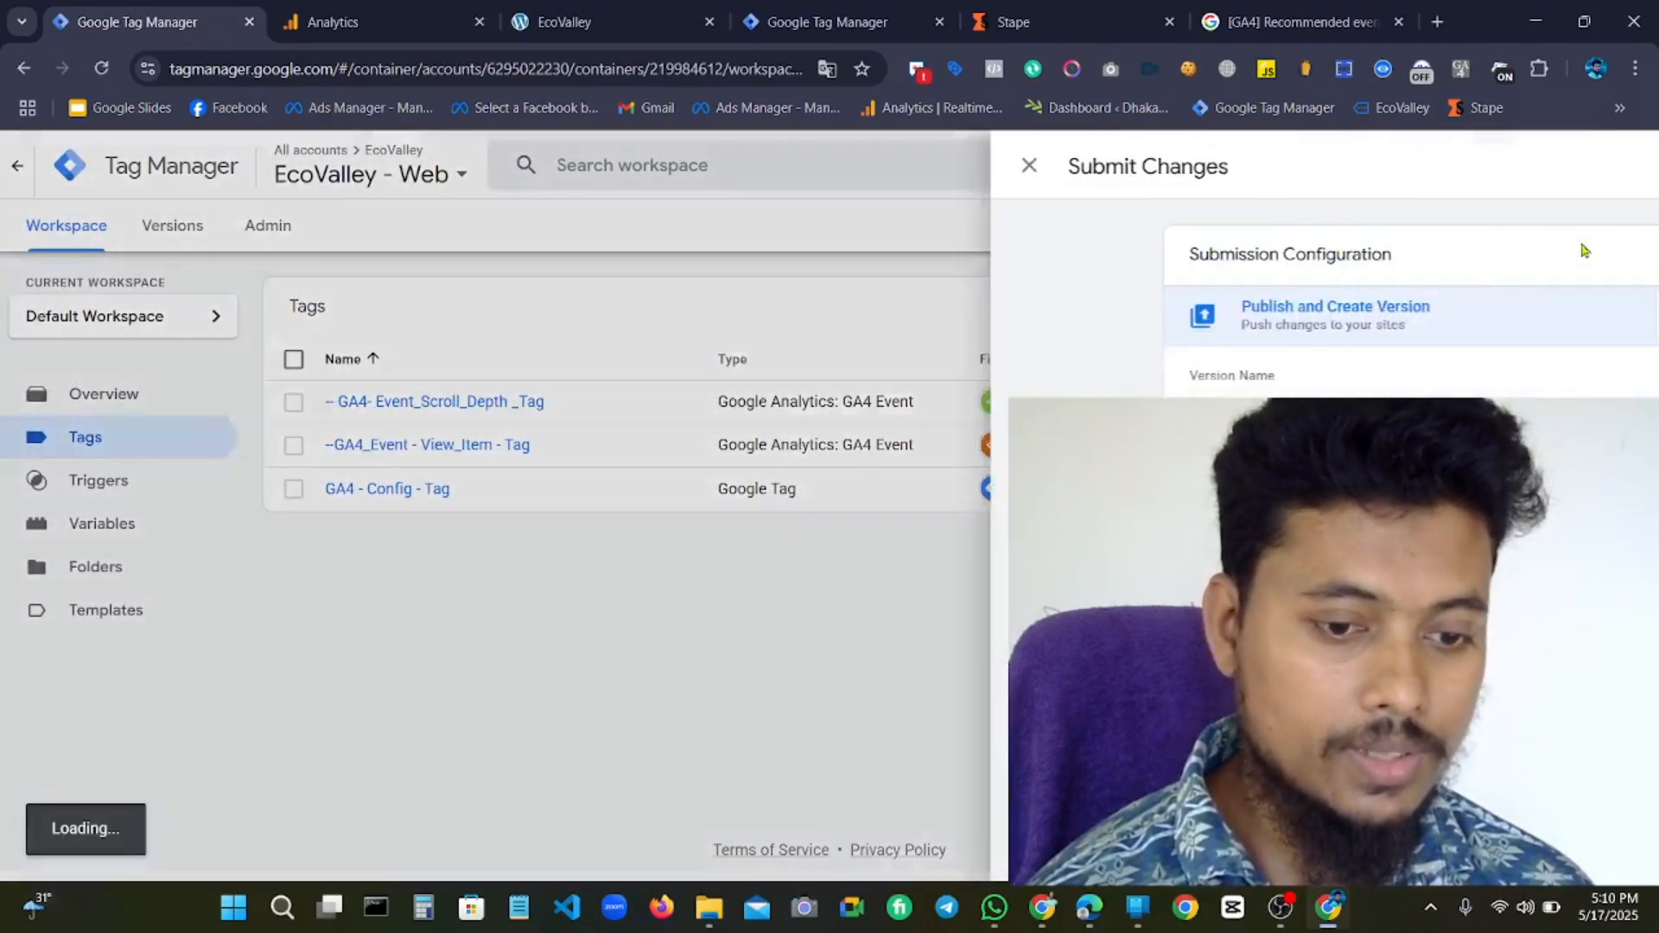
{"action": "left_click", "coordinate": [1590, 161]}
{"action": "left_click", "coordinate": [989, 792]}
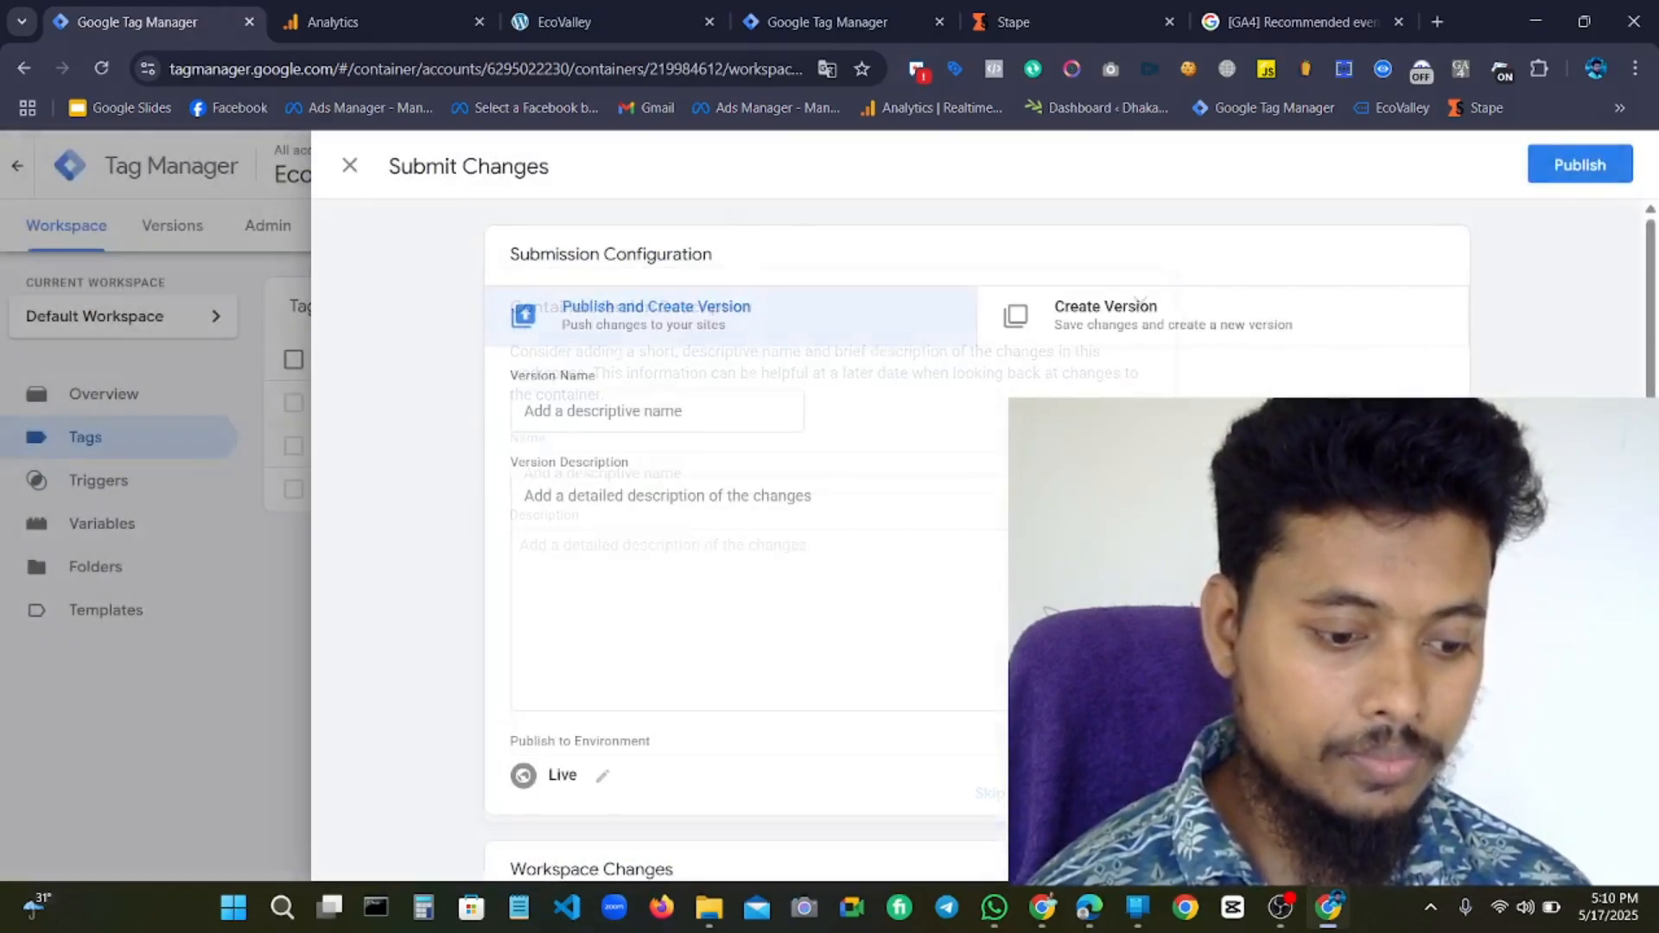
Switch to Google Analytics, open DebugView for the Ecovalley - GA4 property and check its debug device list.
{"action": "left_click", "coordinate": [410, 22]}
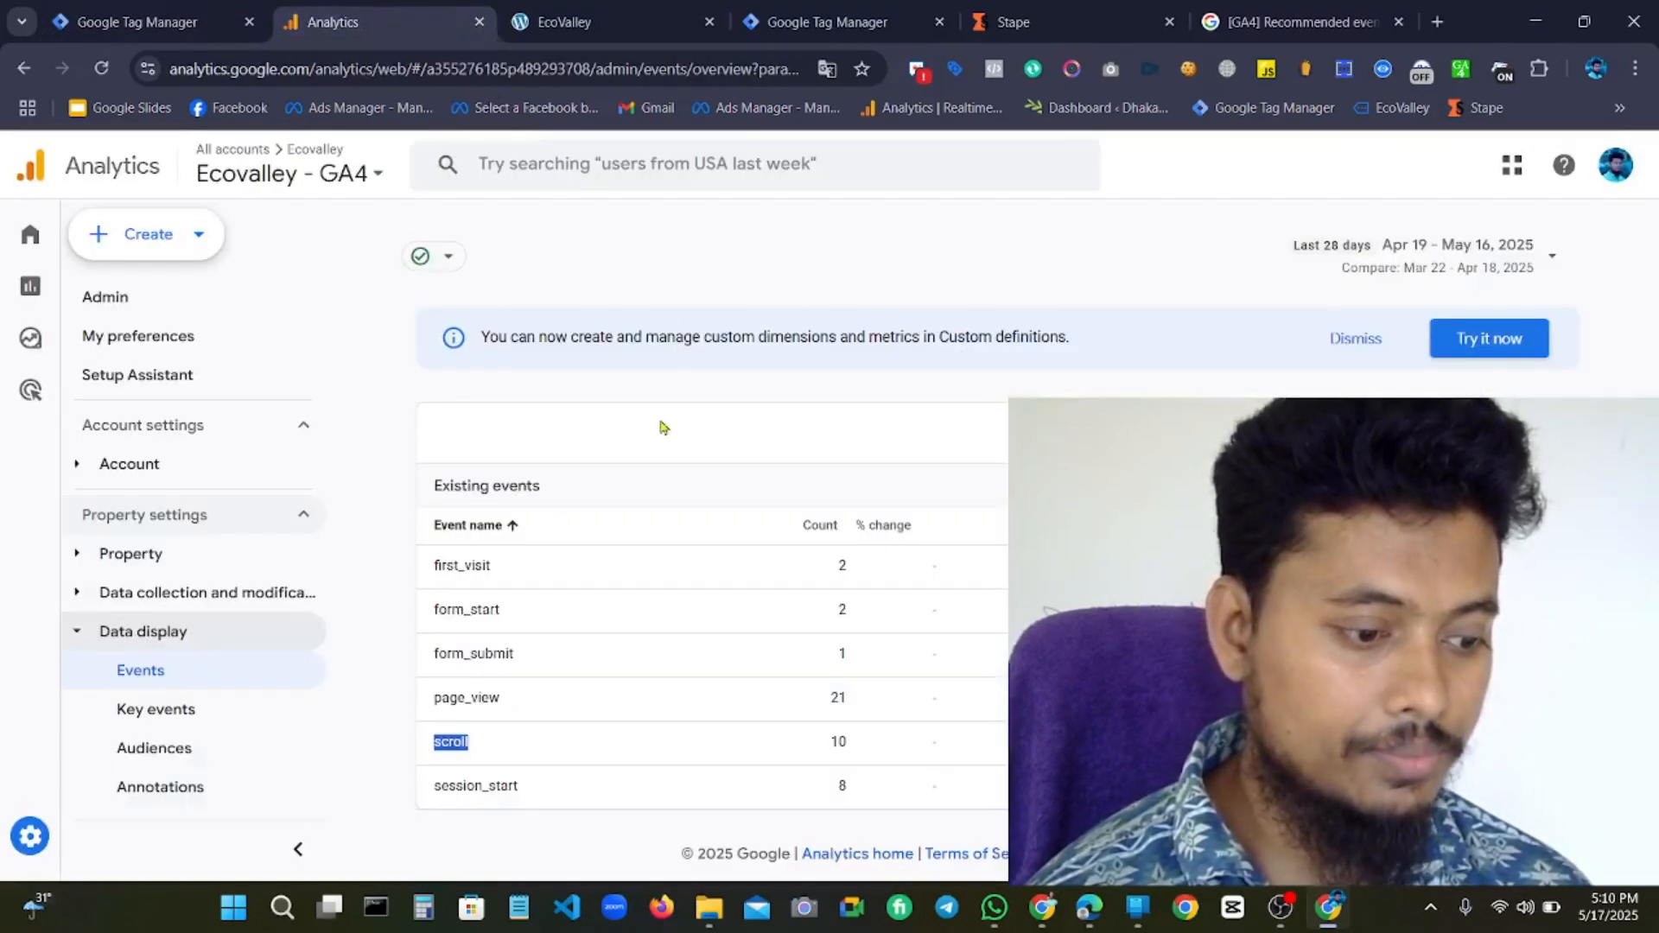
{"action": "scroll", "coordinate": [230, 692], "scroll_direction": "down", "scroll_amount": 4}
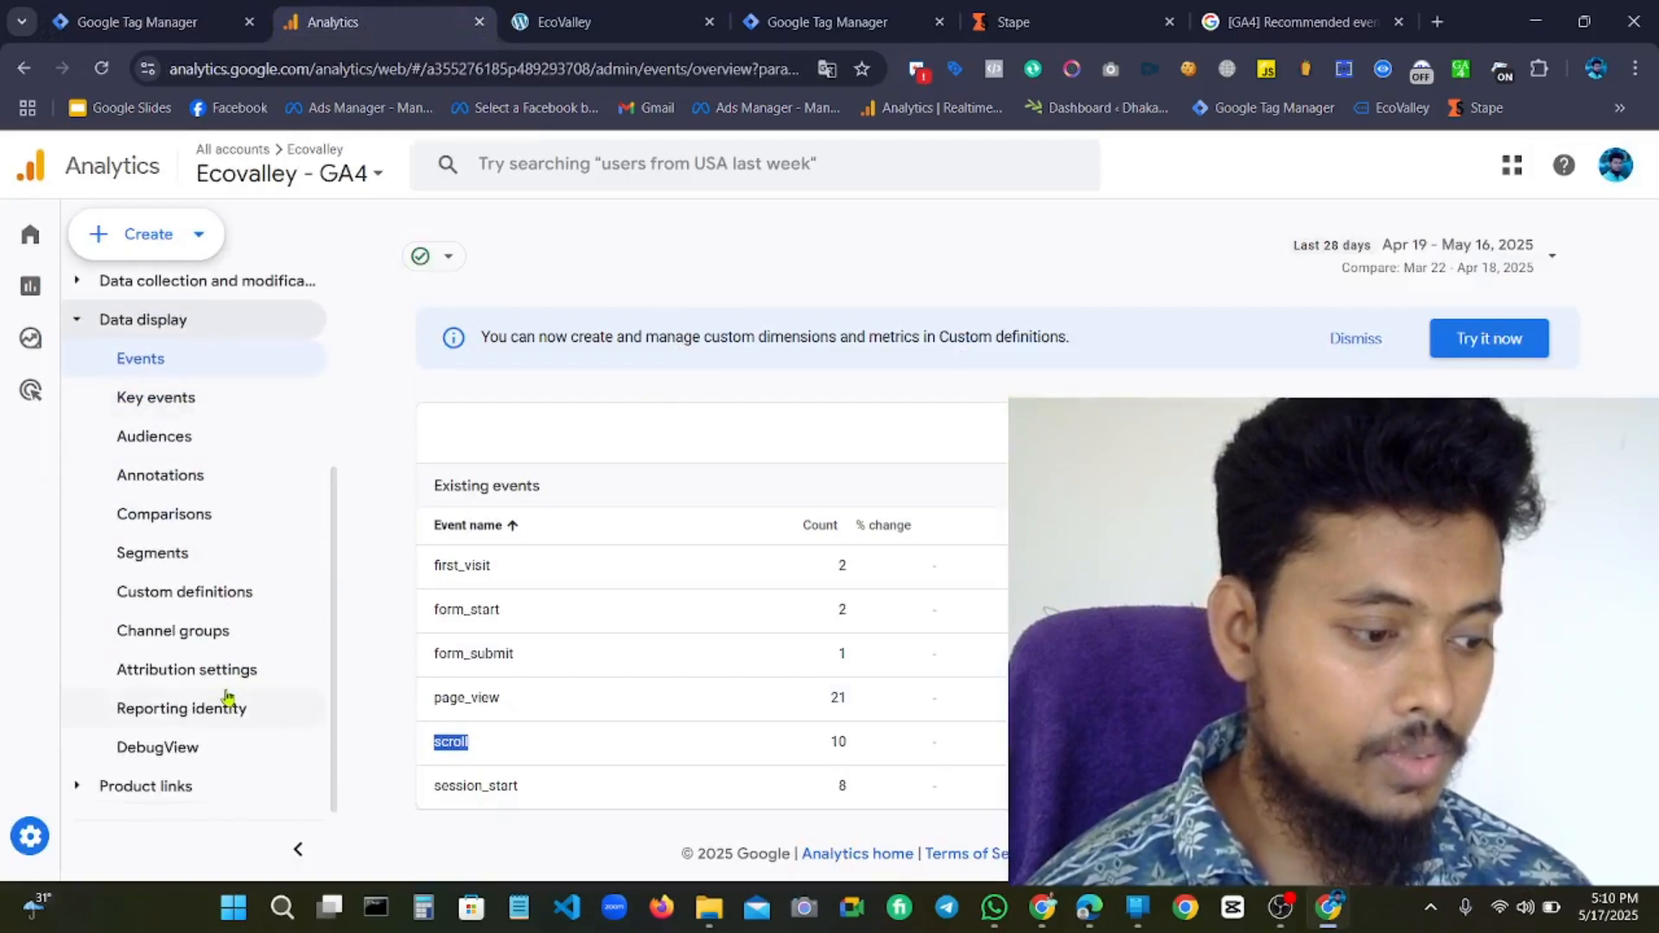
{"action": "left_click", "coordinate": [196, 752]}
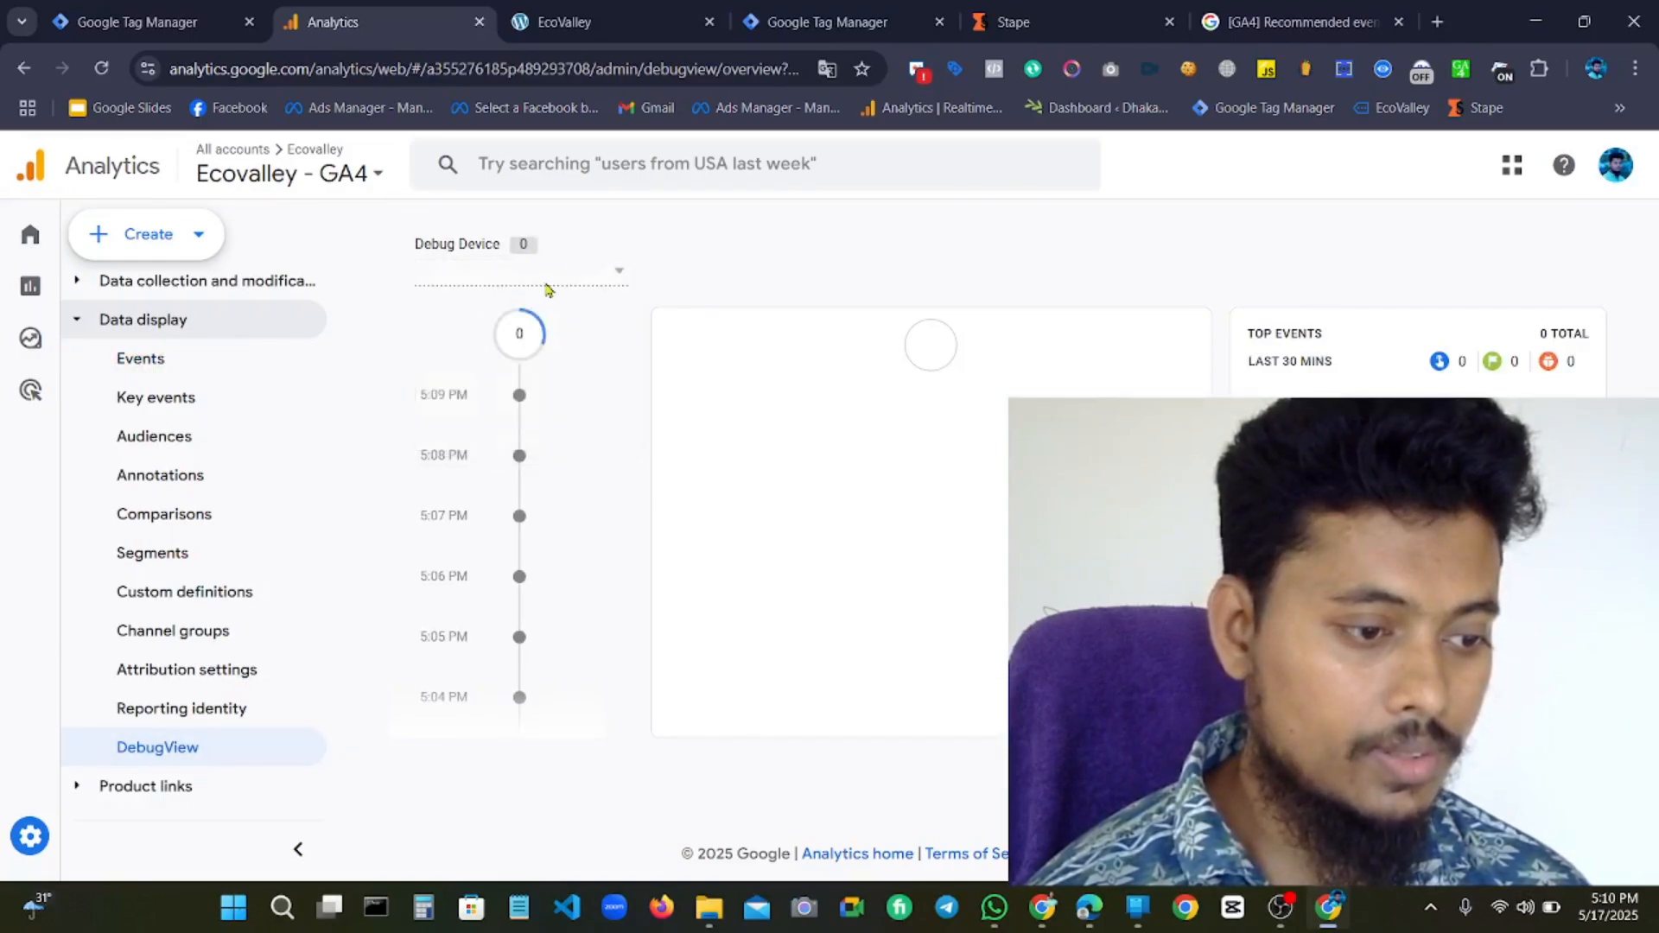
{"action": "left_click", "coordinate": [533, 275]}
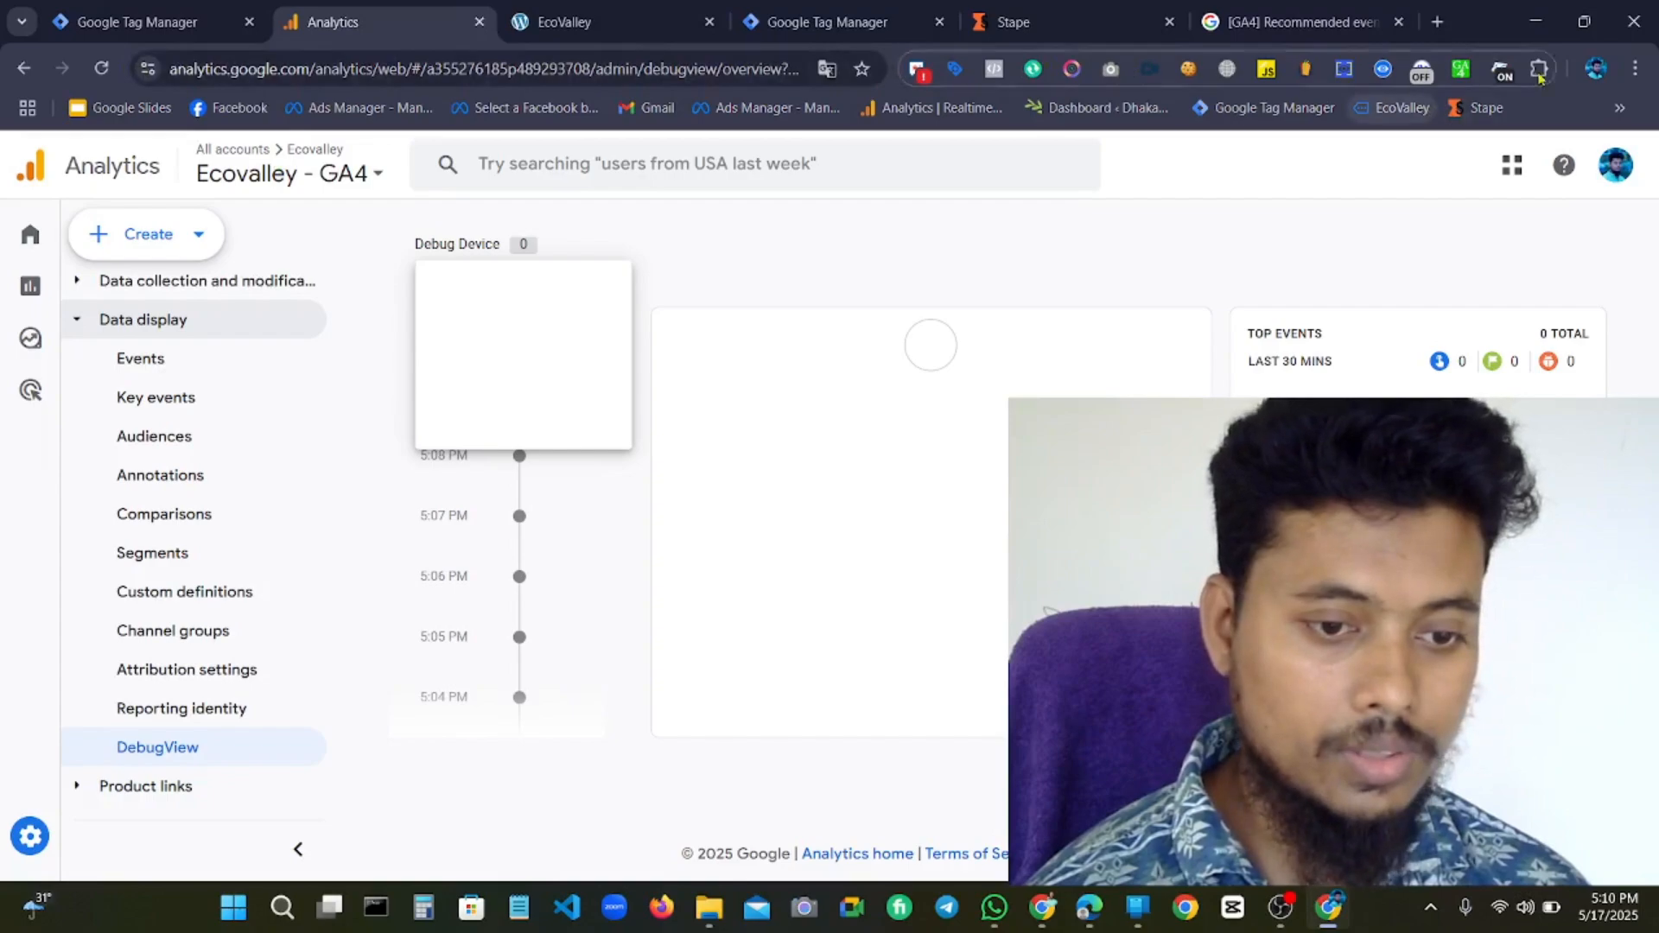
Turn the GA Debug browser extension off and on again, and select Google as the debug device in DebugView.
{"action": "left_click", "coordinate": [1504, 74]}
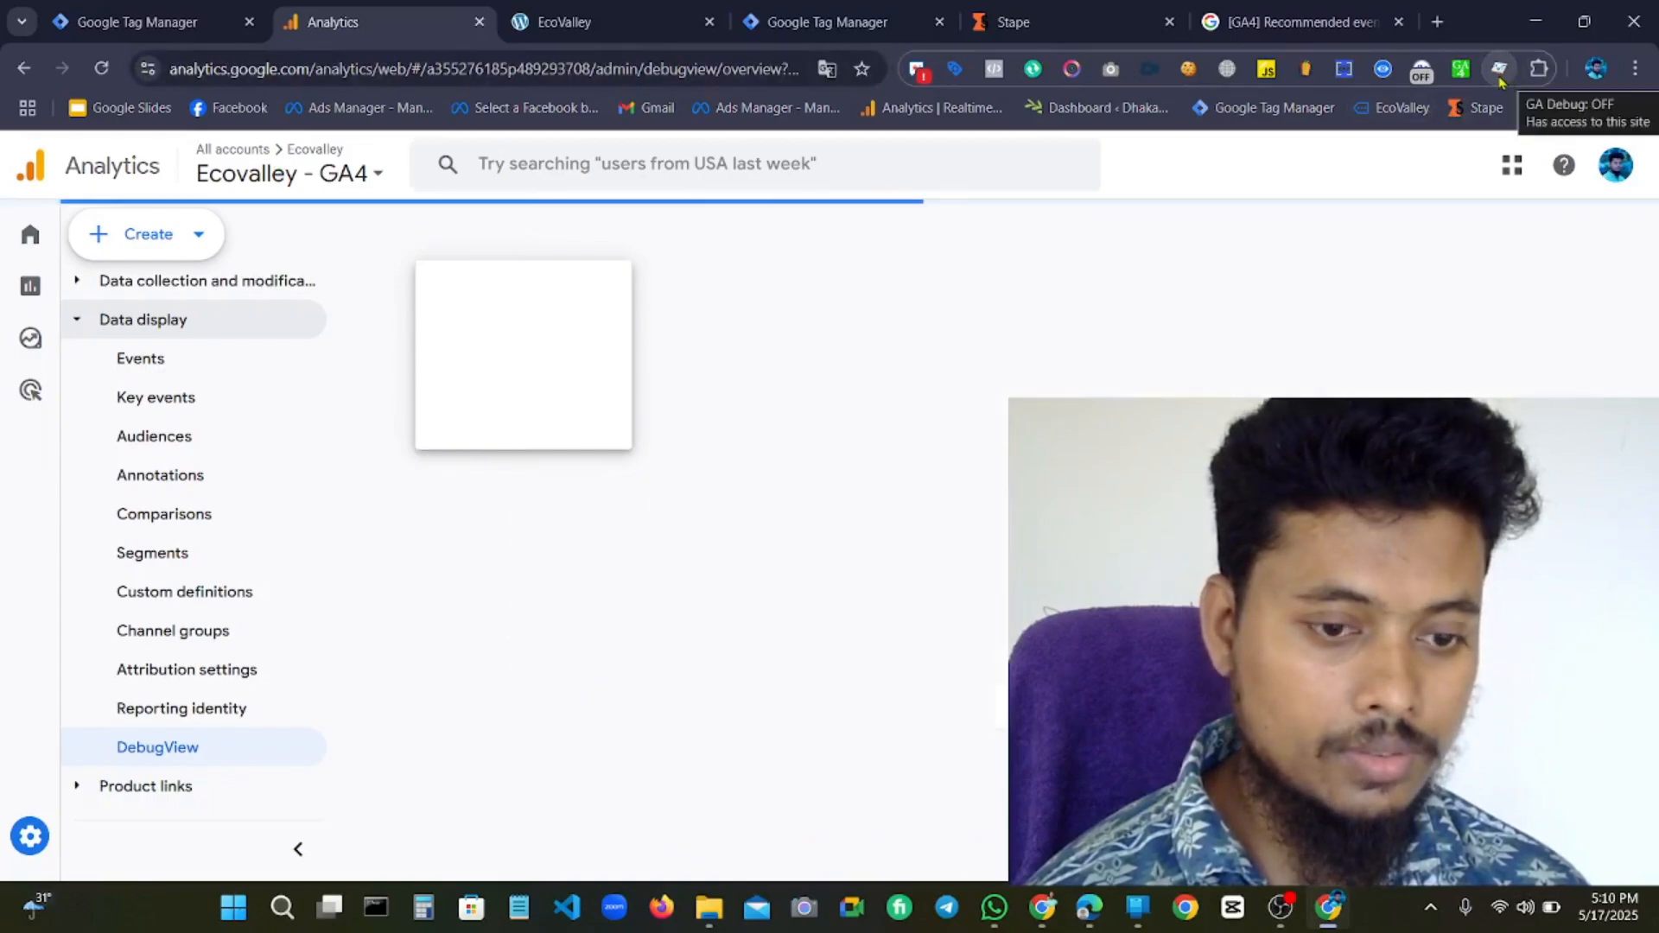
{"action": "left_click", "coordinate": [1501, 76]}
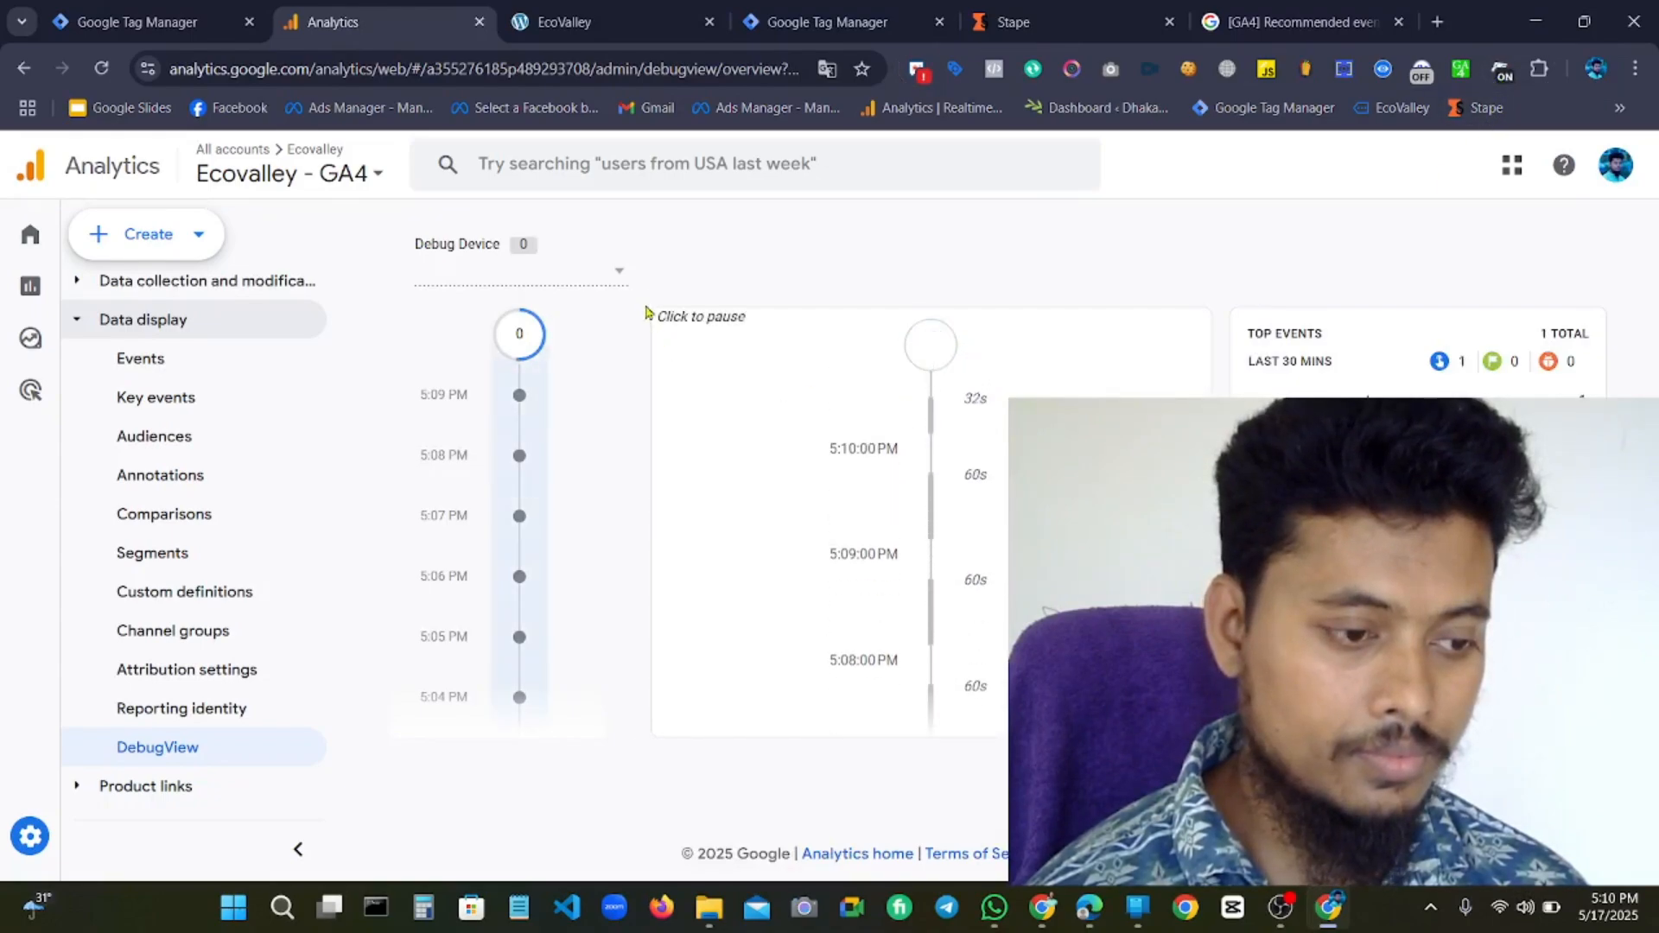
{"action": "left_click", "coordinate": [624, 274]}
{"action": "left_click", "coordinate": [525, 295]}
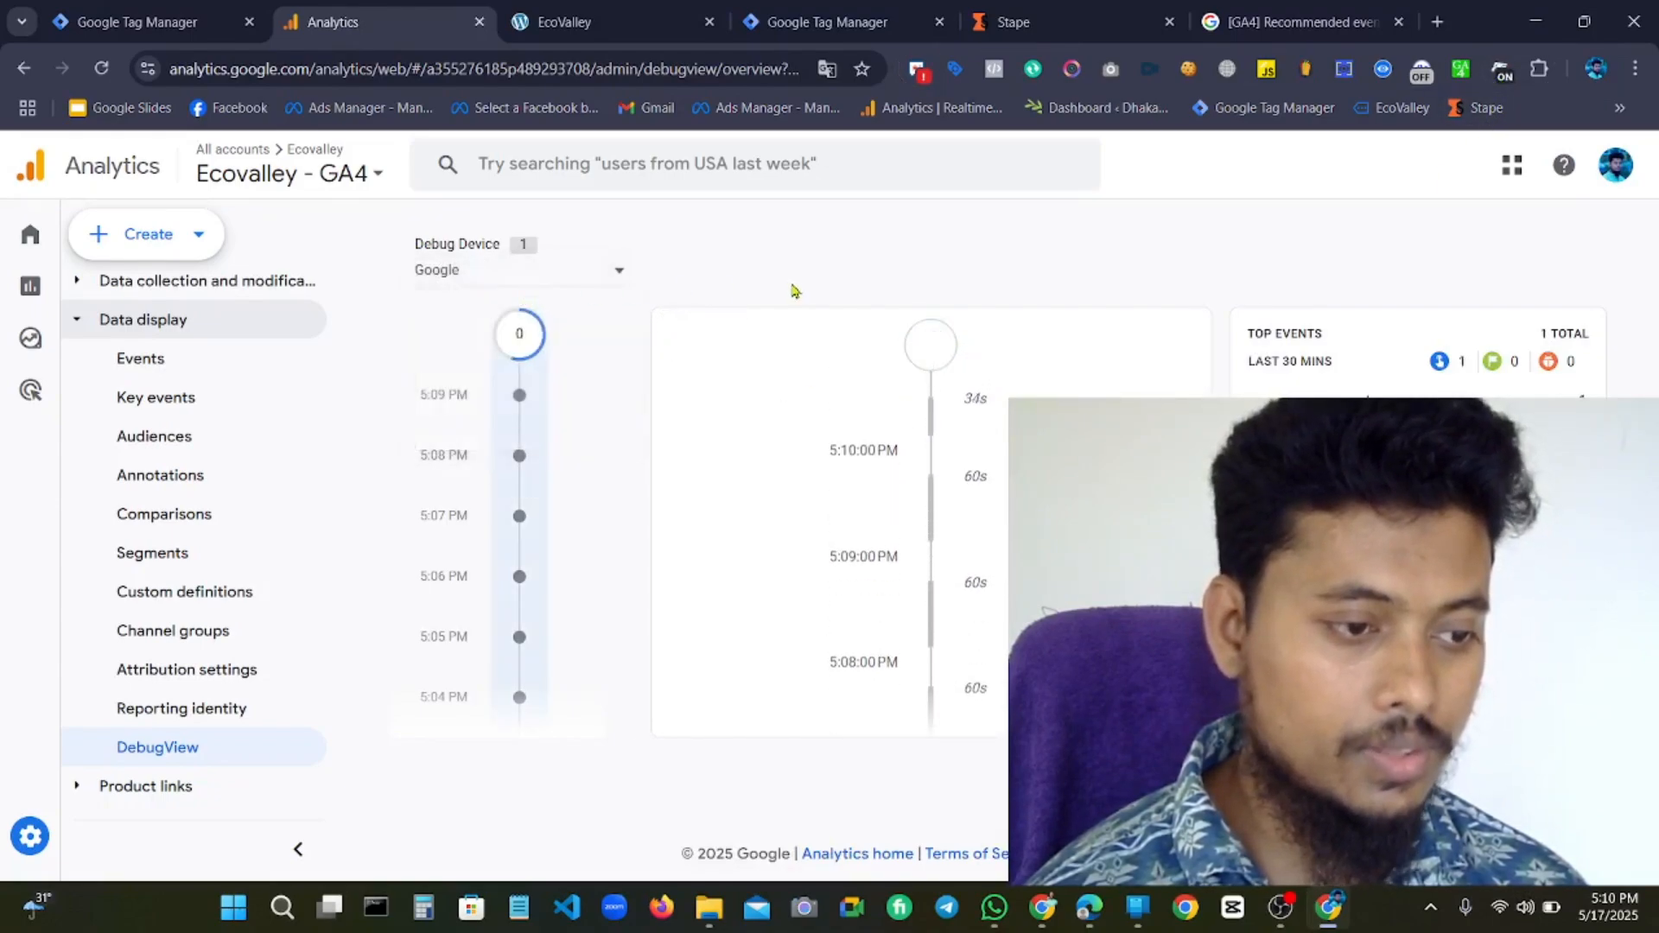
Return to Google Tag Manager, close the Version 6 details and open the EcoValley - Web container's workspace overview.
{"action": "left_click", "coordinate": [622, 9]}
{"action": "left_click", "coordinate": [432, 21]}
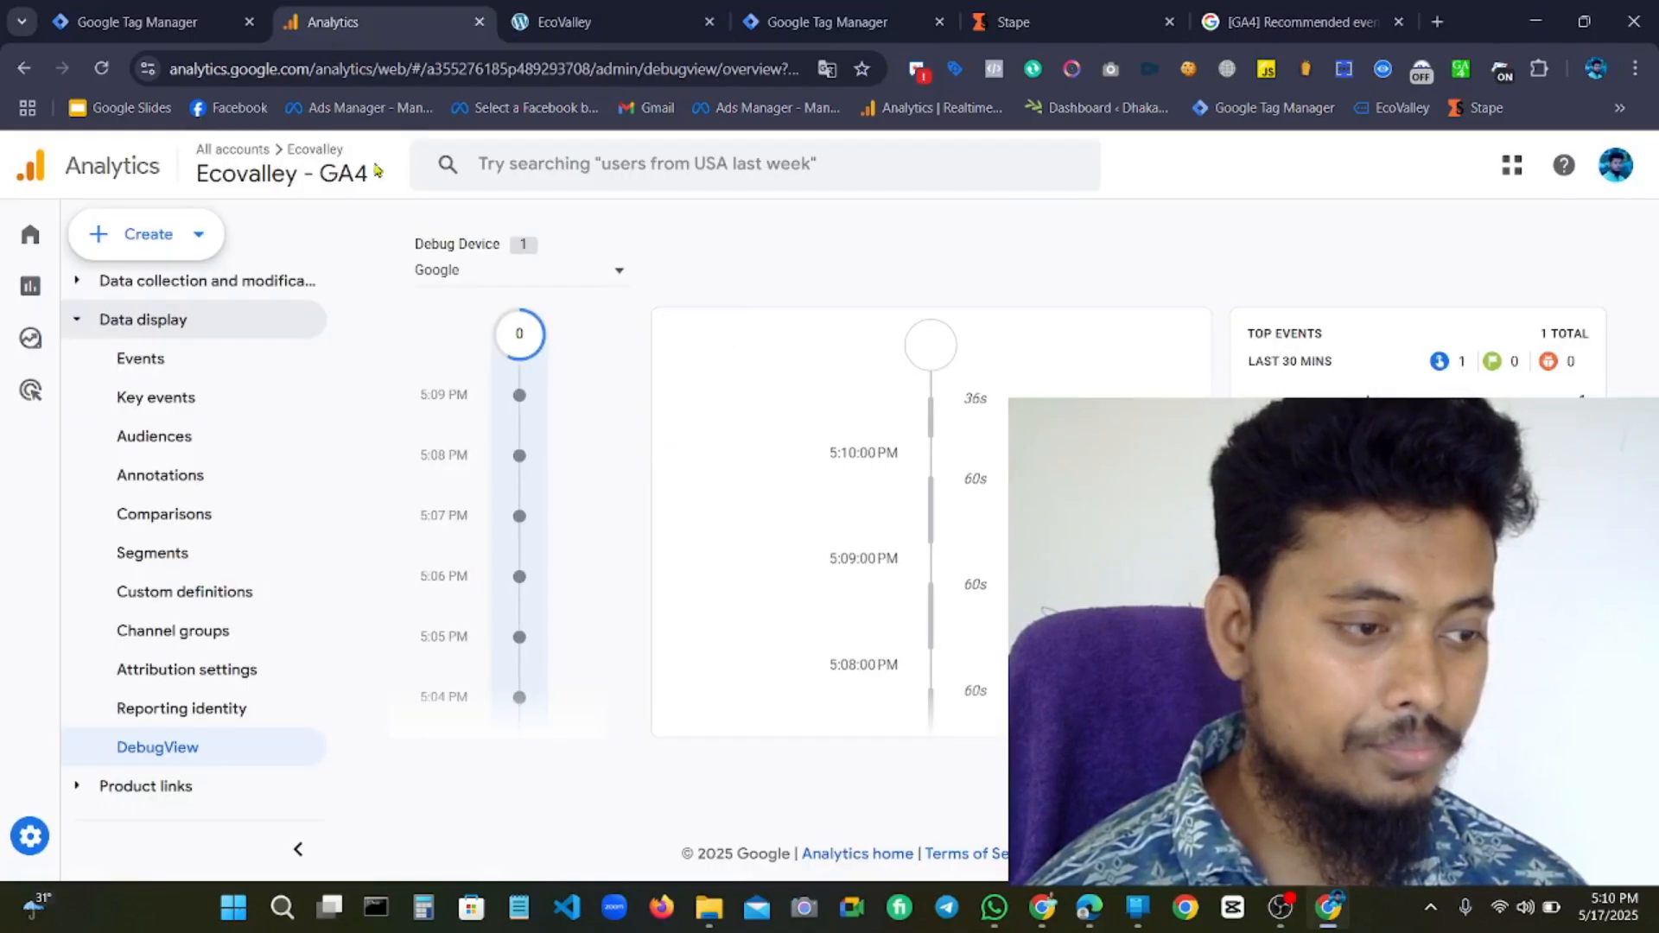
{"action": "left_click", "coordinate": [138, 21]}
{"action": "left_click", "coordinate": [350, 163]}
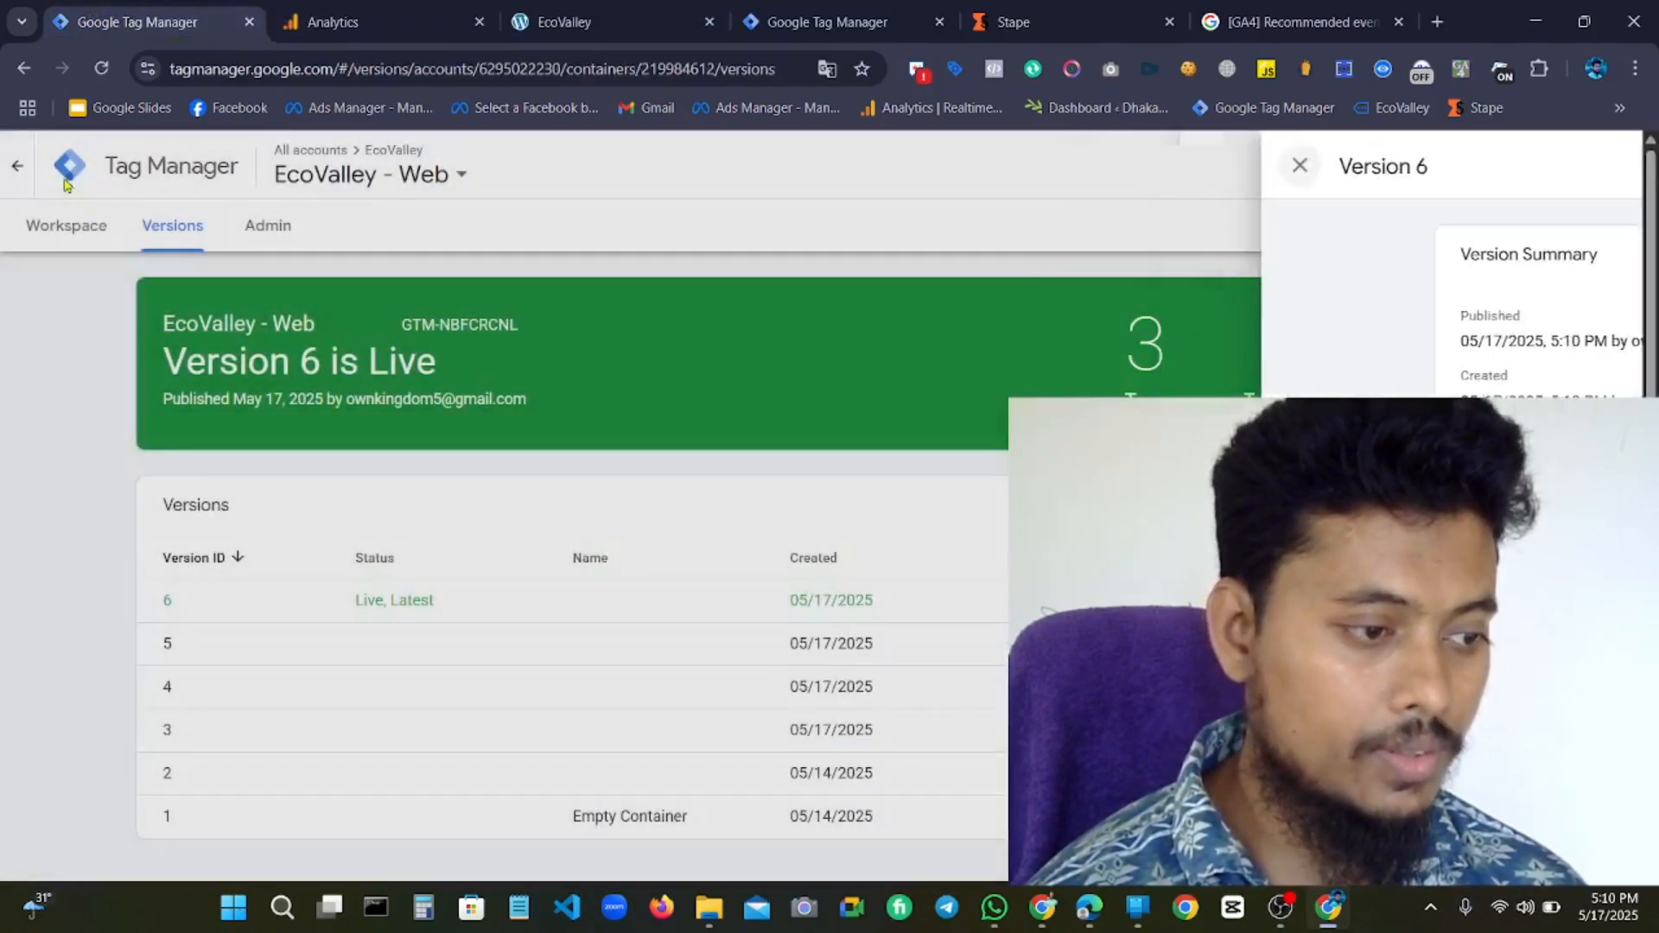
{"action": "left_click", "coordinate": [65, 222]}
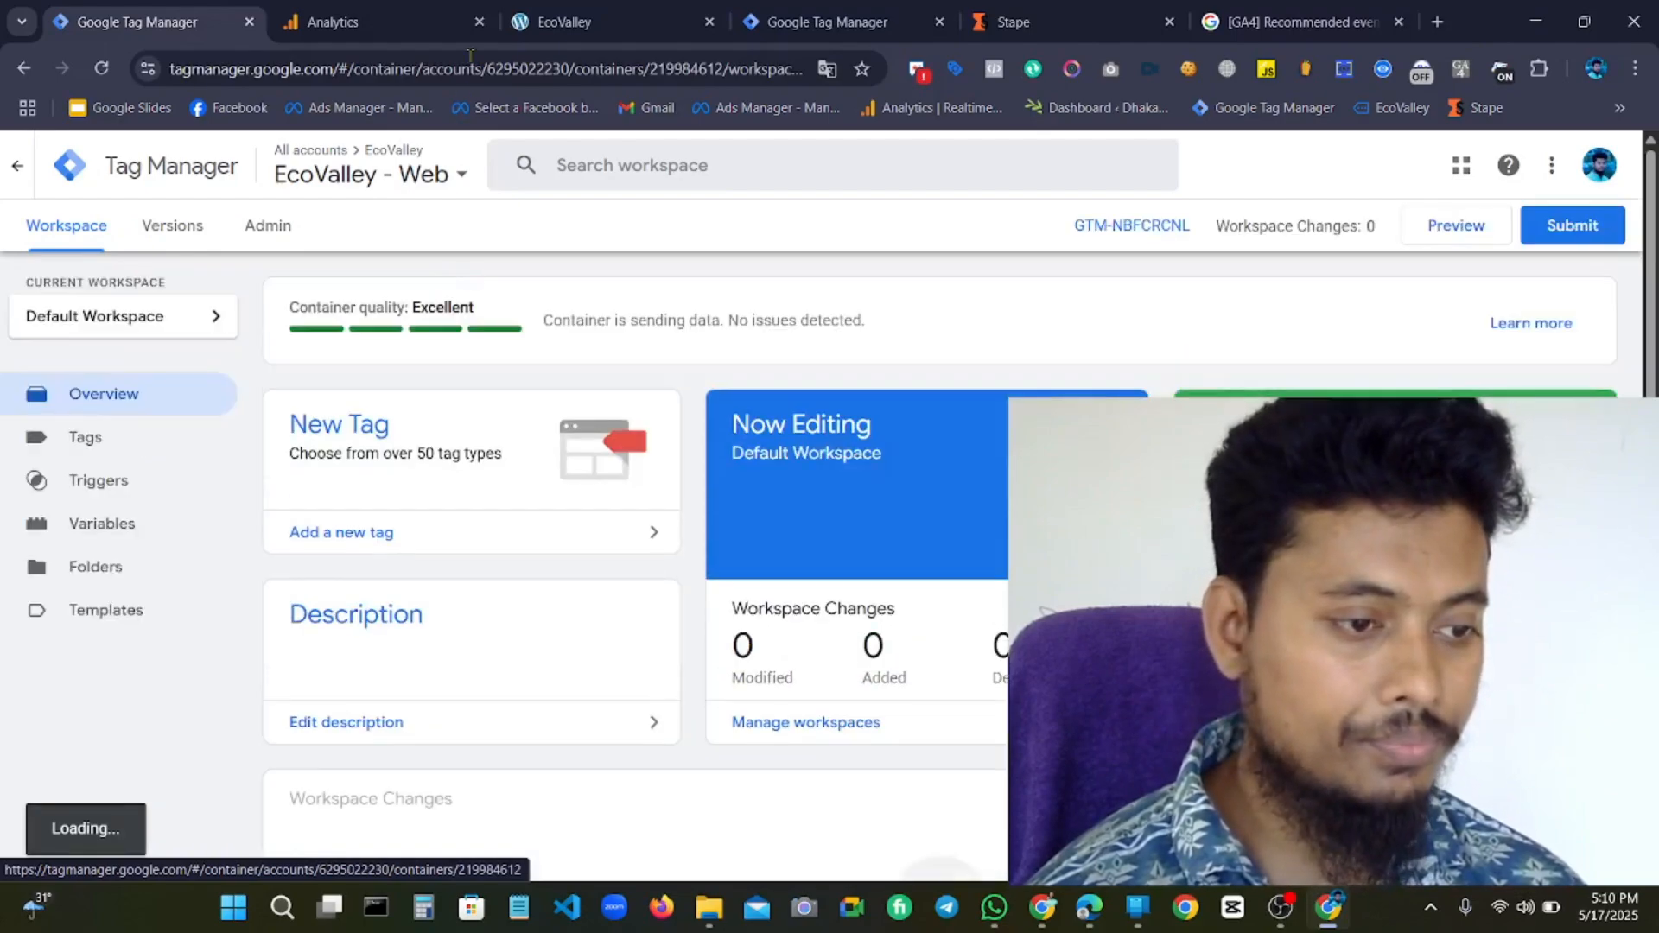
Switch to the EcoValley site, reload its homepage from the top and check GA4 DebugView for incoming events.
{"action": "left_click", "coordinate": [567, 10]}
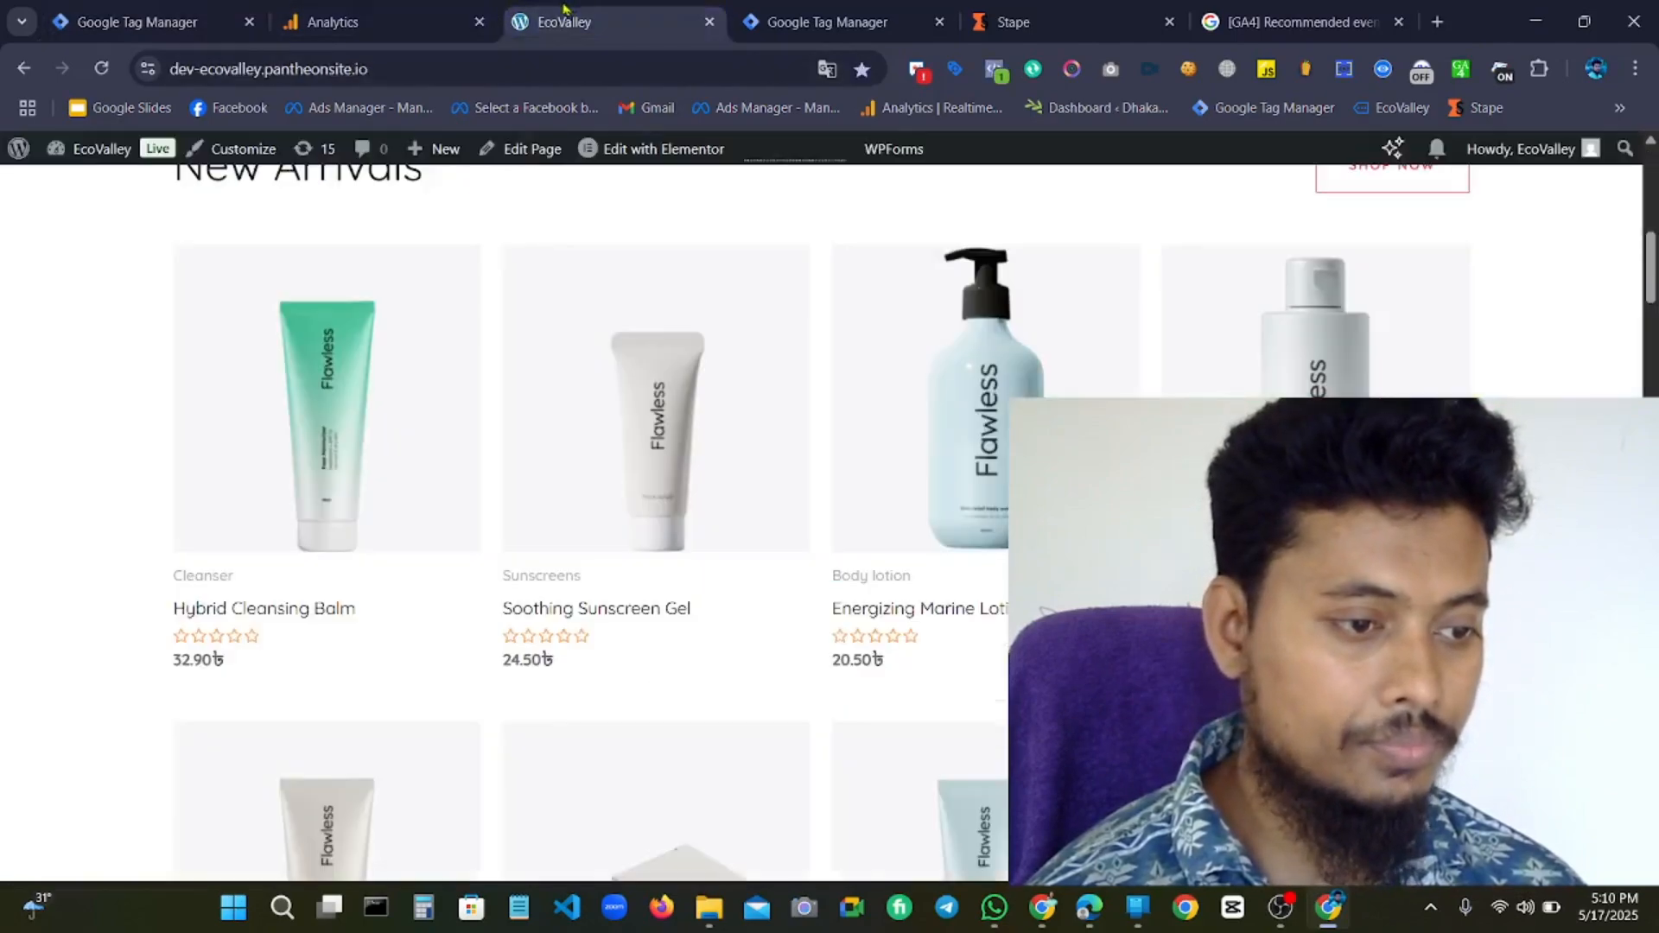
{"action": "scroll", "coordinate": [542, 294], "scroll_direction": "up", "scroll_amount": 5}
{"action": "scroll", "coordinate": [541, 304], "scroll_direction": "up", "scroll_amount": 3}
{"action": "left_click", "coordinate": [95, 74]}
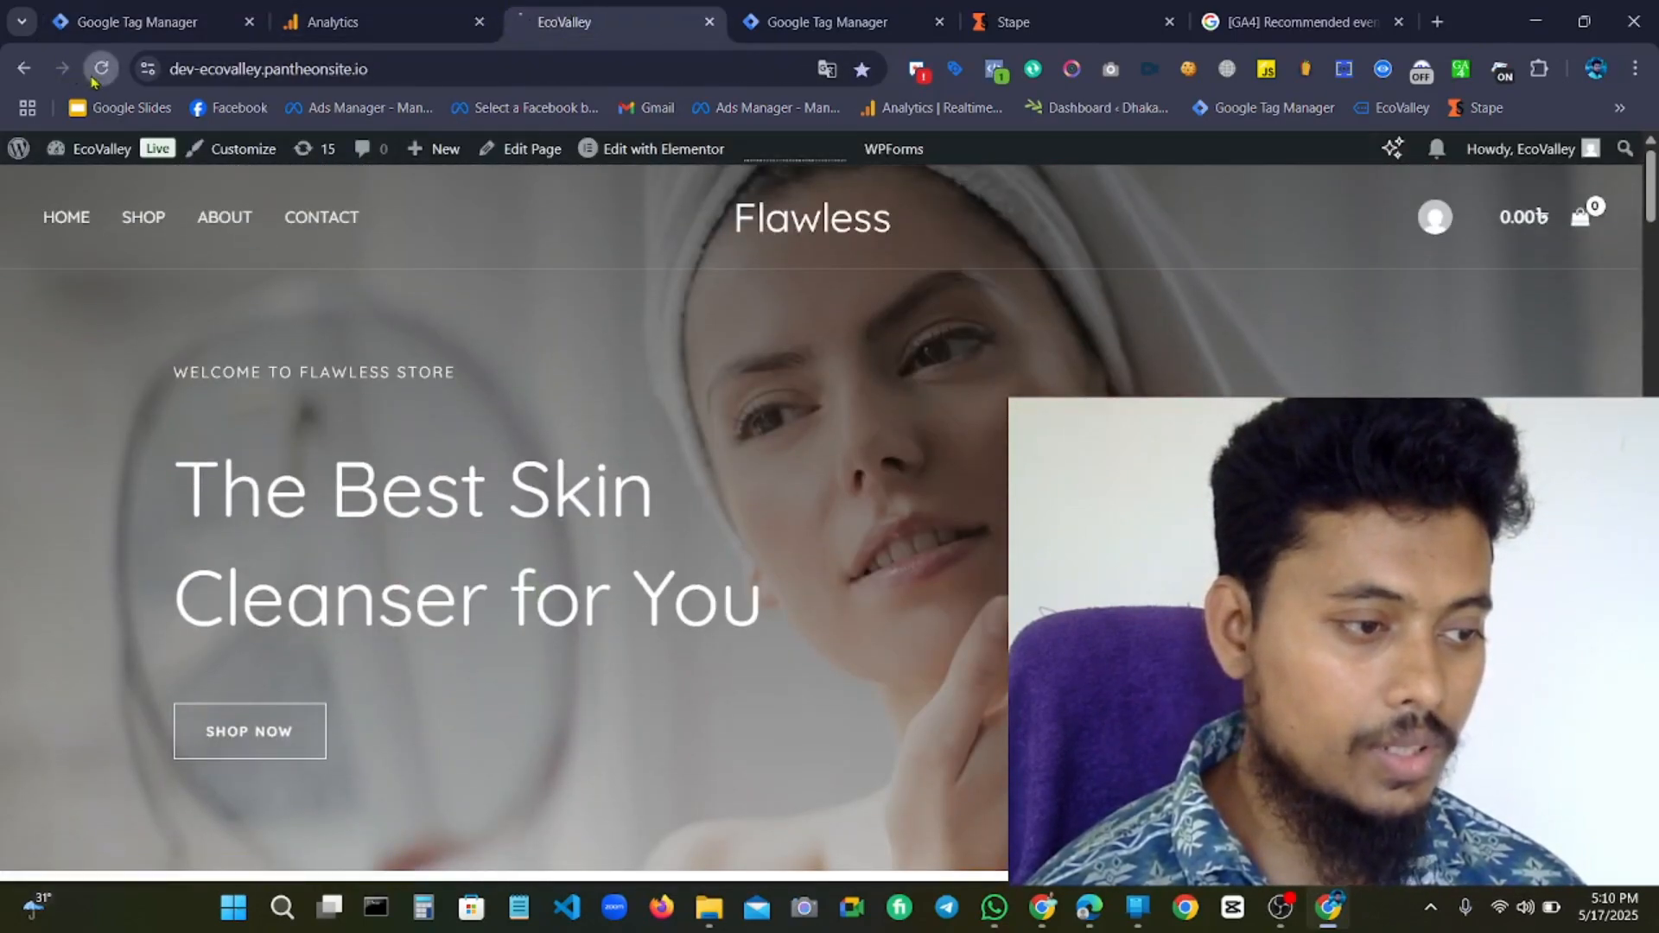
{"action": "left_click", "coordinate": [366, 14]}
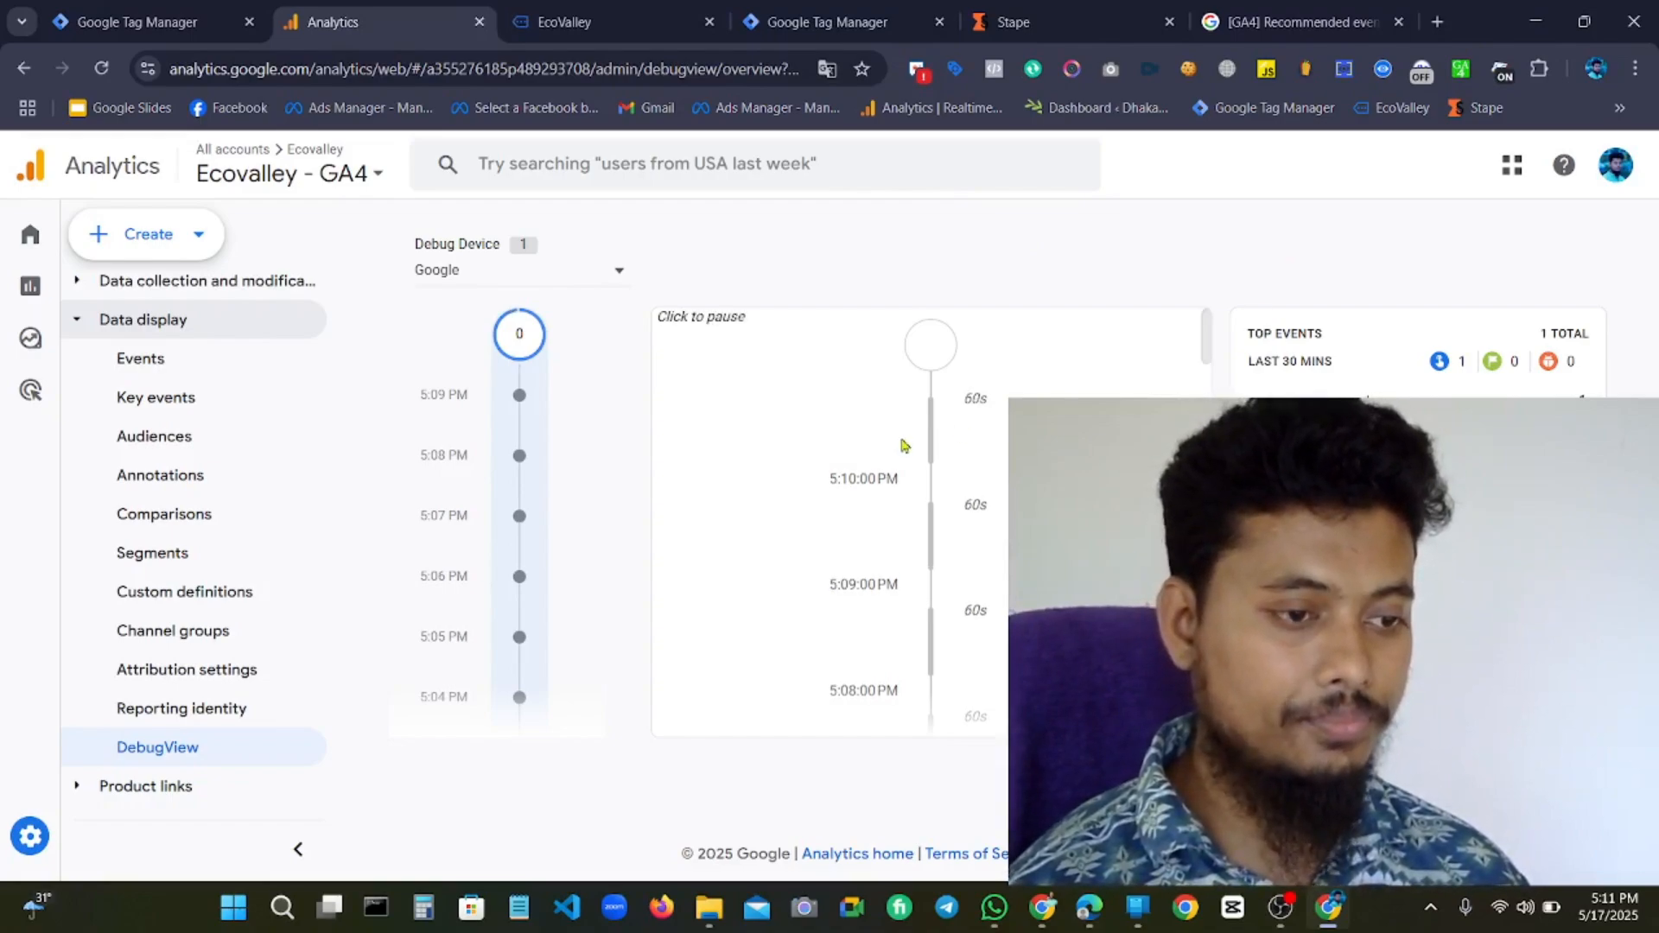
{"action": "left_click", "coordinate": [609, 12]}
{"action": "left_click", "coordinate": [397, 11]}
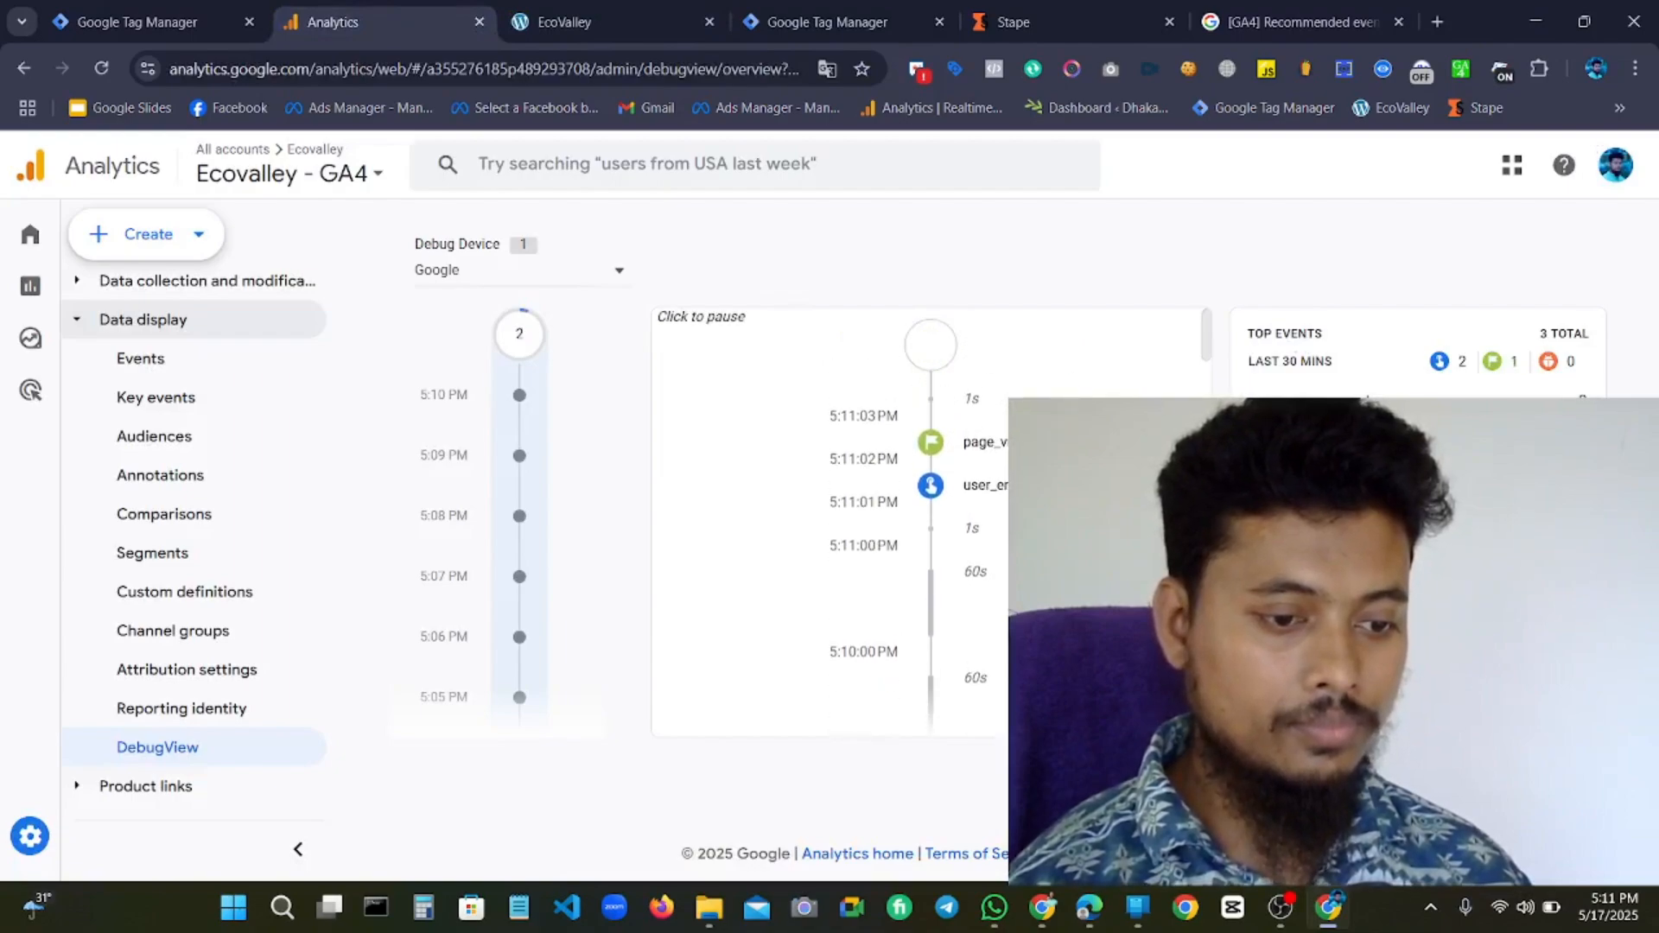
Scroll through the whole EcoValley homepage down to the footer to trigger the scroll events, then return to its start.
{"action": "left_click", "coordinate": [628, 35]}
{"action": "scroll", "coordinate": [777, 330], "scroll_direction": "down", "scroll_amount": 6}
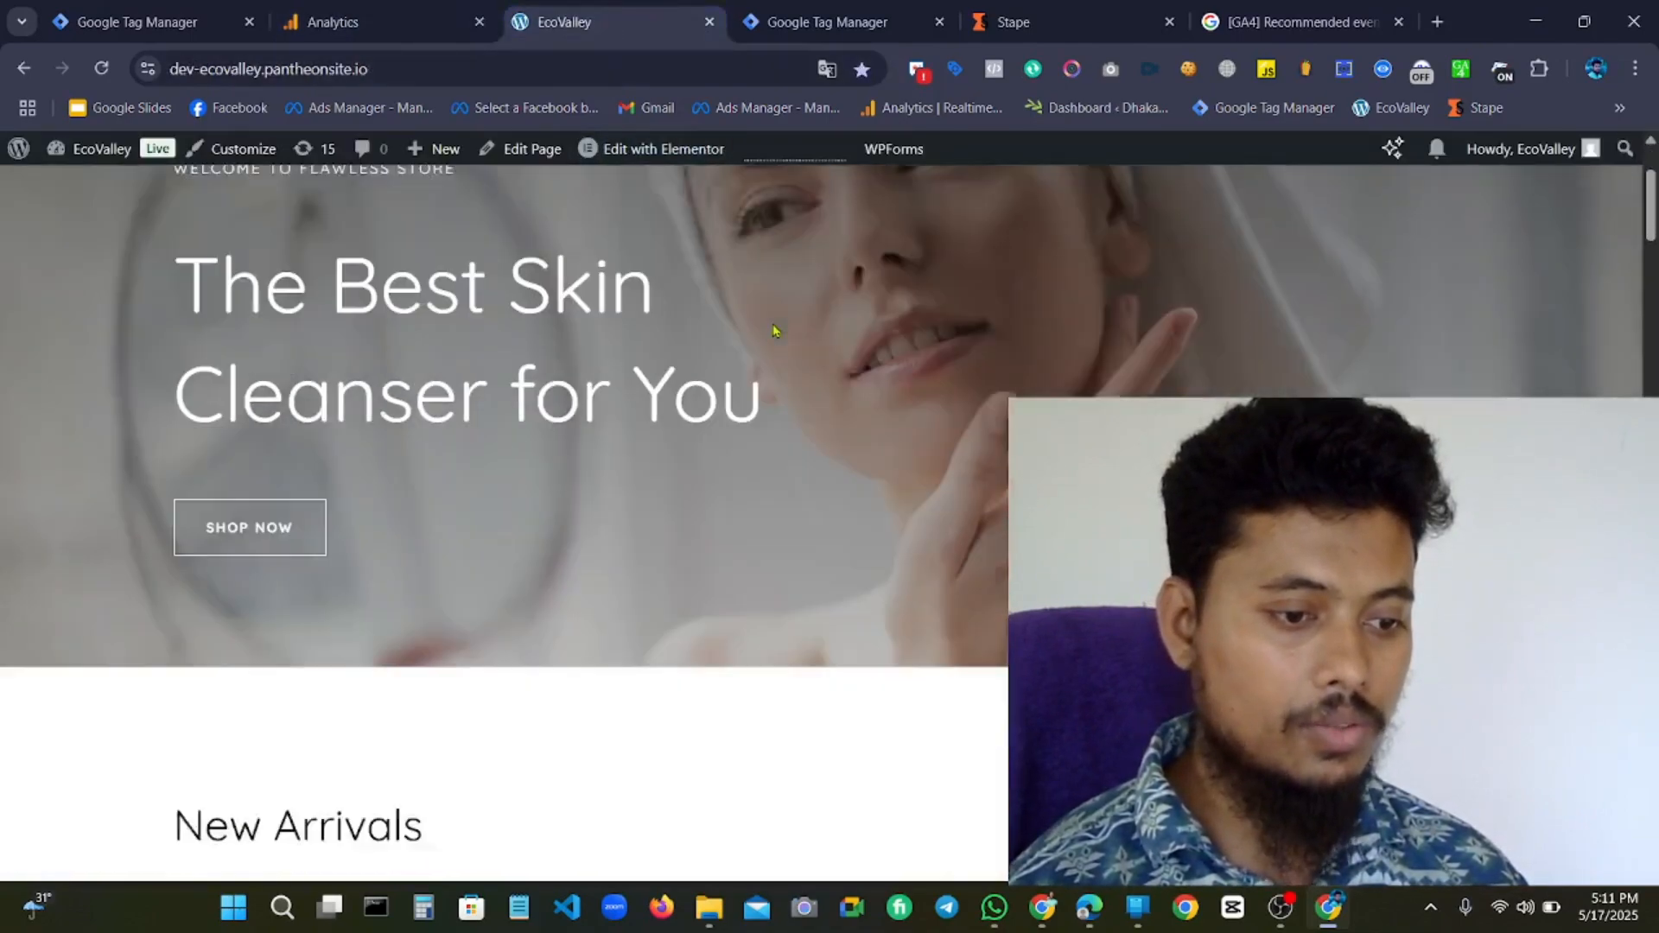
{"action": "scroll", "coordinate": [777, 330], "scroll_direction": "down", "scroll_amount": 3}
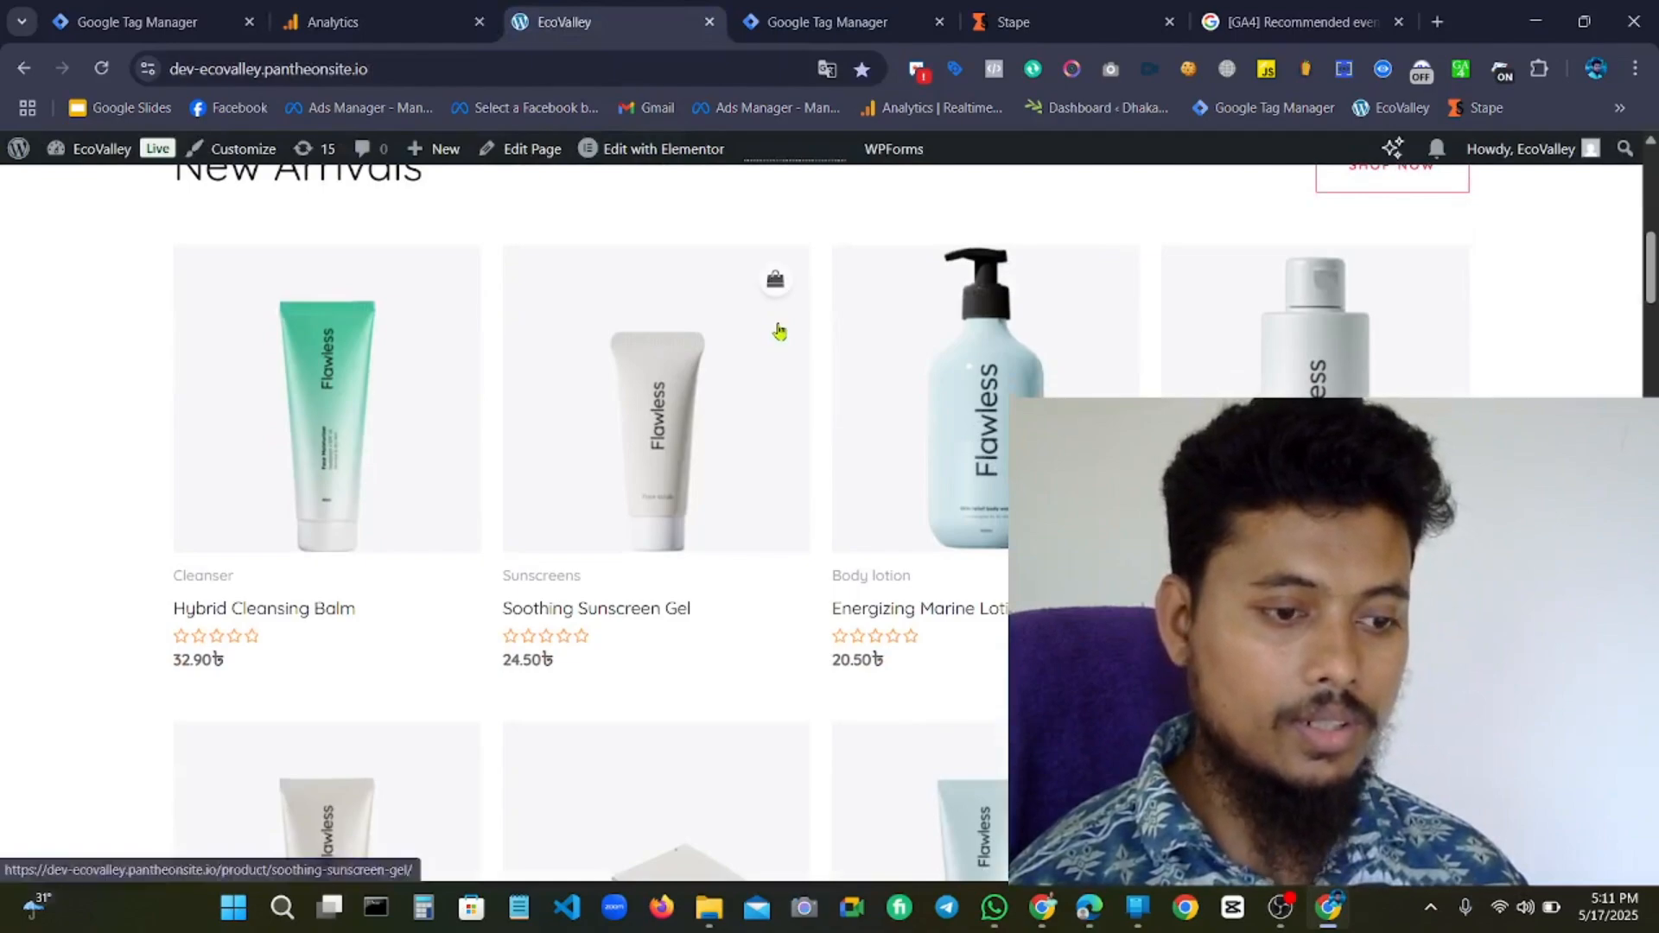
{"action": "scroll", "coordinate": [774, 330], "scroll_direction": "up", "scroll_amount": 10}
{"action": "scroll", "coordinate": [780, 332], "scroll_direction": "down", "scroll_amount": 3}
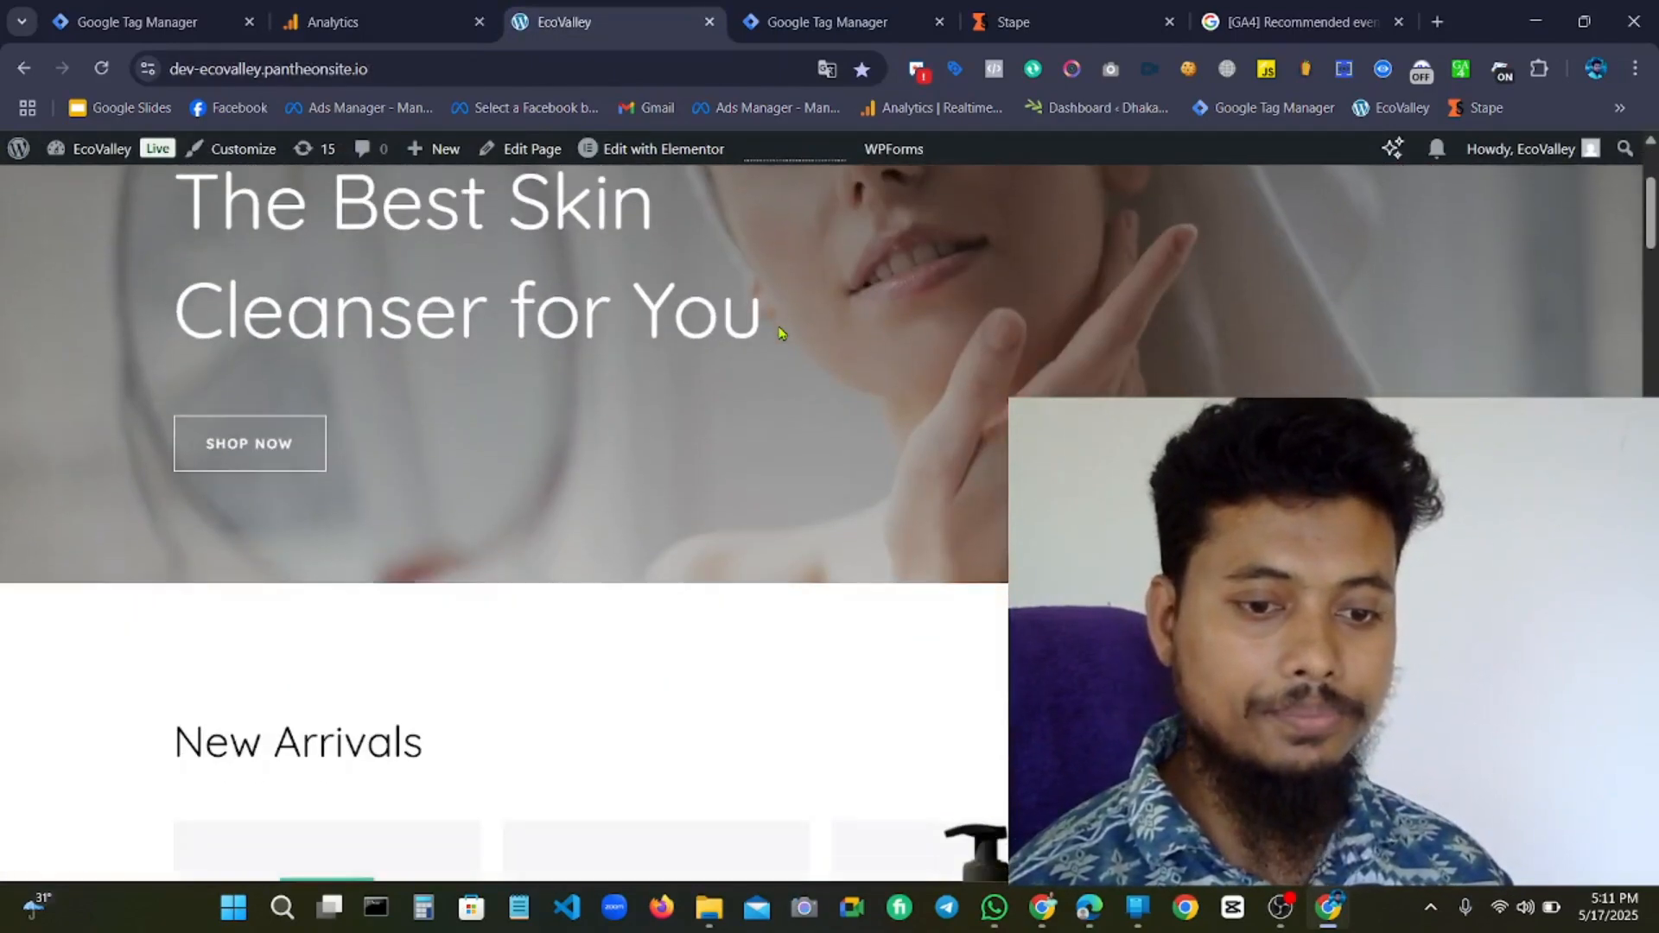
{"action": "scroll", "coordinate": [791, 333], "scroll_direction": "down", "scroll_amount": 3}
{"action": "scroll", "coordinate": [796, 334], "scroll_direction": "down", "scroll_amount": 12}
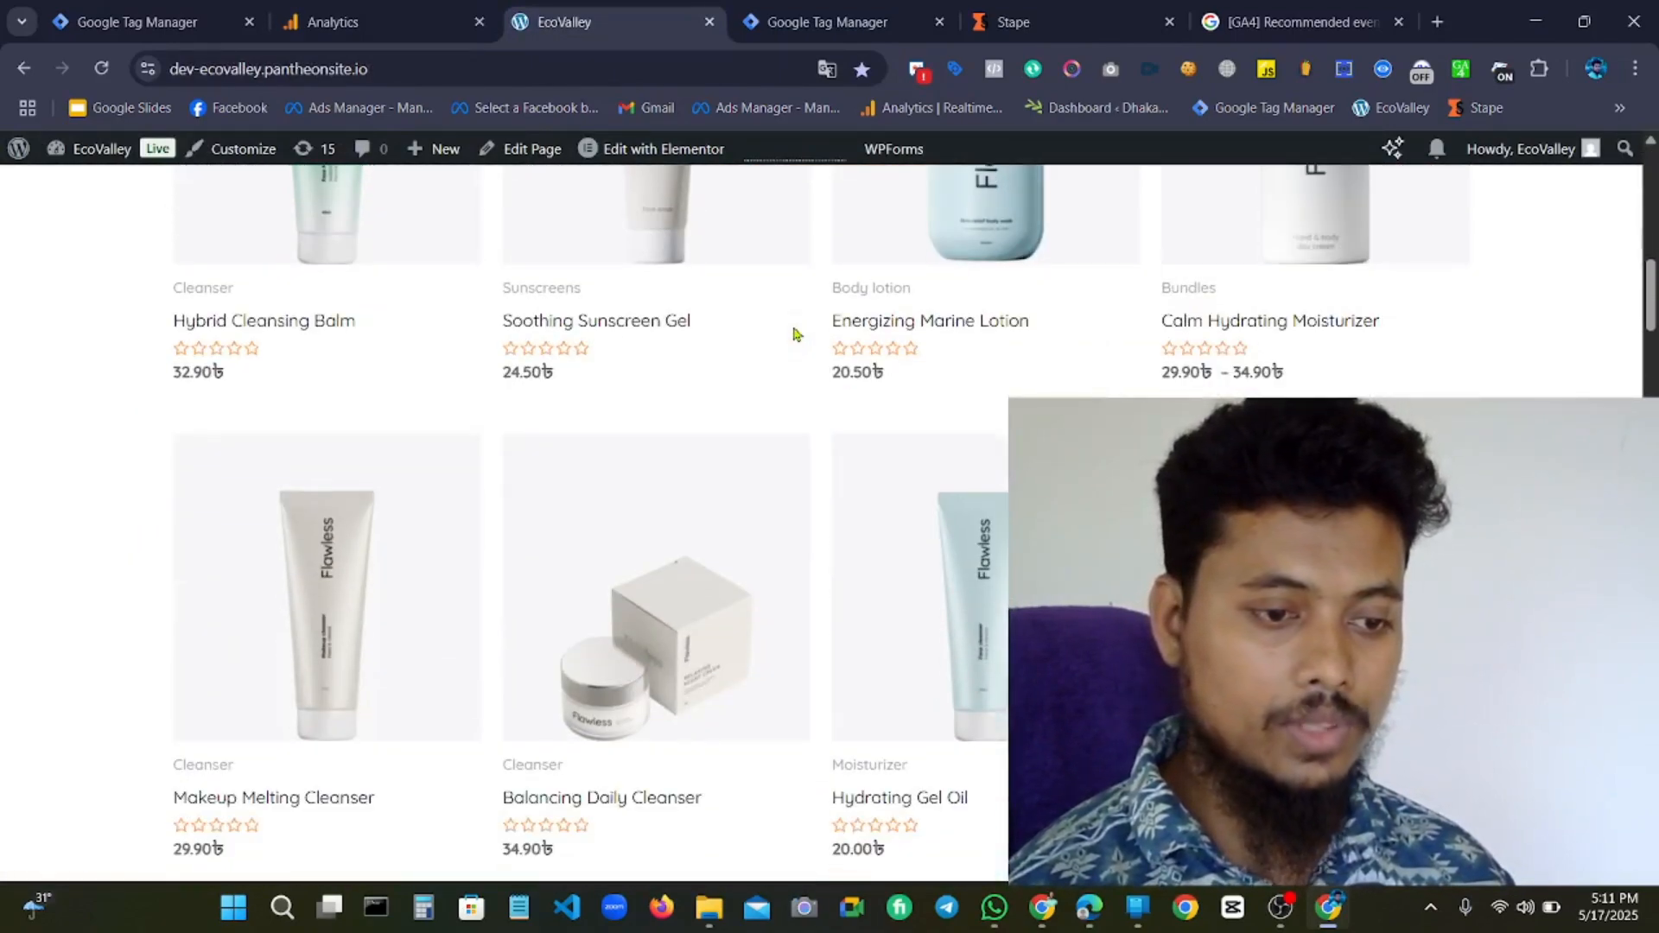
{"action": "scroll", "coordinate": [808, 337], "scroll_direction": "down", "scroll_amount": 6}
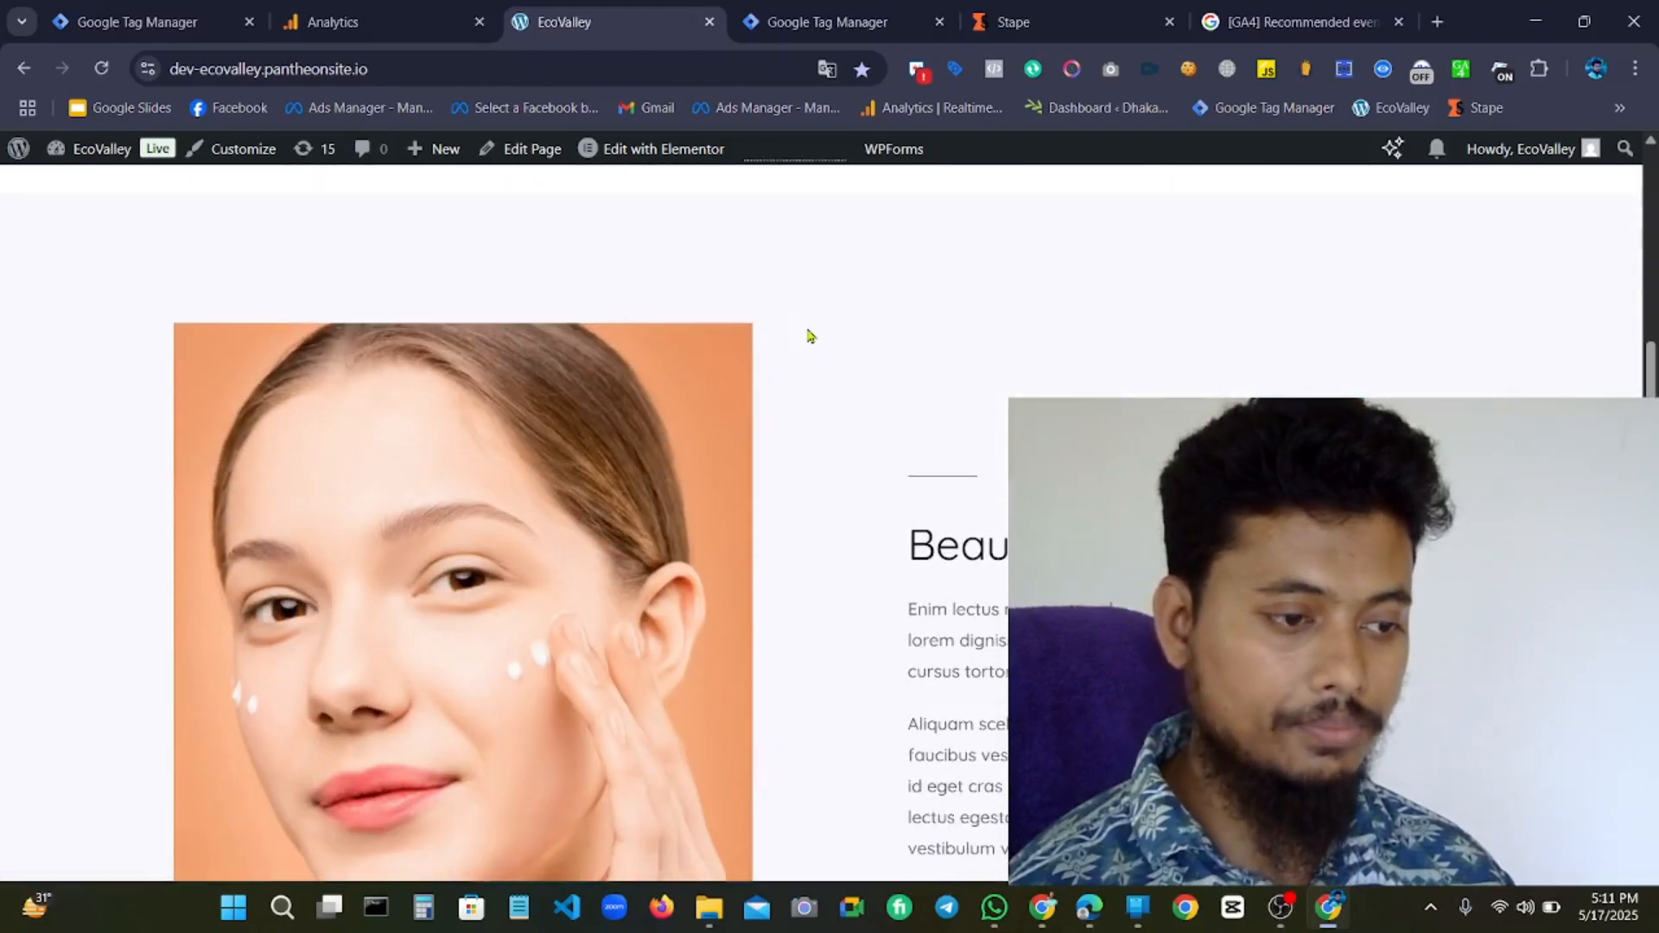
{"action": "scroll", "coordinate": [835, 340], "scroll_direction": "down", "scroll_amount": 18}
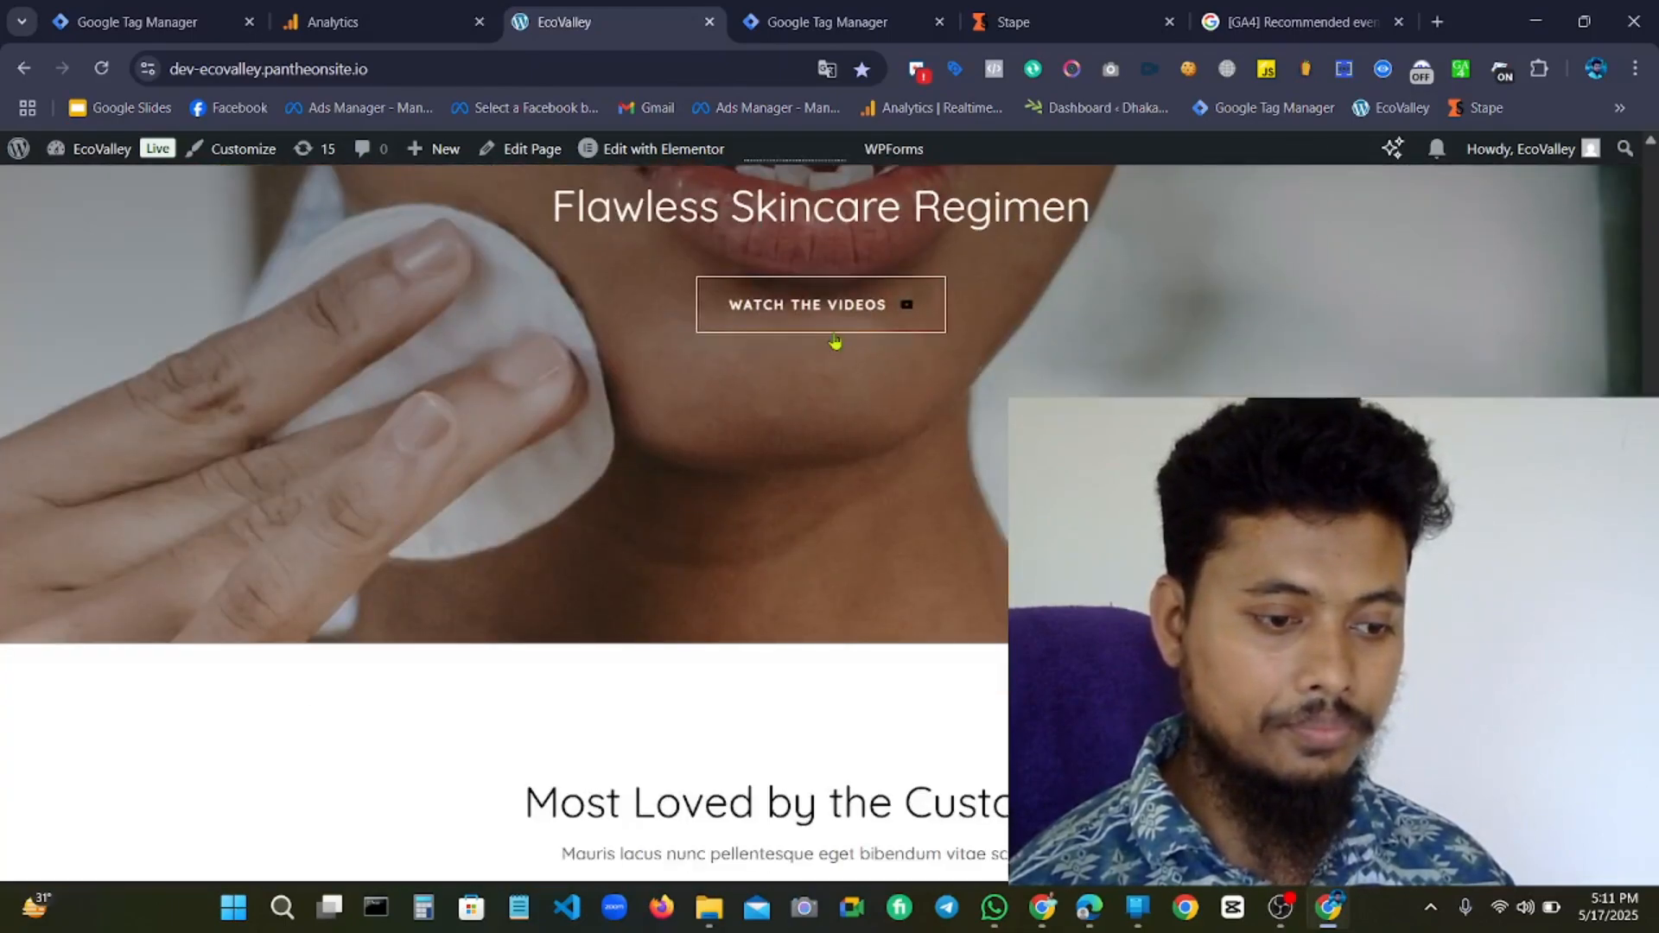
{"action": "scroll", "coordinate": [838, 338], "scroll_direction": "down", "scroll_amount": 15}
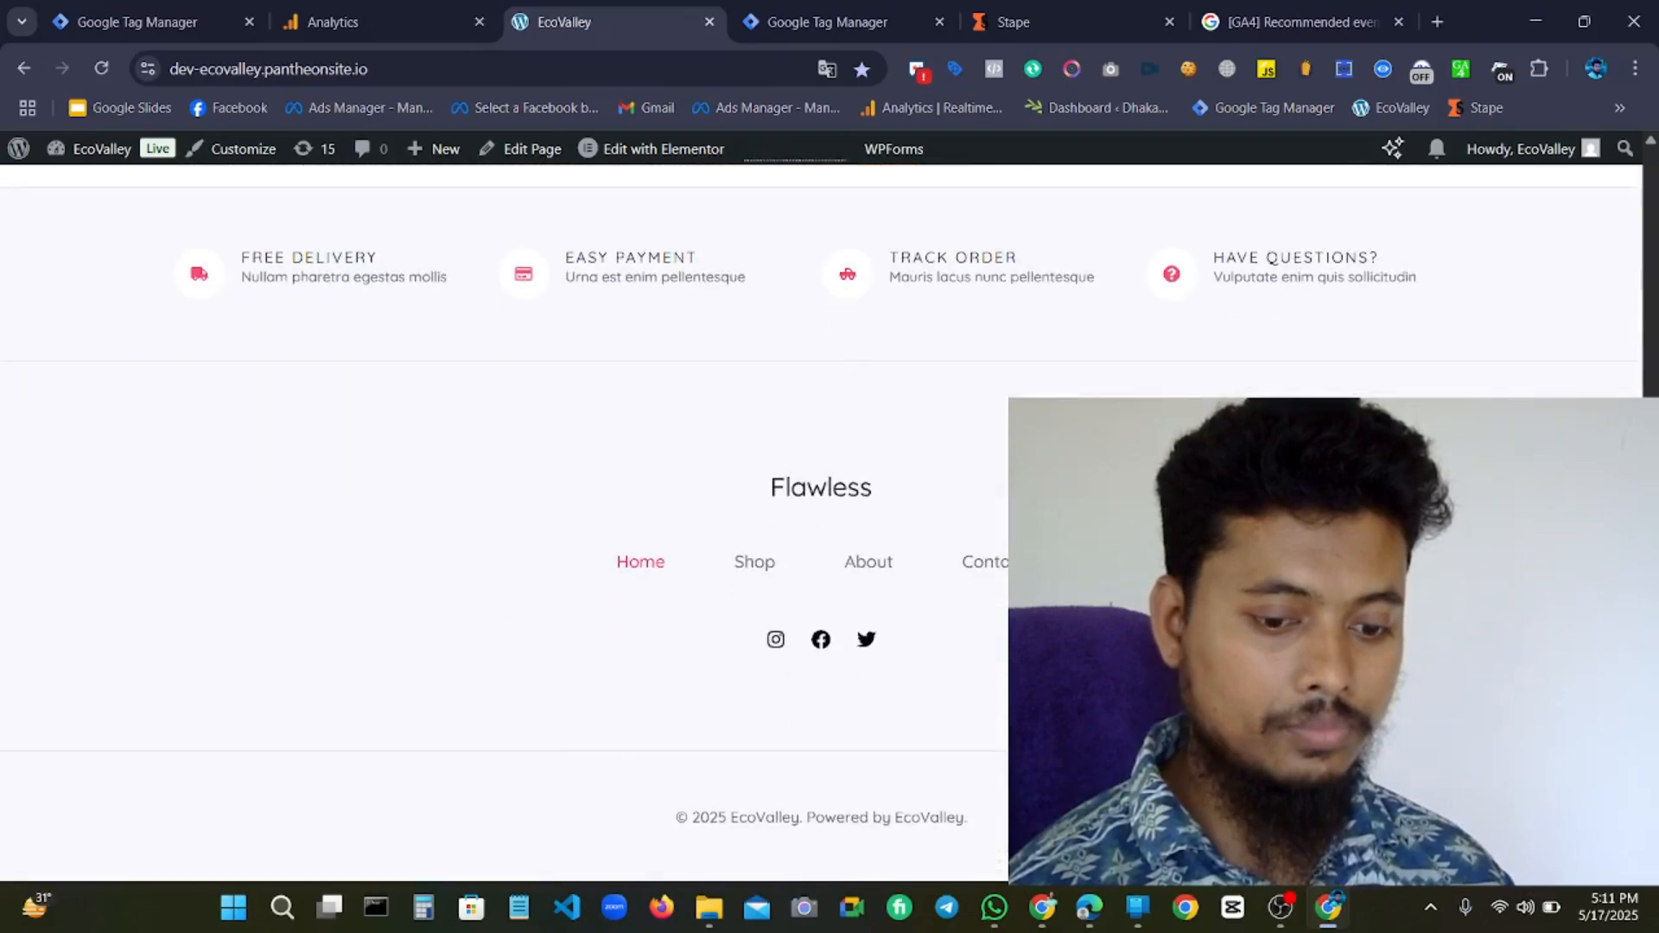
{"action": "left_click_drag", "start_coordinate": [1650, 832], "coordinate": [1650, 186]}
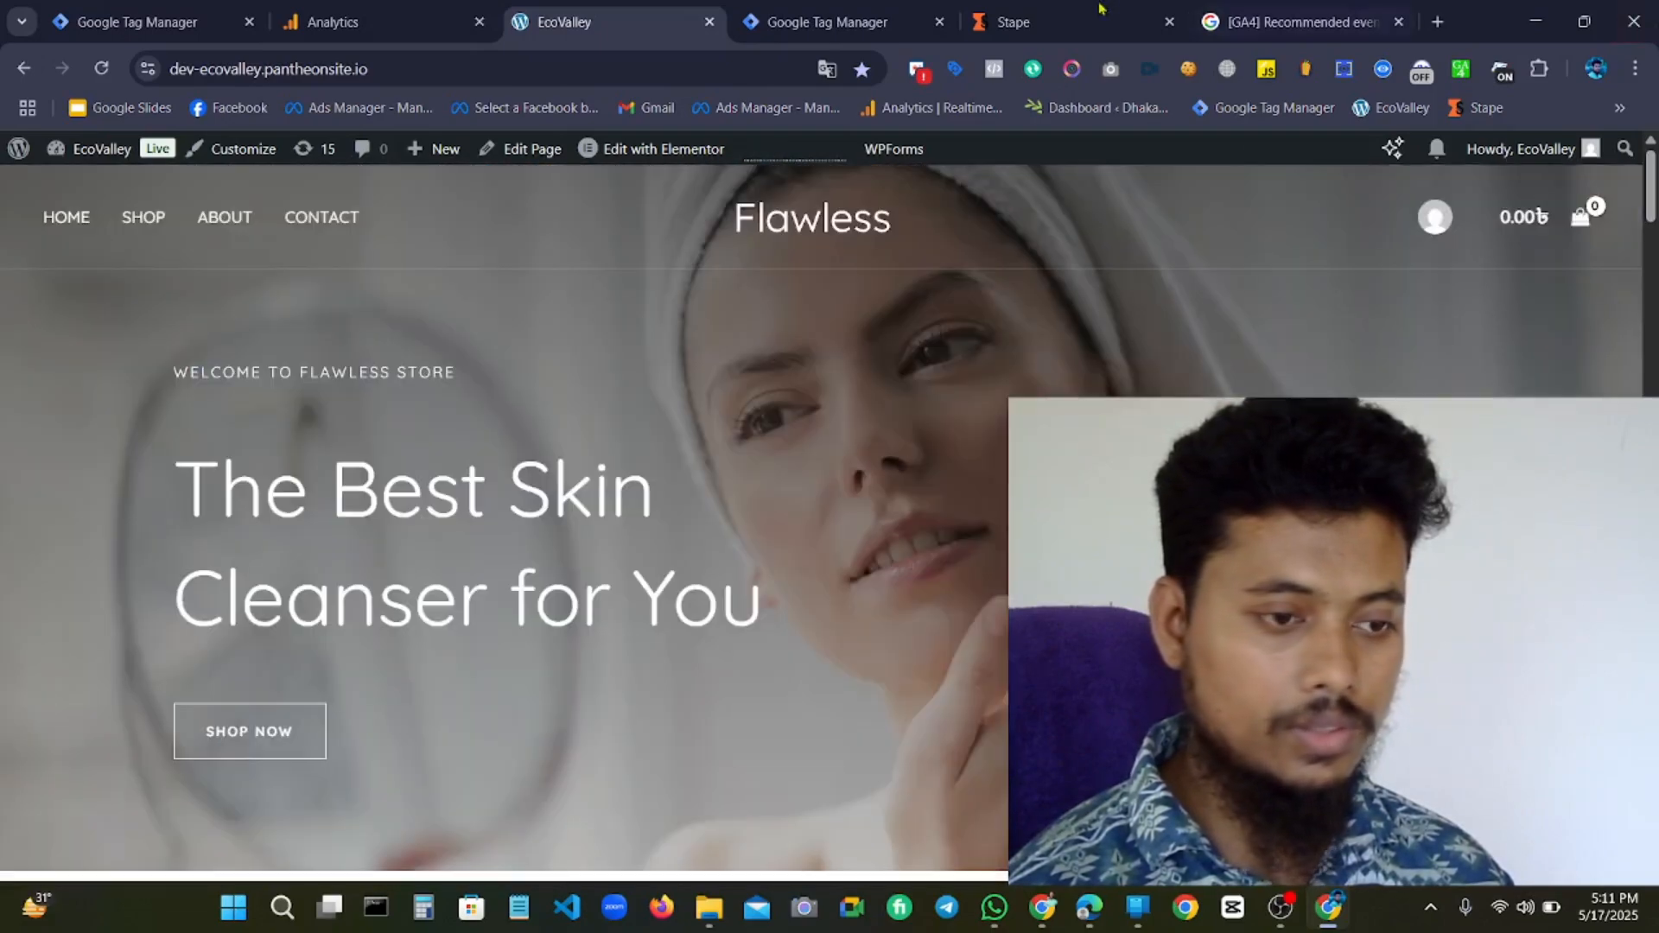
Check the GA4 DebugView timeline for scroll events from the homepage visit.
{"action": "left_click", "coordinate": [370, 17]}
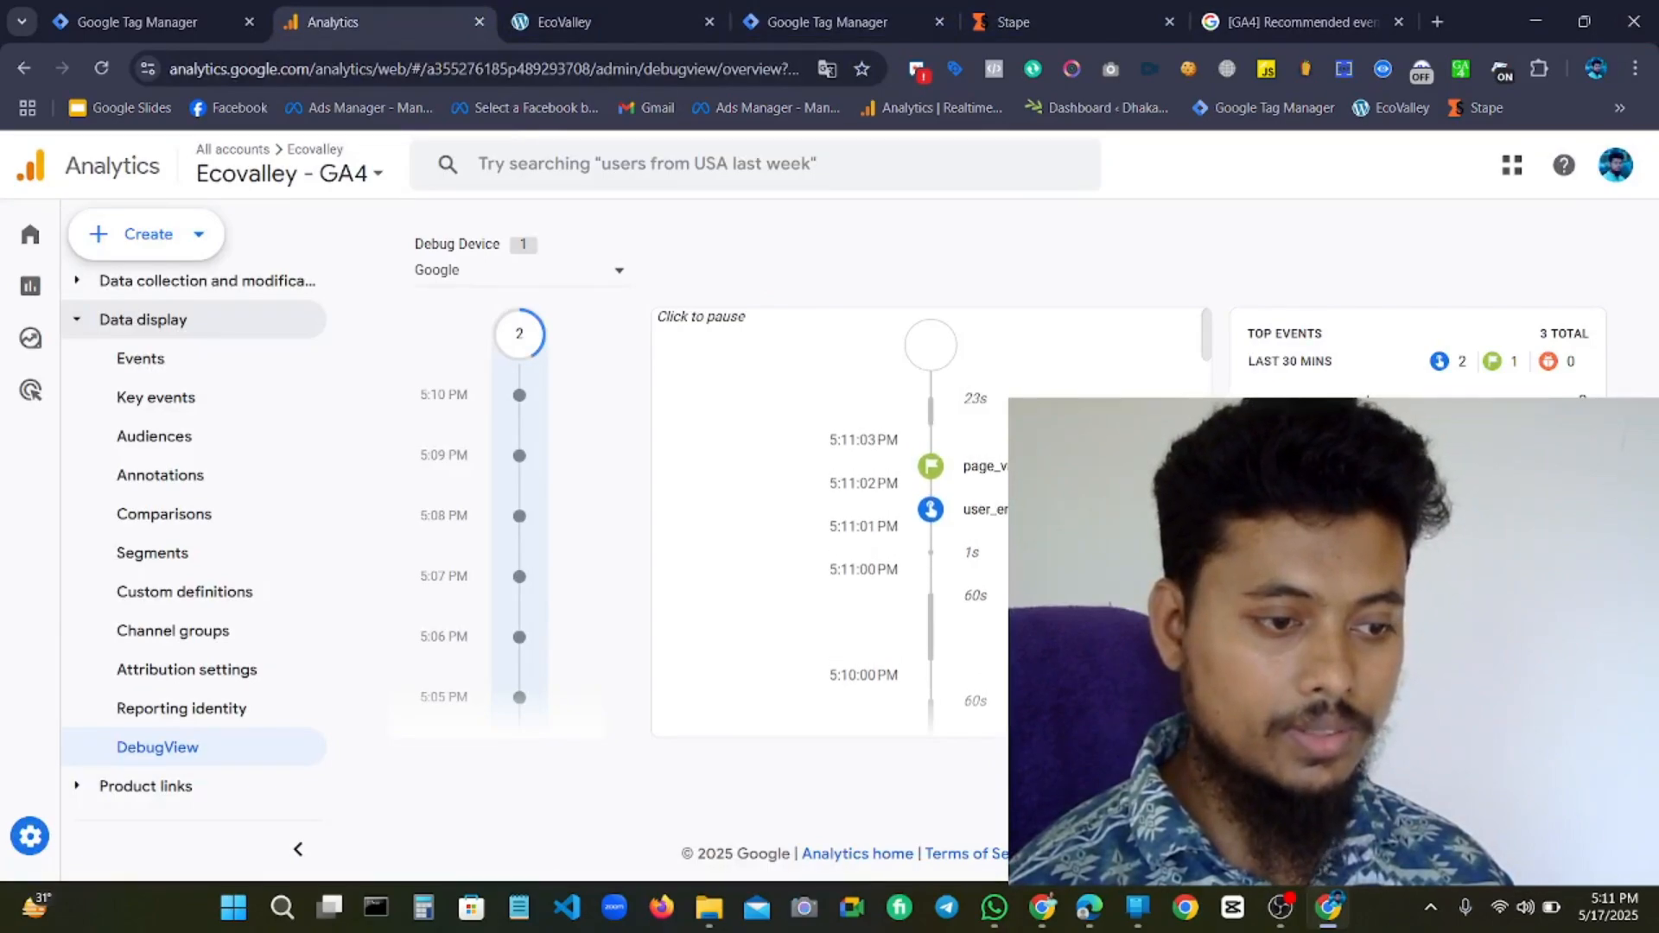
{"action": "left_click", "coordinate": [173, 12]}
{"action": "left_click", "coordinate": [377, 12]}
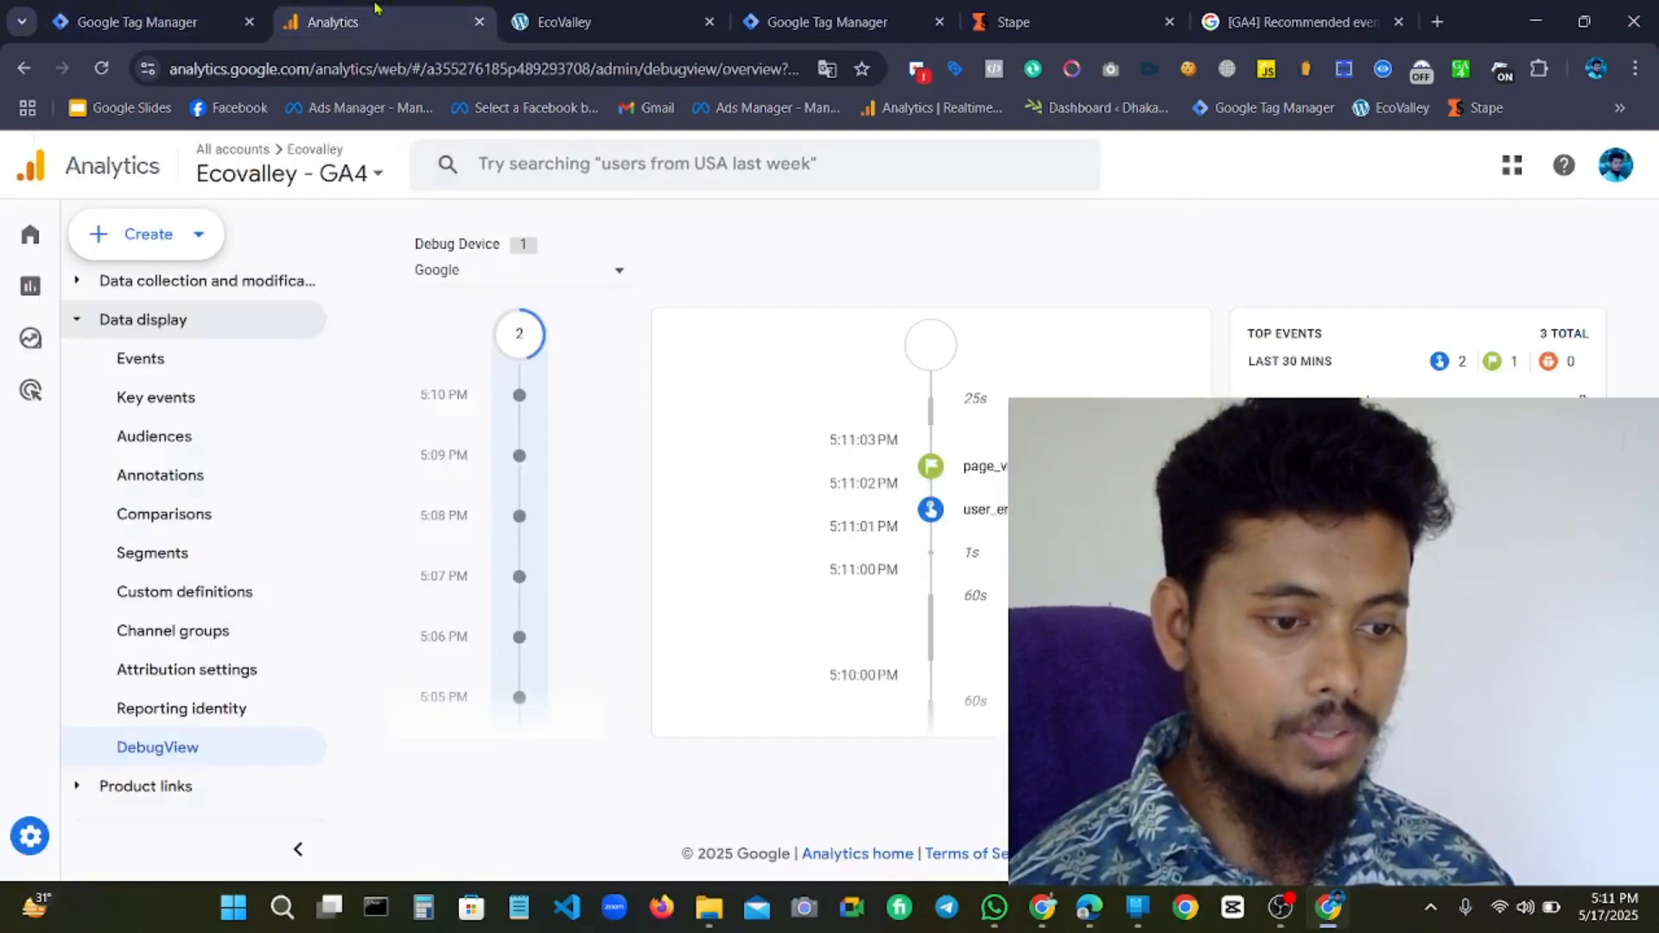
{"action": "left_click", "coordinate": [200, 10]}
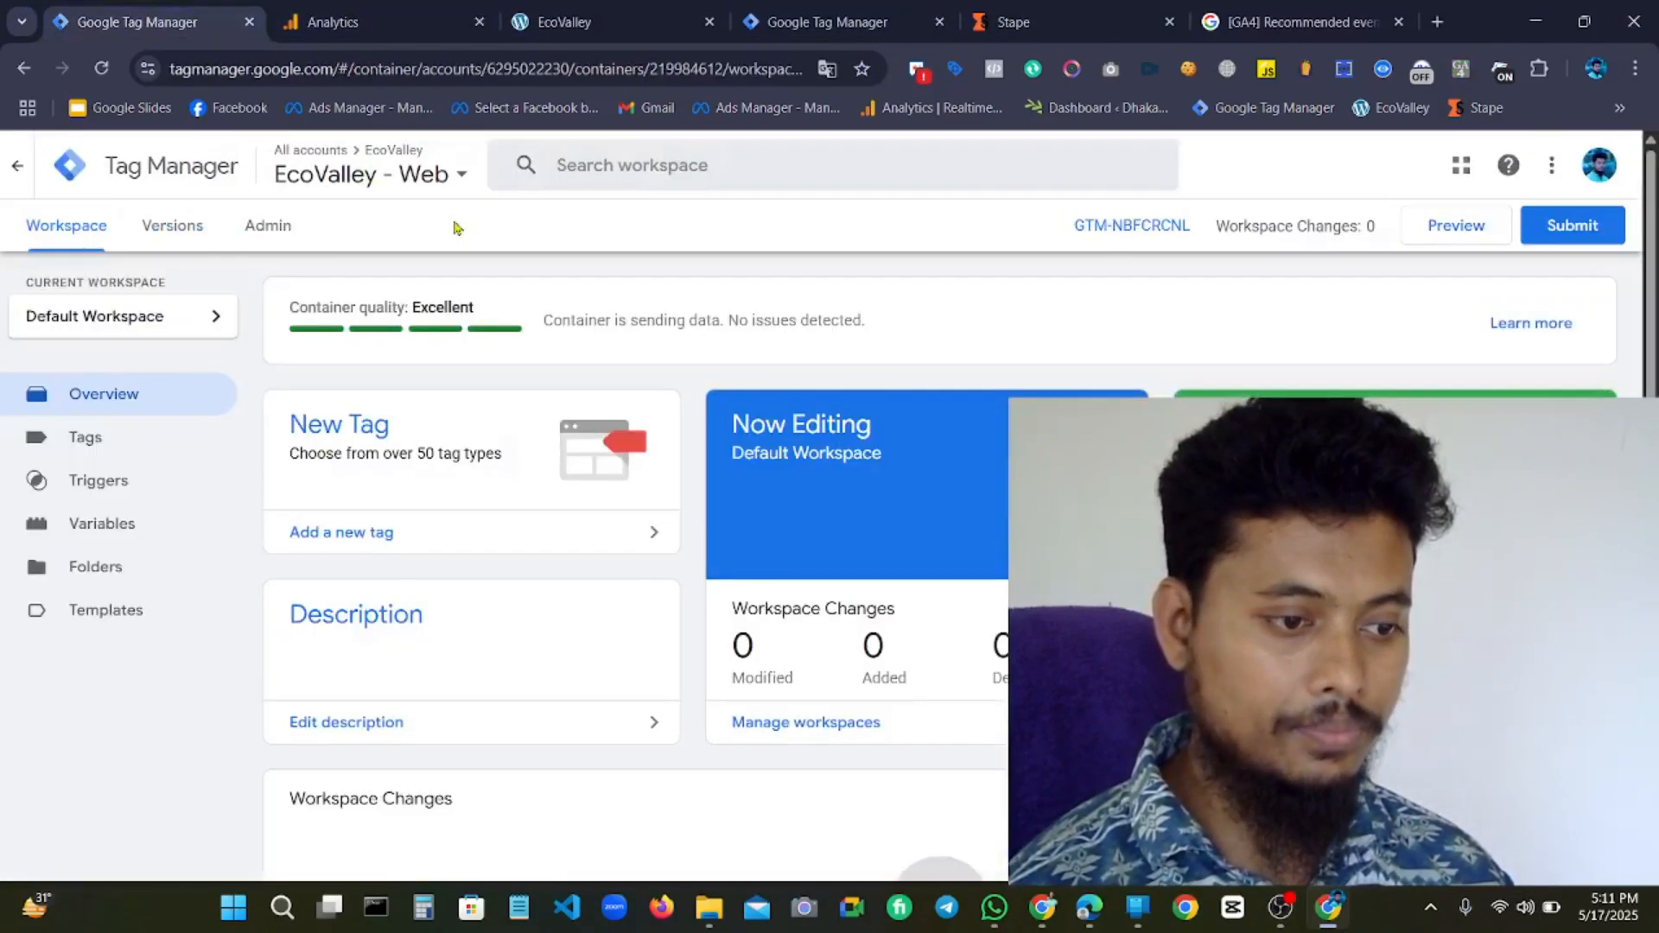
{"action": "left_click", "coordinate": [1405, 242]}
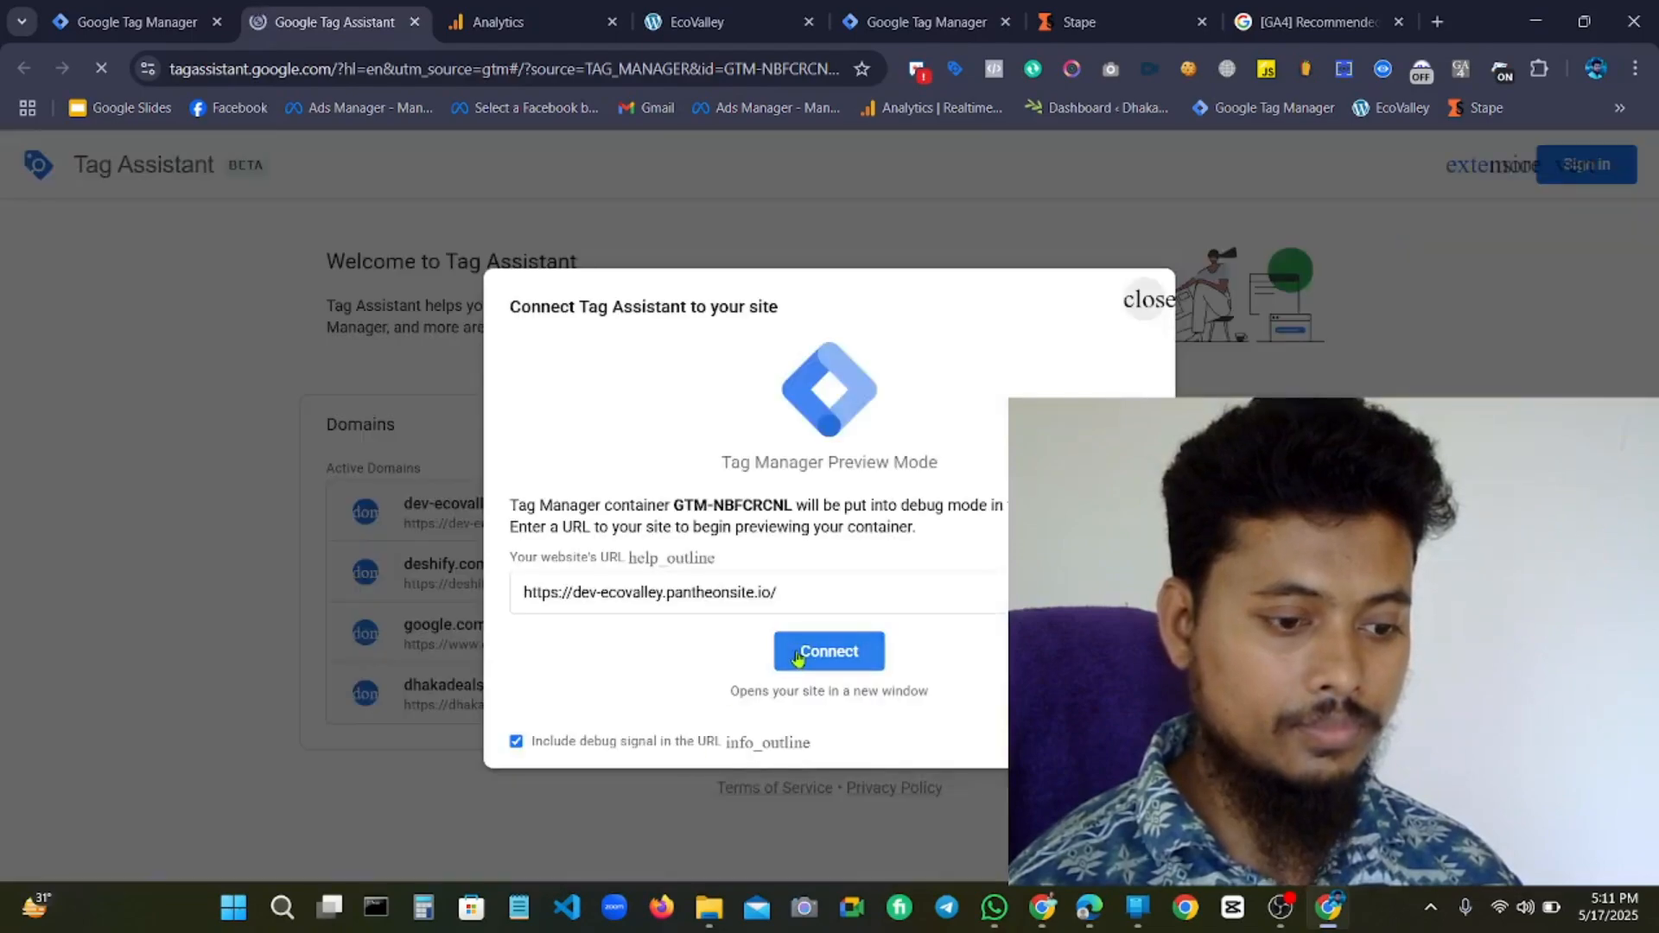
{"action": "left_click", "coordinate": [797, 657]}
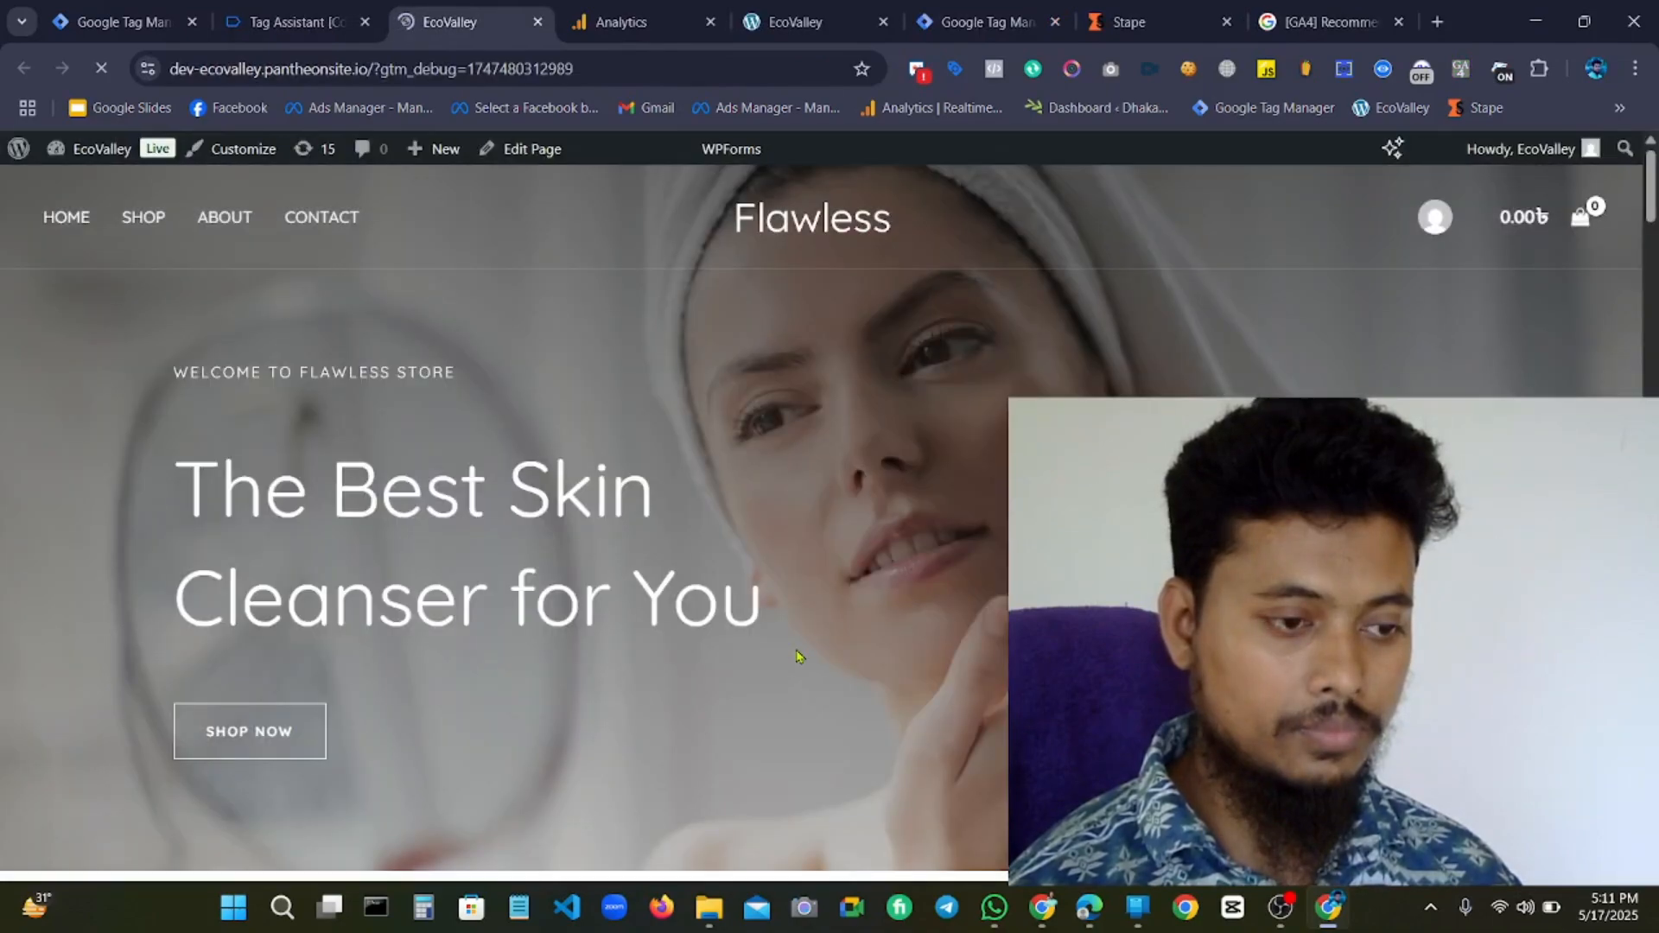
Back in GA4 DebugView, examine the earliest scroll event's parameters, including page_title, and its user properties, then close its details.
{"action": "left_click", "coordinate": [596, 10]}
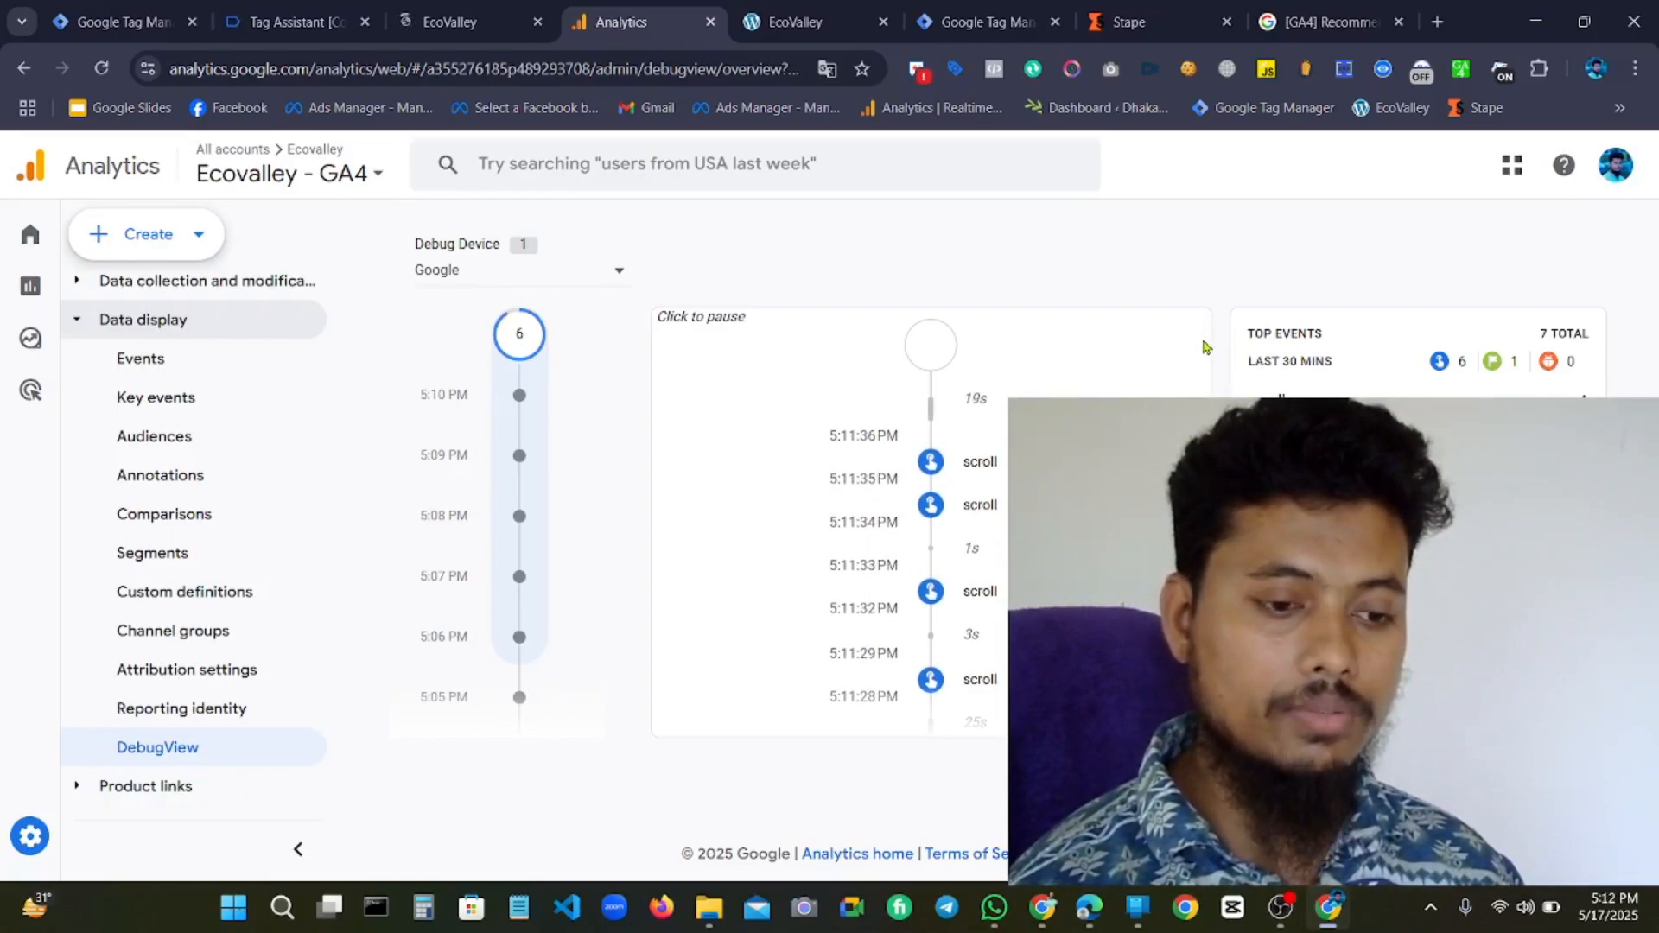
{"action": "scroll", "coordinate": [933, 415], "scroll_direction": "down", "scroll_amount": 3}
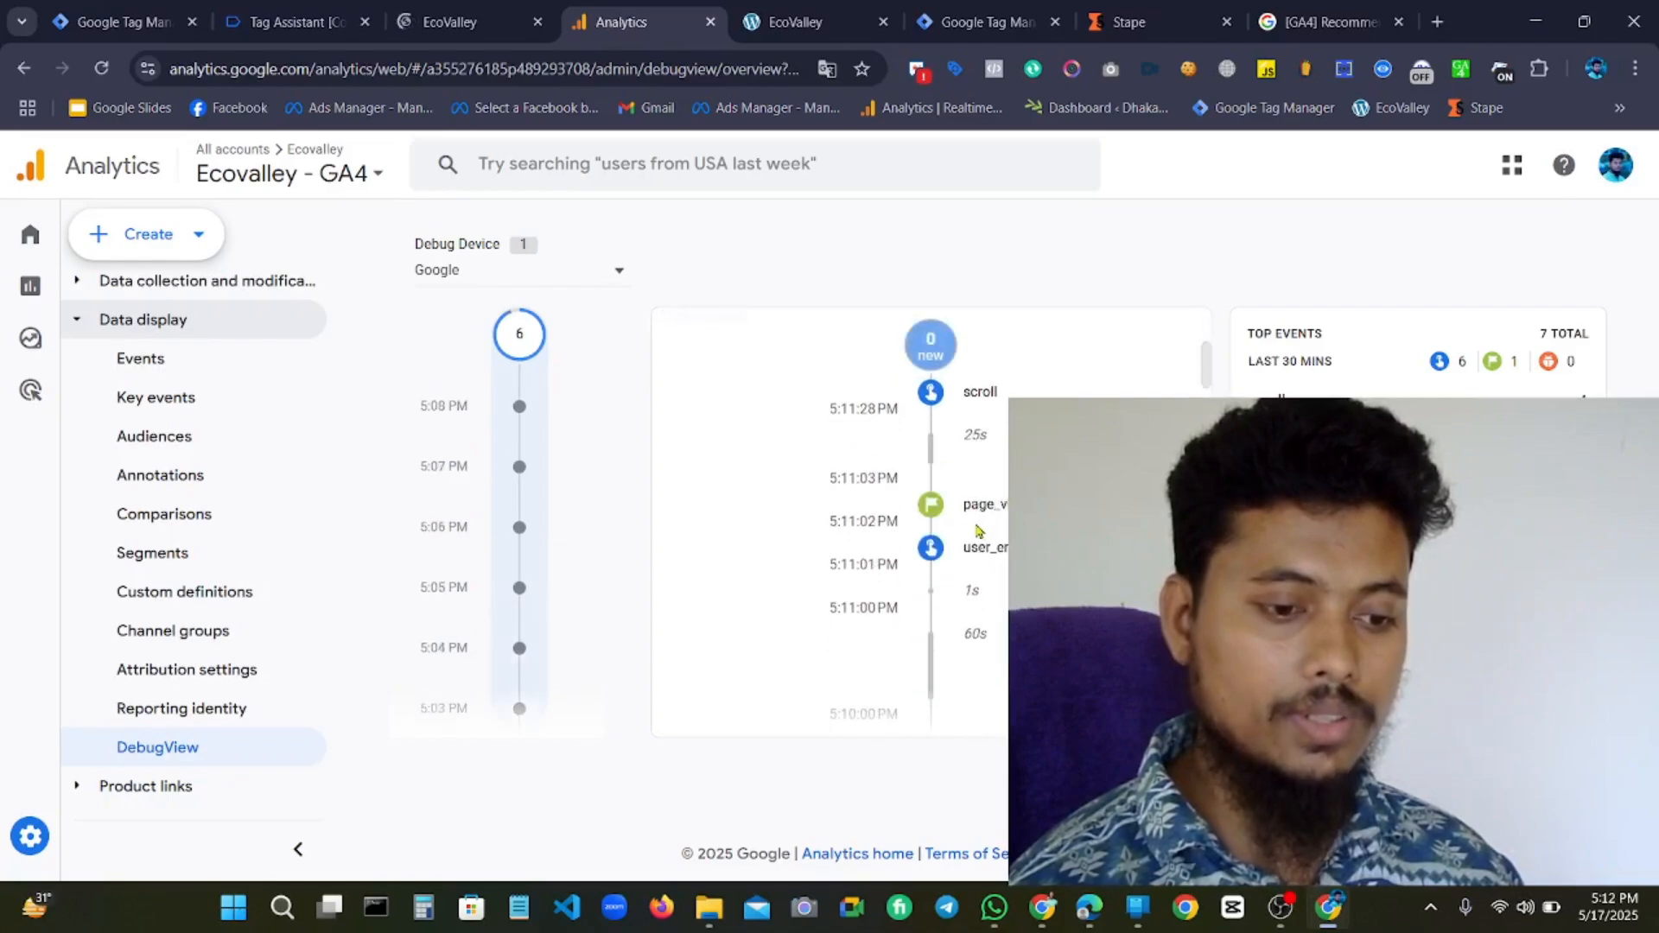
{"action": "left_click", "coordinate": [931, 405]}
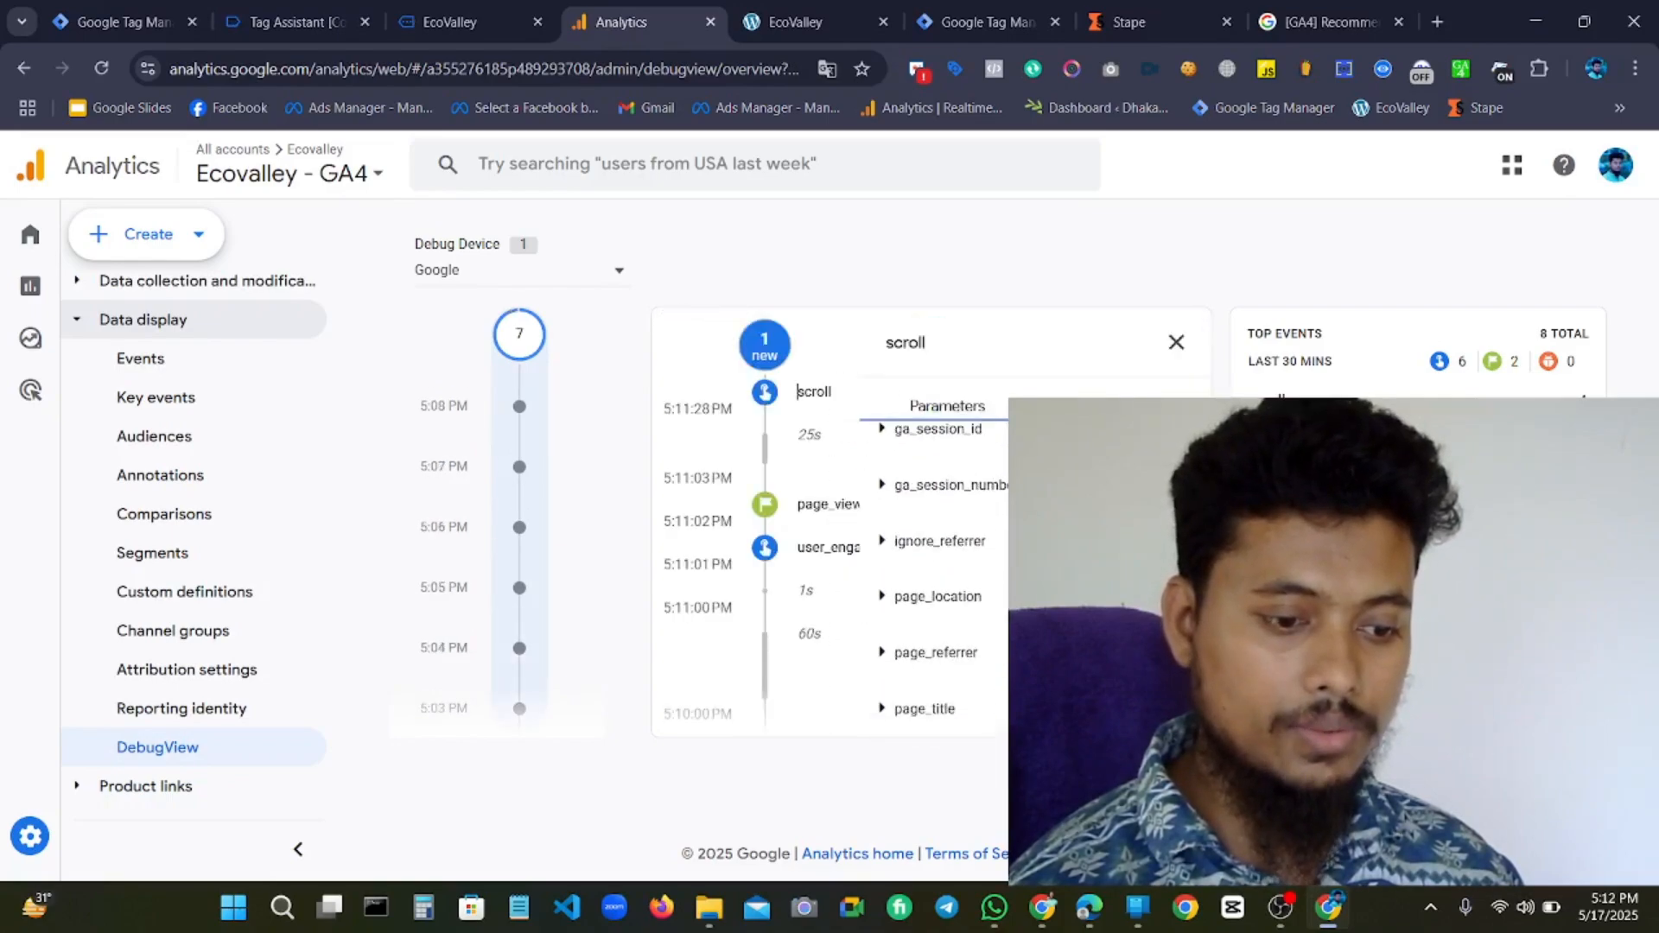
{"action": "left_click", "coordinate": [1144, 403]}
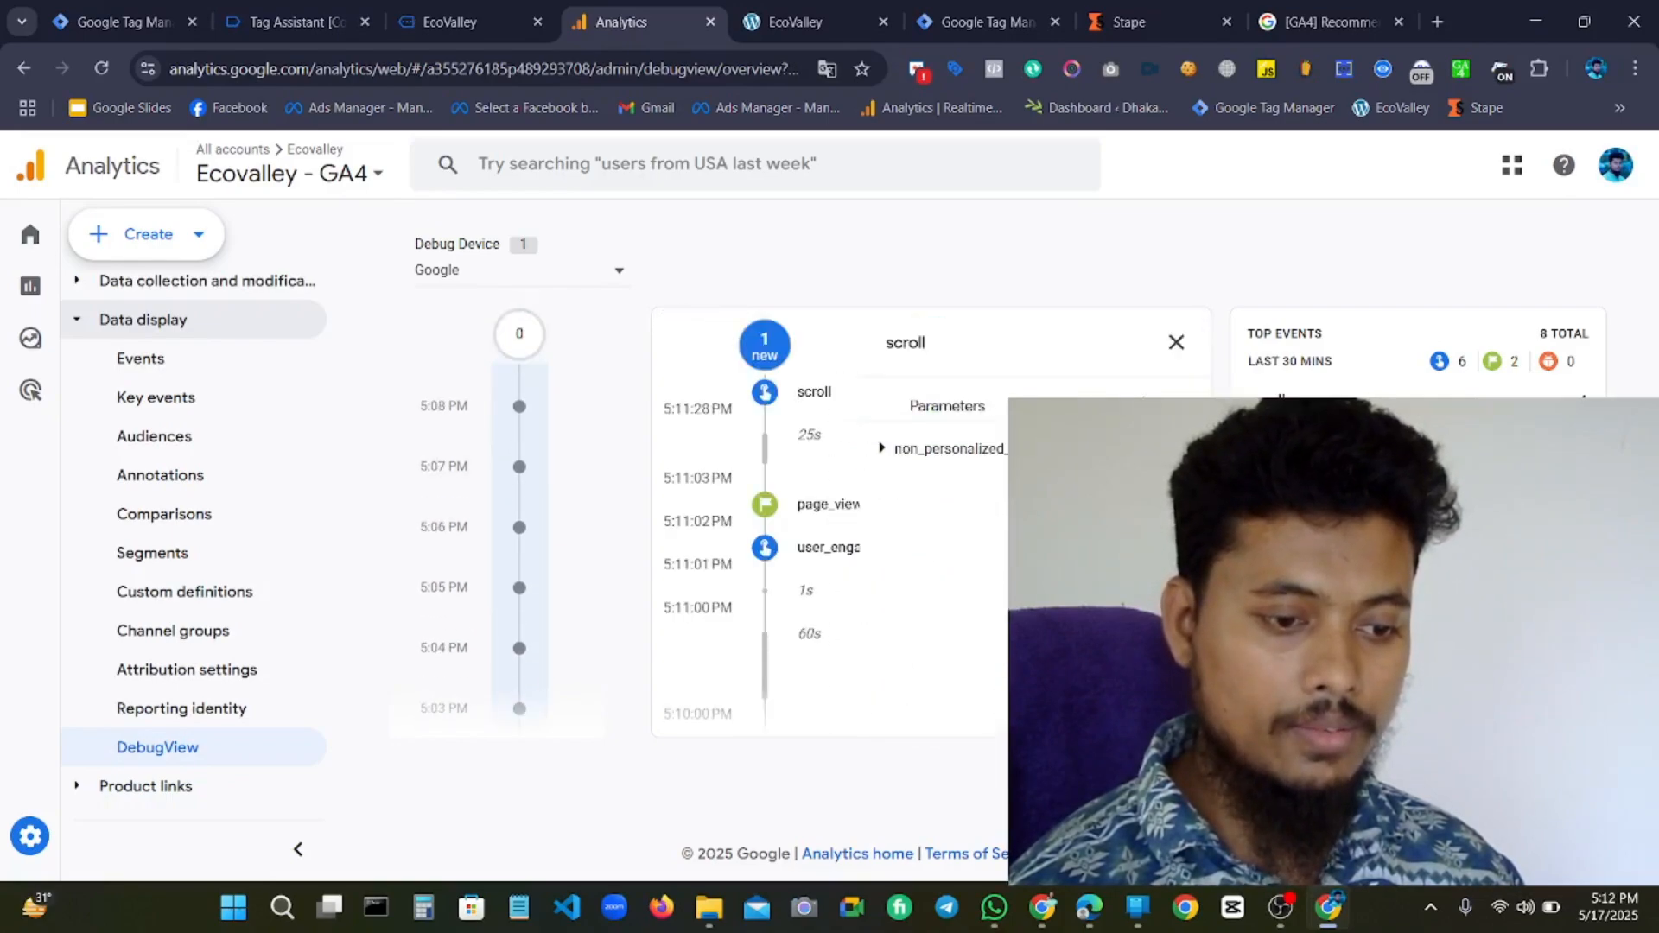
{"action": "left_click", "coordinate": [947, 408]}
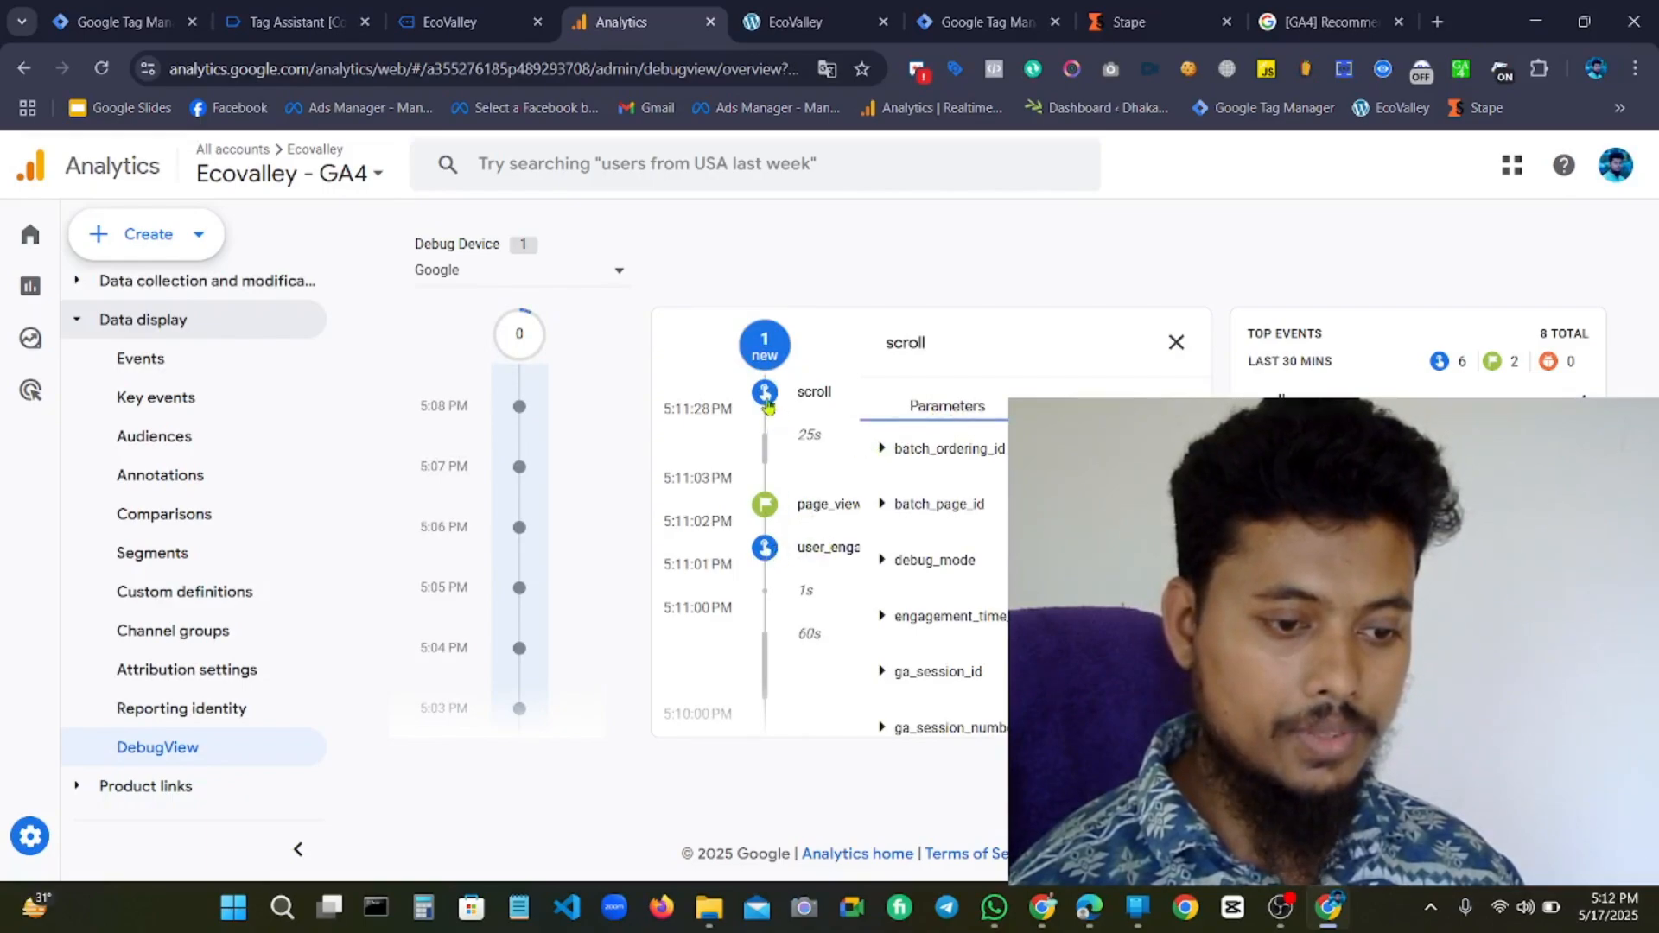
{"action": "scroll", "coordinate": [962, 594], "scroll_direction": "down", "scroll_amount": 3}
{"action": "scroll", "coordinate": [947, 702], "scroll_direction": "down", "scroll_amount": 1}
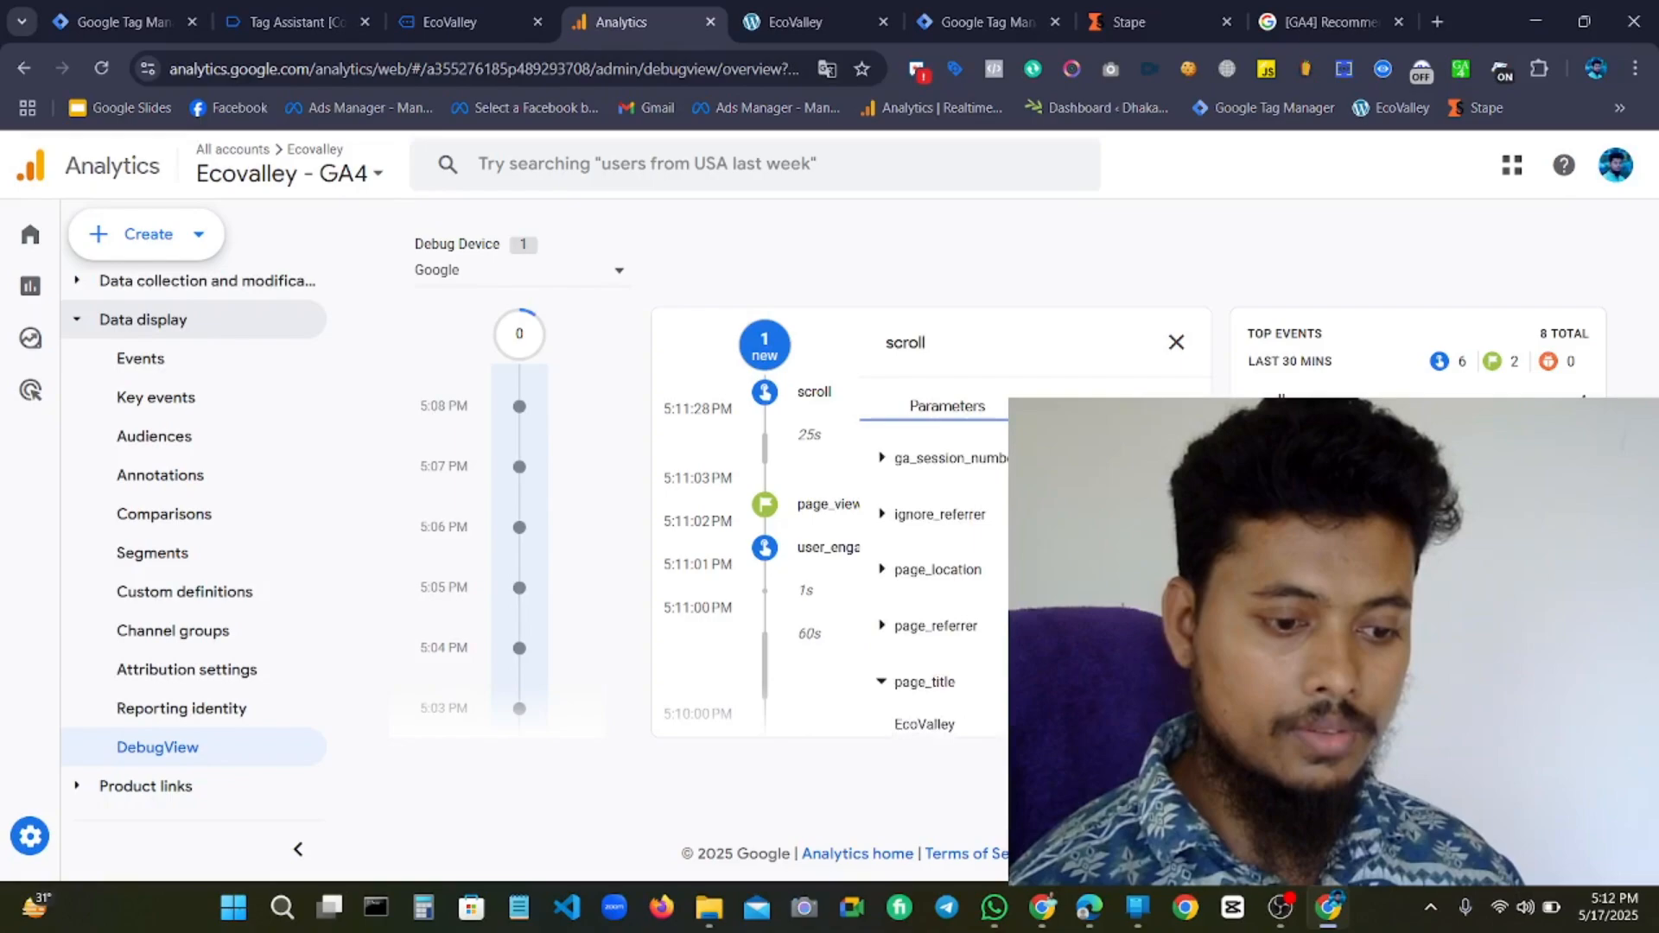
{"action": "scroll", "coordinate": [946, 702], "scroll_direction": "up", "scroll_amount": 5}
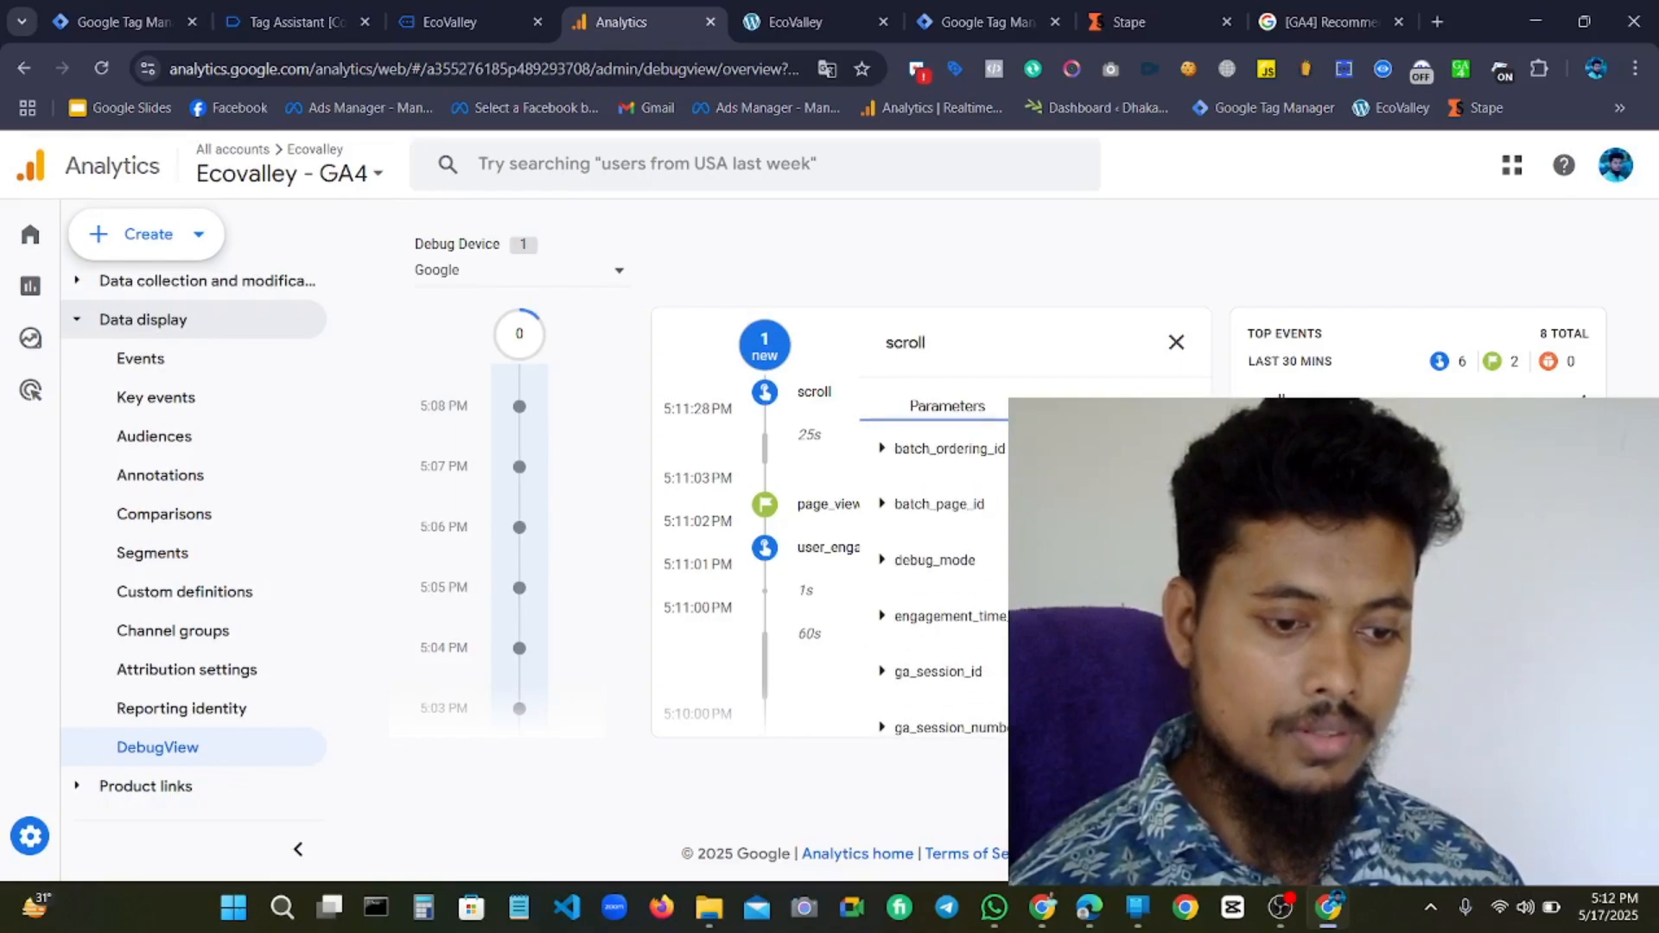
{"action": "scroll", "coordinate": [1000, 467], "scroll_direction": "down", "scroll_amount": 10}
{"action": "left_click", "coordinate": [997, 458]}
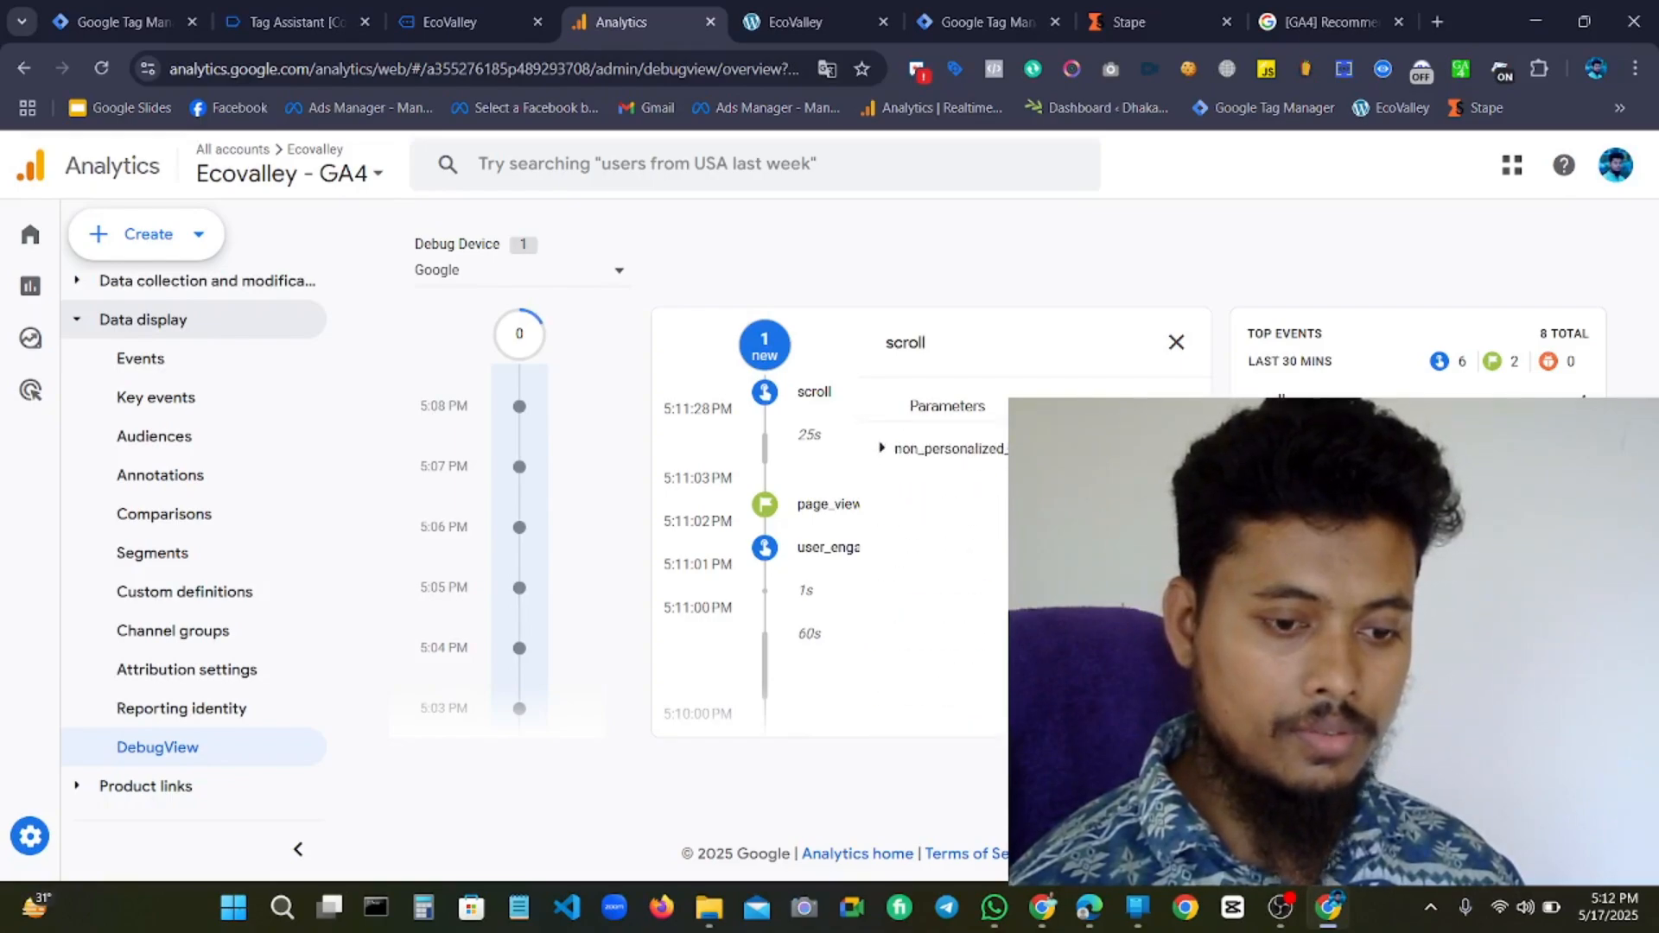
{"action": "left_click", "coordinate": [1173, 344]}
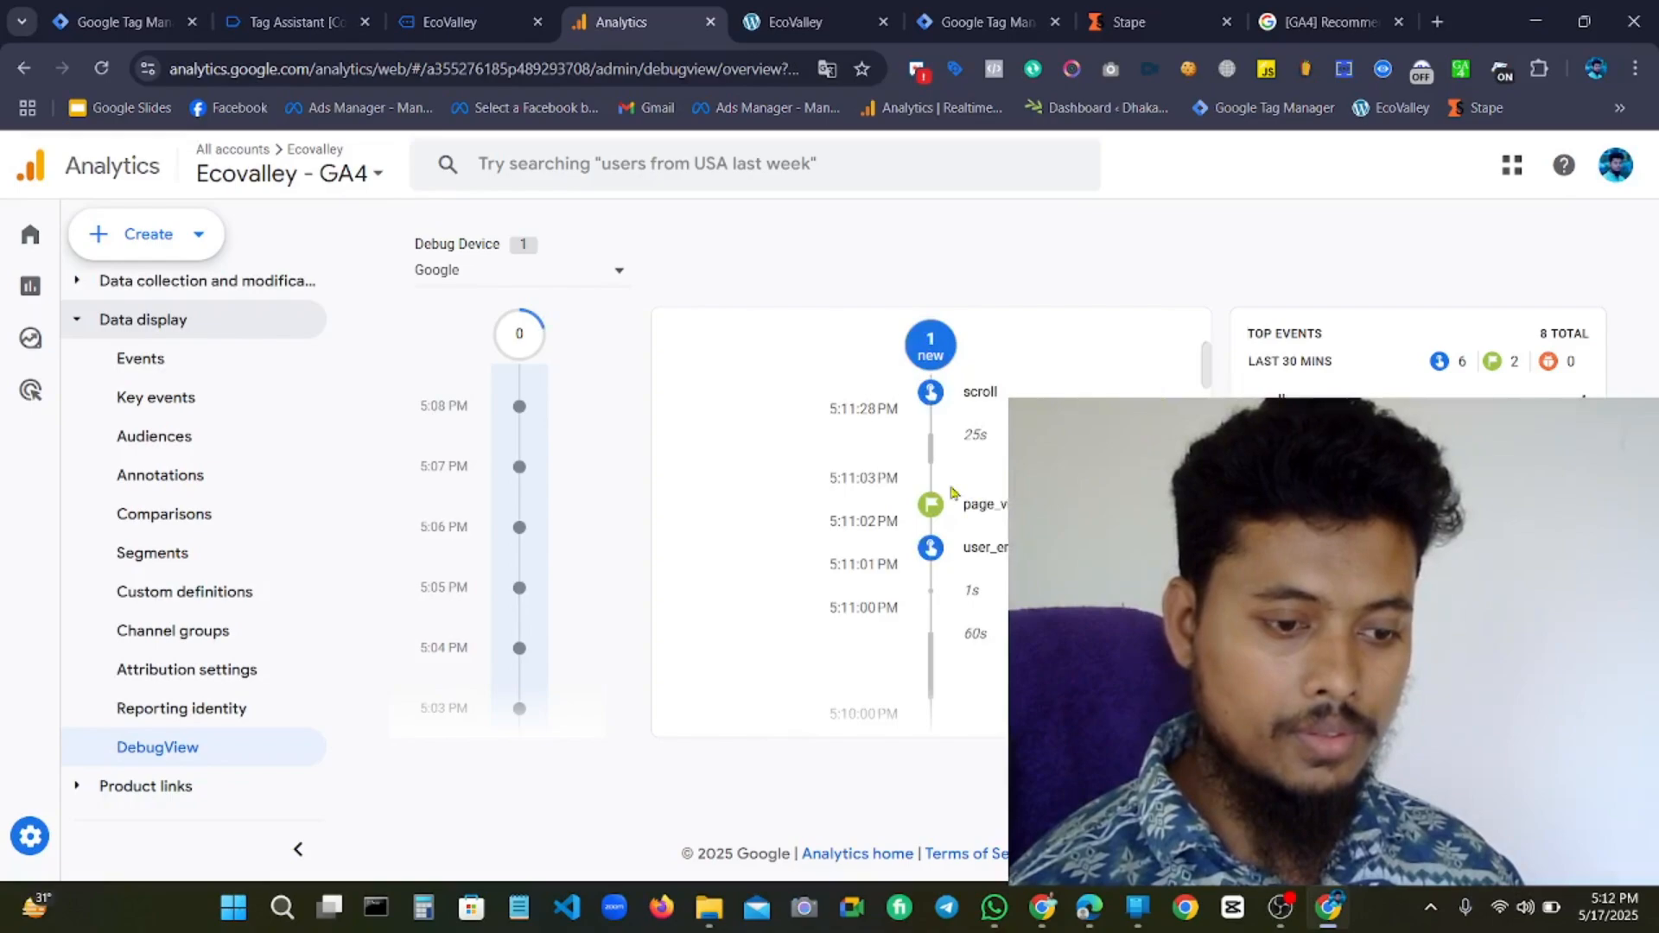
Open another recent scroll event on the DebugView timeline and examine its list of parameters.
{"action": "left_click", "coordinate": [932, 513]}
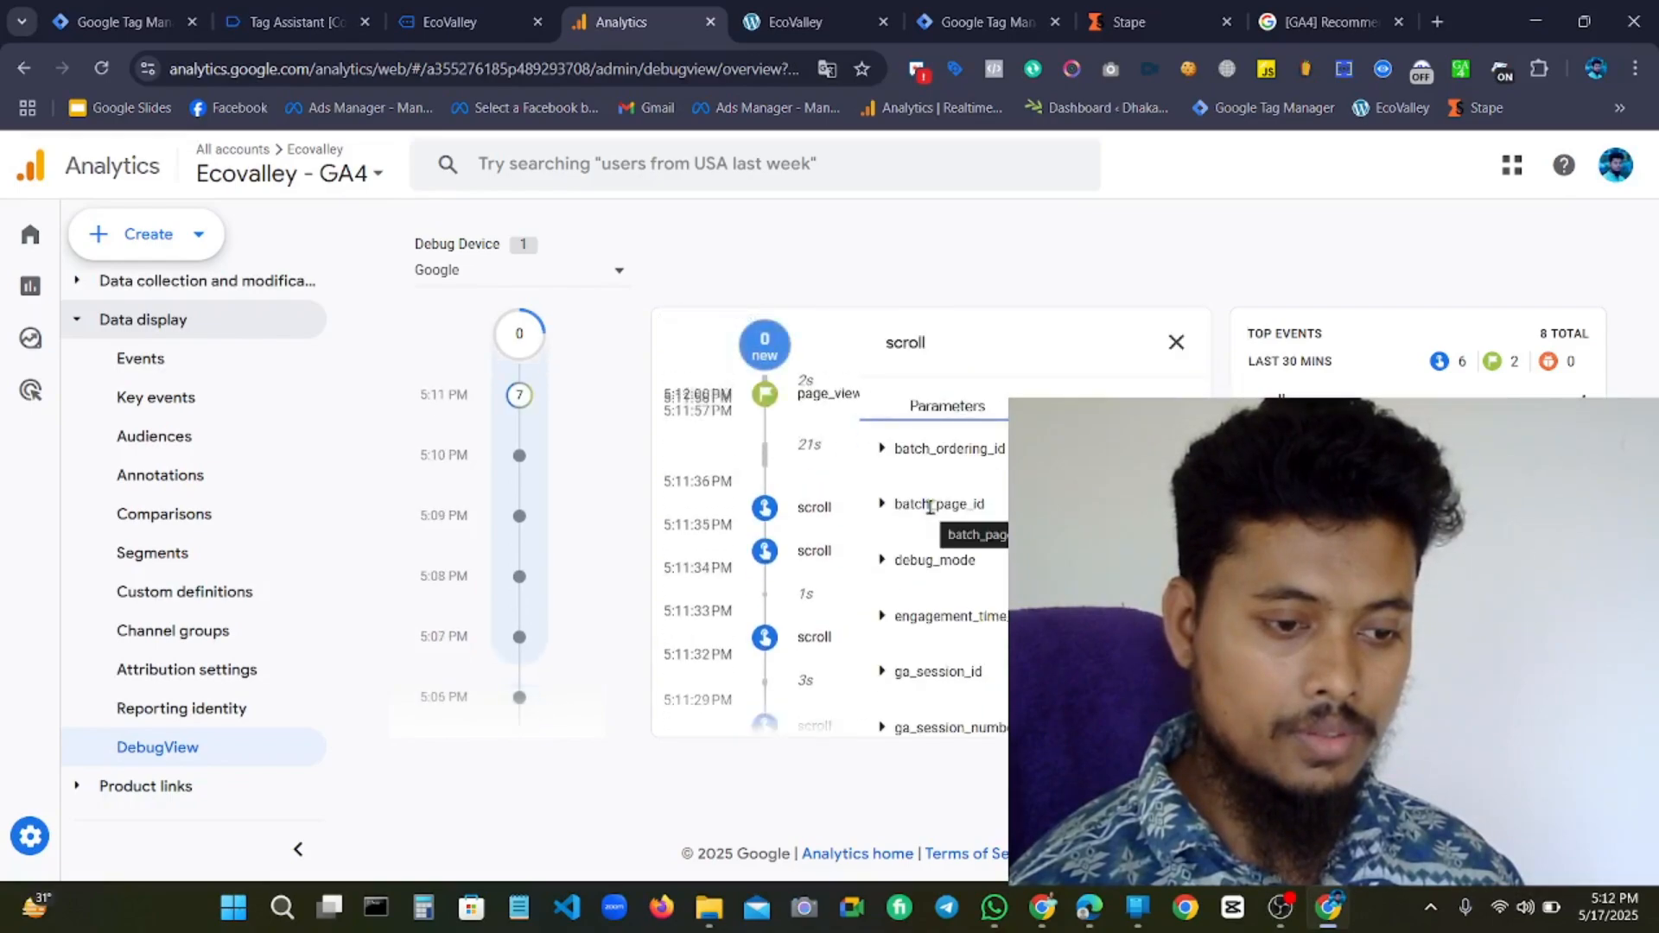
{"action": "left_click", "coordinate": [798, 652]}
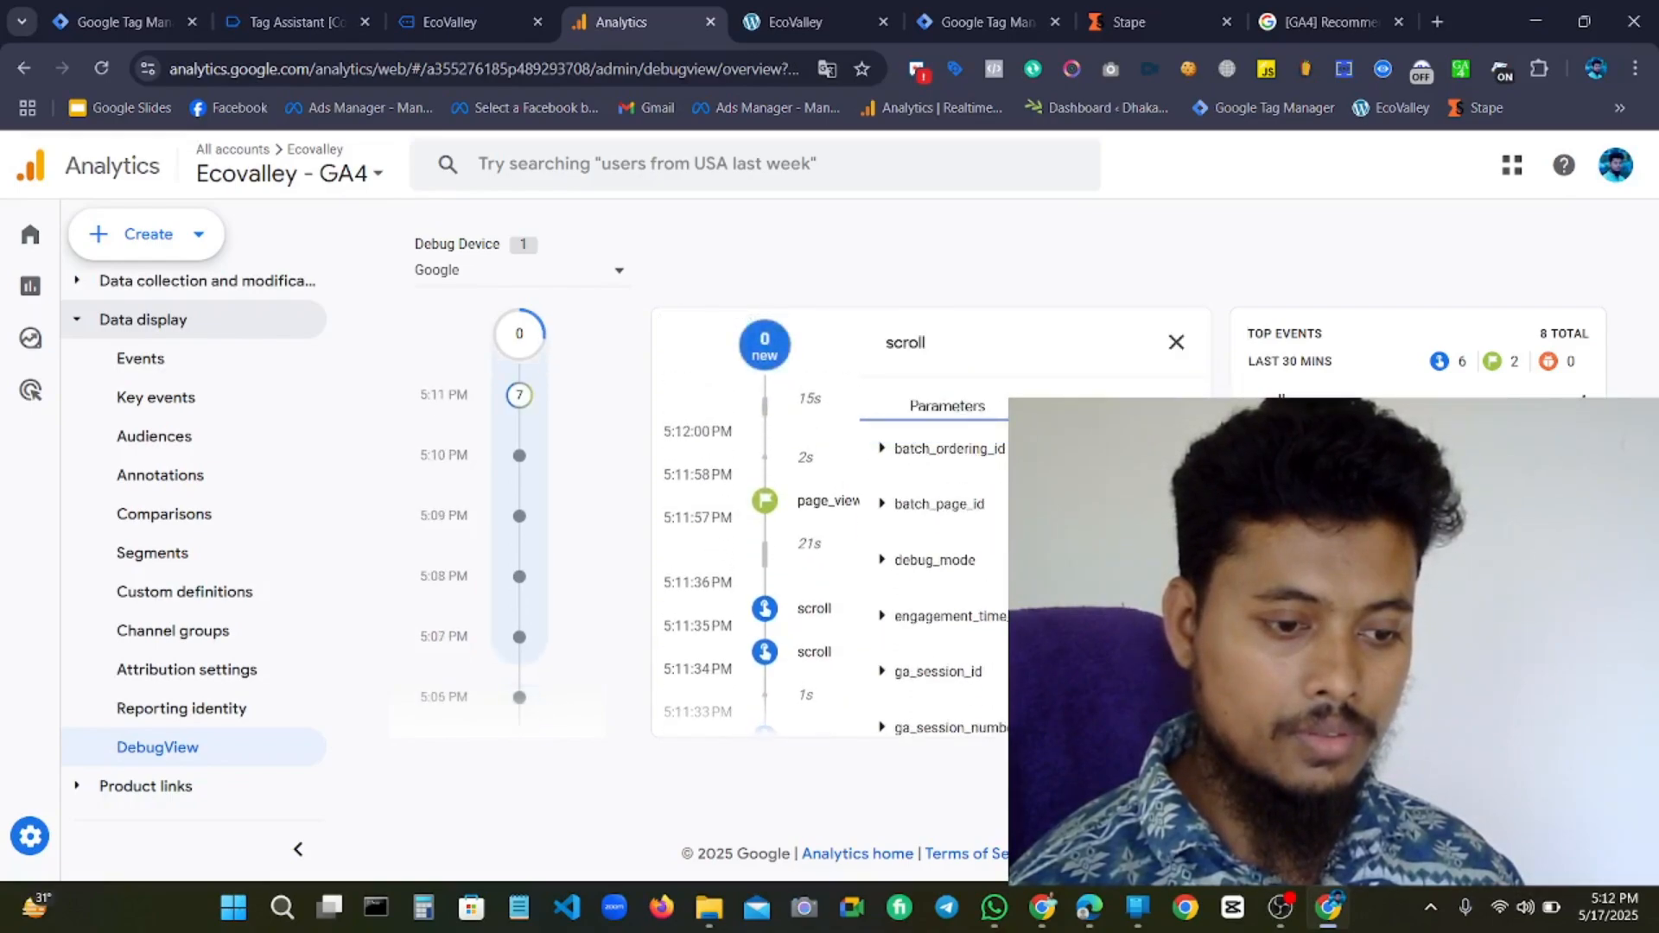
{"action": "scroll", "coordinate": [993, 612], "scroll_direction": "down", "scroll_amount": 3}
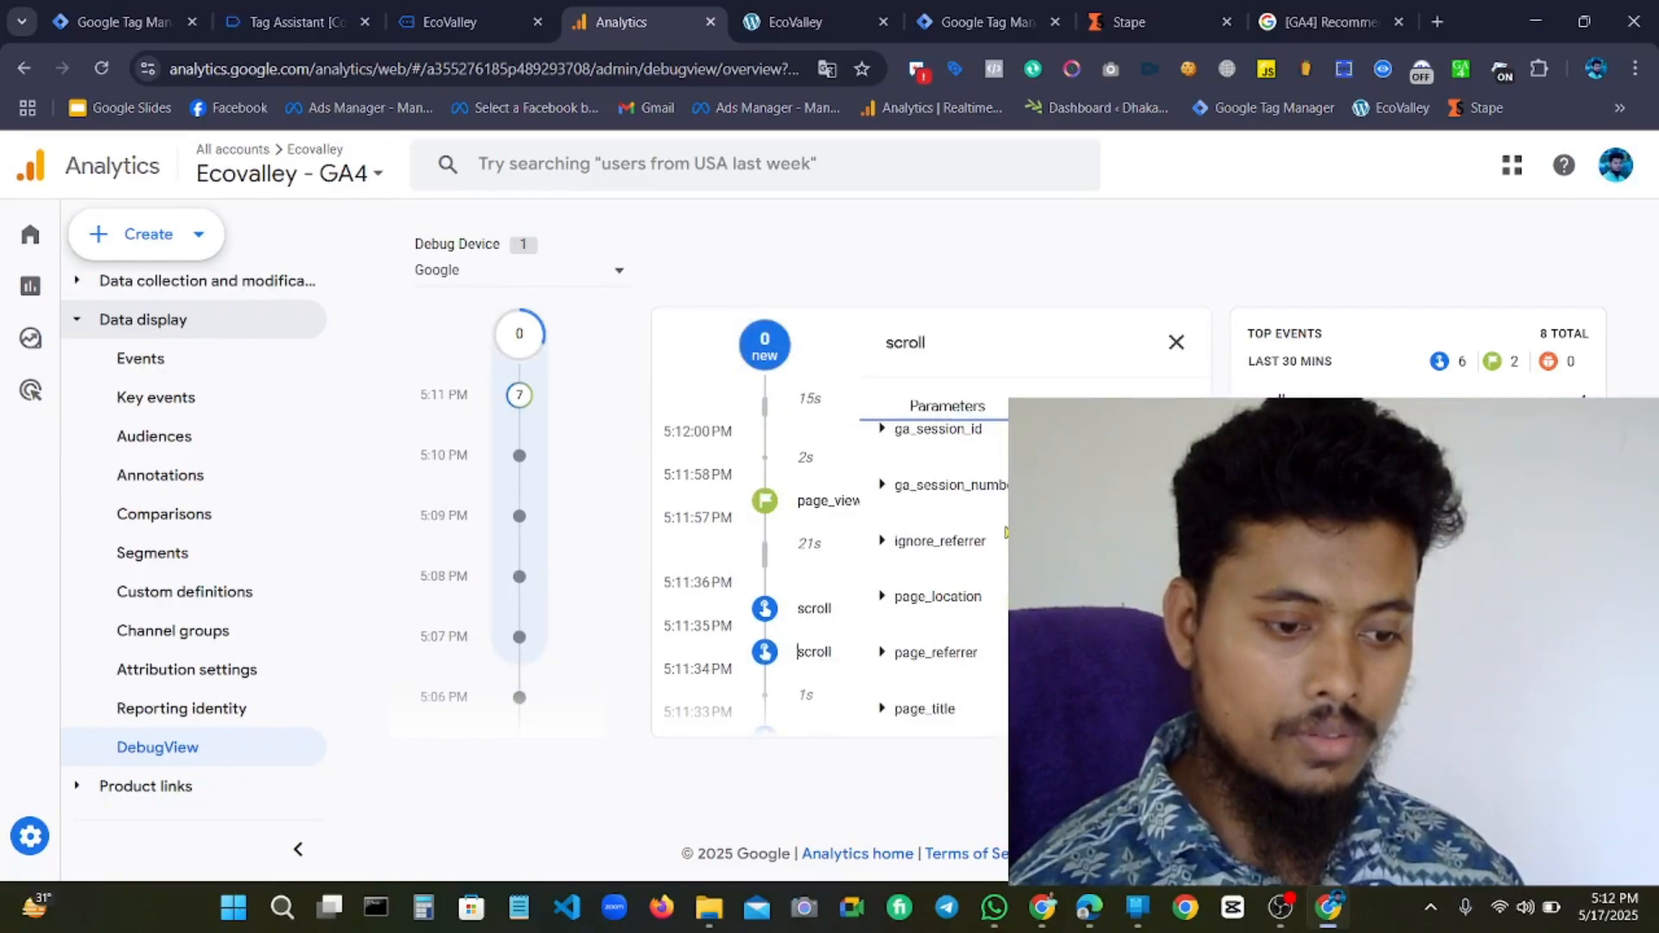
{"action": "scroll", "coordinate": [942, 579], "scroll_direction": "up", "scroll_amount": 3}
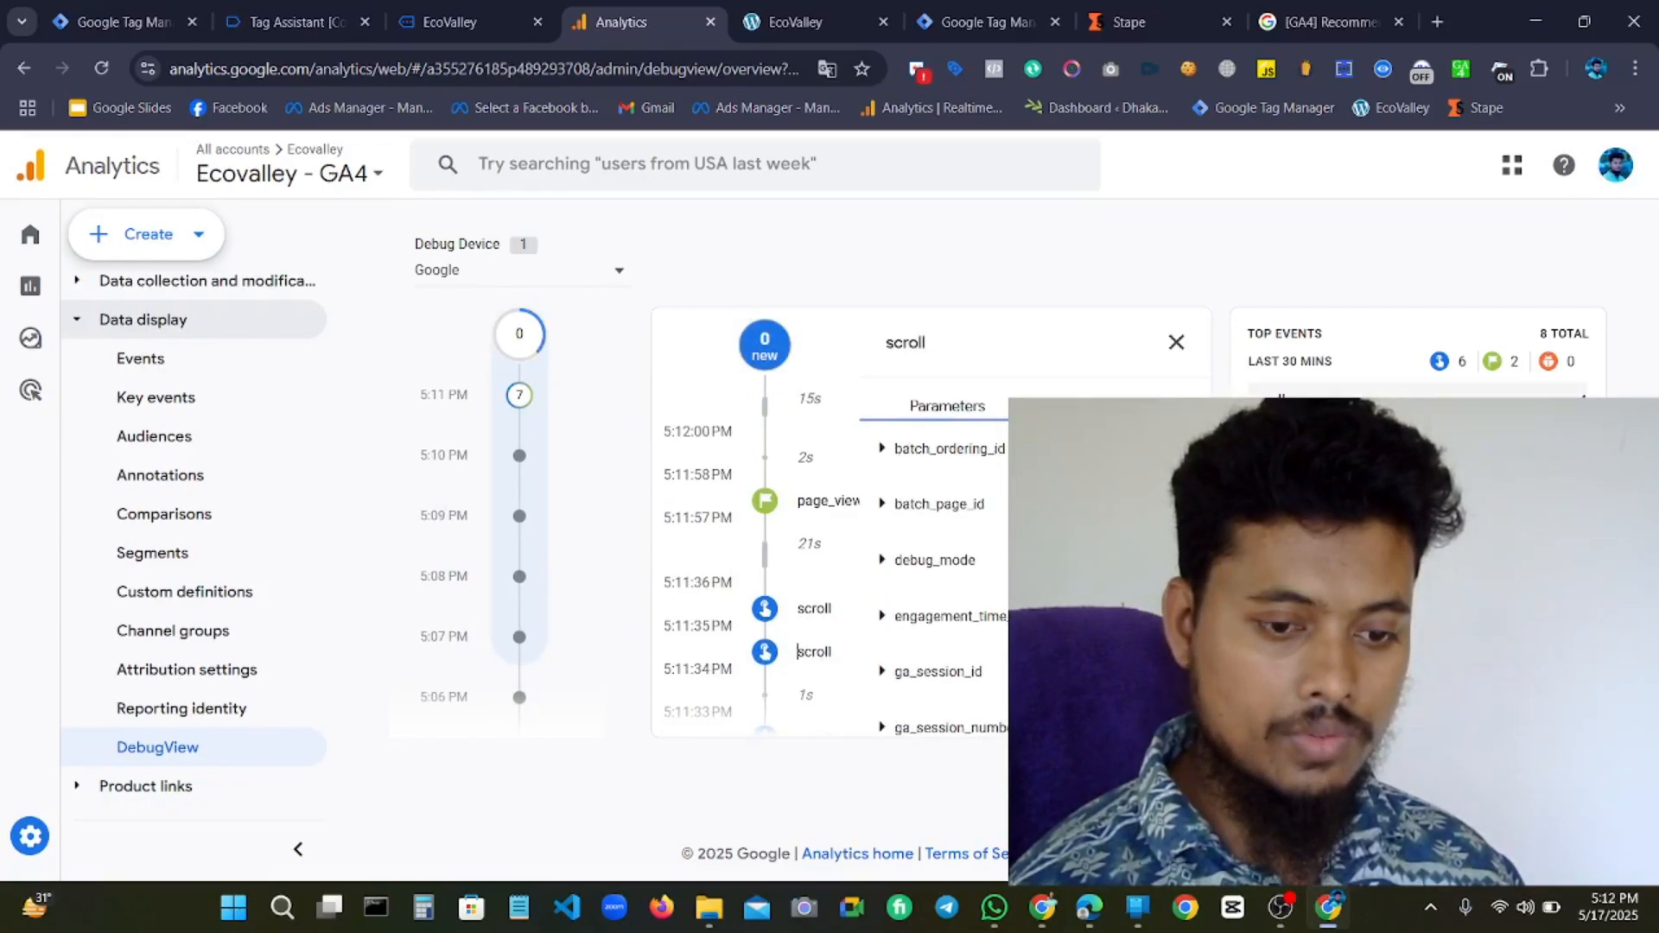
Open the scroll summary from Top Events and examine the details under batch_ordering_id values 2 and 4.
{"action": "left_click", "coordinate": [1258, 403]}
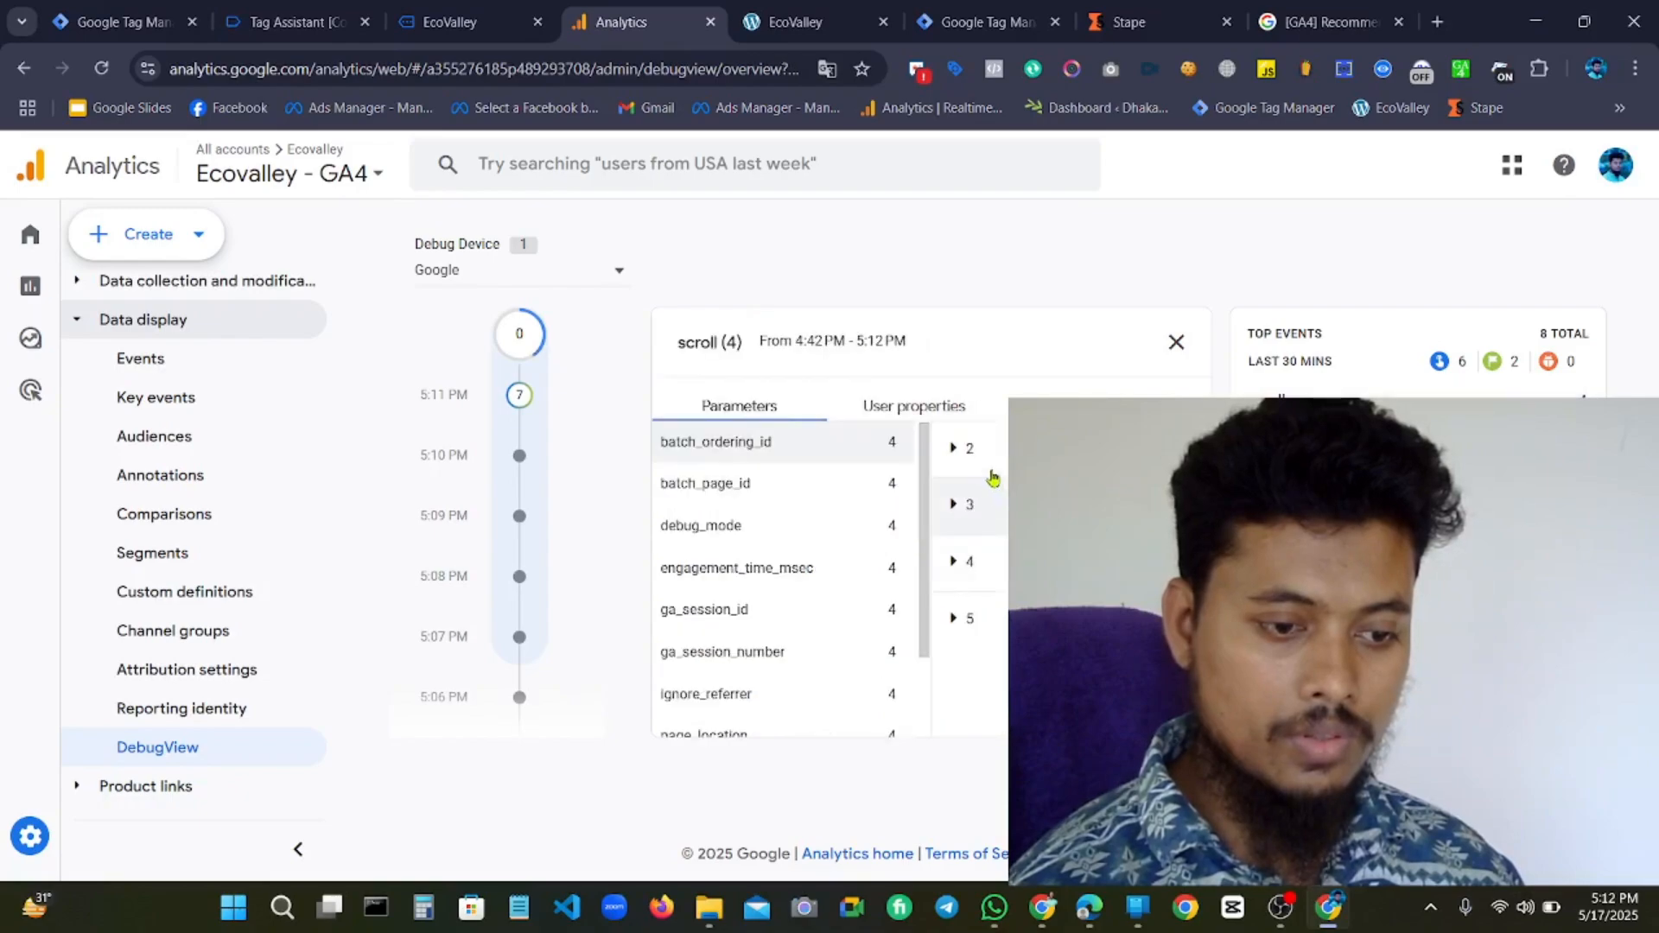
{"action": "left_click", "coordinate": [956, 449]}
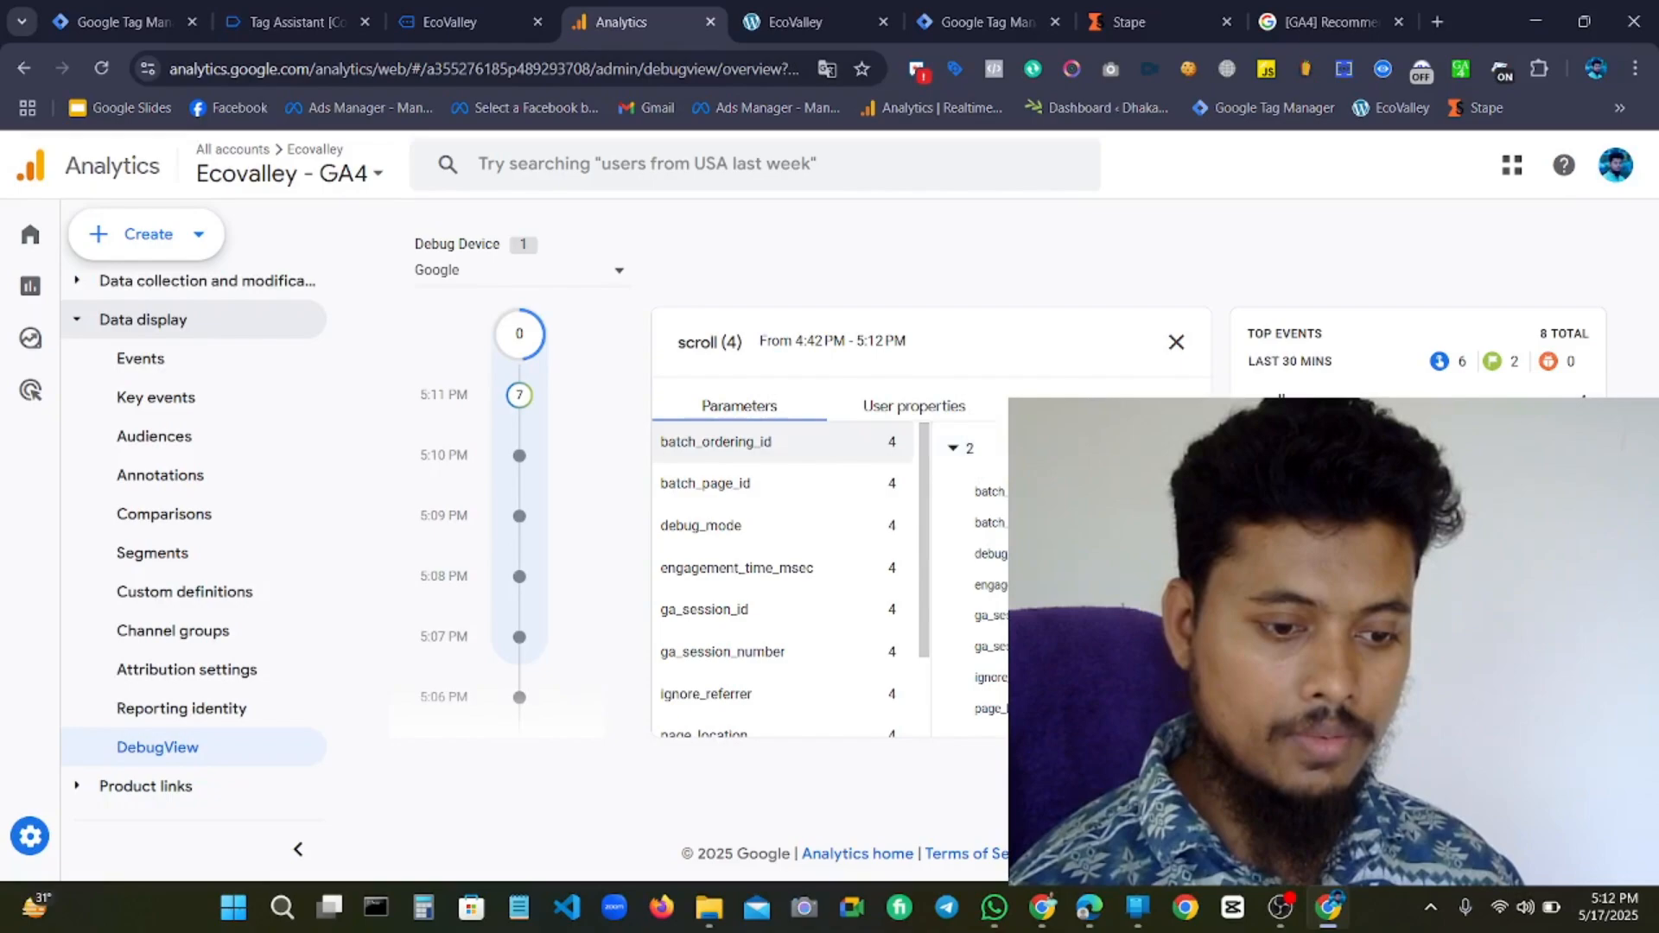
{"action": "scroll", "coordinate": [968, 570], "scroll_direction": "down", "scroll_amount": 1}
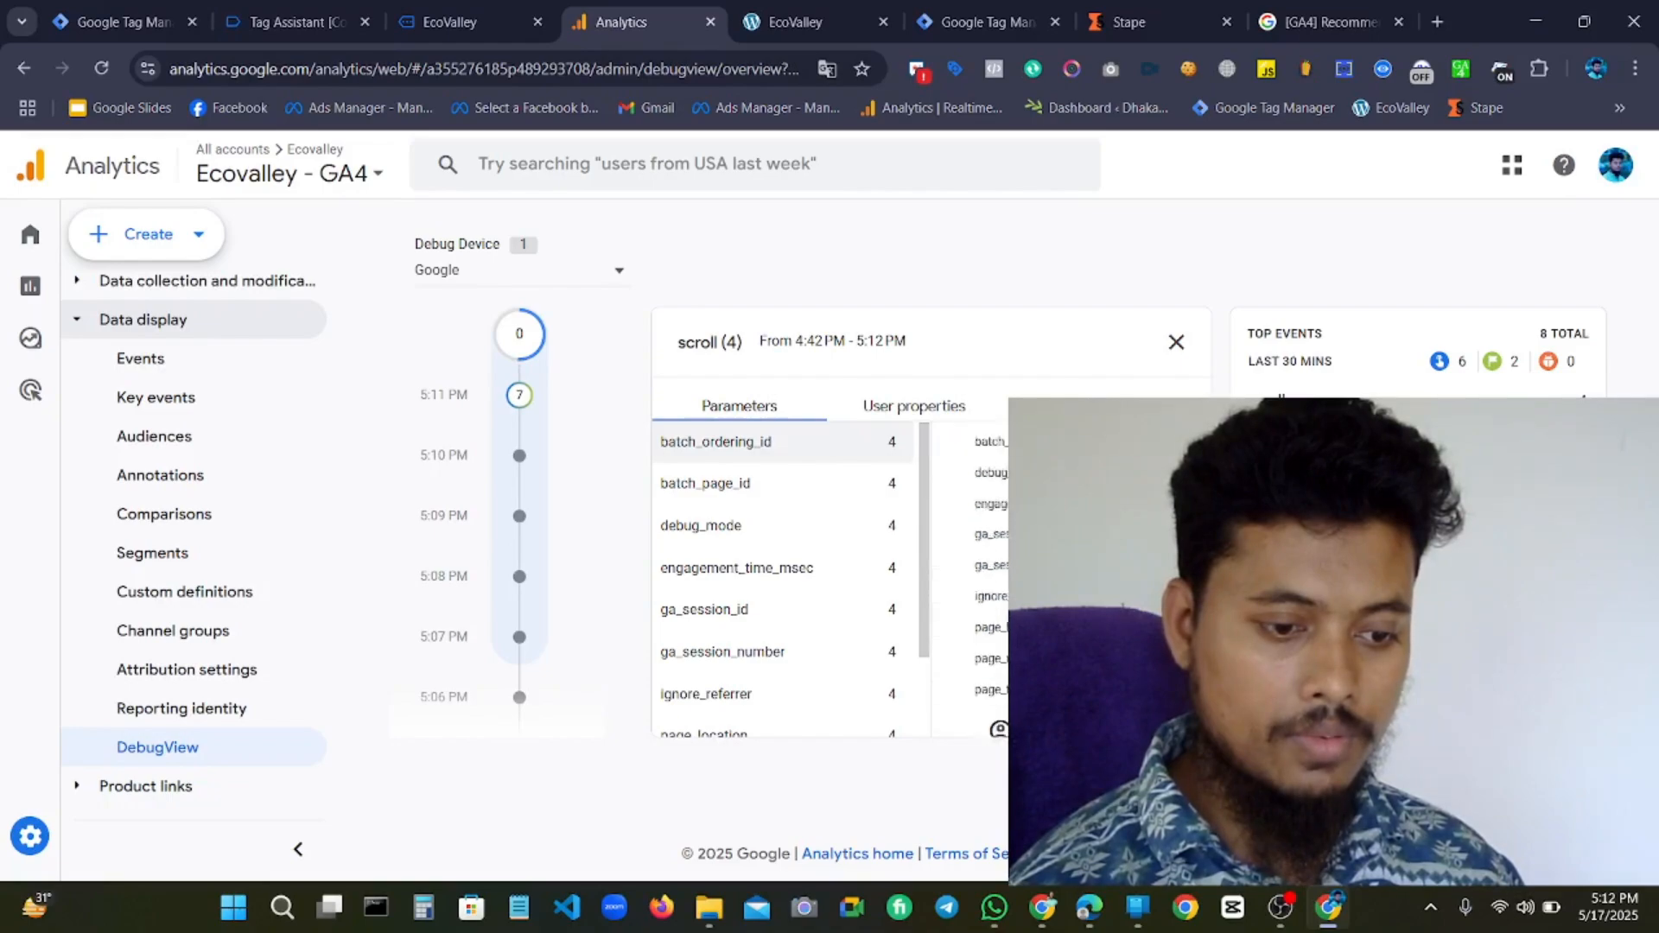
{"action": "scroll", "coordinate": [959, 518], "scroll_direction": "up", "scroll_amount": 1}
{"action": "left_click", "coordinate": [952, 452]}
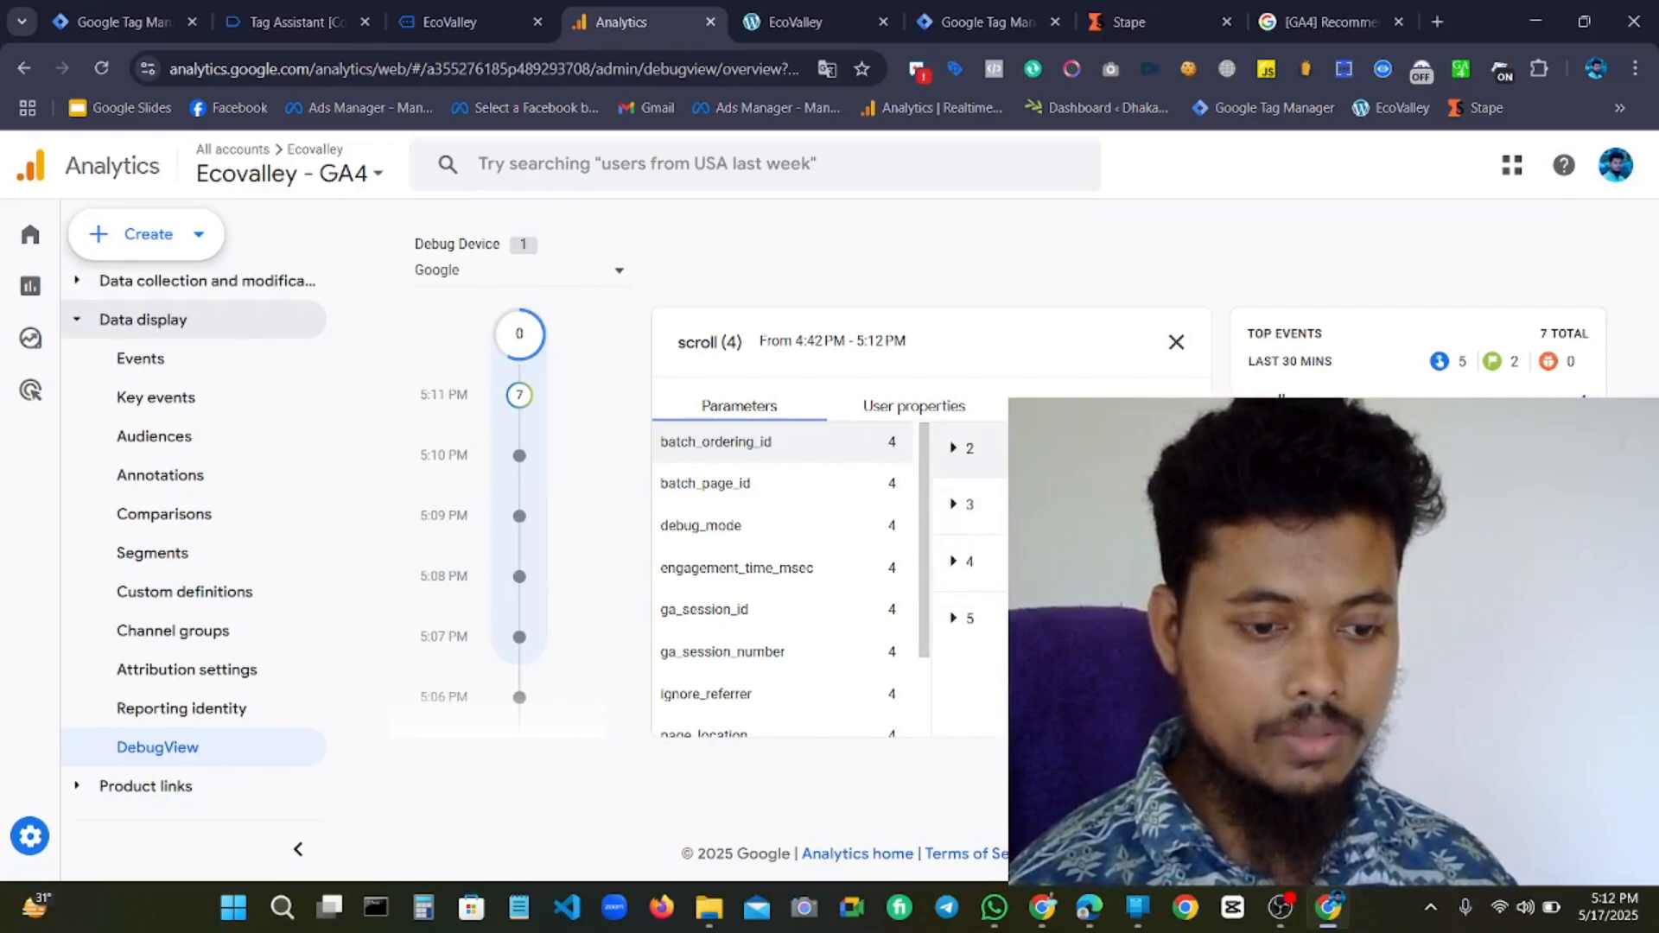
{"action": "left_click", "coordinate": [944, 577]}
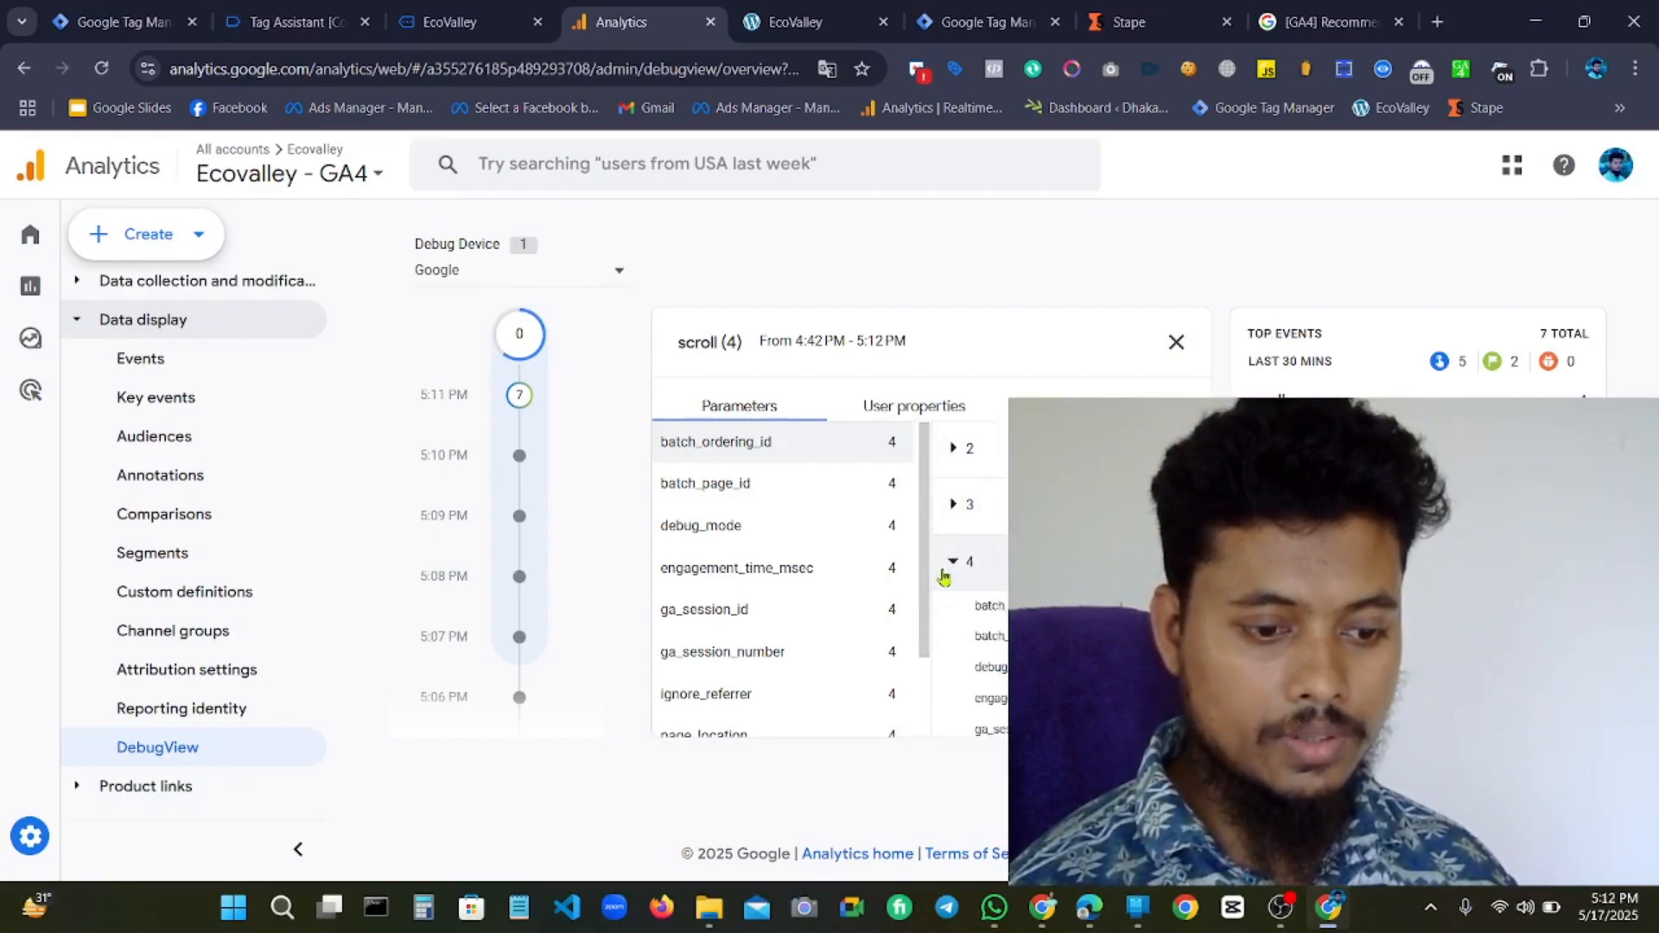
{"action": "scroll", "coordinate": [968, 605], "scroll_direction": "down", "scroll_amount": 3}
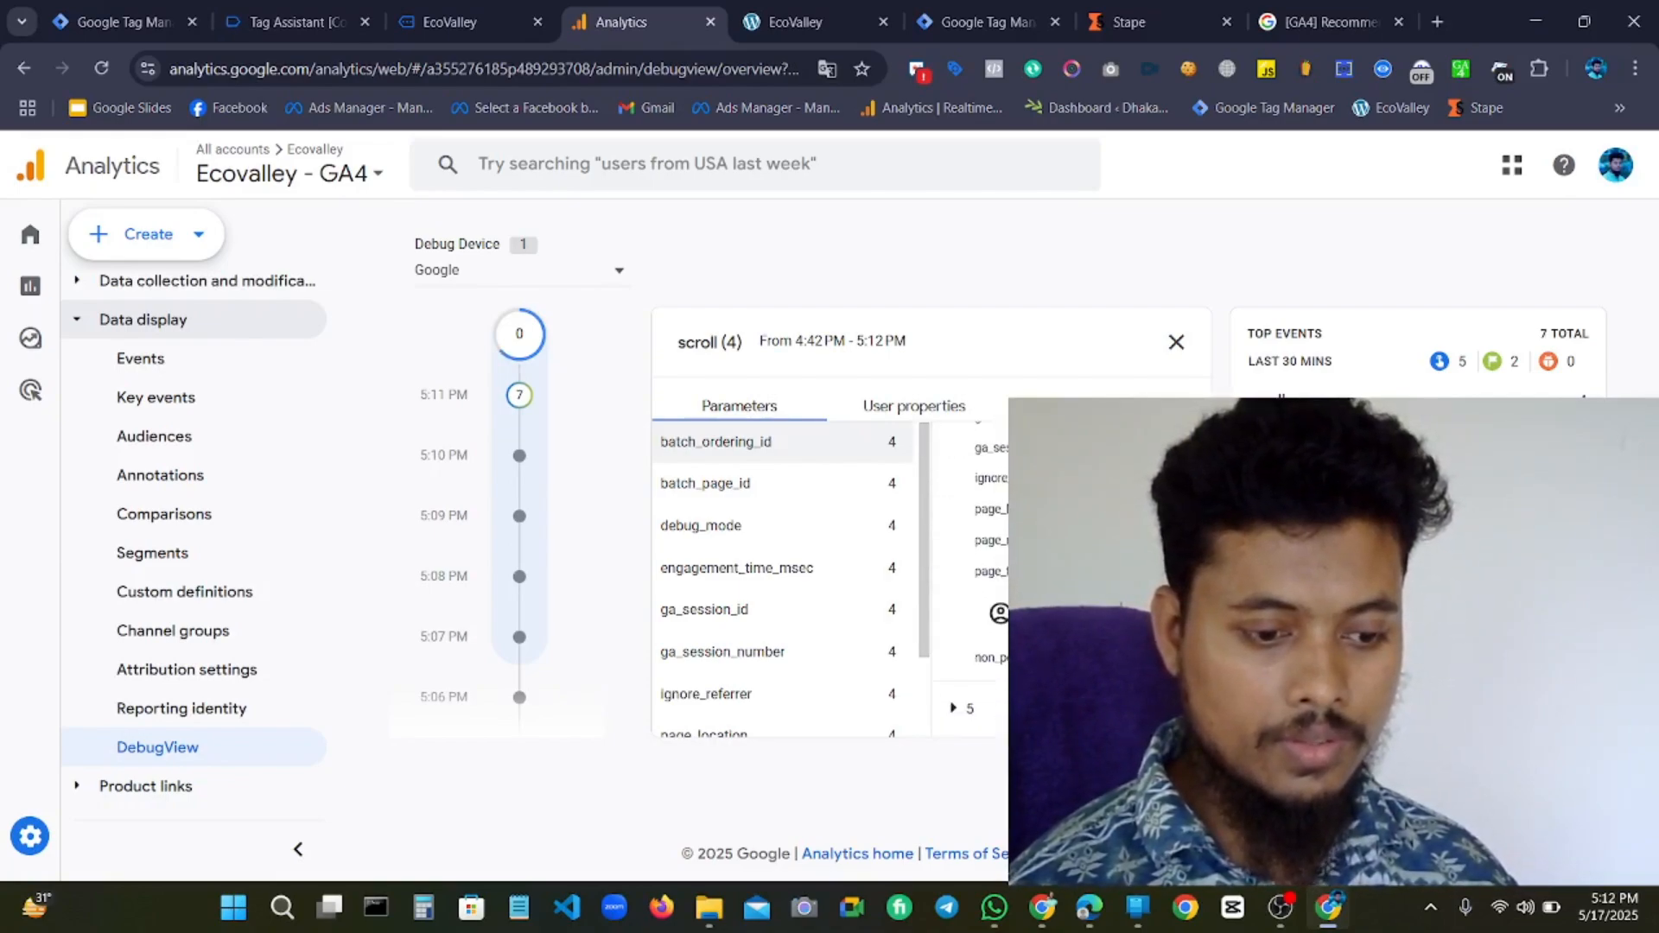
{"action": "scroll", "coordinate": [975, 722], "scroll_direction": "up", "scroll_amount": 1}
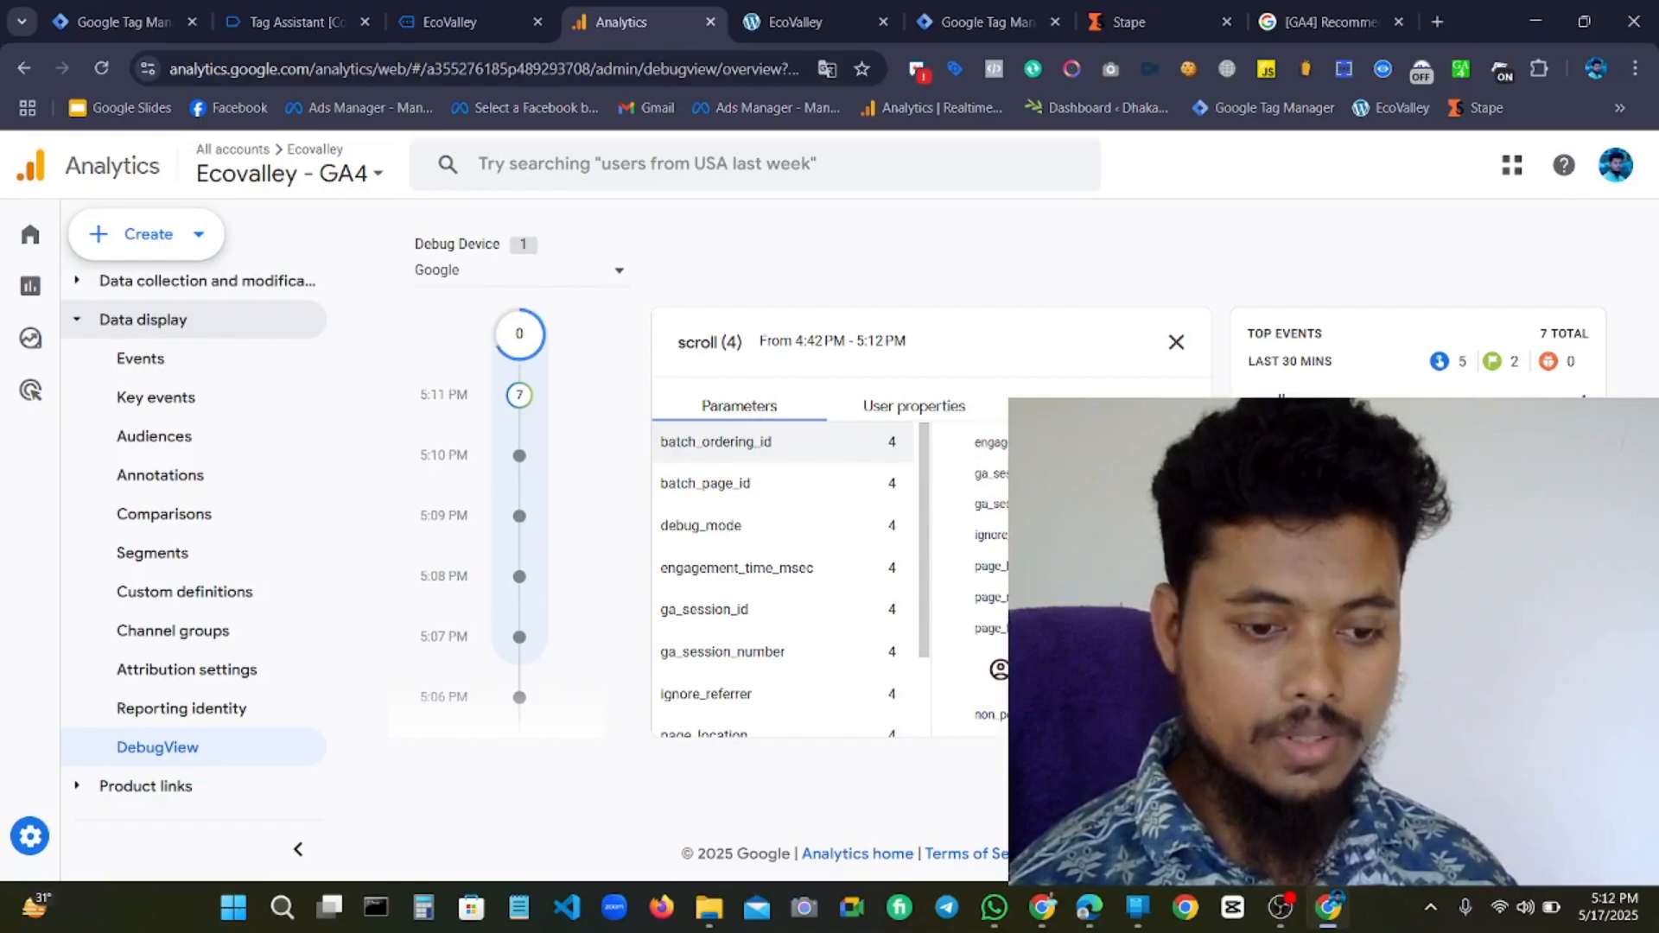
Reopen the scroll summary, check its user properties and the timeline of scroll events with non_personalized_ads = 0, and return to the summary.
{"action": "left_click", "coordinate": [1296, 407]}
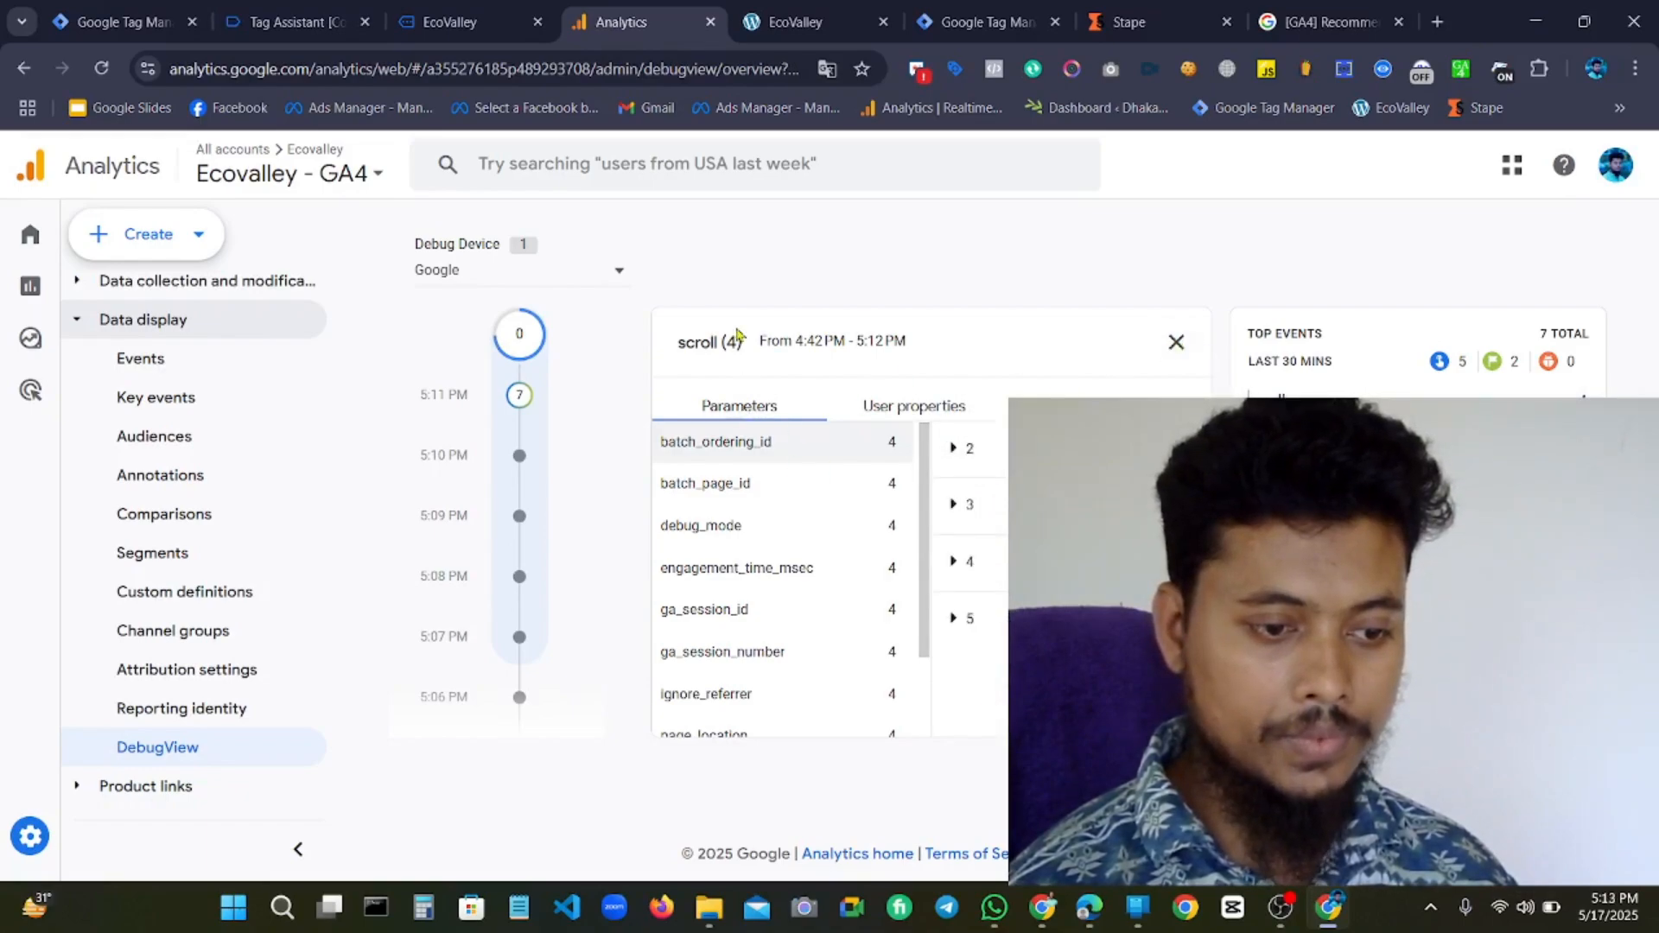
{"action": "left_click_drag", "start_coordinate": [803, 331], "coordinate": [918, 326]}
{"action": "left_click", "coordinate": [936, 412]}
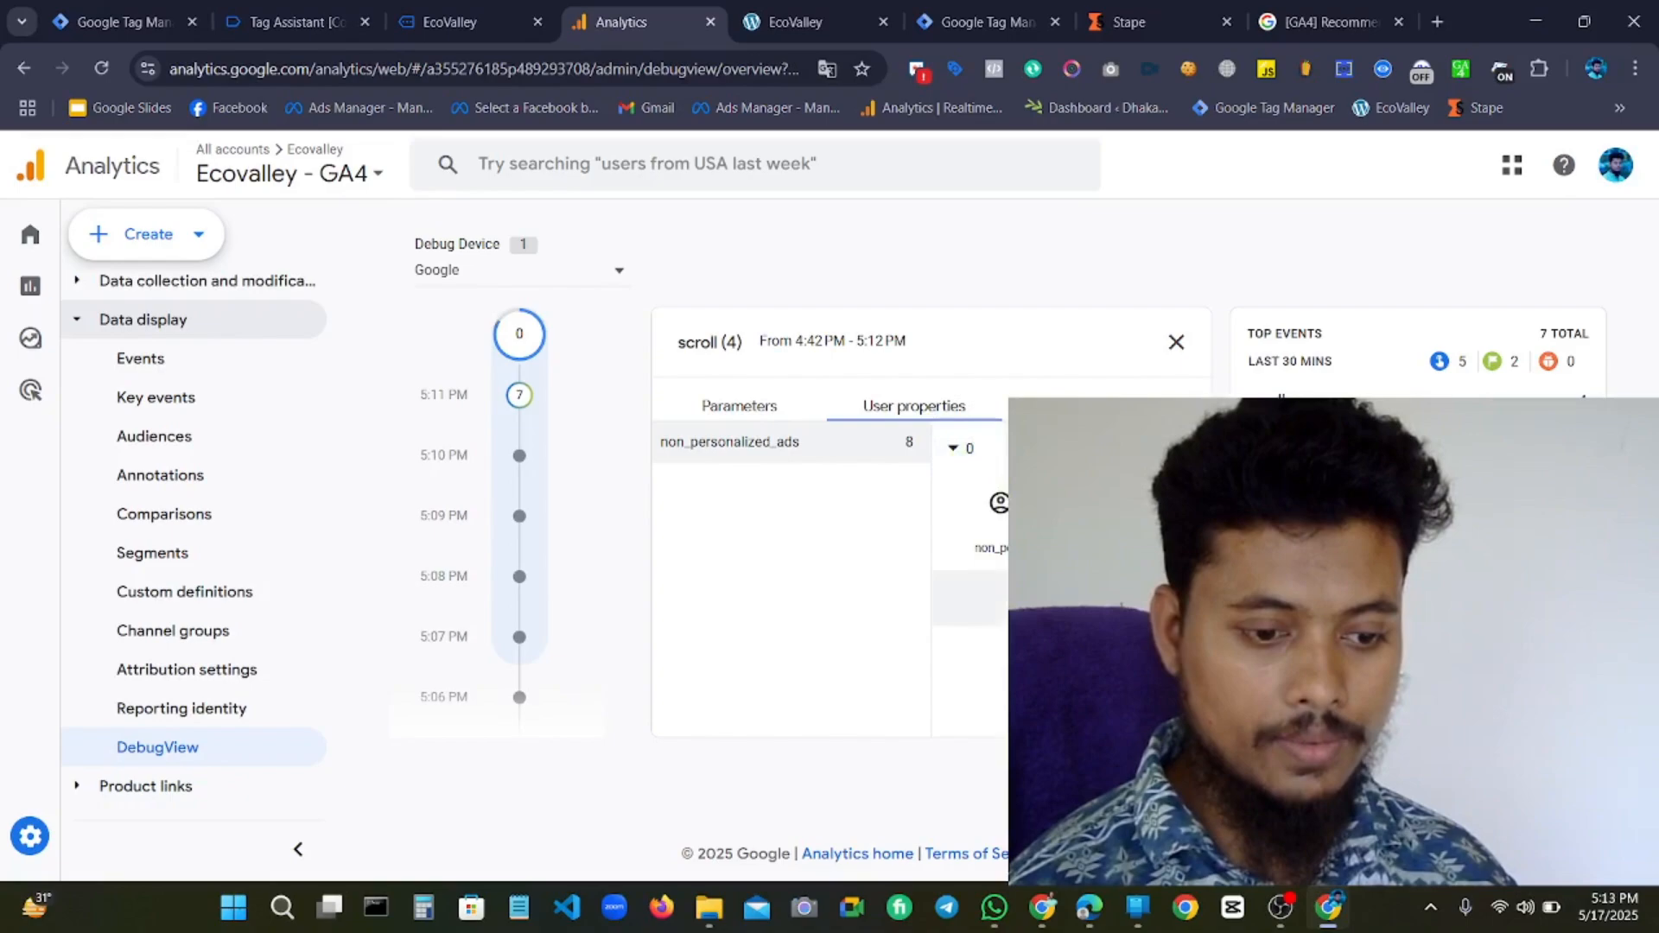
{"action": "left_click", "coordinate": [960, 450]}
{"action": "scroll", "coordinate": [965, 468], "scroll_direction": "up", "scroll_amount": 3}
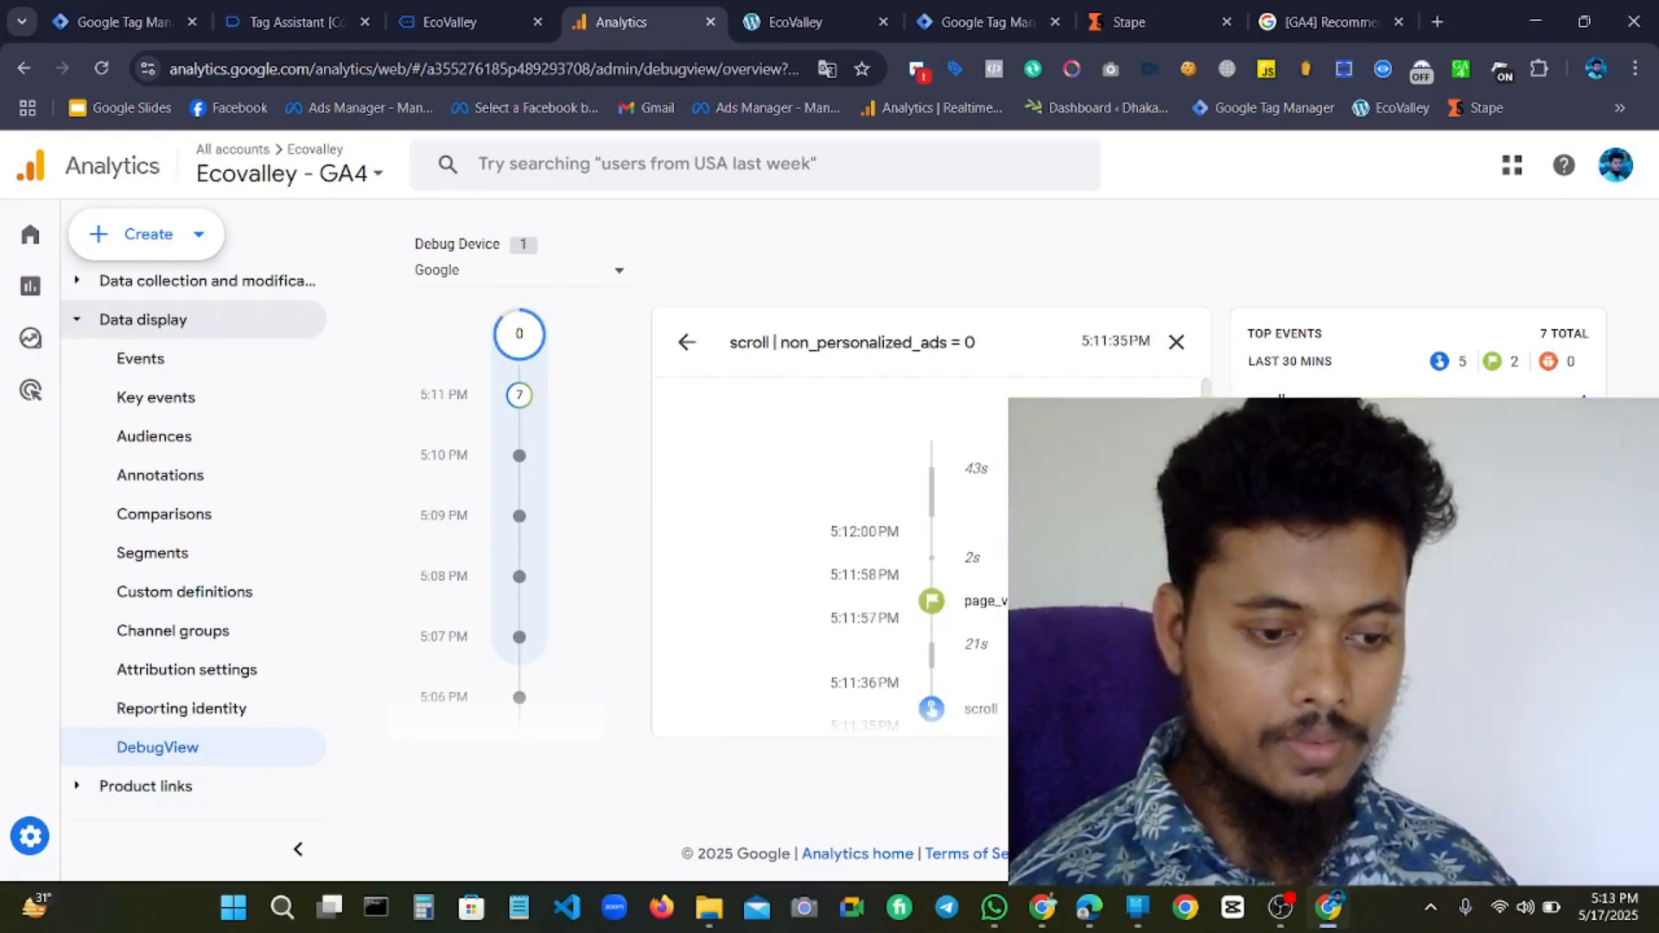
{"action": "scroll", "coordinate": [1000, 550], "scroll_direction": "down", "scroll_amount": 5}
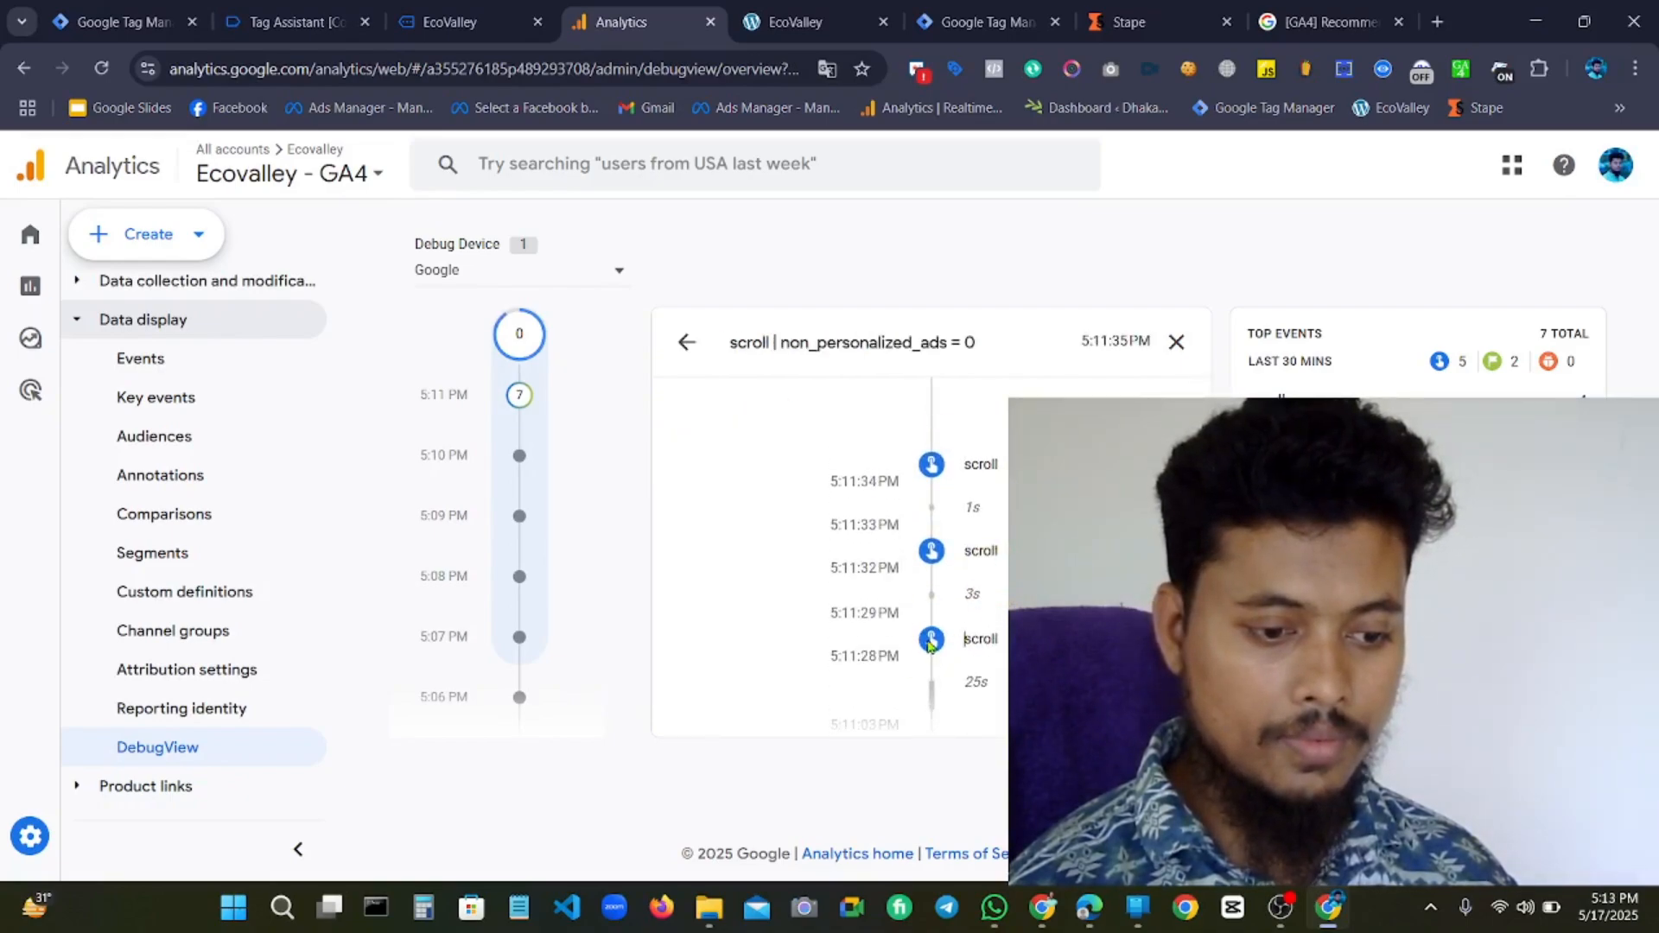
{"action": "scroll", "coordinate": [958, 588], "scroll_direction": "down", "scroll_amount": 3}
{"action": "scroll", "coordinate": [965, 580], "scroll_direction": "up", "scroll_amount": 3}
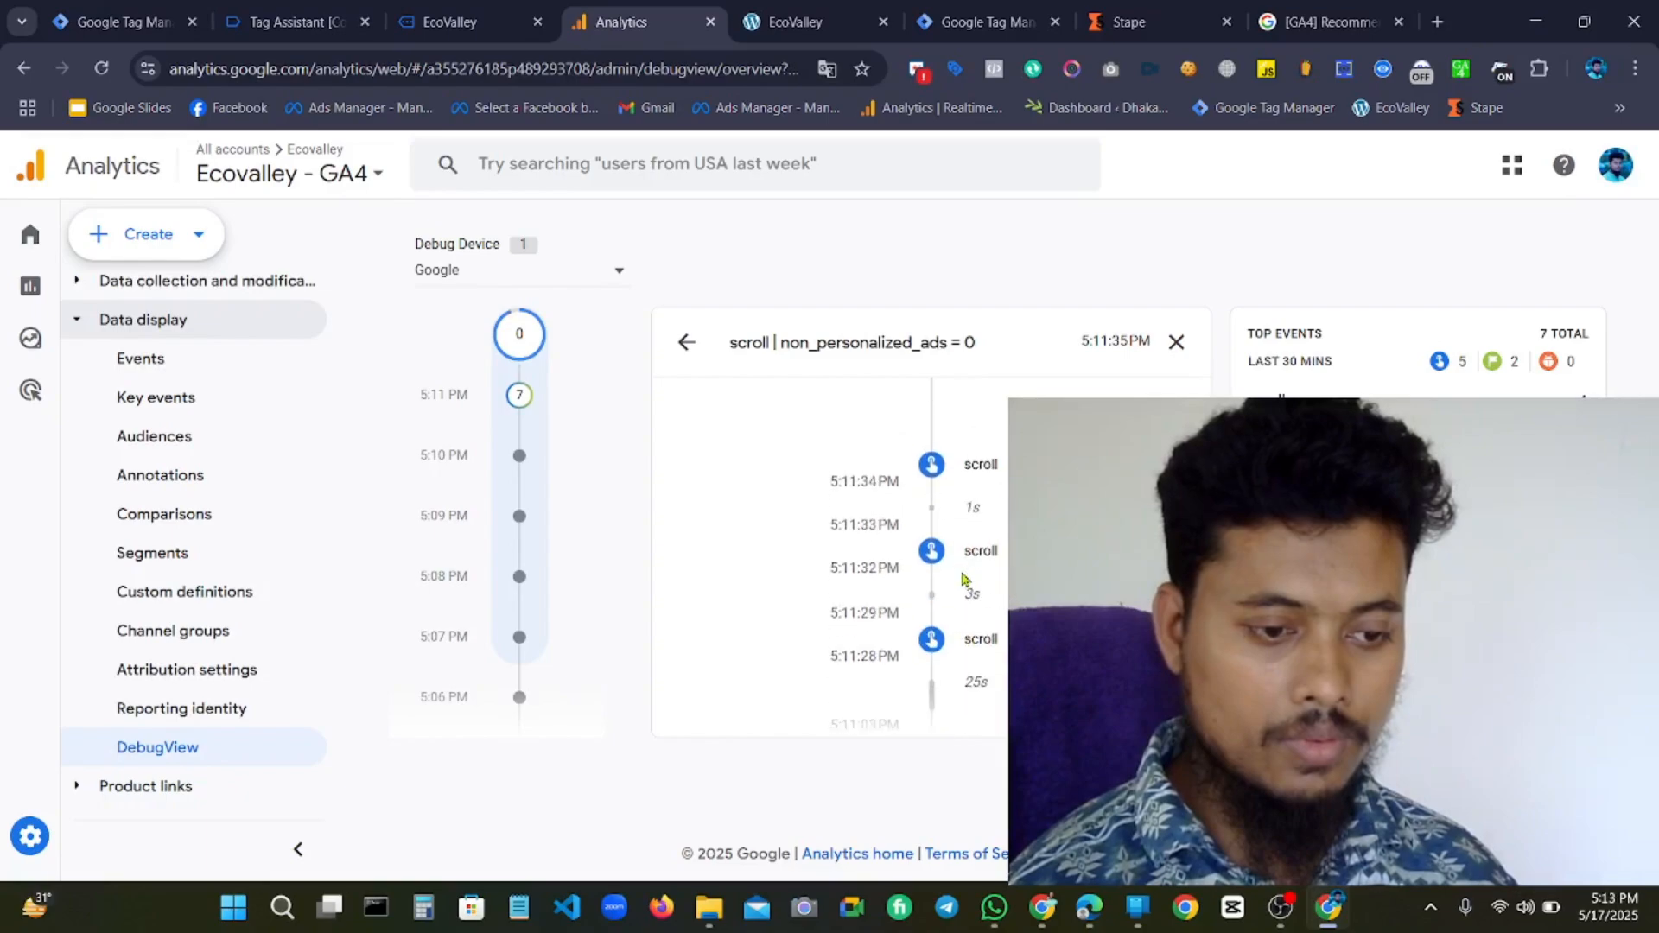
{"action": "left_click", "coordinate": [688, 346]}
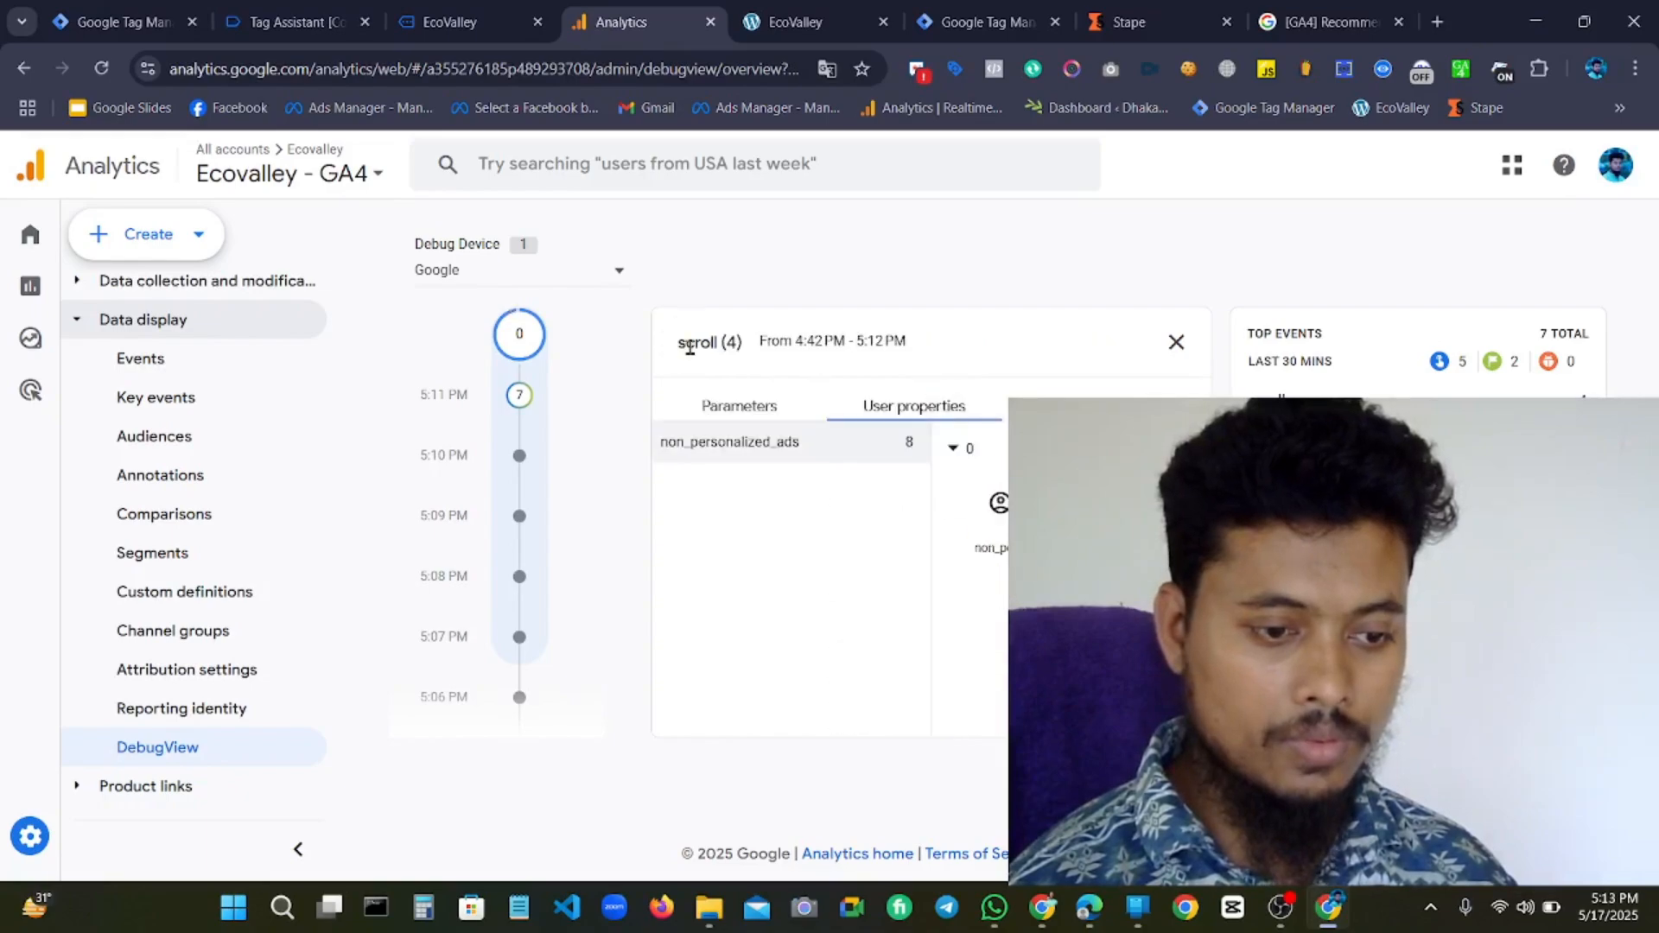
Switch the scroll summary back to its parameters and examine the details under batch_ordering_id value 5.
{"action": "left_click", "coordinate": [741, 407]}
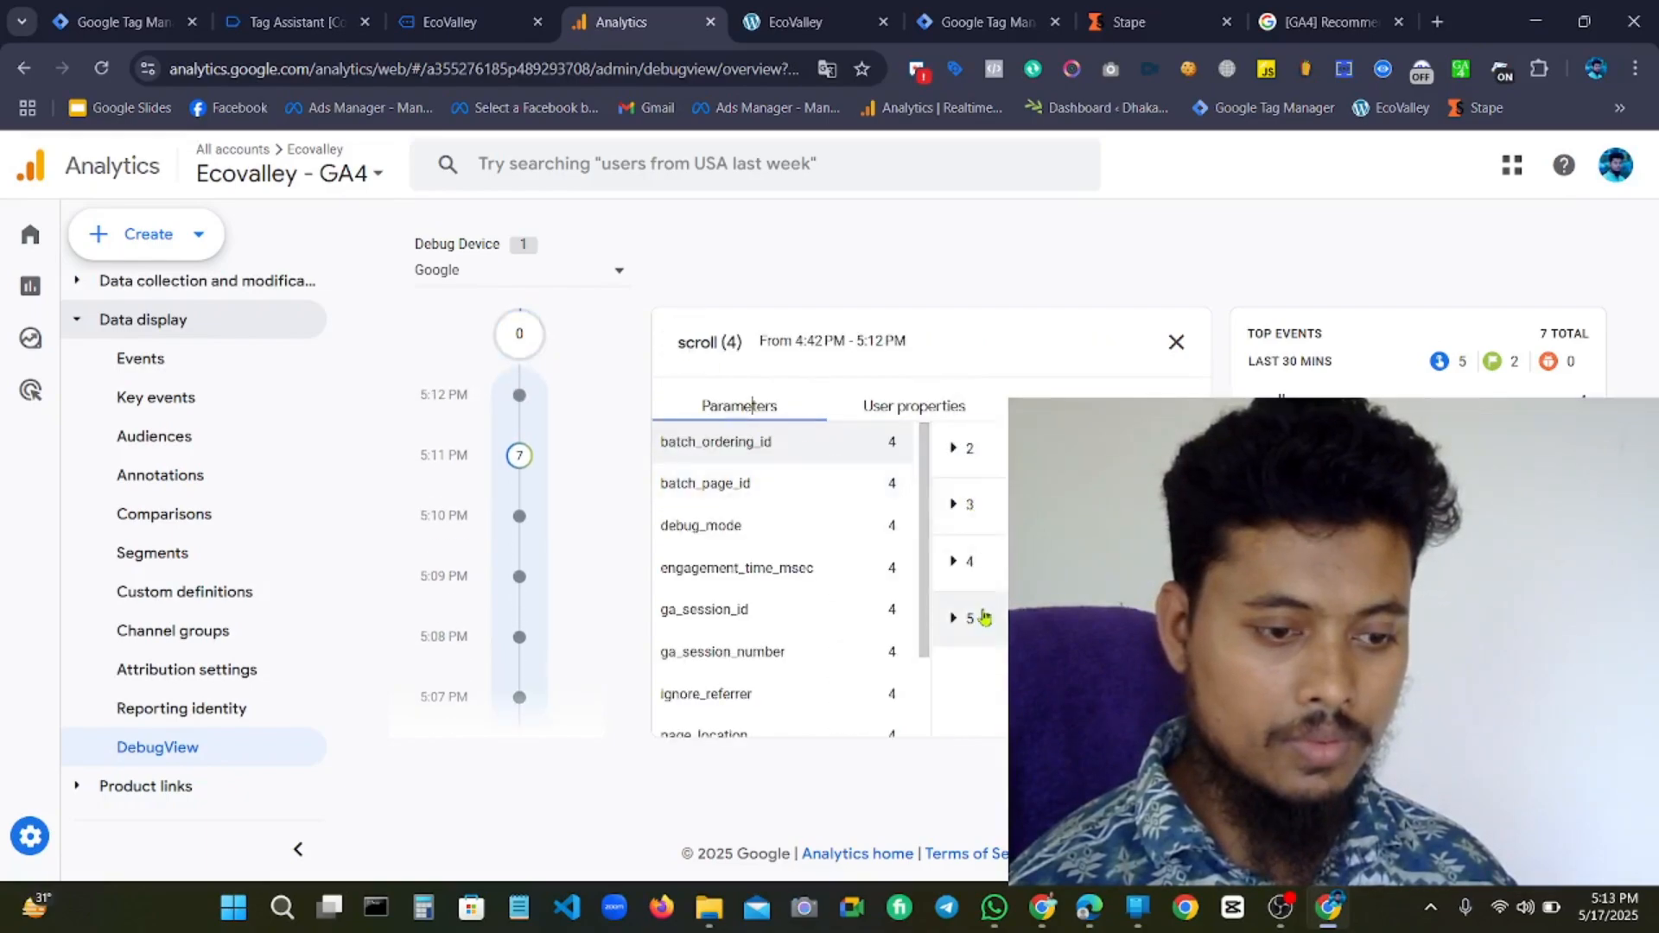
{"action": "scroll", "coordinate": [900, 466], "scroll_direction": "down", "scroll_amount": 2}
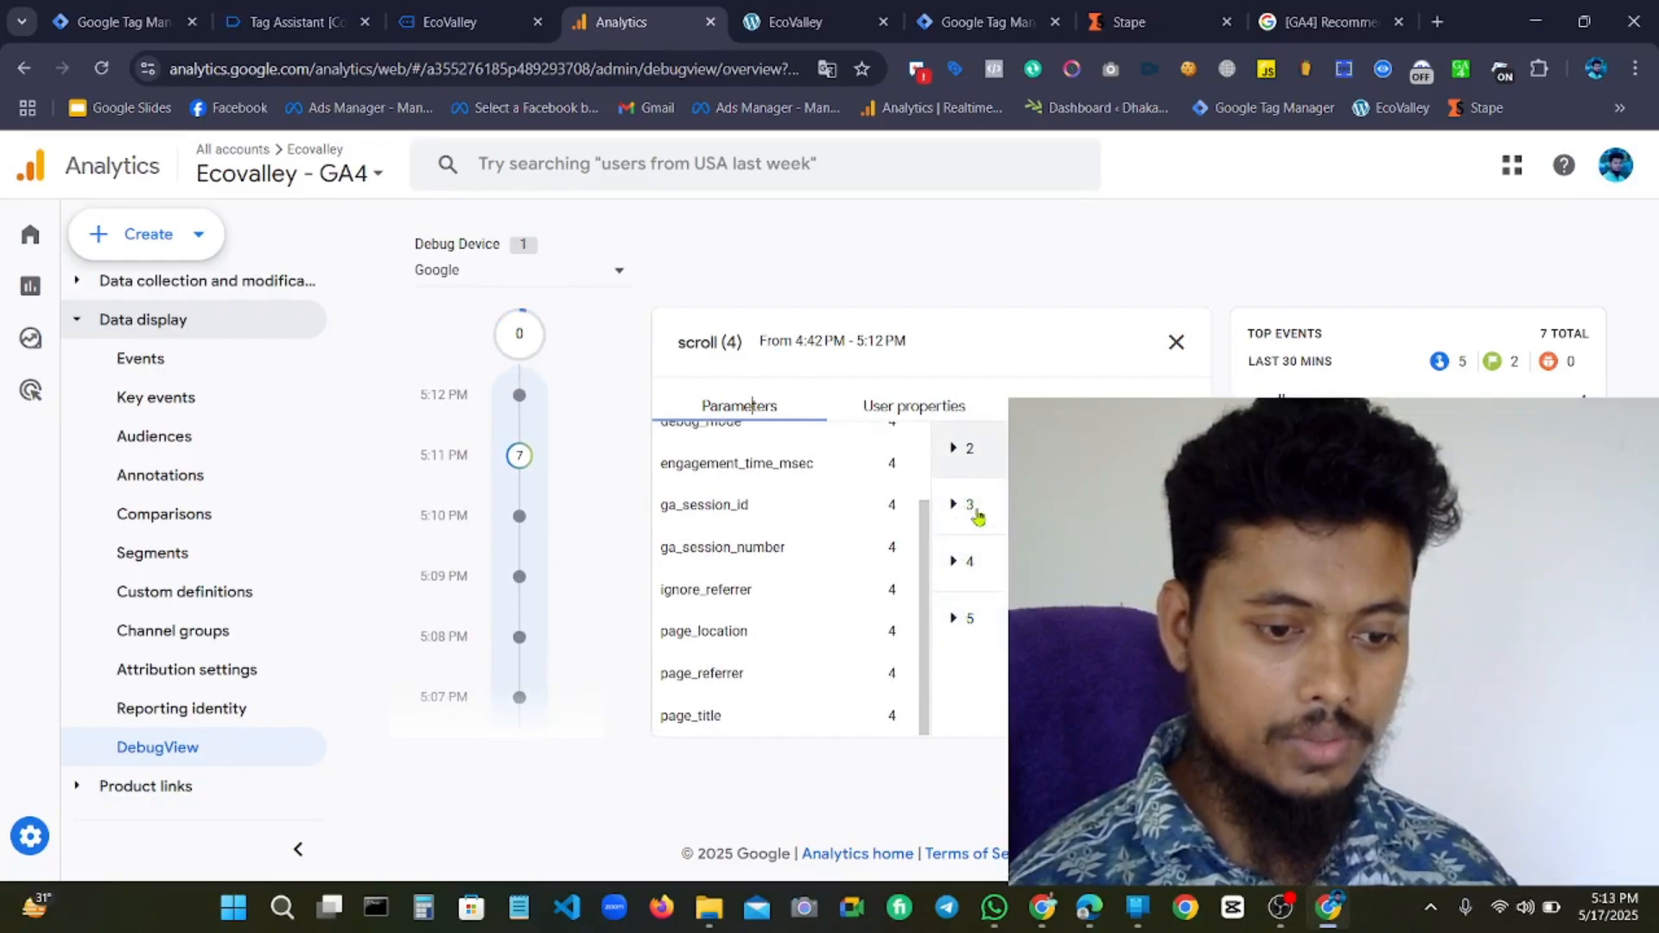
{"action": "left_click", "coordinate": [966, 619]}
{"action": "scroll", "coordinate": [1037, 605], "scroll_direction": "down", "scroll_amount": 3}
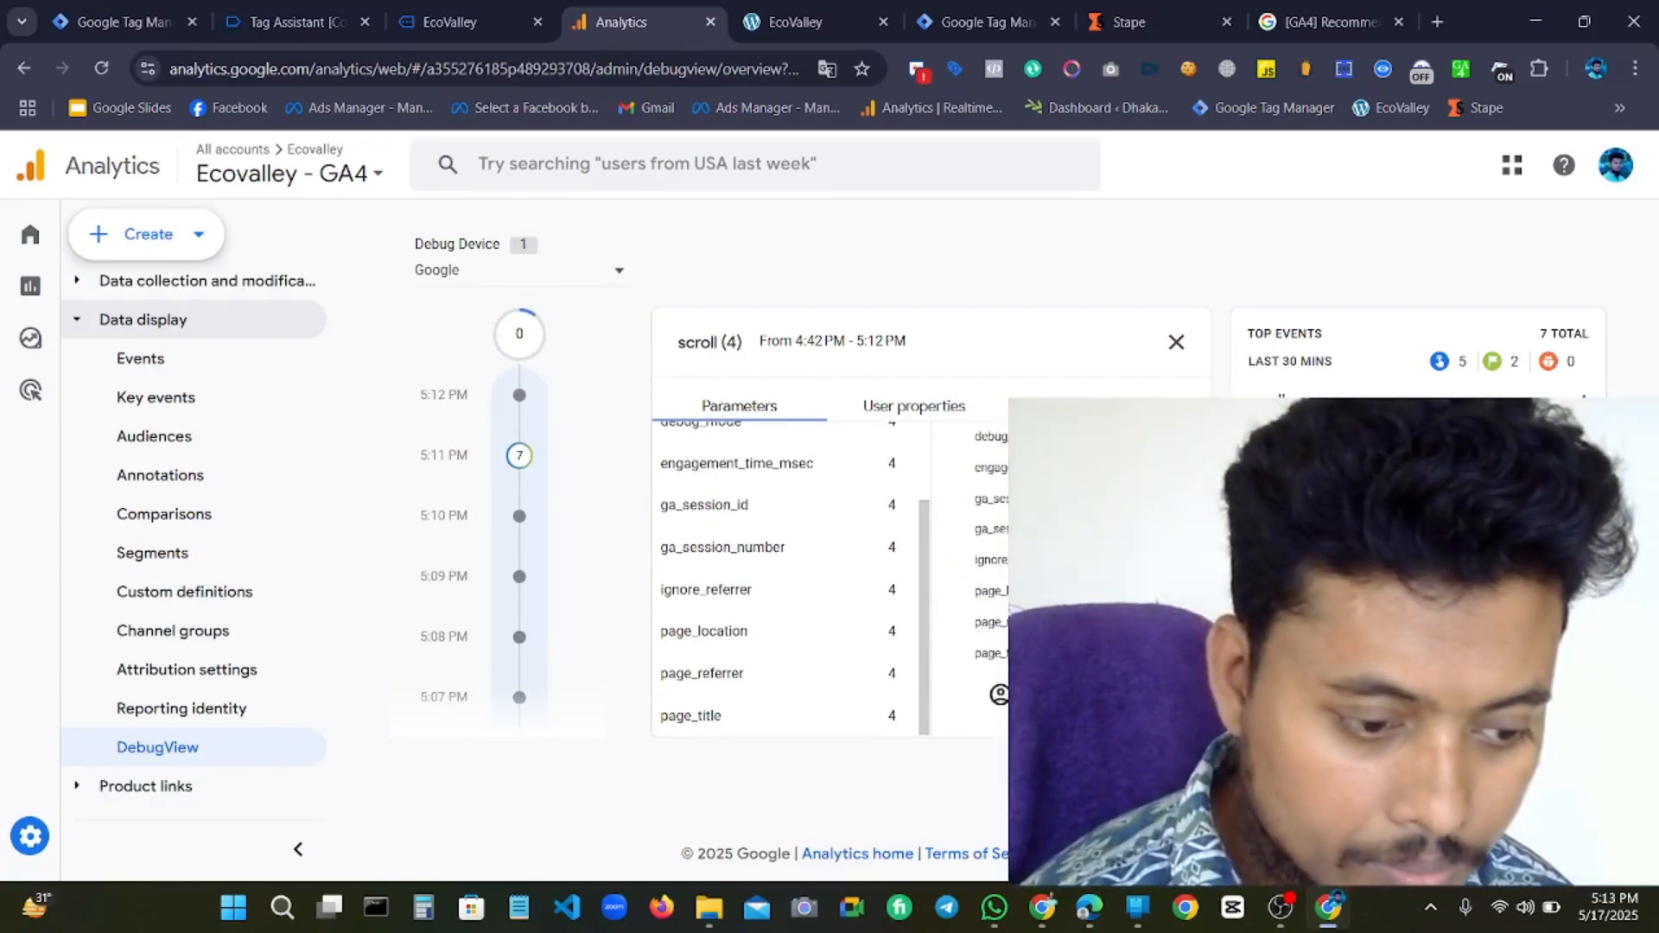
{"action": "scroll", "coordinate": [989, 575], "scroll_direction": "up", "scroll_amount": 1}
{"action": "scroll", "coordinate": [990, 575], "scroll_direction": "up", "scroll_amount": 1}
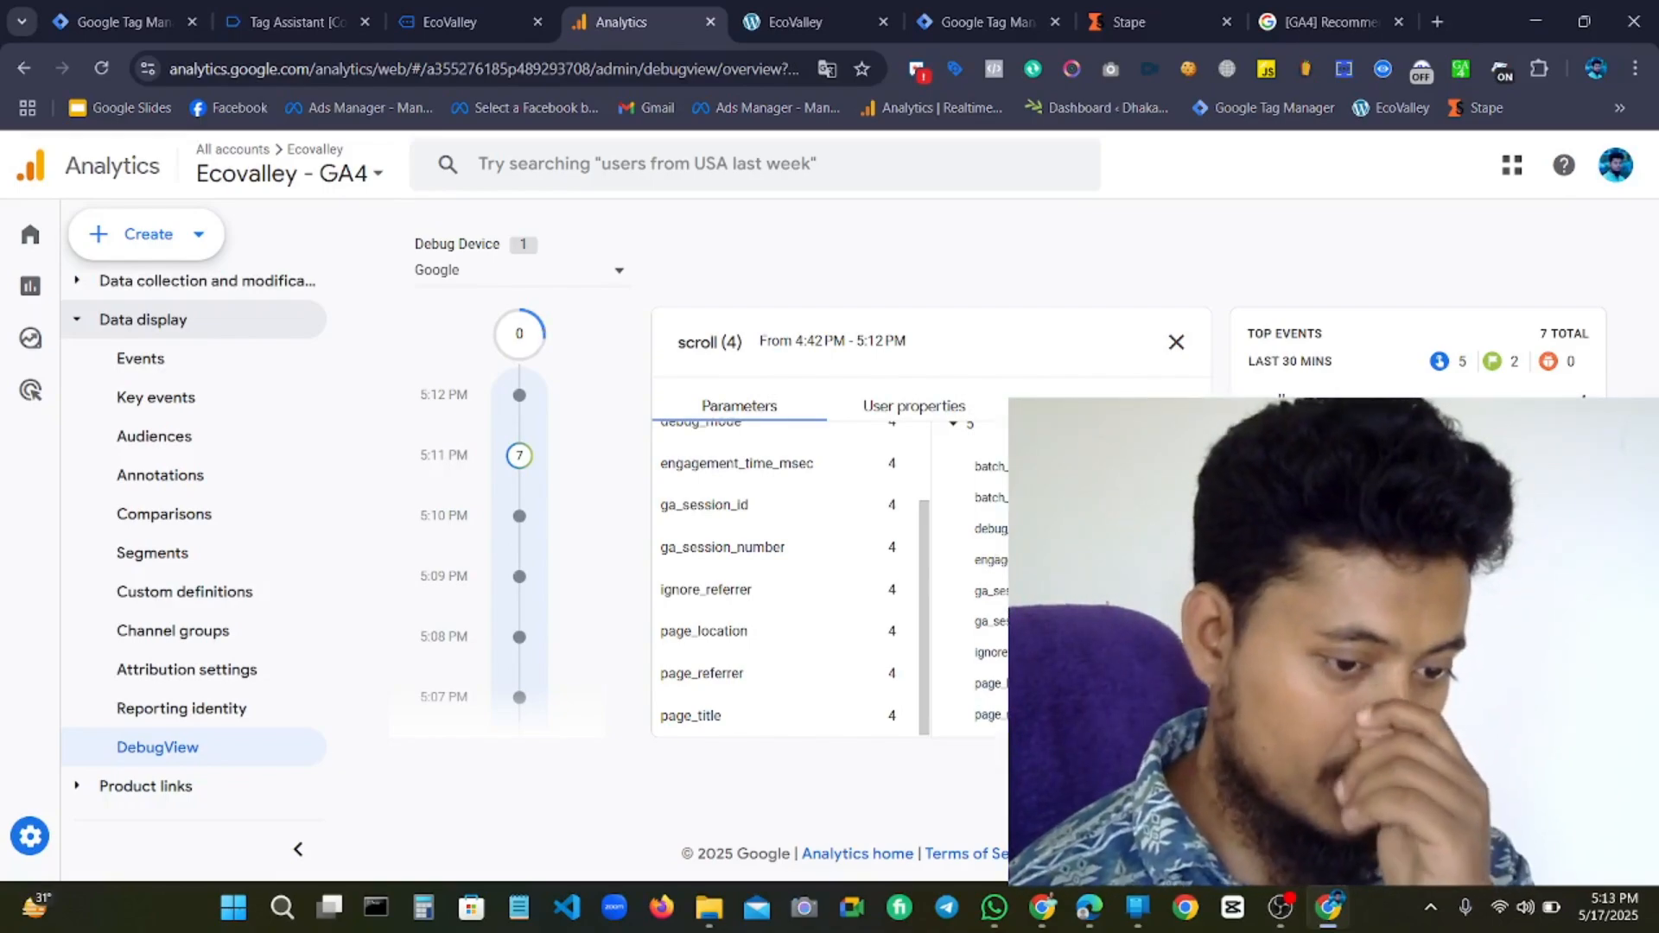
{"action": "scroll", "coordinate": [1072, 506], "scroll_direction": "up", "scroll_amount": 2}
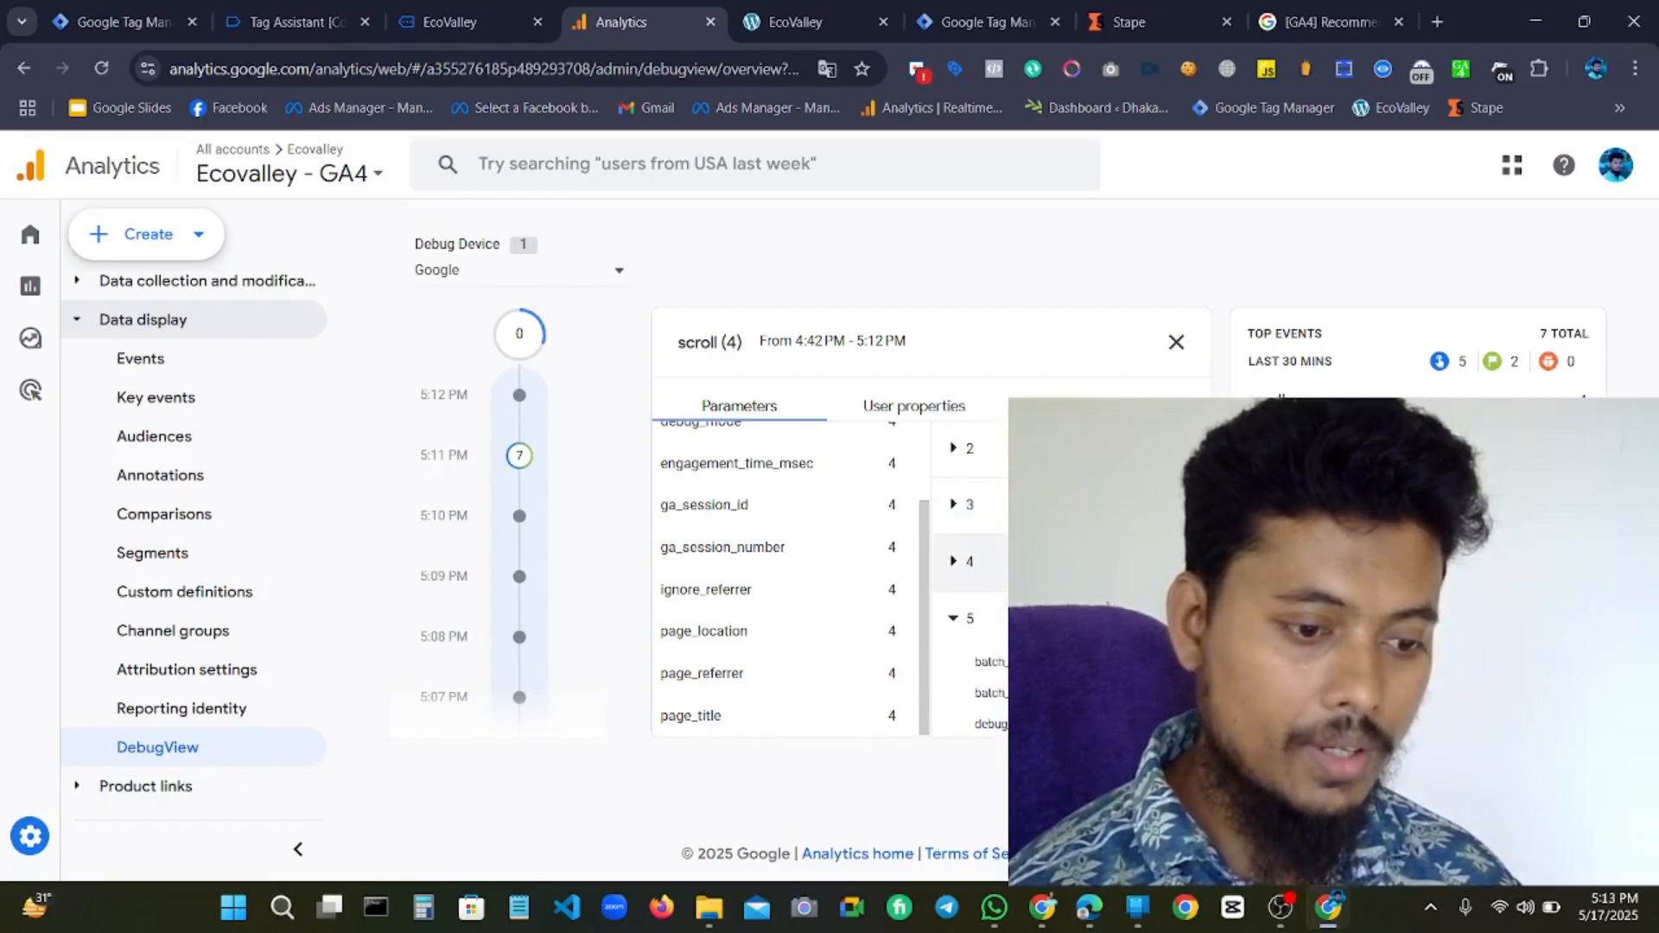
Compare the scroll details under batch_ordering_id values 4, 3 and 2, including the engagement_time_msec parameter.
{"action": "left_click", "coordinate": [1072, 562]}
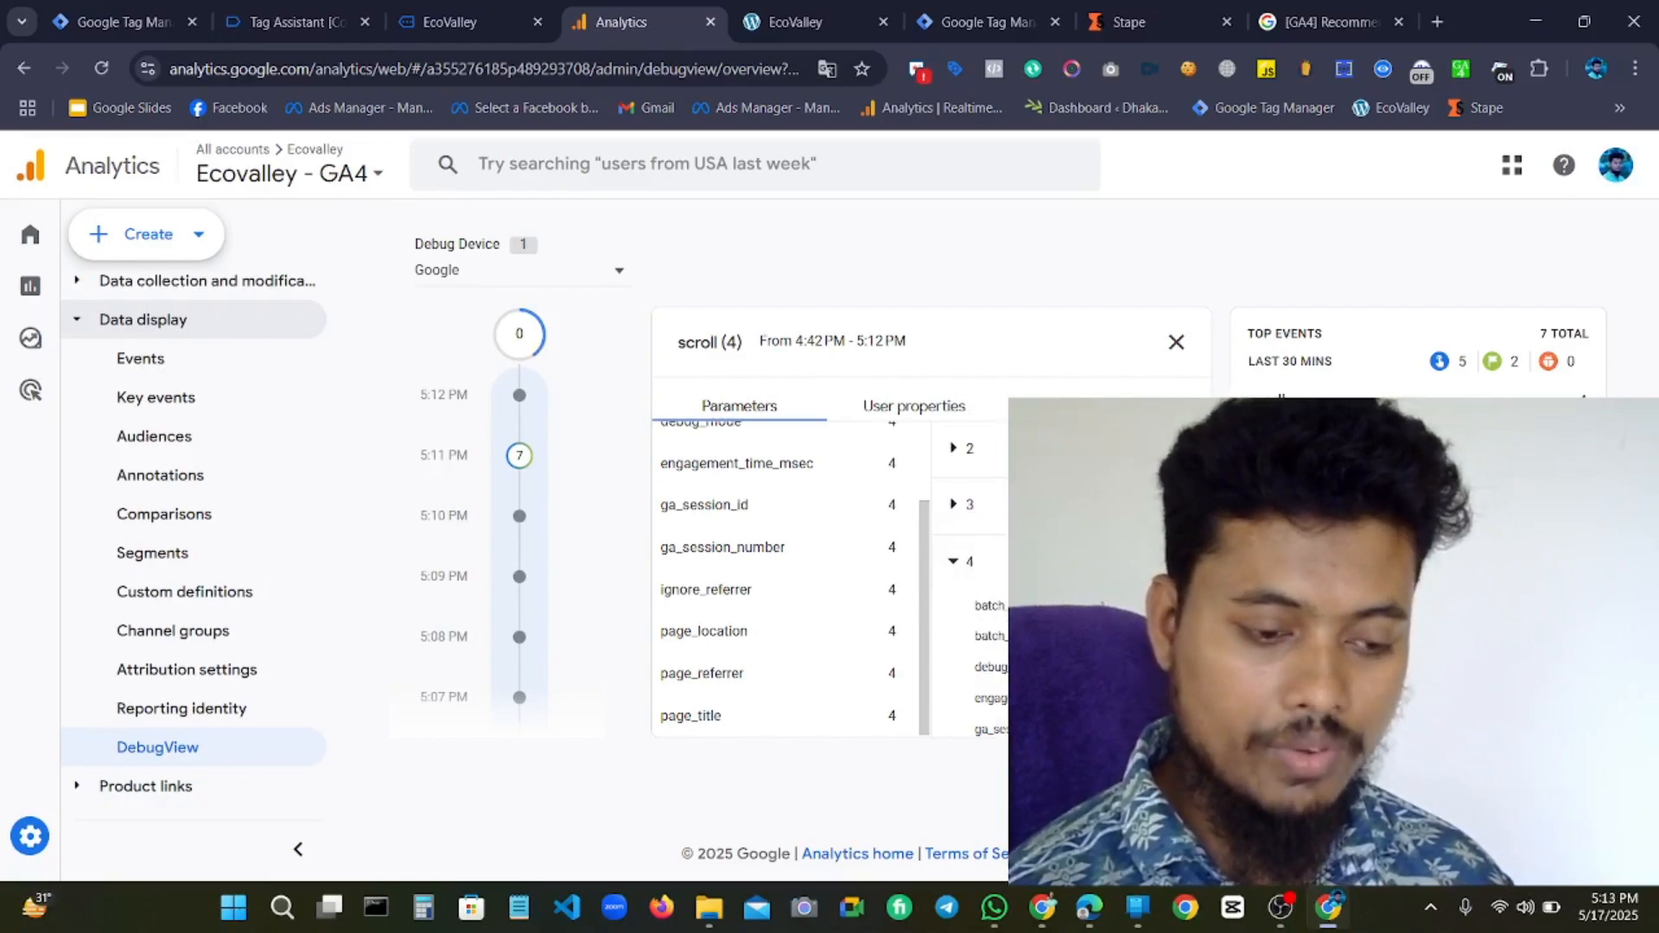
{"action": "left_click", "coordinate": [1072, 506]}
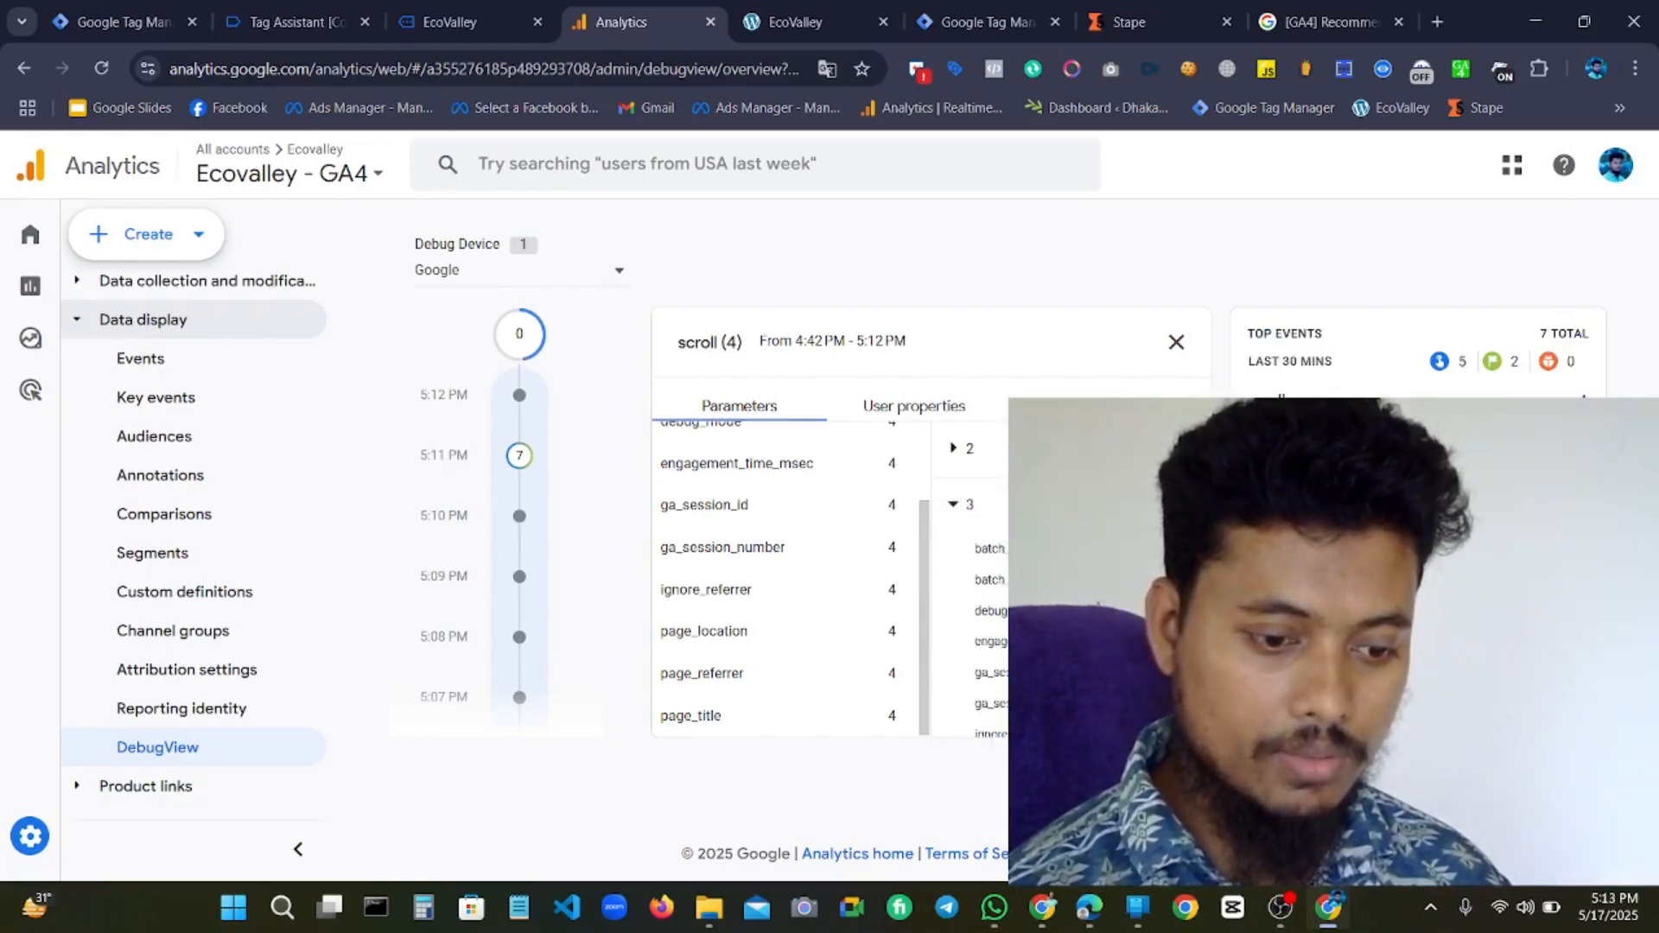
{"action": "left_click", "coordinate": [1006, 436]}
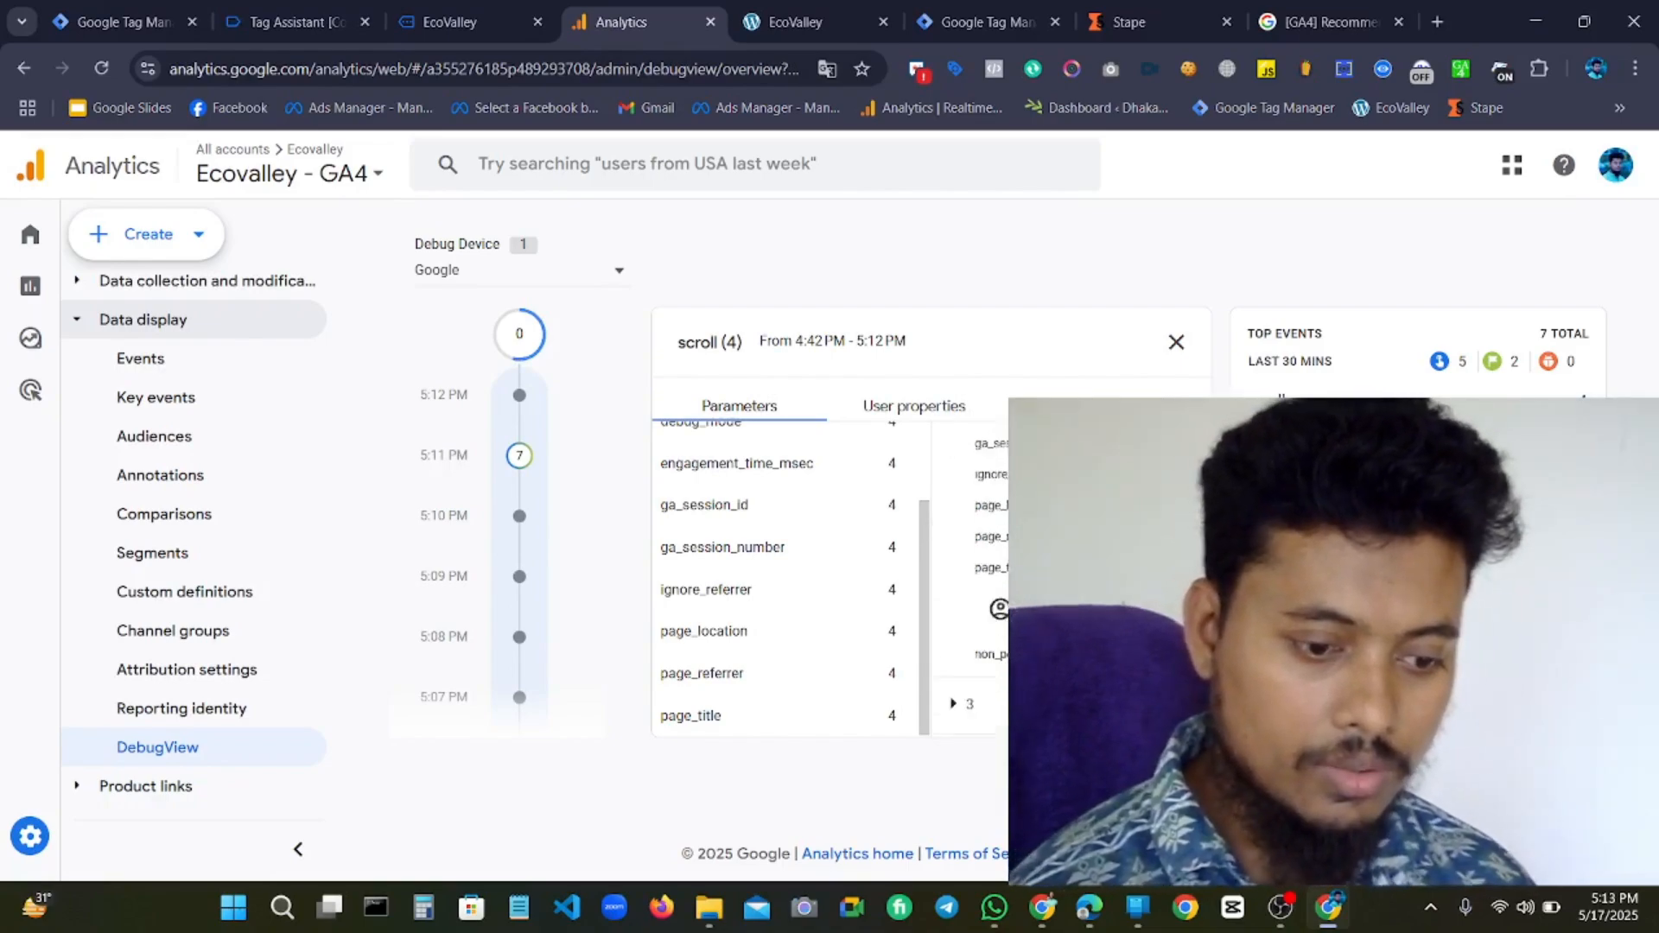
{"action": "scroll", "coordinate": [968, 588], "scroll_direction": "down", "scroll_amount": 3}
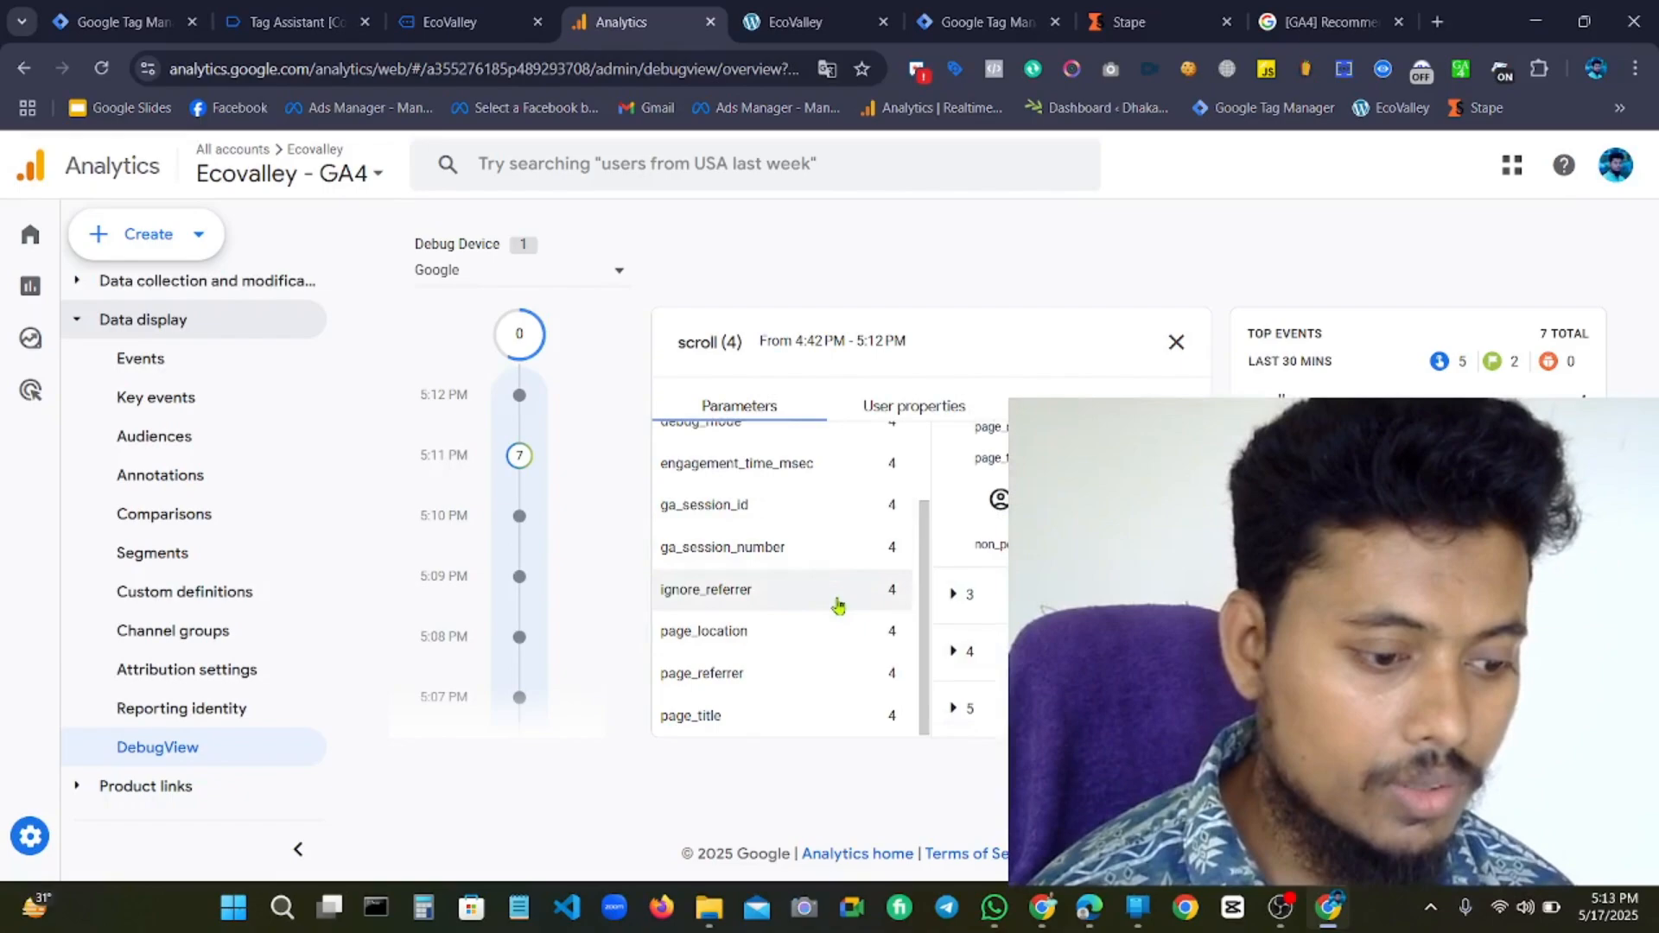
{"action": "scroll", "coordinate": [818, 640], "scroll_direction": "up", "scroll_amount": 2}
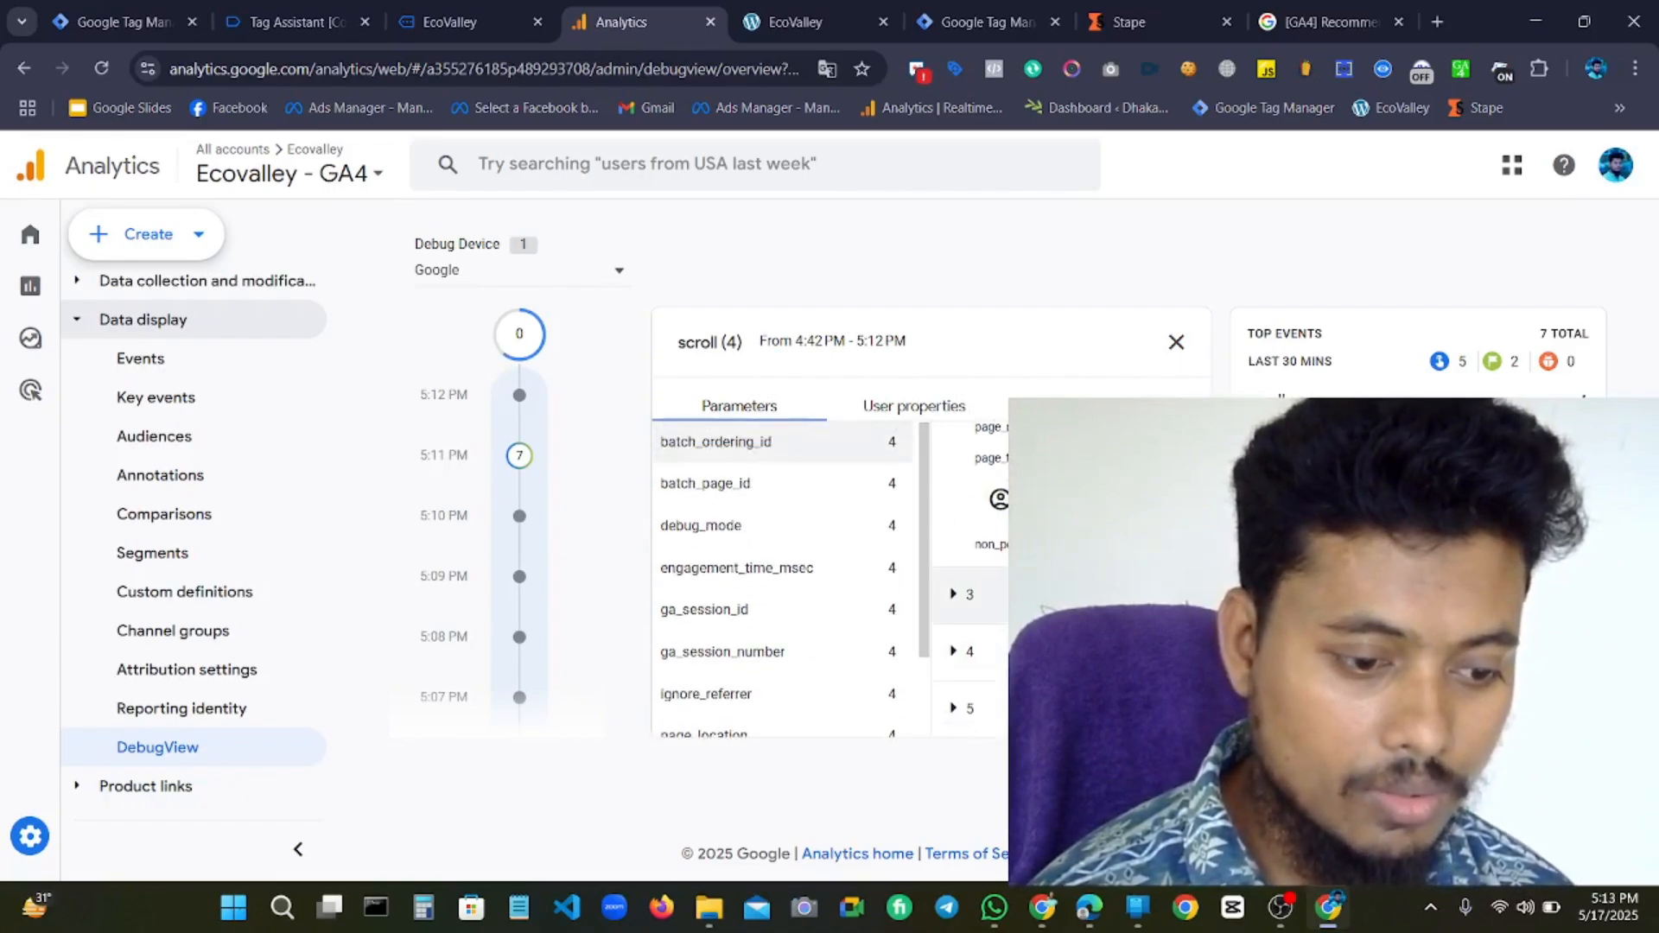
{"action": "scroll", "coordinate": [967, 597], "scroll_direction": "up", "scroll_amount": 2}
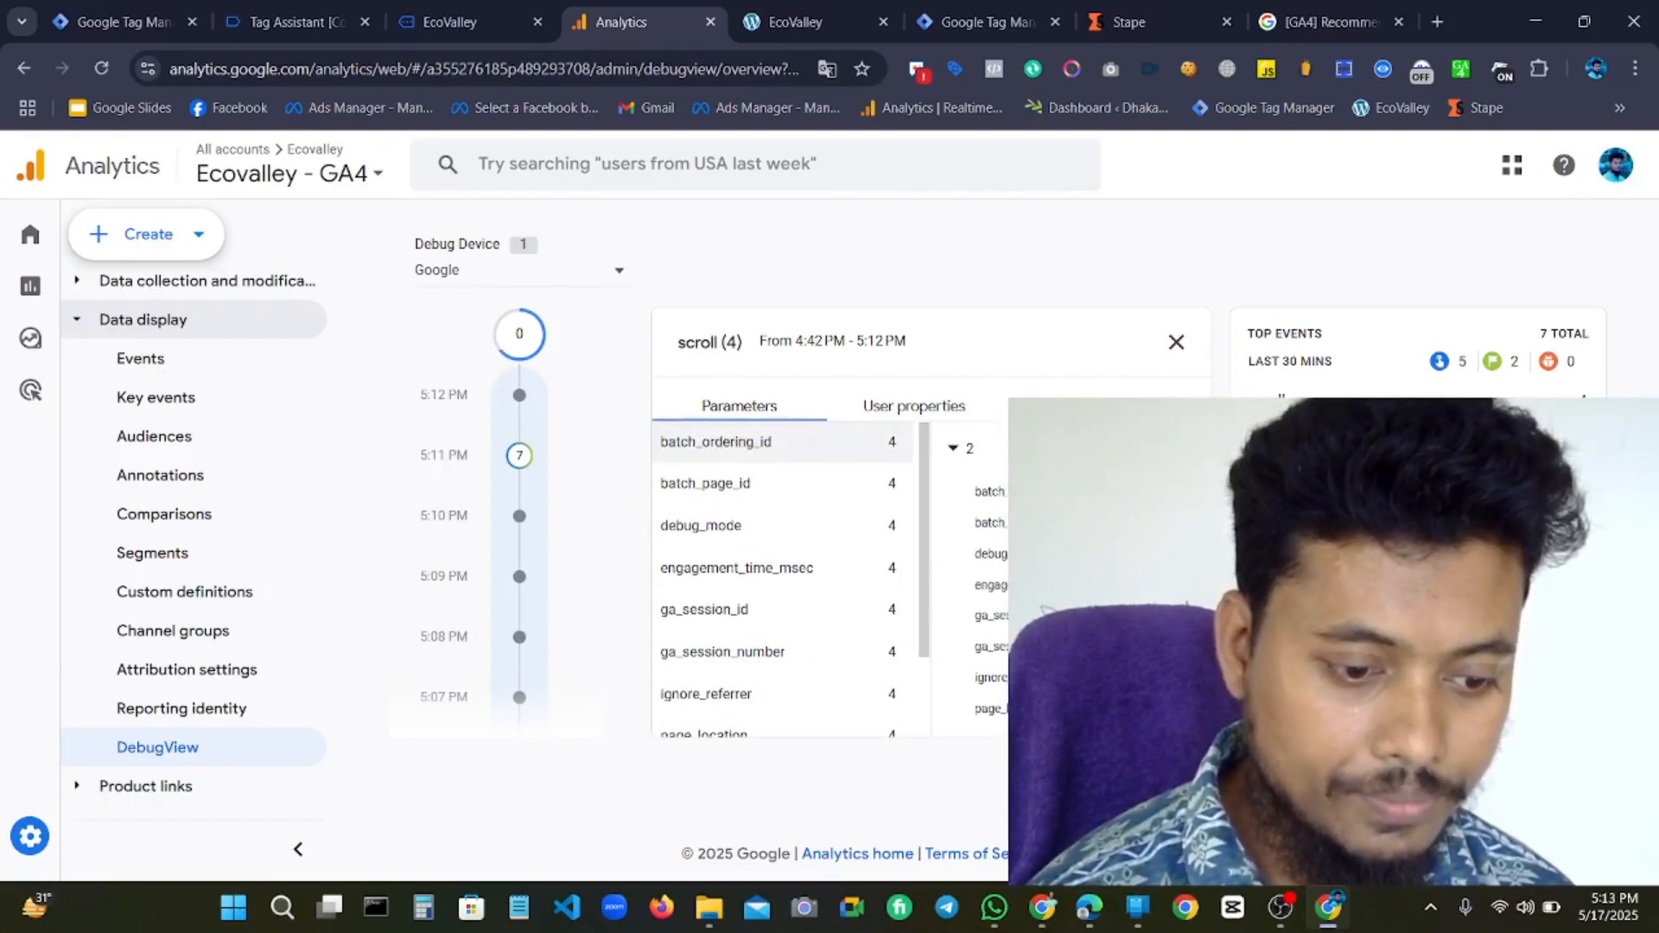
{"action": "double_click", "coordinate": [1033, 585]}
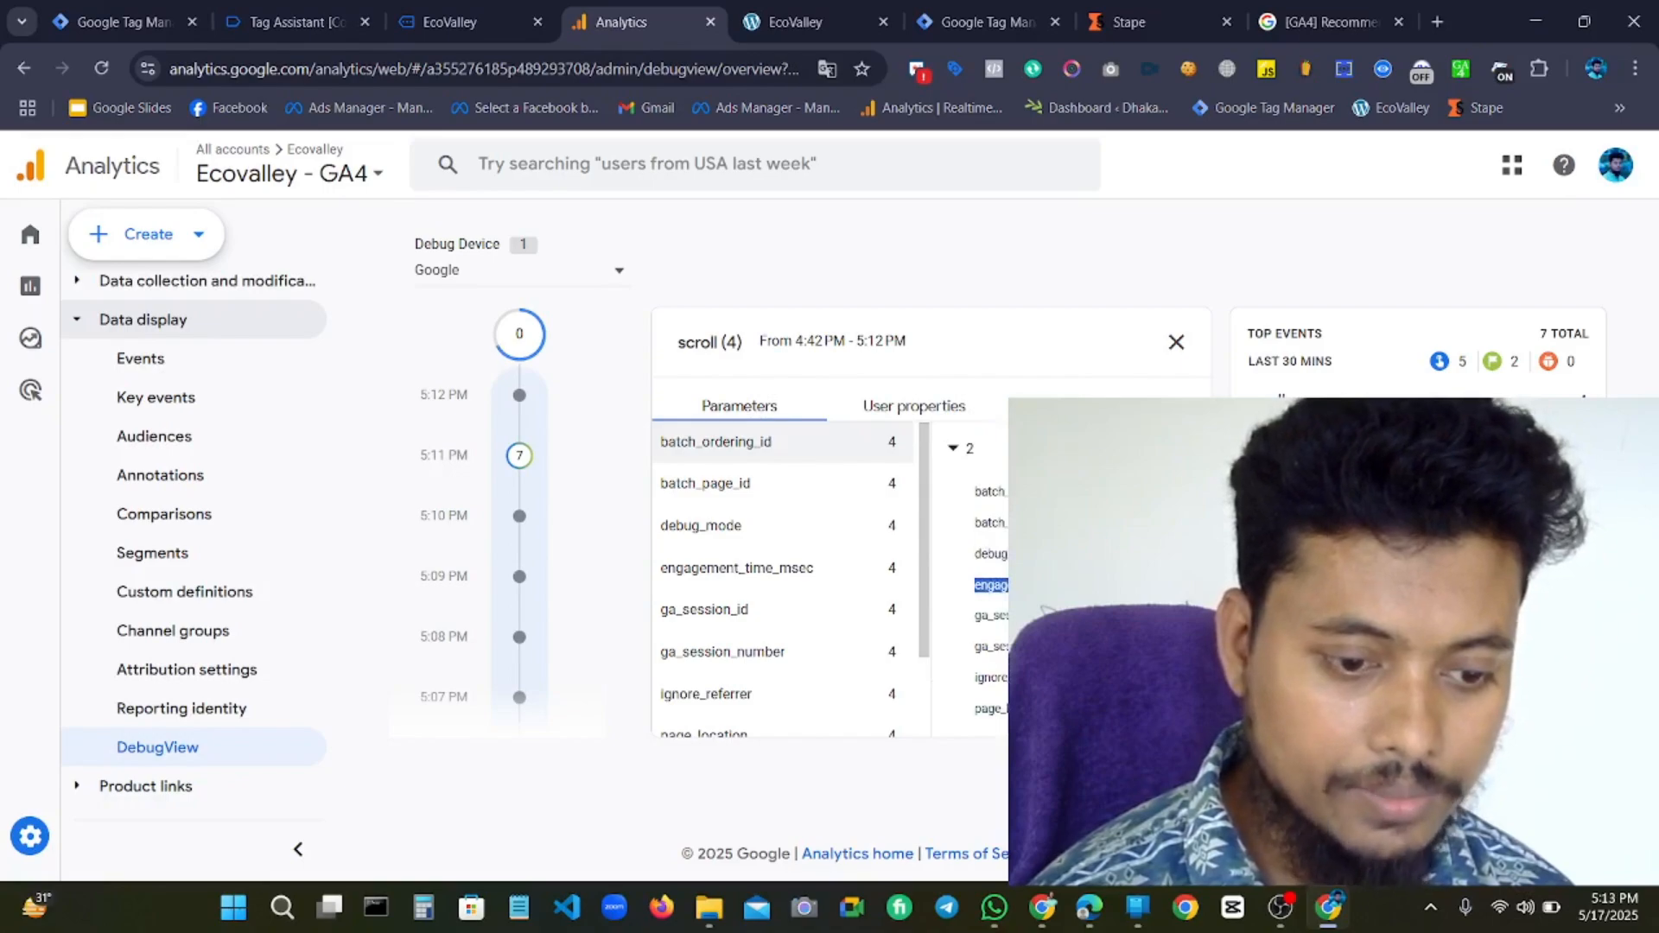
Review the scroll summary's user properties and full parameter list once more, and close the summary.
{"action": "left_click", "coordinate": [888, 414]}
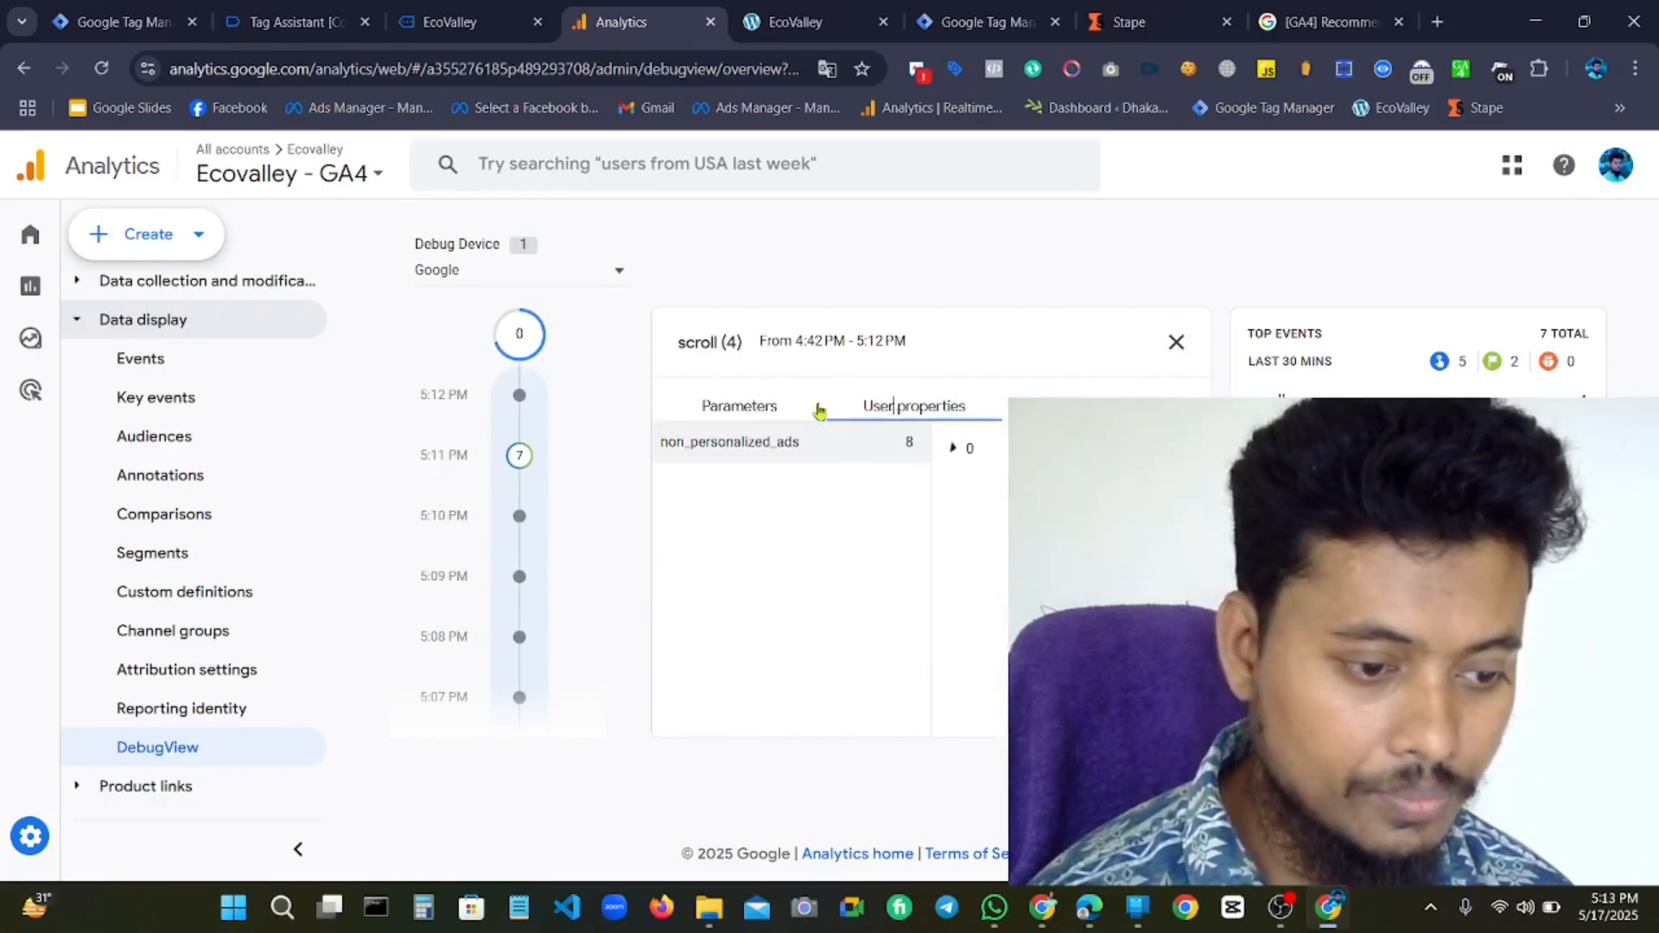
{"action": "left_click", "coordinate": [766, 419]}
{"action": "scroll", "coordinate": [828, 632], "scroll_direction": "down", "scroll_amount": 2}
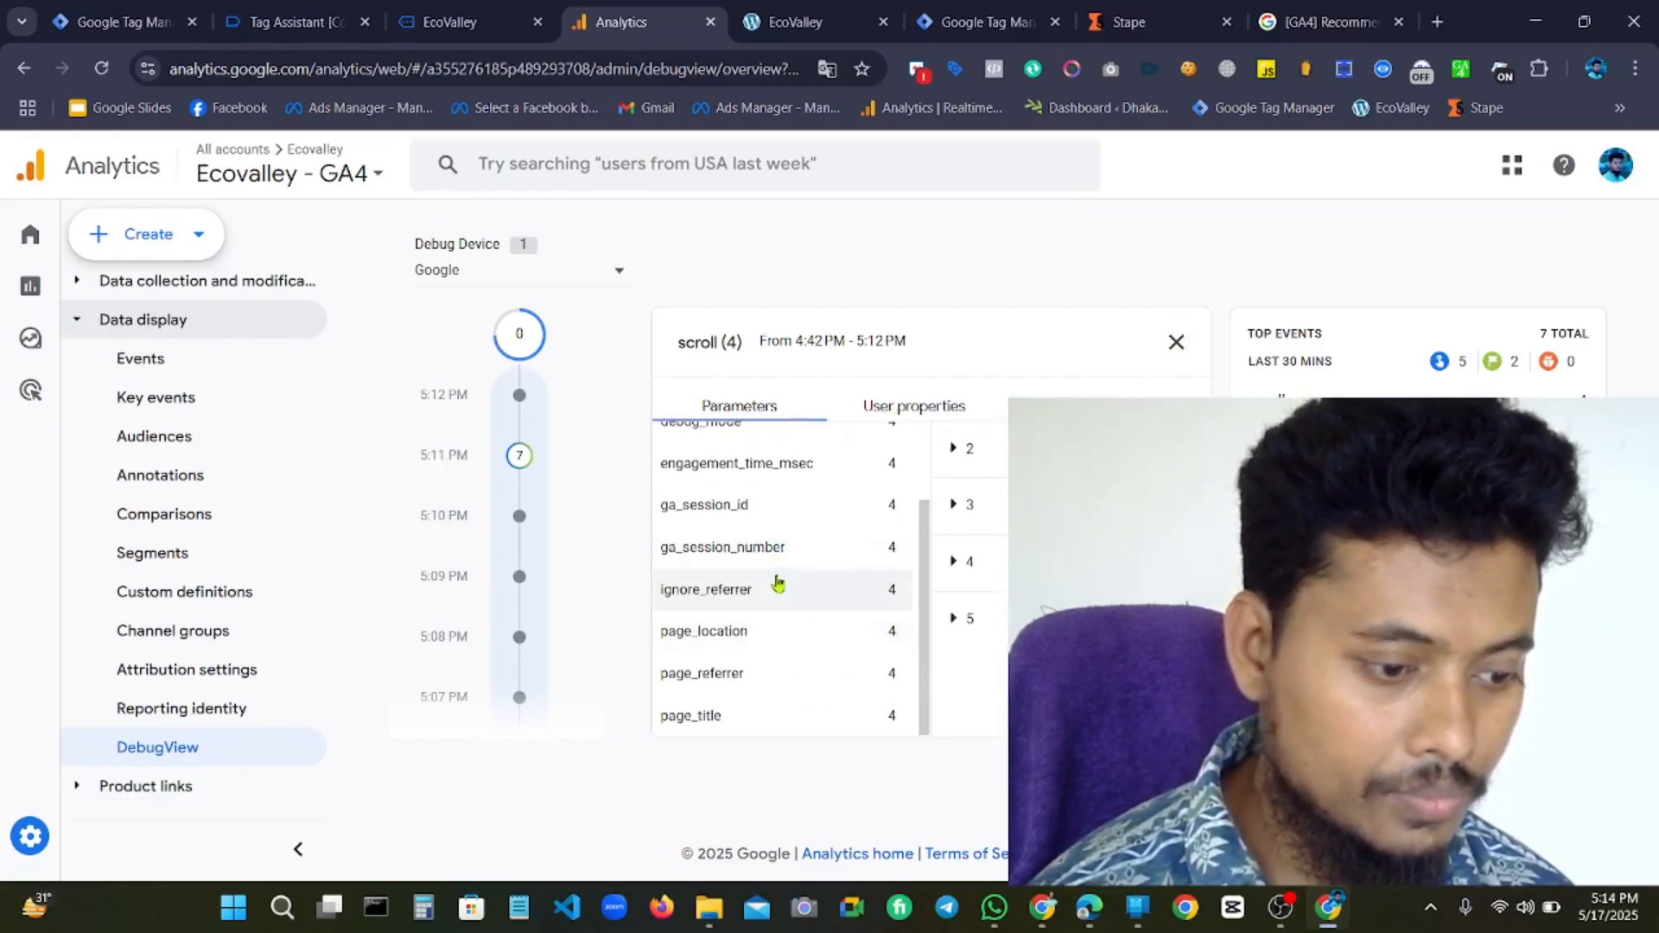
{"action": "scroll", "coordinate": [778, 589], "scroll_direction": "up", "scroll_amount": 2}
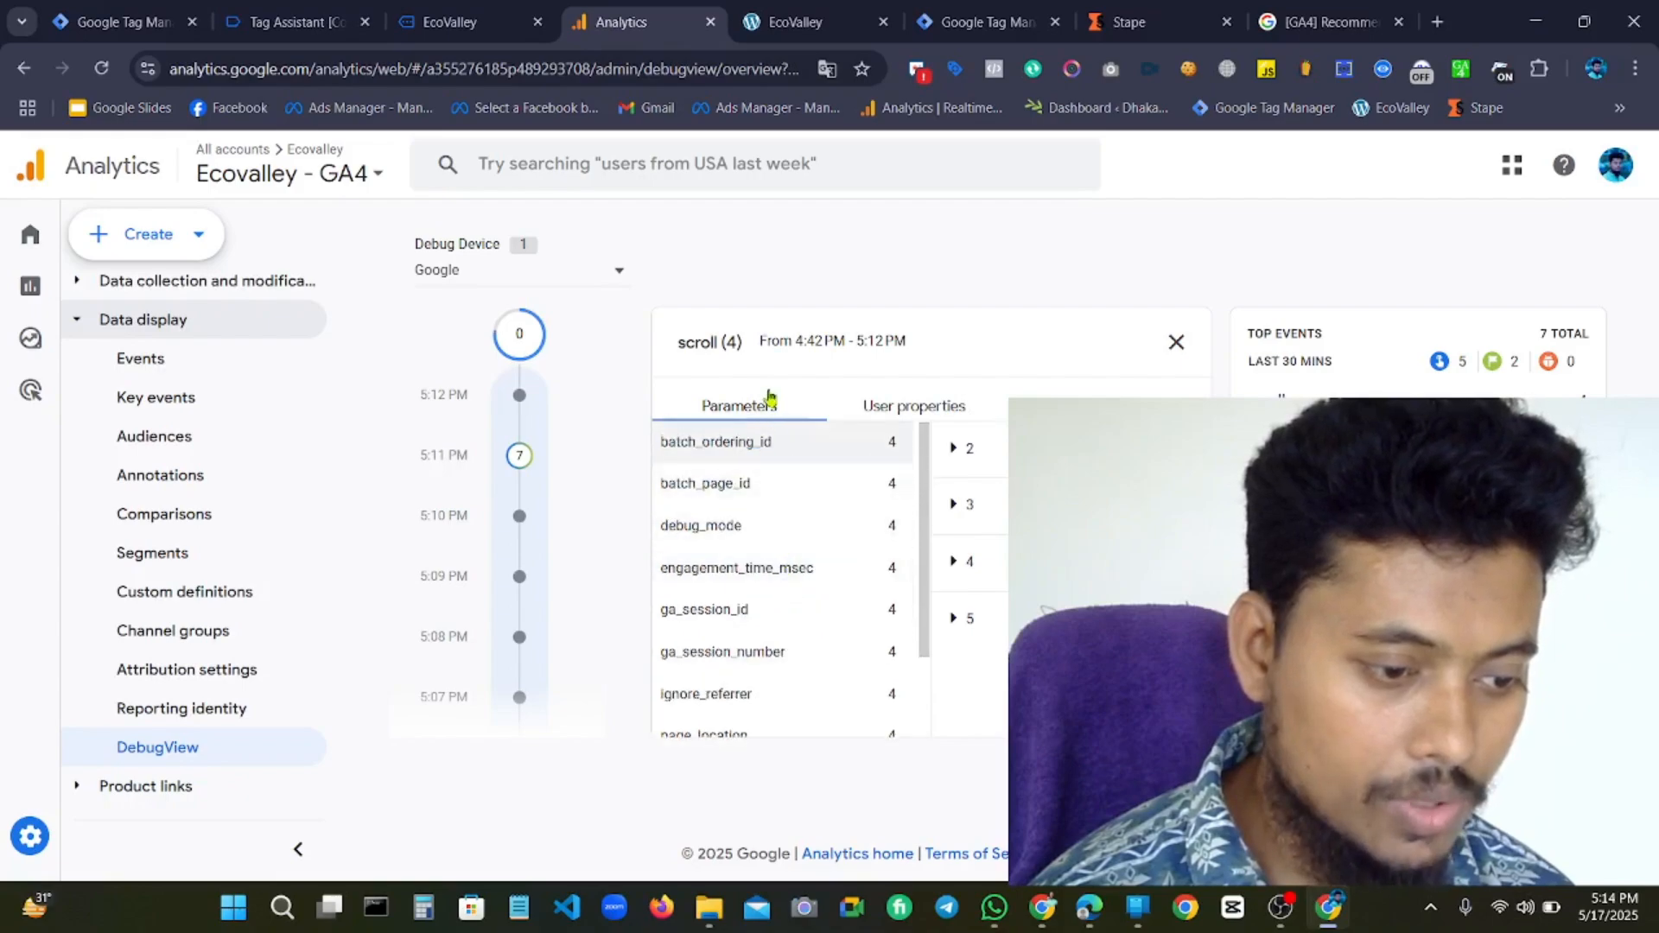
{"action": "left_click", "coordinate": [916, 411]}
{"action": "left_click", "coordinate": [1176, 344]}
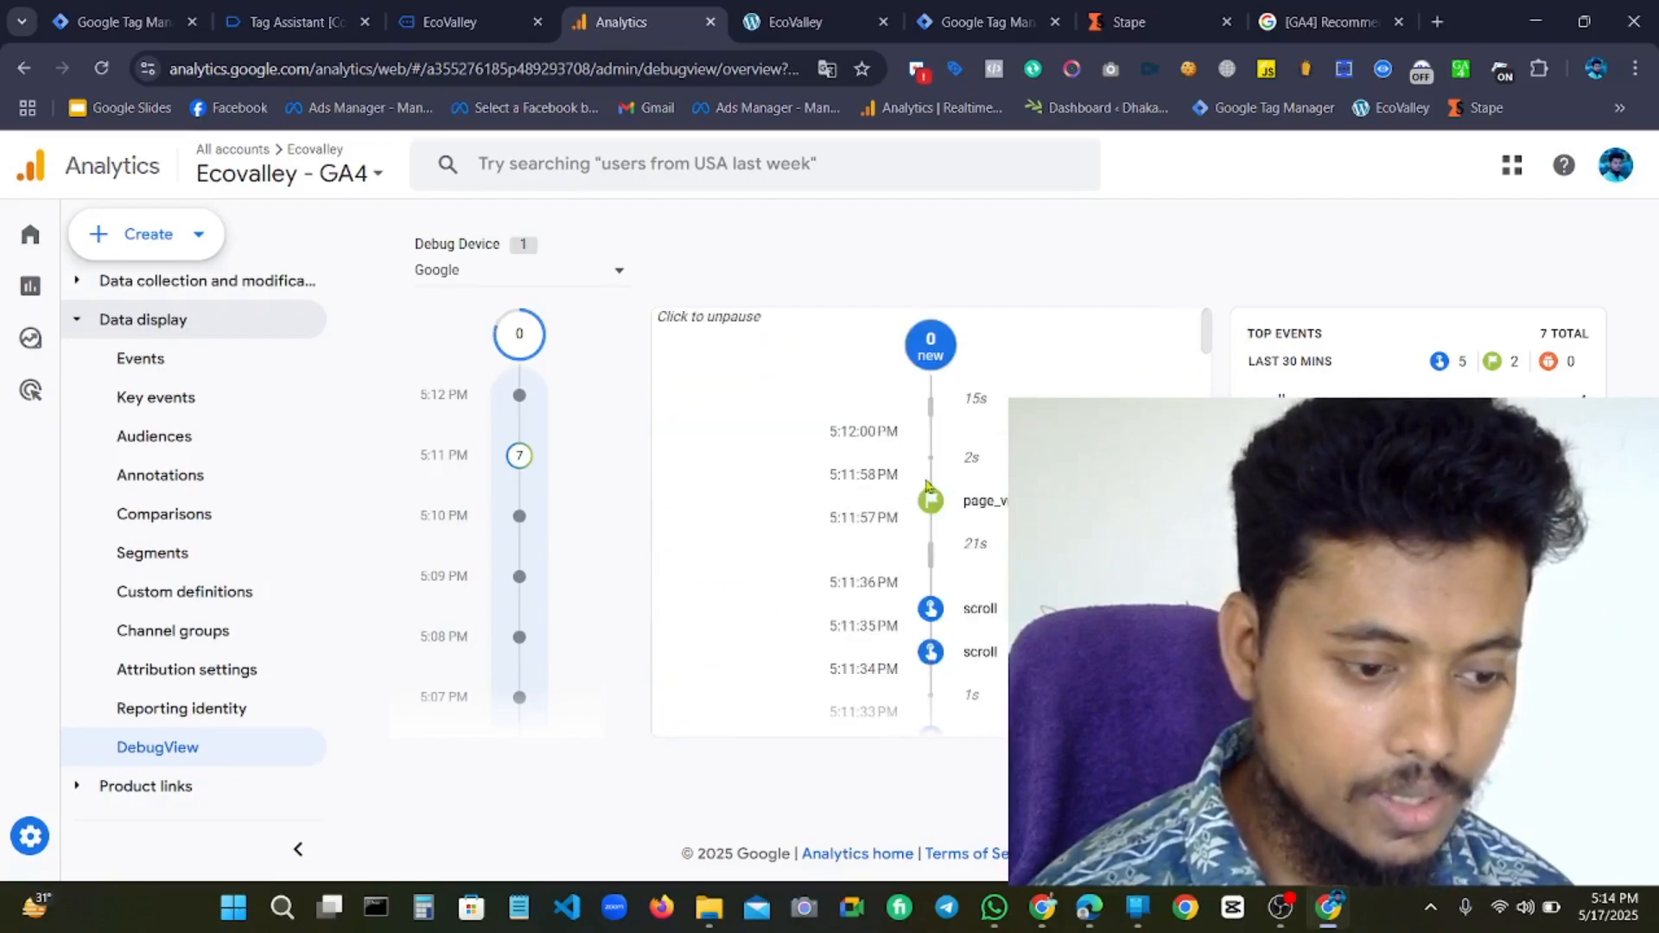
Open the second-earliest scroll event on the timeline and examine its parameters, including debug_mode, and its user properties.
{"action": "scroll", "coordinate": [996, 499], "scroll_direction": "down", "scroll_amount": 1}
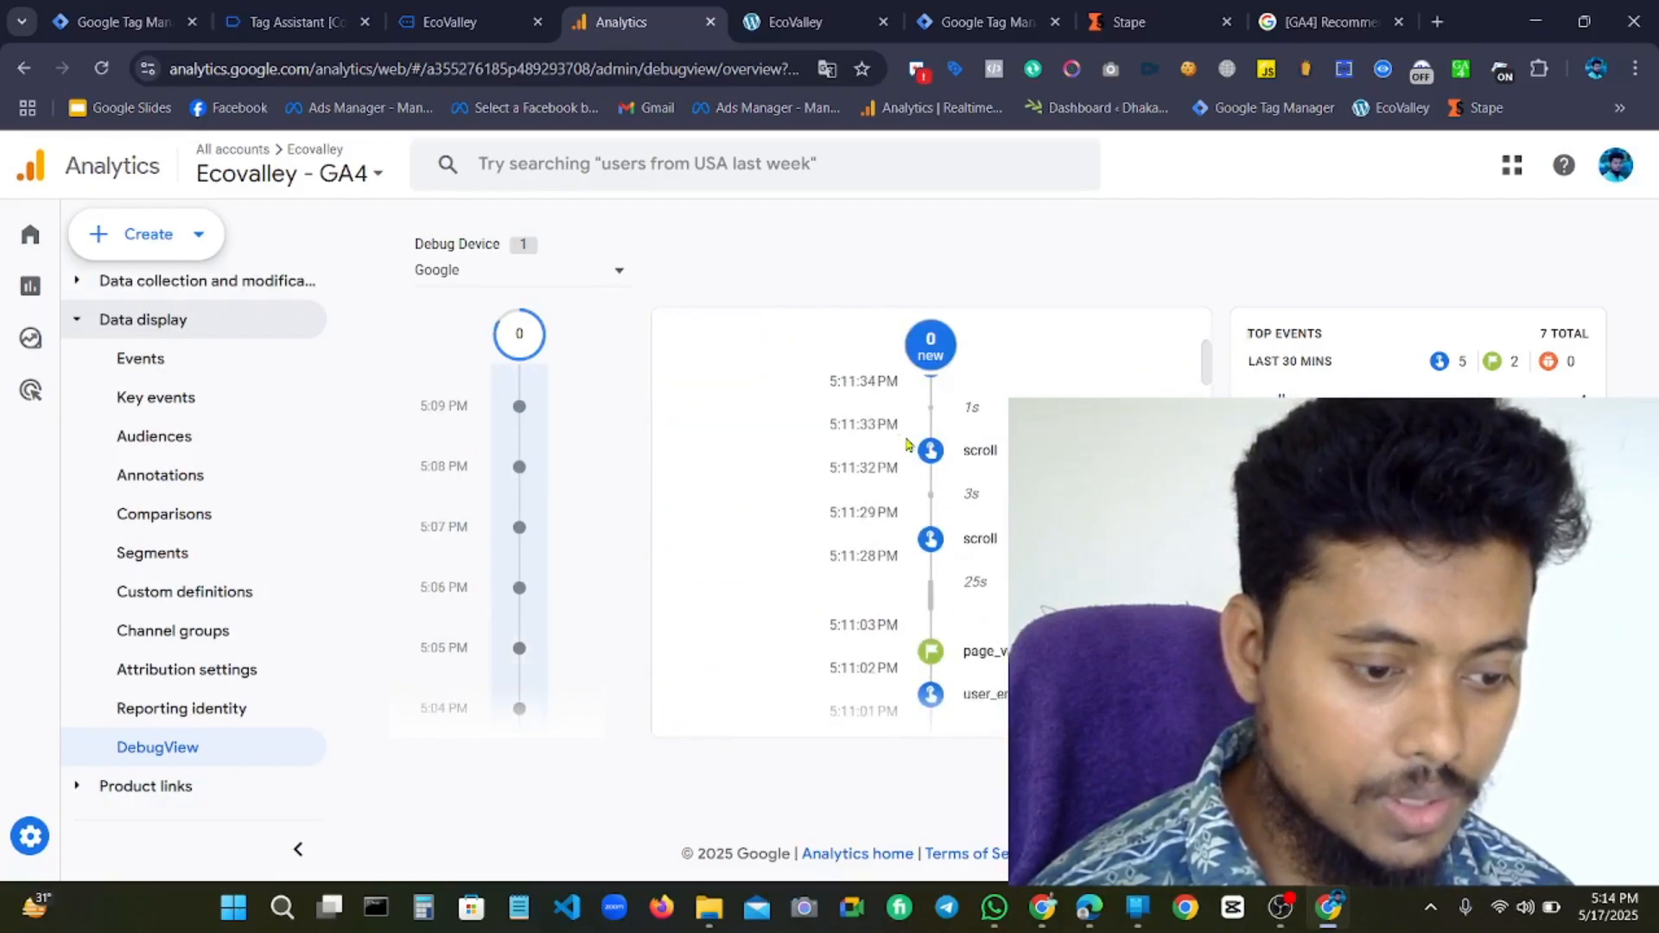
{"action": "left_click", "coordinate": [931, 450]}
{"action": "scroll", "coordinate": [838, 499], "scroll_direction": "down", "scroll_amount": 2}
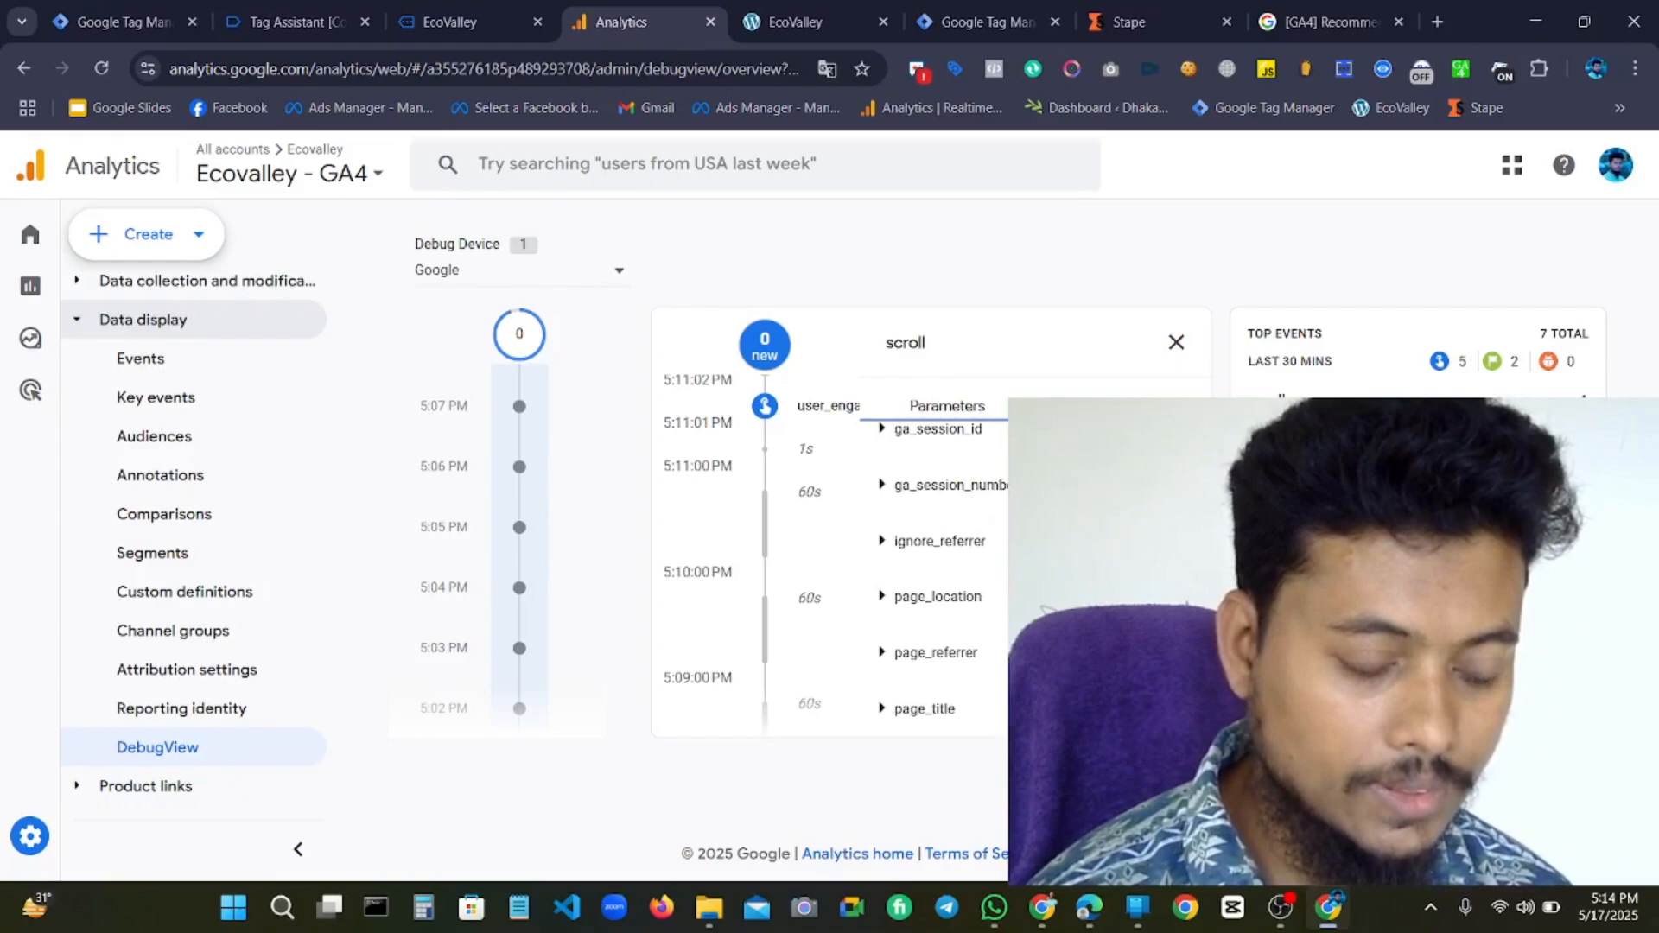
{"action": "scroll", "coordinate": [942, 579], "scroll_direction": "up", "scroll_amount": 3}
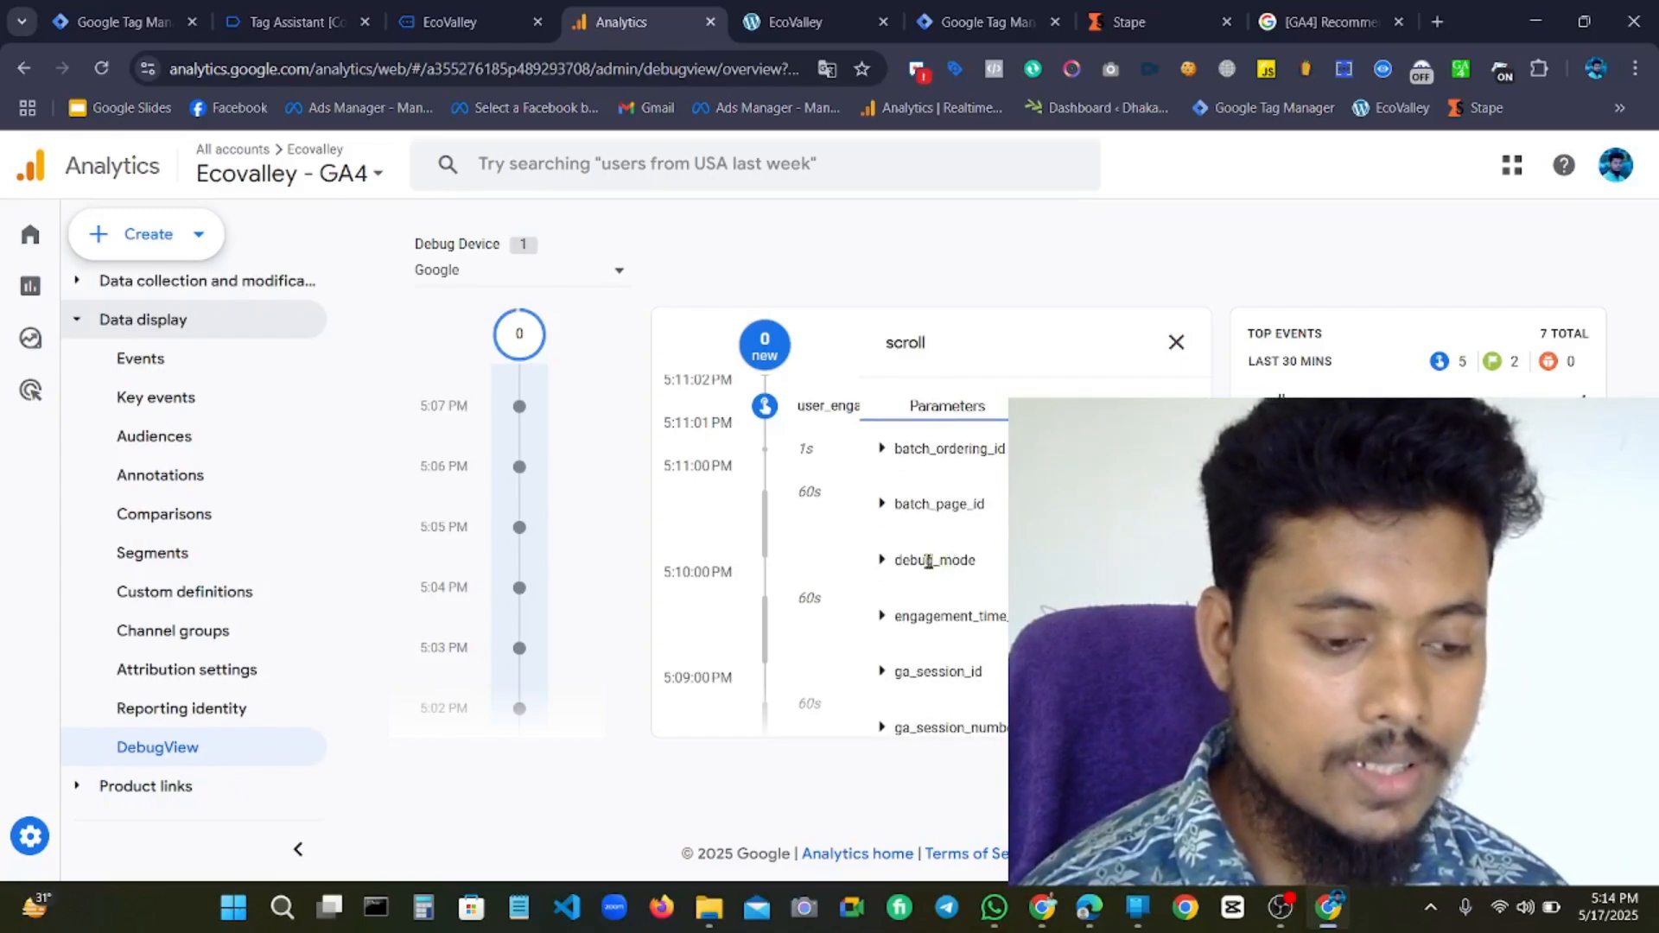
{"action": "left_click", "coordinate": [880, 561]}
{"action": "left_click", "coordinate": [896, 563]}
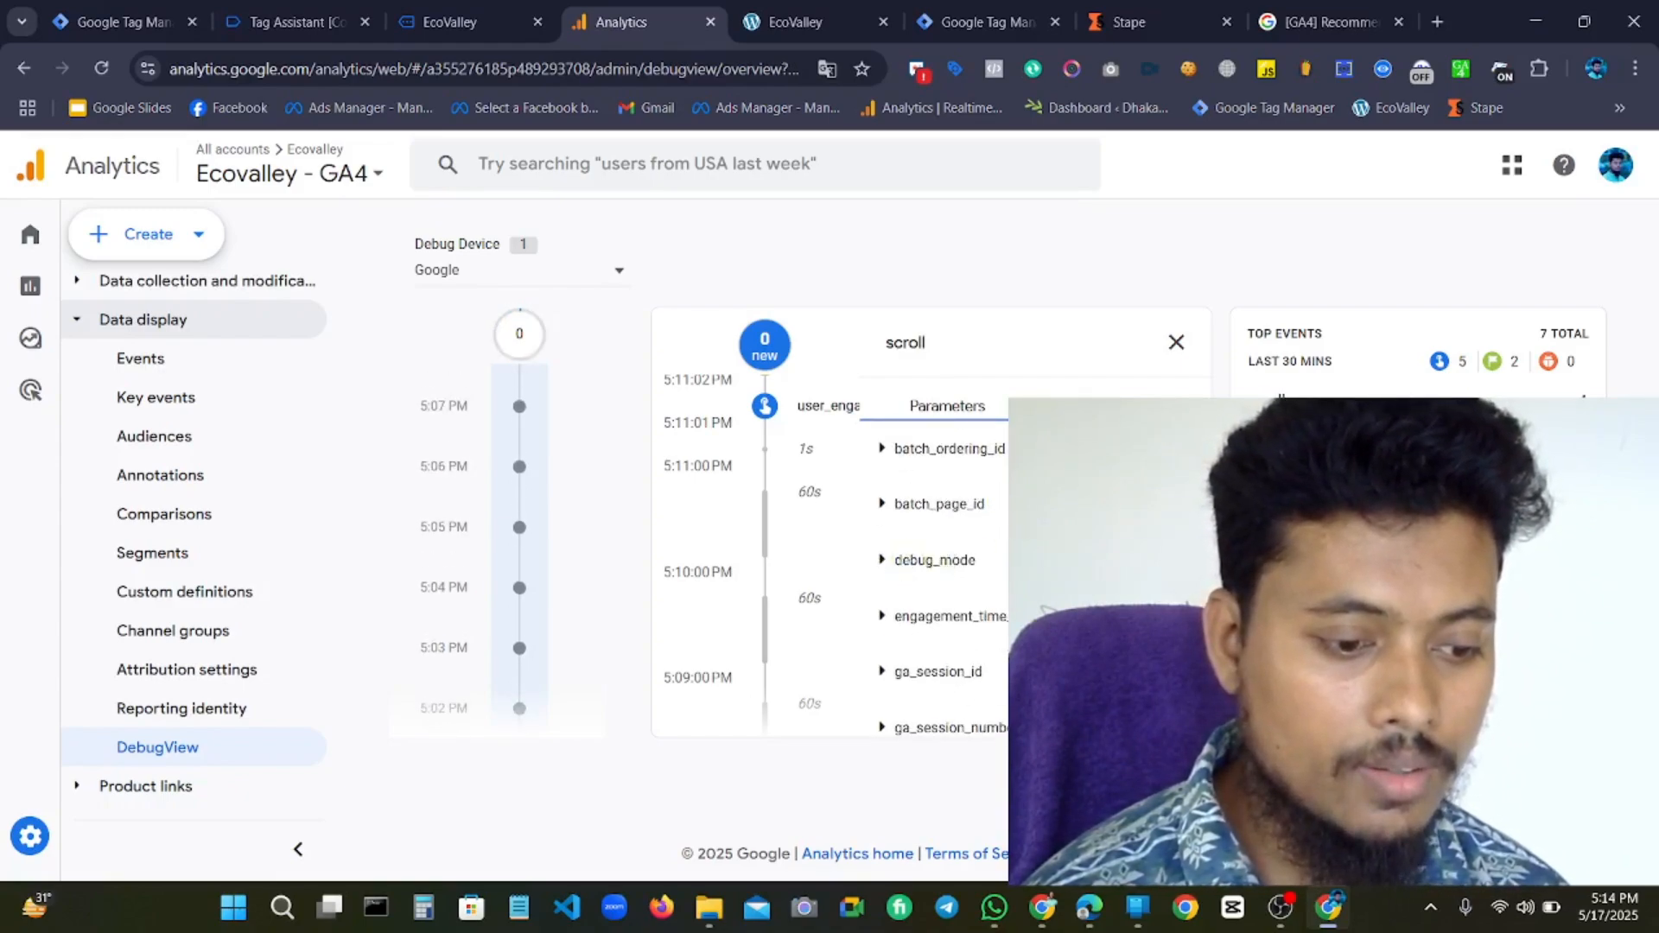
{"action": "scroll", "coordinate": [942, 561], "scroll_direction": "down", "scroll_amount": 5}
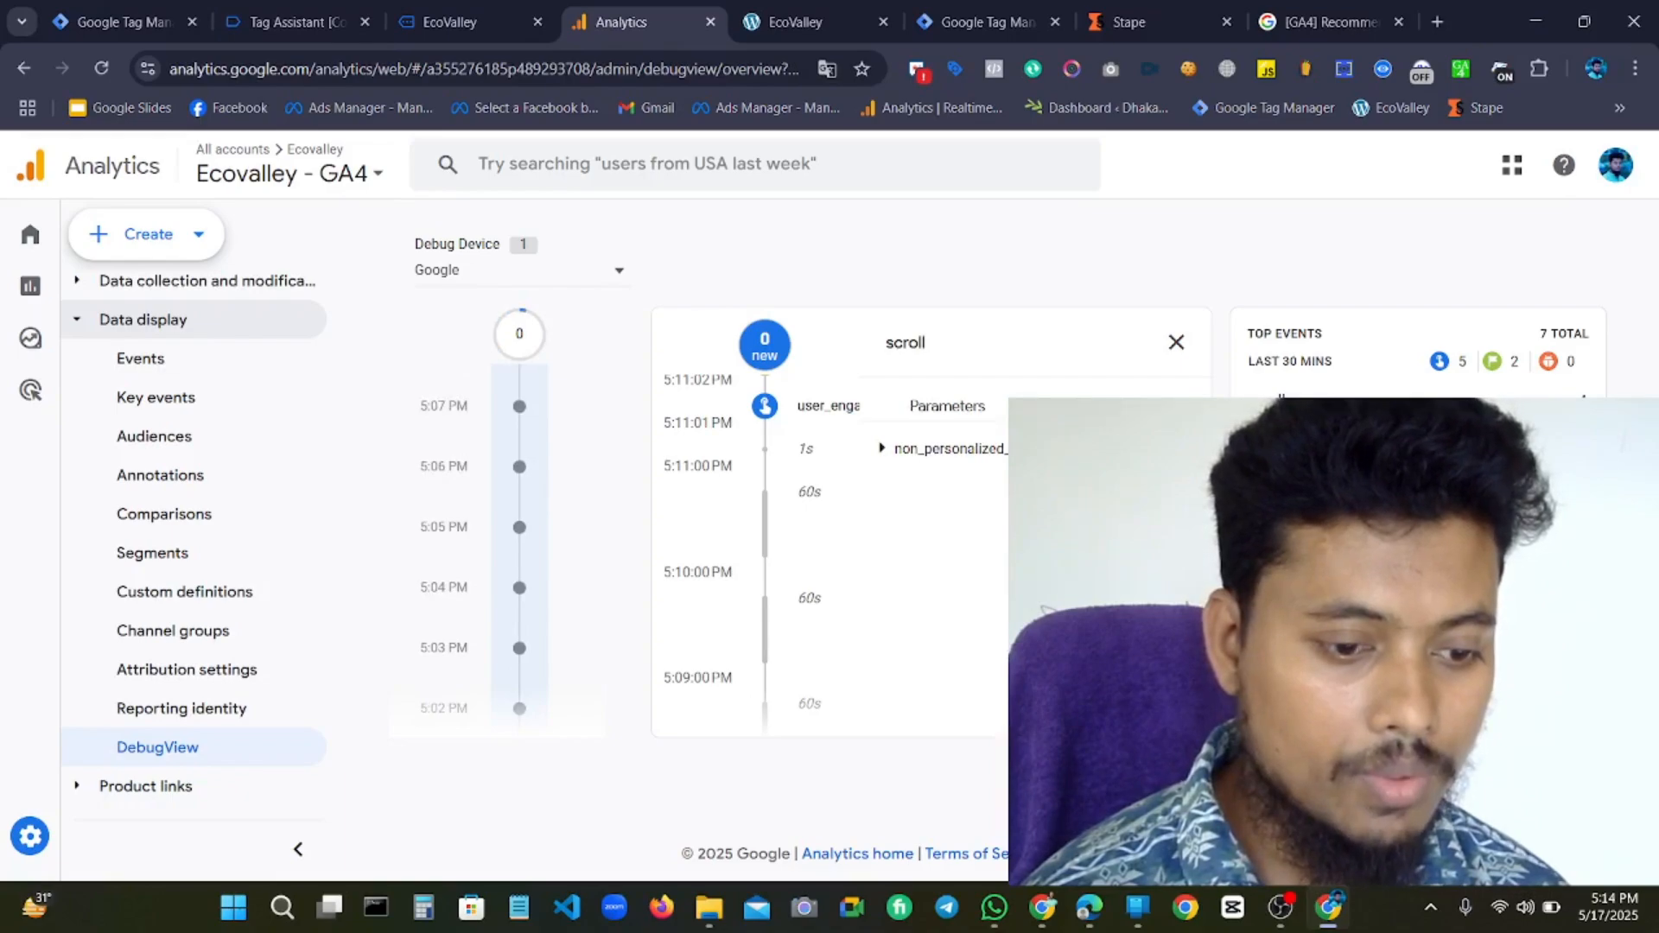
{"action": "scroll", "coordinate": [965, 409], "scroll_direction": "up", "scroll_amount": 5}
{"action": "scroll", "coordinate": [1000, 548], "scroll_direction": "down", "scroll_amount": 3}
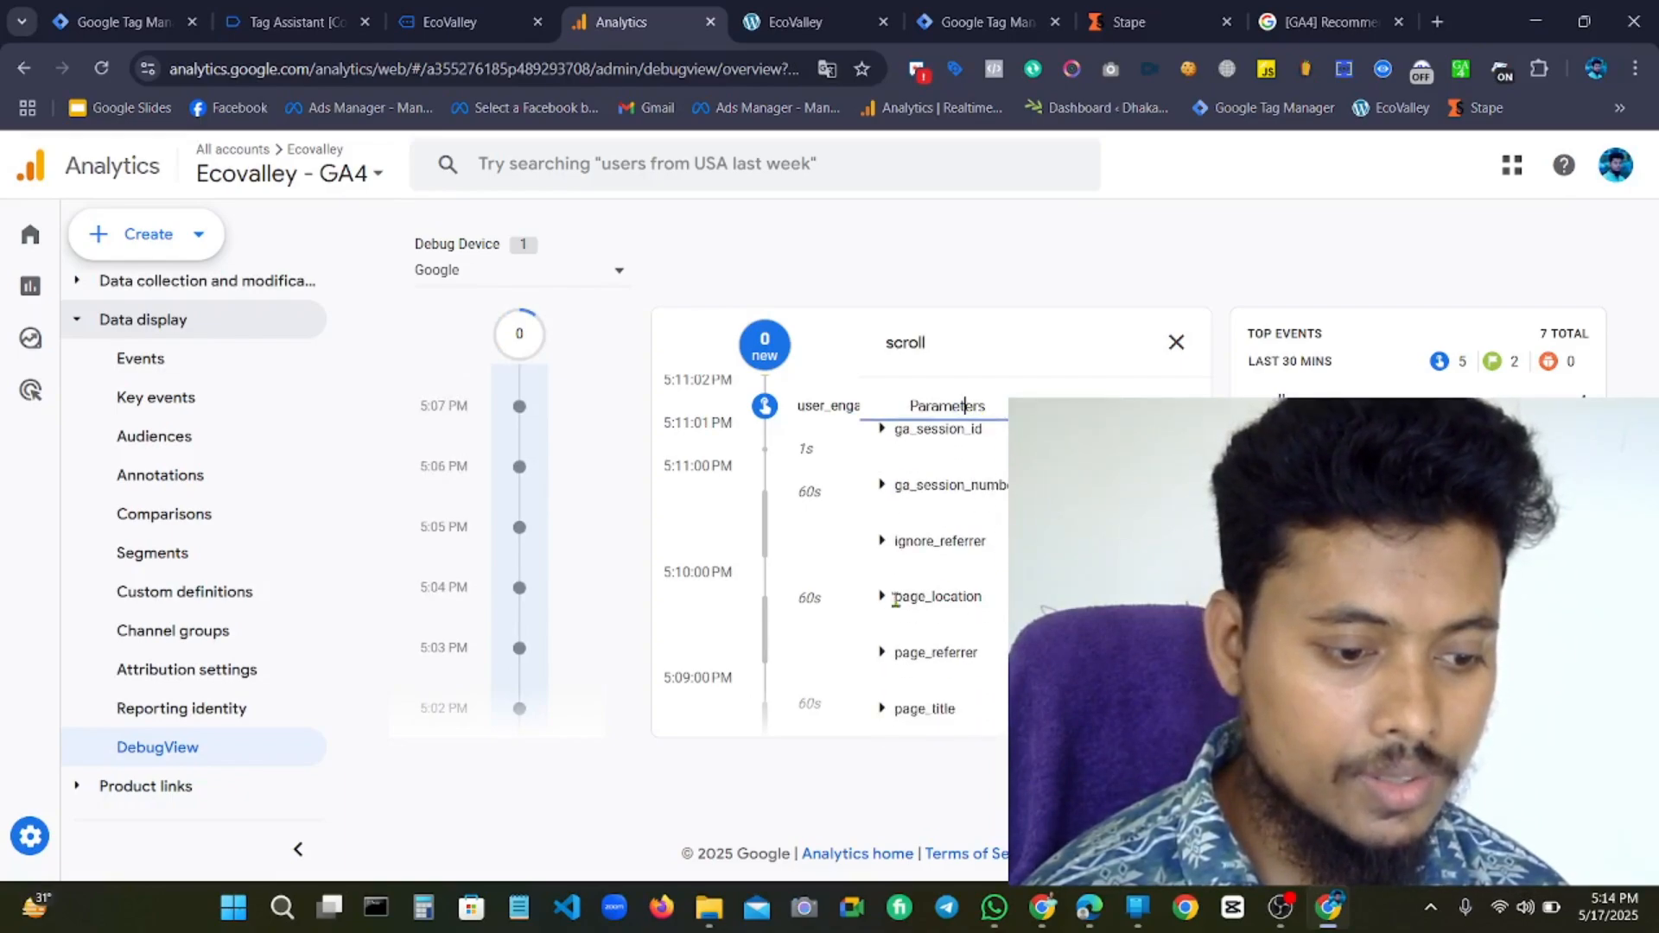
Examine the engagement_time_msec value among the opened scroll event's parameters, and close the event details.
{"action": "left_click", "coordinate": [886, 598]}
{"action": "left_click", "coordinate": [886, 598]}
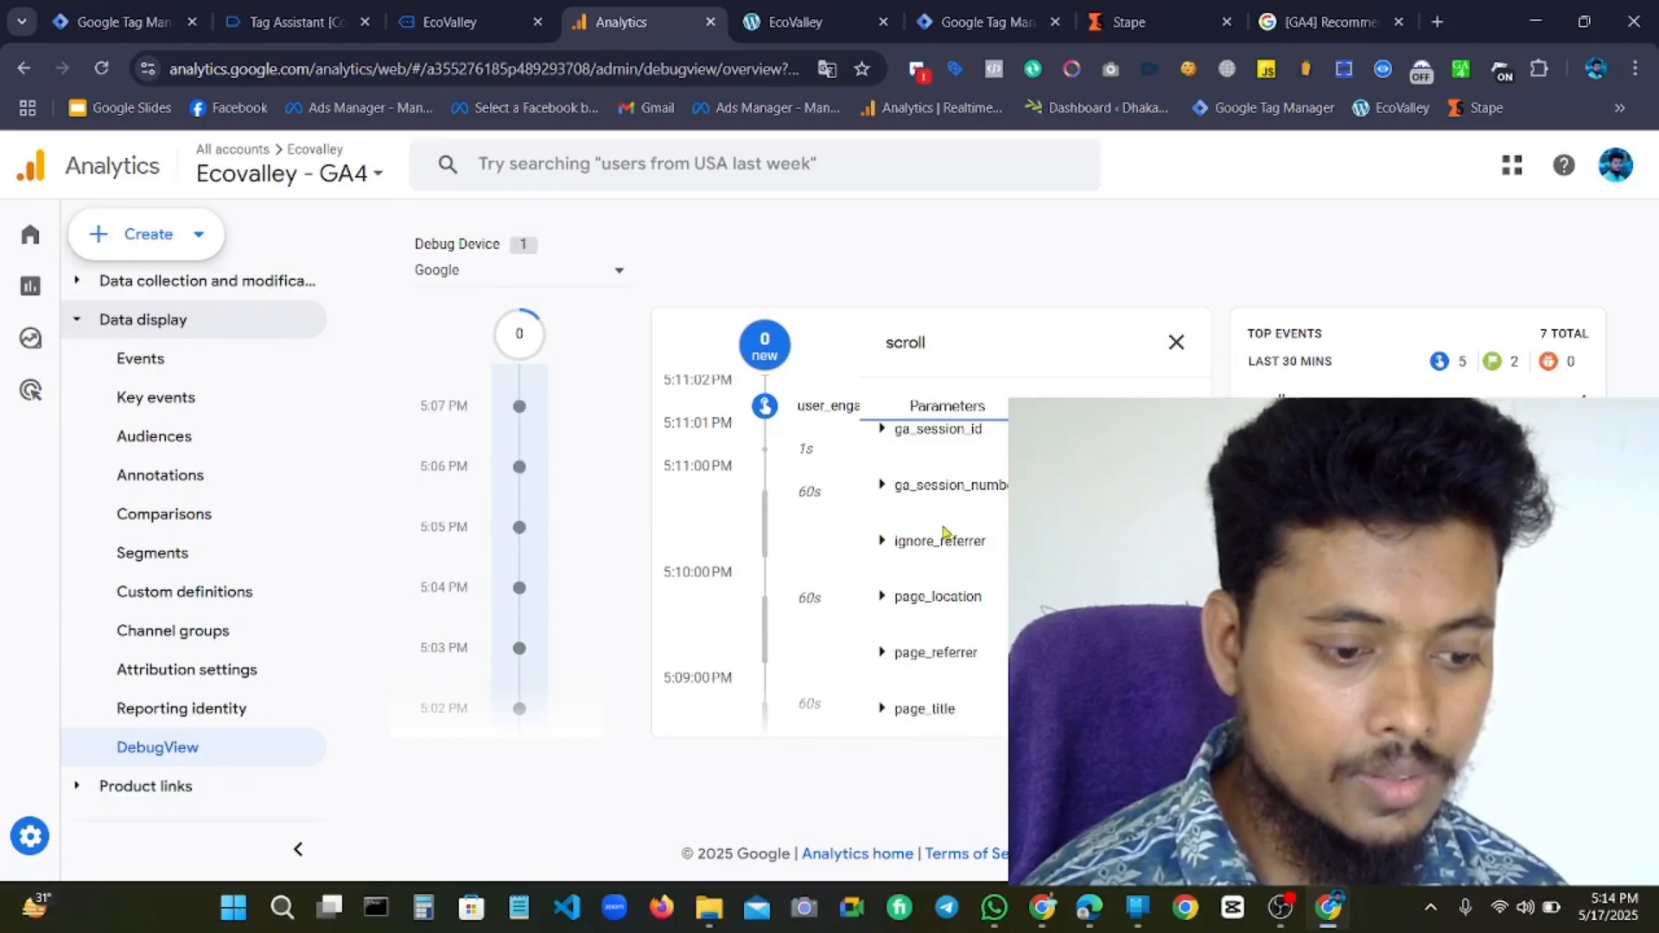
{"action": "left_click", "coordinate": [898, 486]}
{"action": "left_click", "coordinate": [898, 487]}
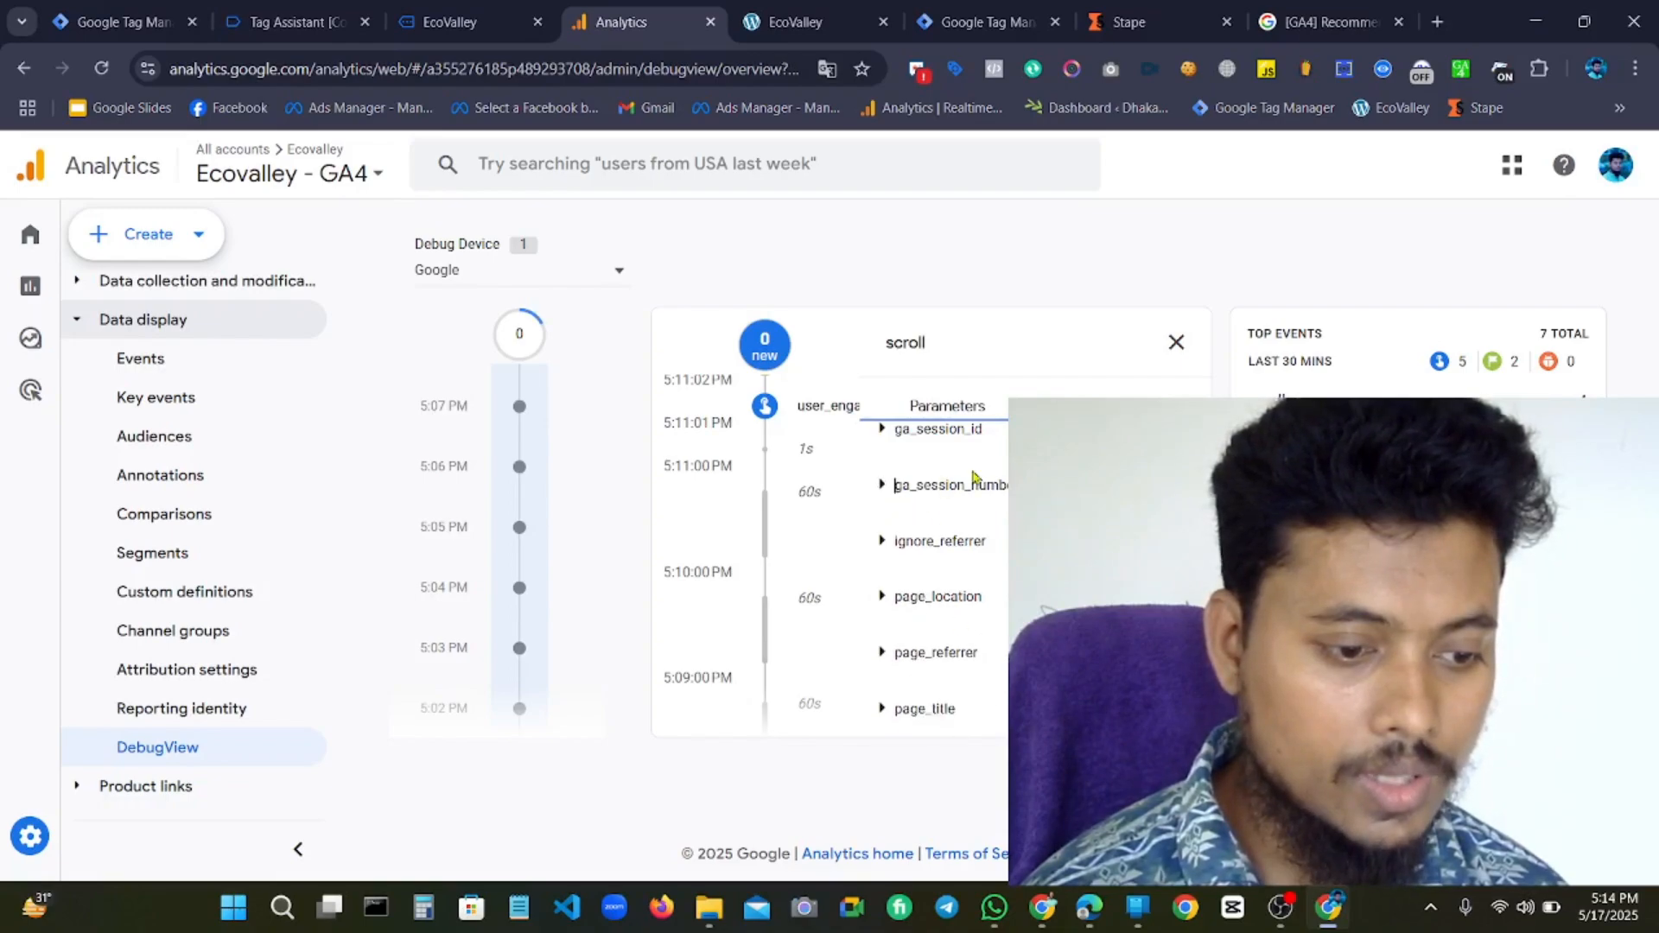
{"action": "scroll", "coordinate": [976, 477], "scroll_direction": "up", "scroll_amount": 3}
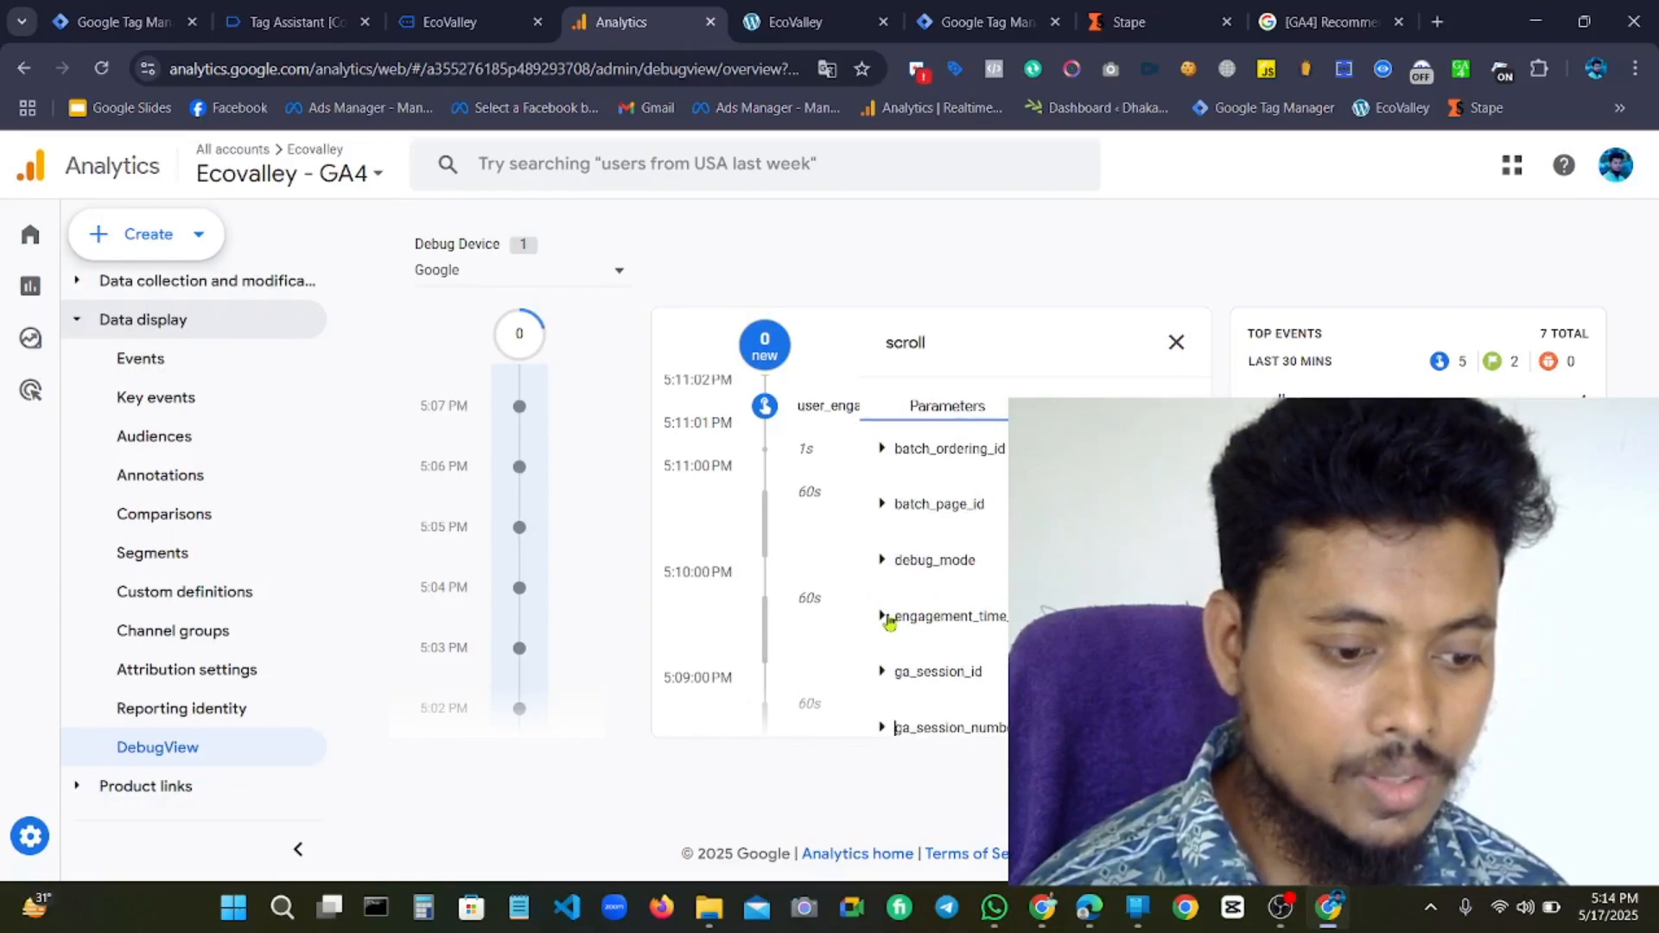
{"action": "left_click", "coordinate": [889, 619]}
{"action": "scroll", "coordinate": [933, 561], "scroll_direction": "down", "scroll_amount": 3}
{"action": "scroll", "coordinate": [933, 562], "scroll_direction": "up", "scroll_amount": 3}
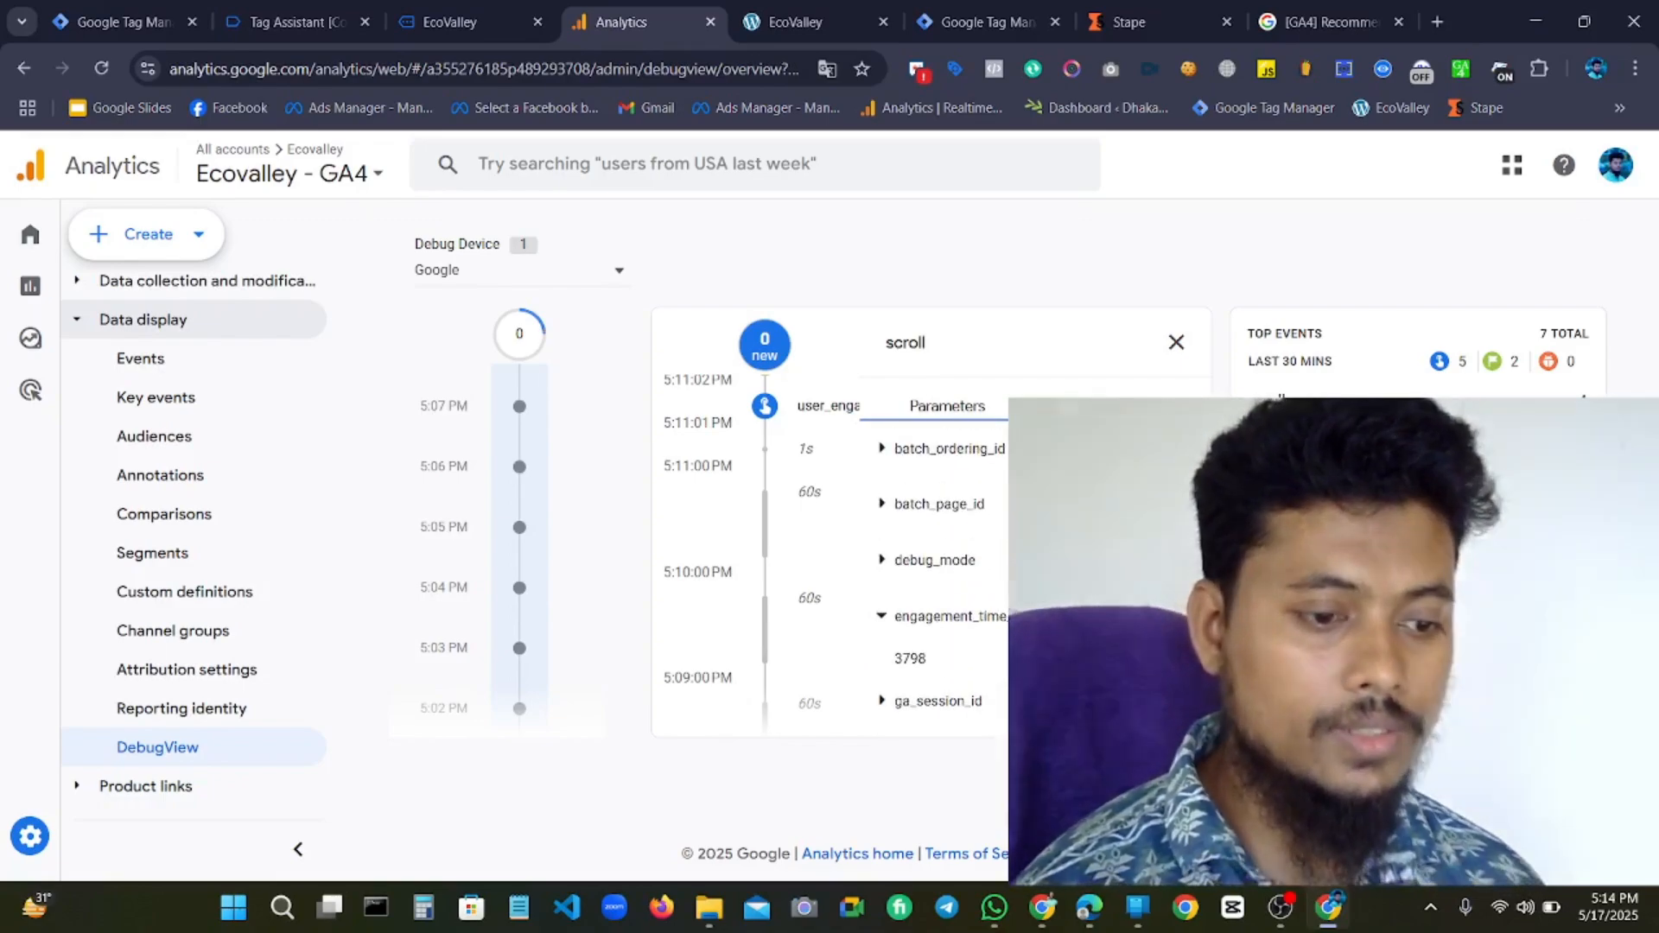
{"action": "double_click", "coordinate": [895, 662]}
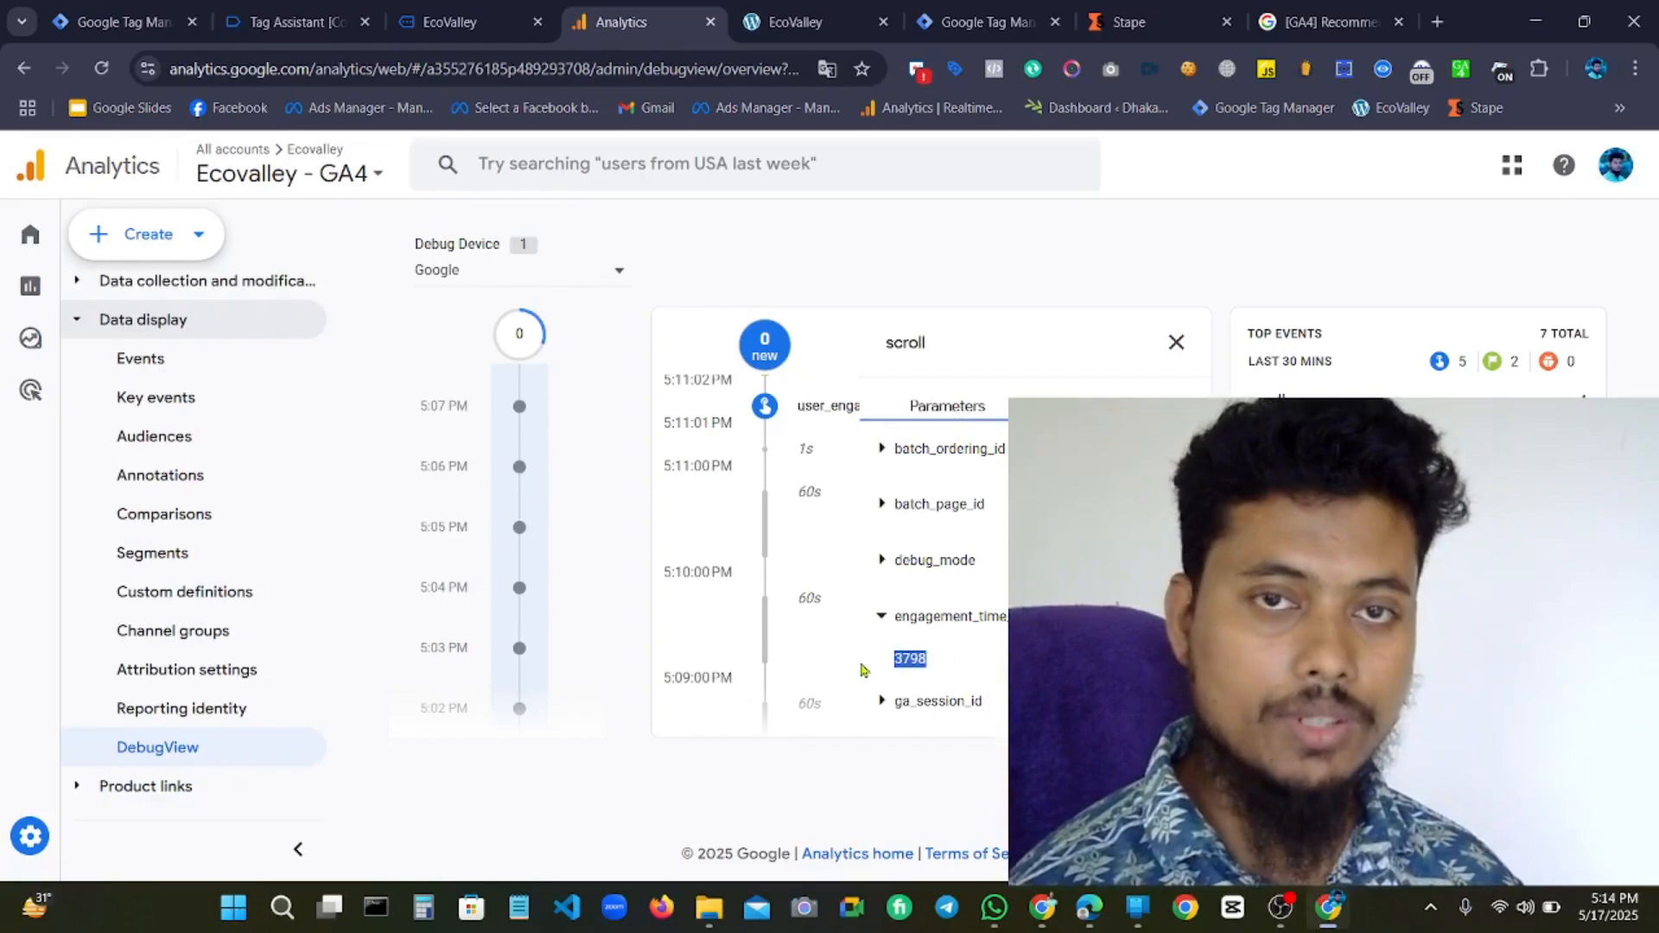
{"action": "left_click", "coordinate": [1175, 342]}
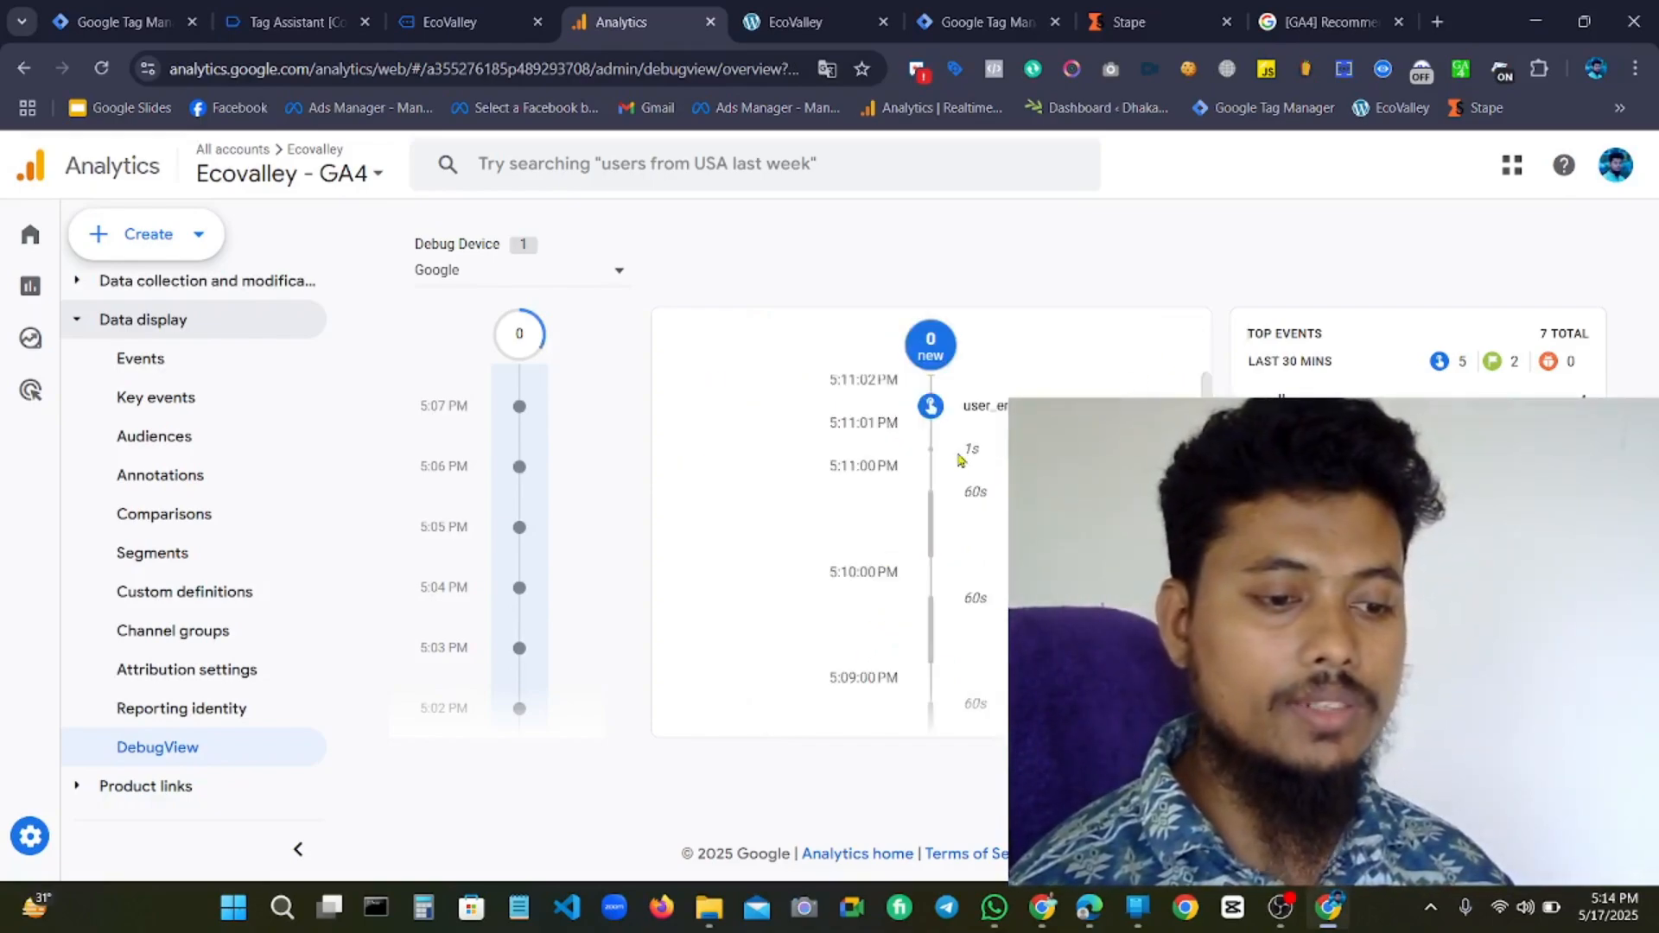
Scan the DebugView timeline for the page_view and scroll events, comparing the times at which the scroll events fired.
{"action": "scroll", "coordinate": [951, 519], "scroll_direction": "down", "scroll_amount": 5}
{"action": "scroll", "coordinate": [961, 529], "scroll_direction": "up", "scroll_amount": 5}
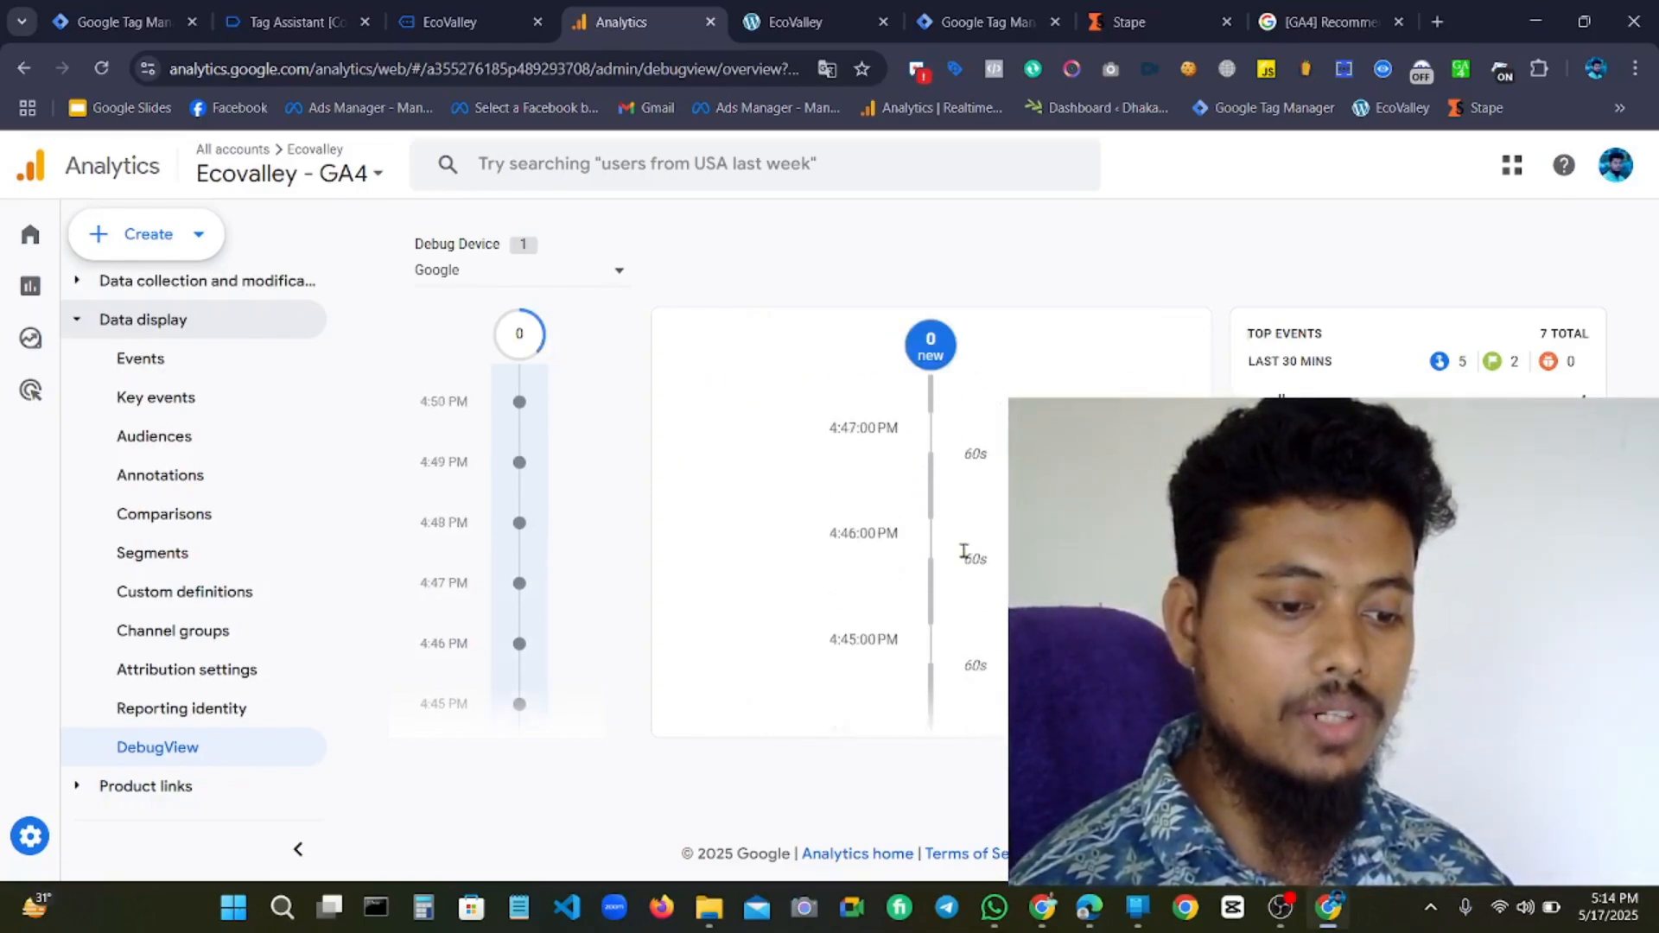
{"action": "scroll", "coordinate": [967, 527], "scroll_direction": "up", "scroll_amount": 5}
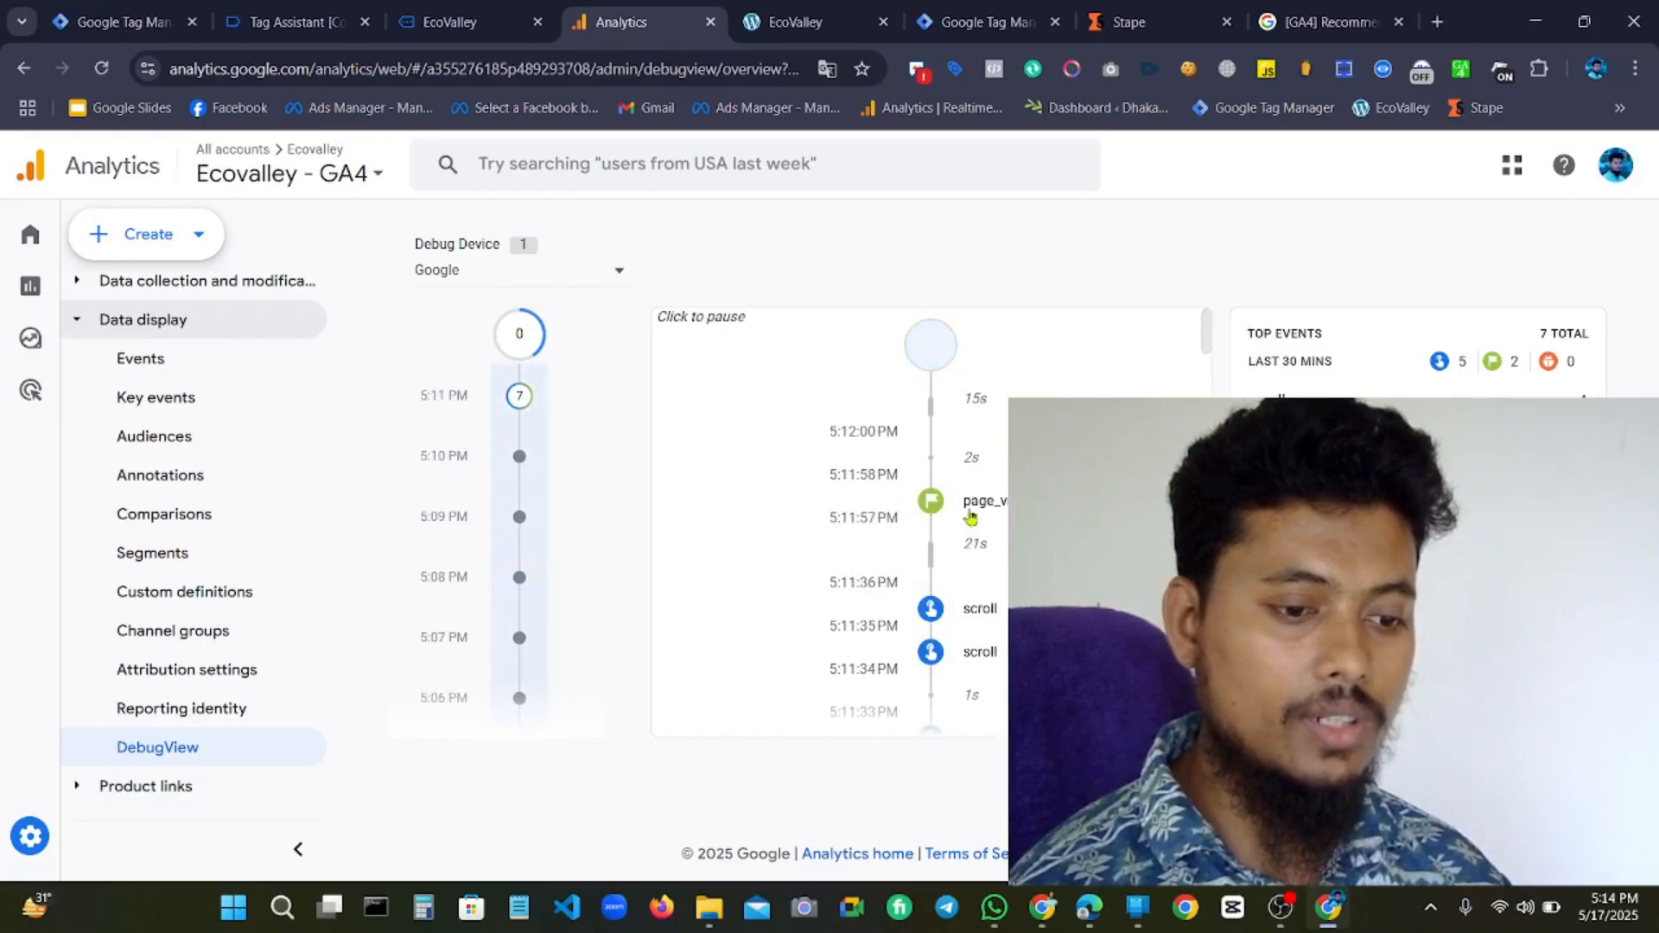
{"action": "scroll", "coordinate": [971, 517], "scroll_direction": "down", "scroll_amount": 7}
{"action": "scroll", "coordinate": [969, 516], "scroll_direction": "up", "scroll_amount": 7}
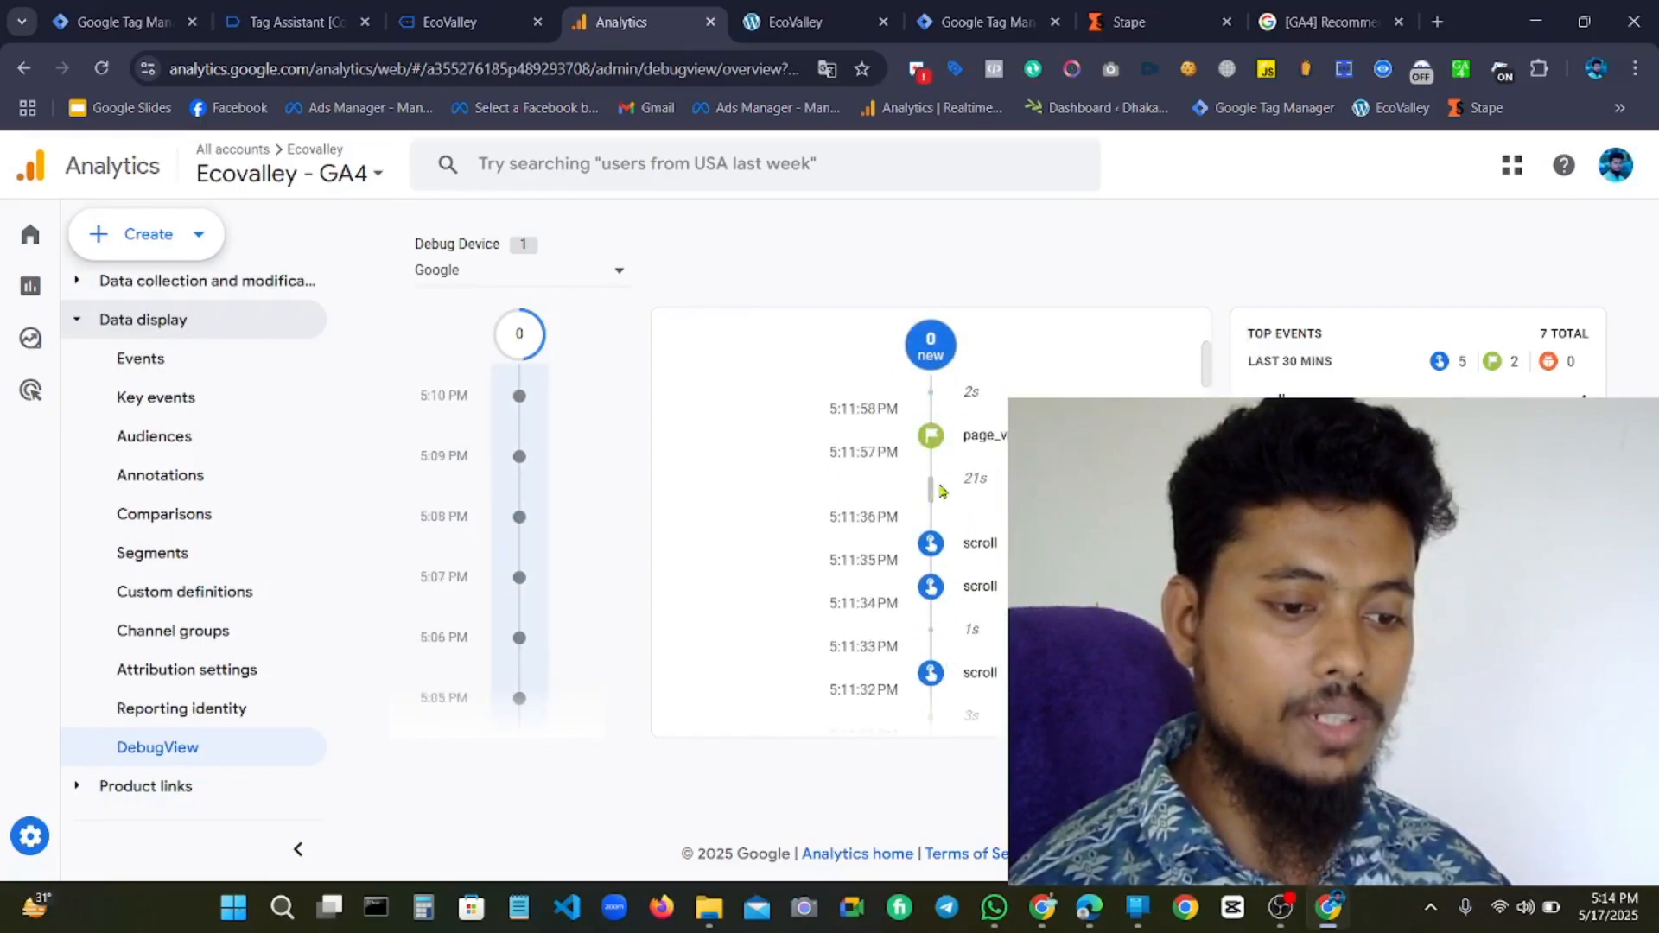
{"action": "scroll", "coordinate": [951, 510], "scroll_direction": "down", "scroll_amount": 3}
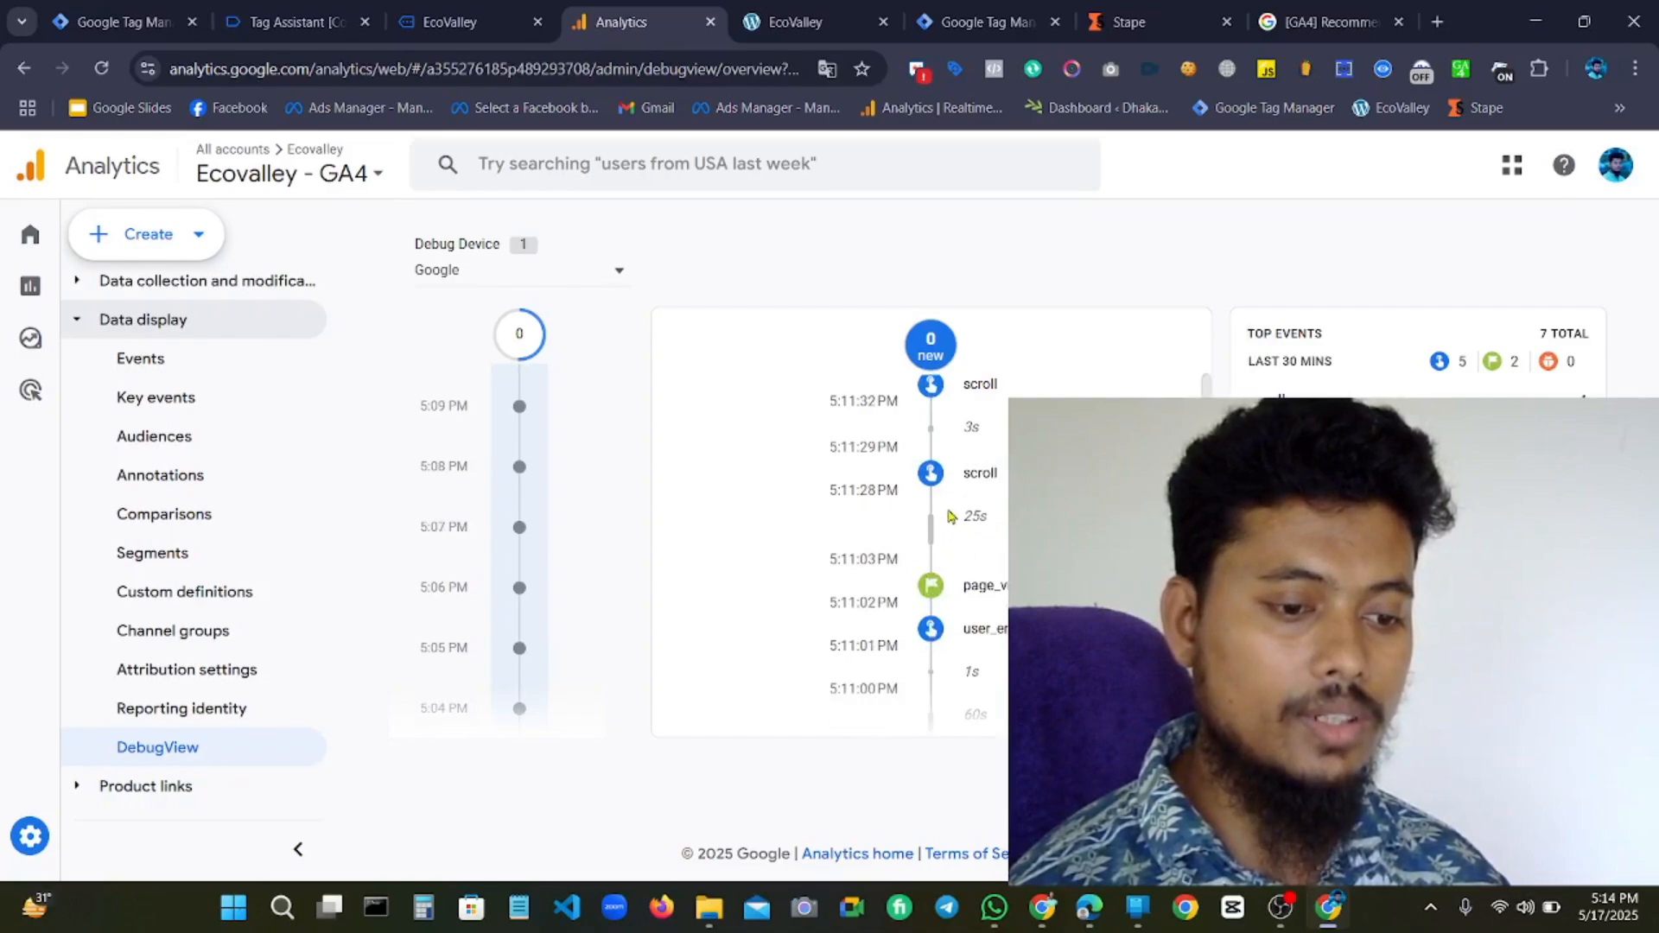
{"action": "scroll", "coordinate": [951, 517], "scroll_direction": "up", "scroll_amount": 3}
{"action": "scroll", "coordinate": [950, 479], "scroll_direction": "down", "scroll_amount": 10}
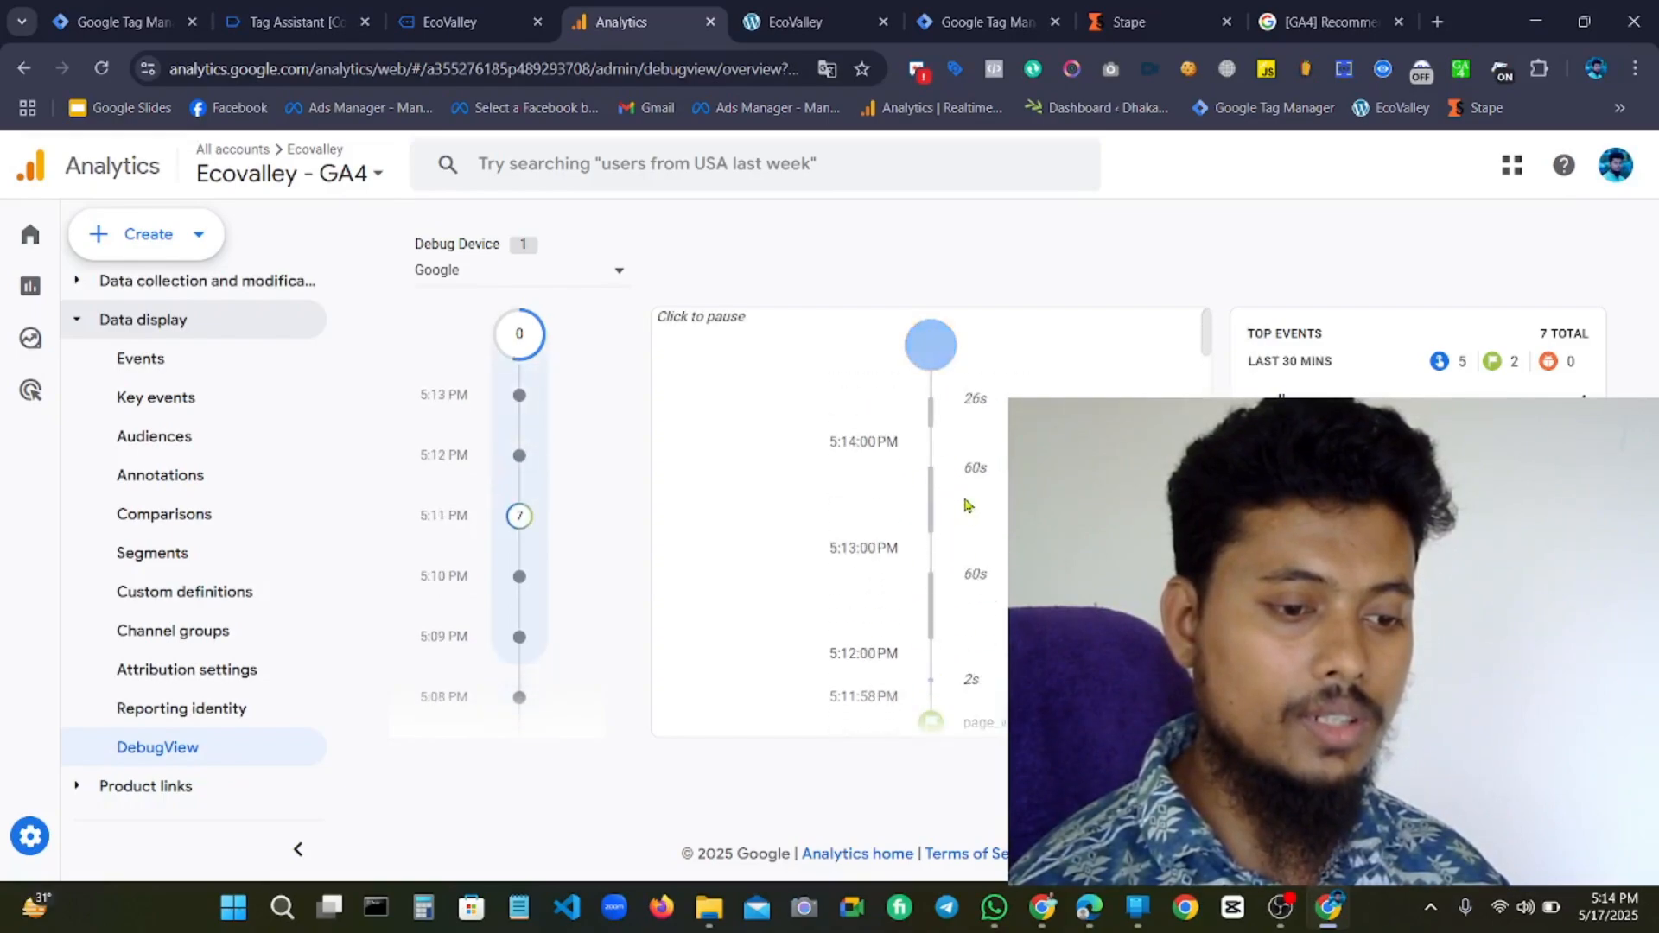
{"action": "scroll", "coordinate": [966, 486], "scroll_direction": "down", "scroll_amount": 8}
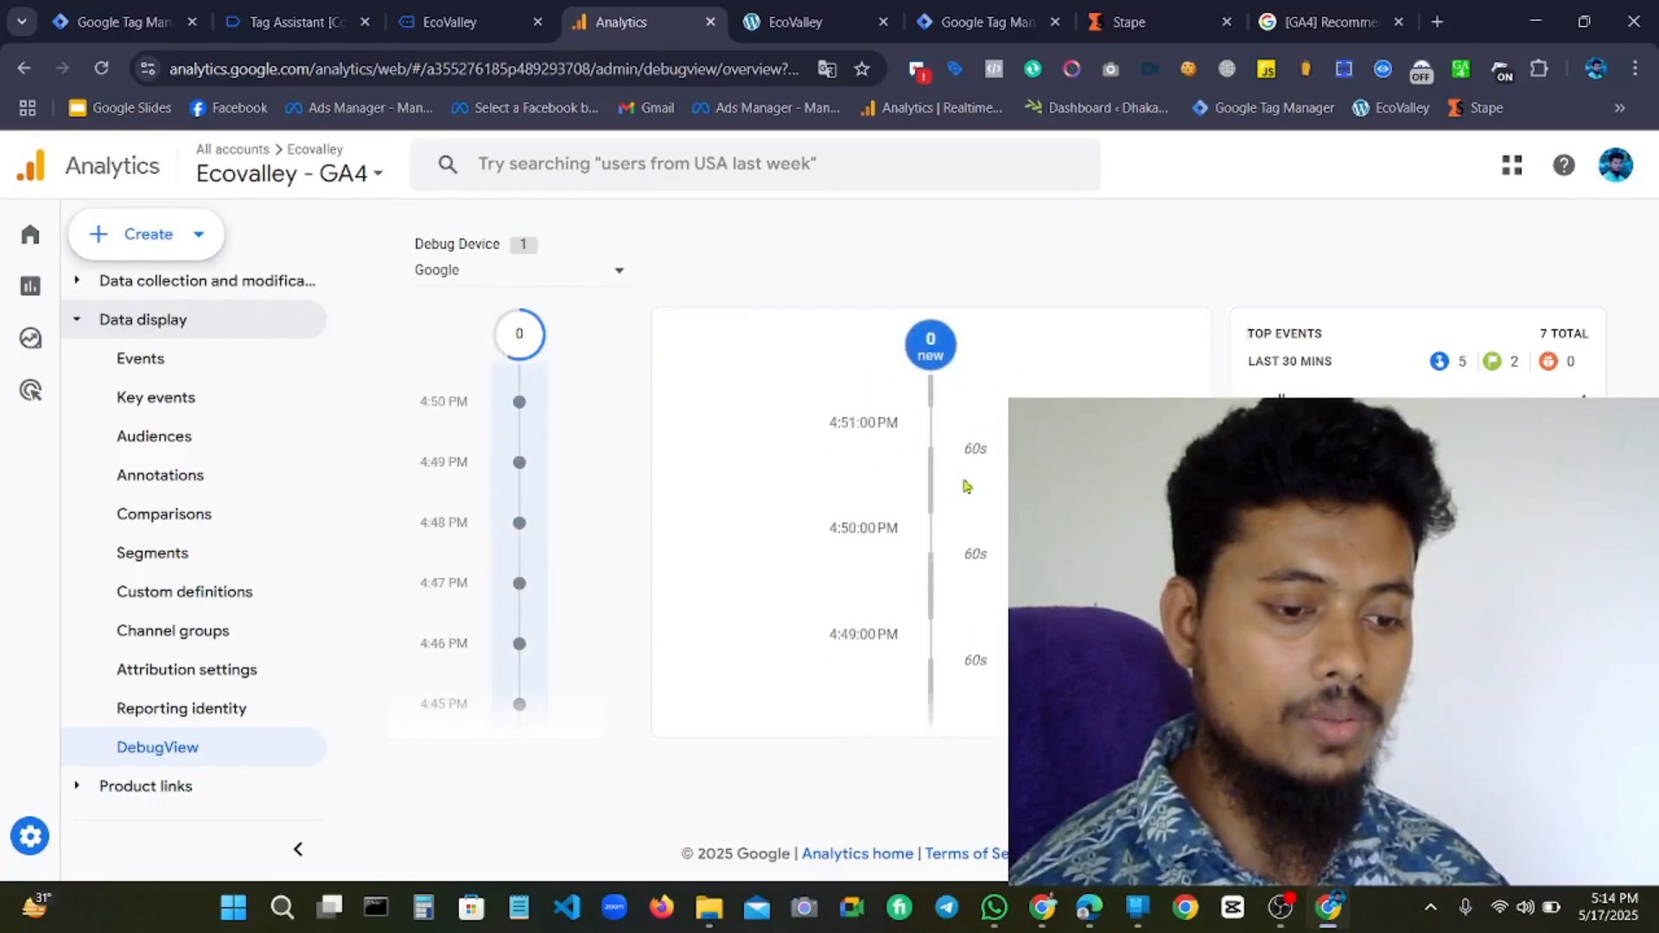
{"action": "scroll", "coordinate": [966, 490], "scroll_direction": "up", "scroll_amount": 15}
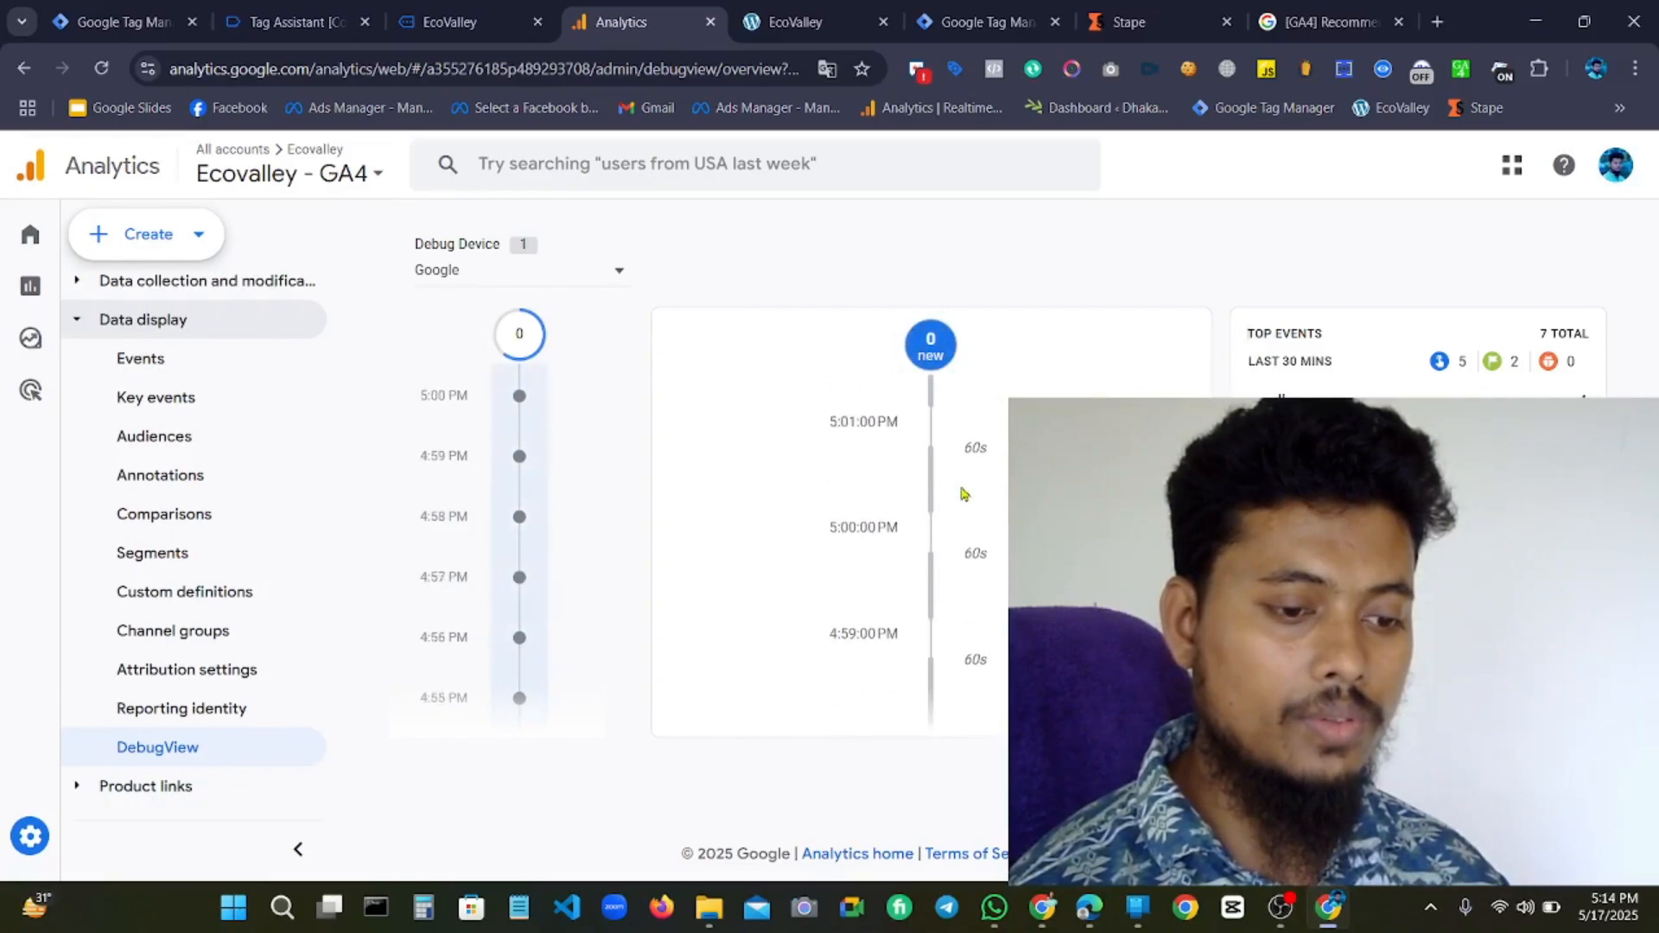
{"action": "scroll", "coordinate": [966, 497], "scroll_direction": "up", "scroll_amount": 5}
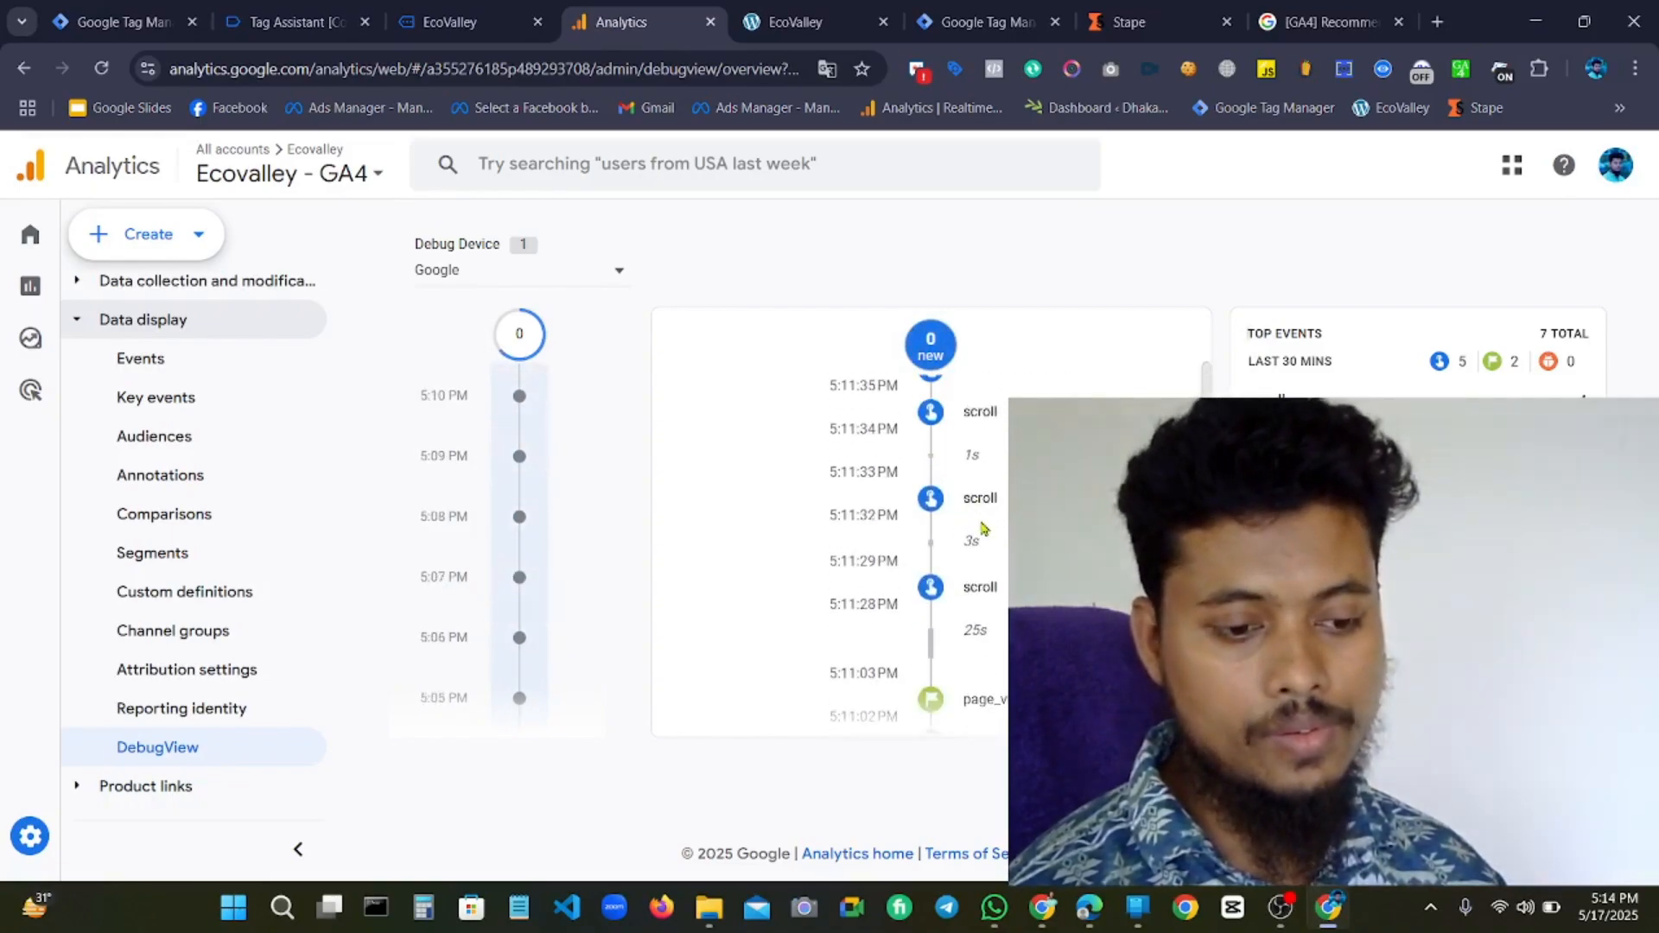
{"action": "scroll", "coordinate": [983, 540], "scroll_direction": "down", "scroll_amount": 2}
{"action": "scroll", "coordinate": [982, 539], "scroll_direction": "up", "scroll_amount": 3}
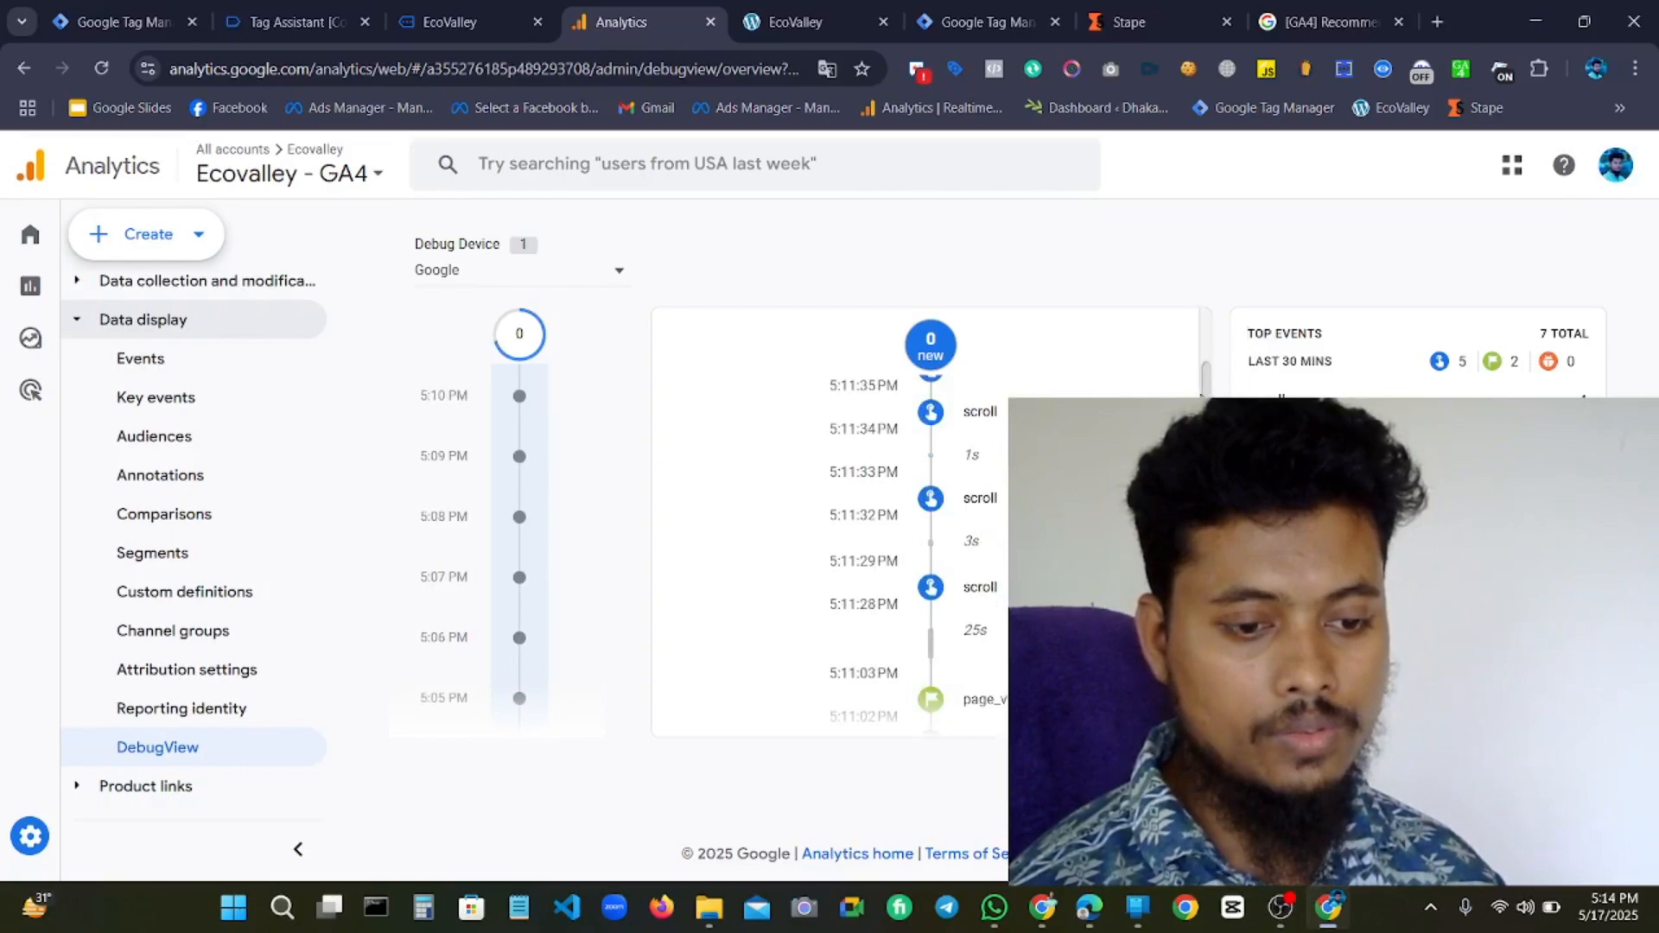
{"action": "scroll", "coordinate": [1208, 393], "scroll_direction": "up", "scroll_amount": 1}
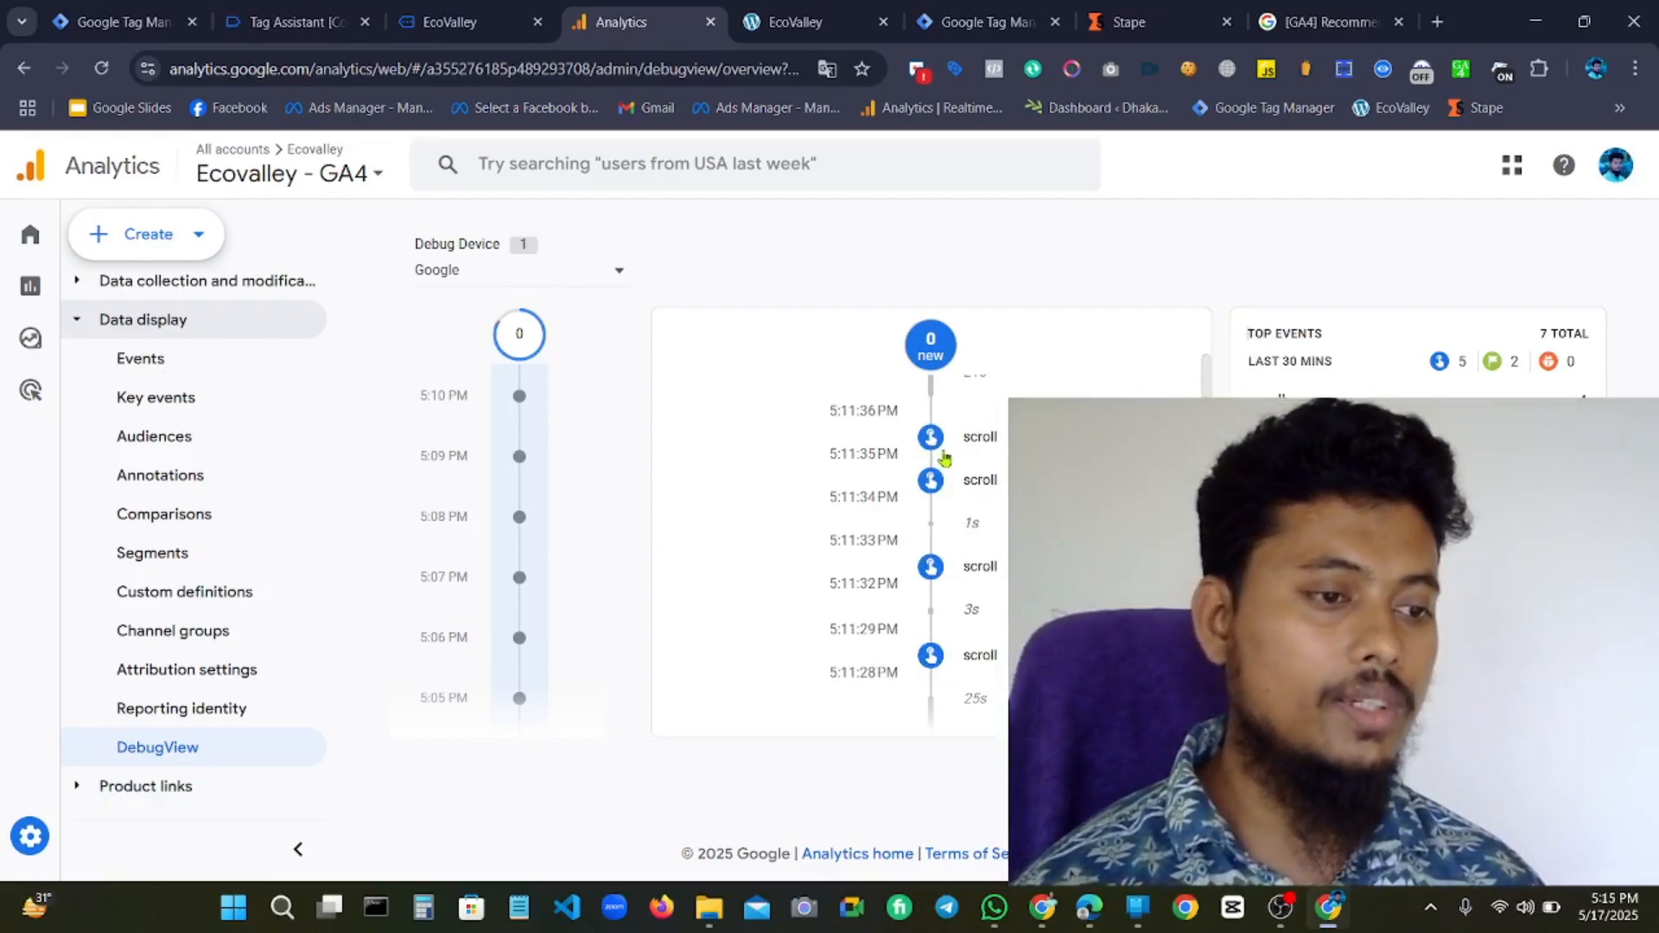
Switch to the EcoValley web container in Tag Manager and open GA4 - Scroll_Depth _Trigger to review its configuration.
{"action": "left_click", "coordinate": [230, 10]}
{"action": "left_click", "coordinate": [120, 21]}
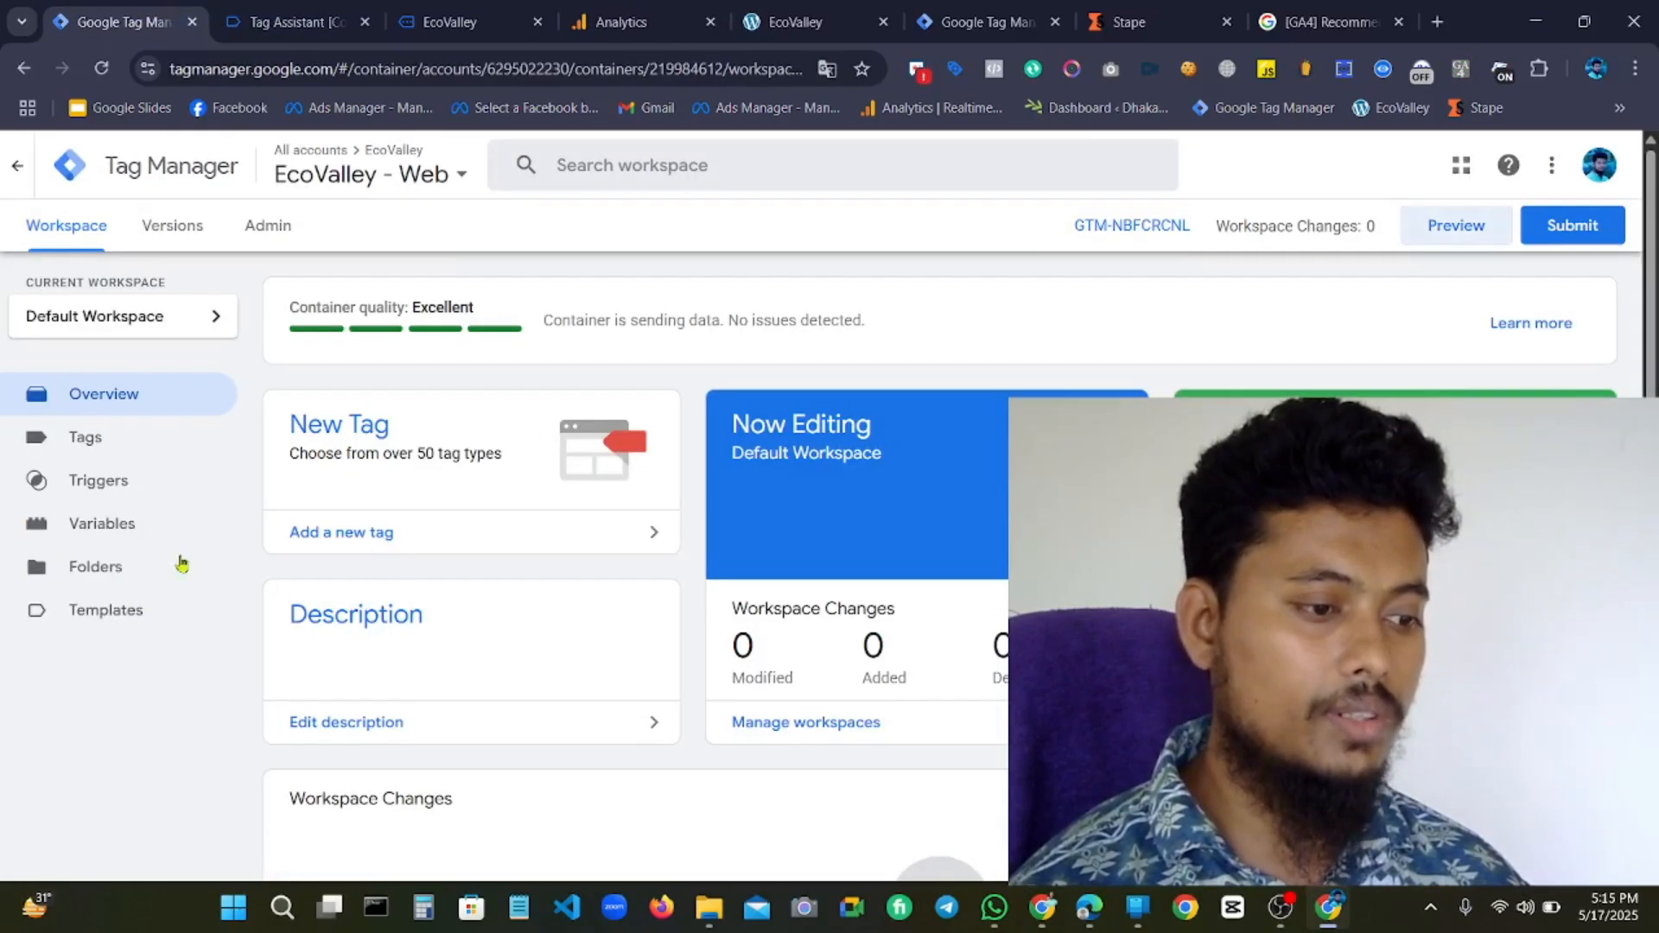
{"action": "left_click", "coordinate": [117, 453]}
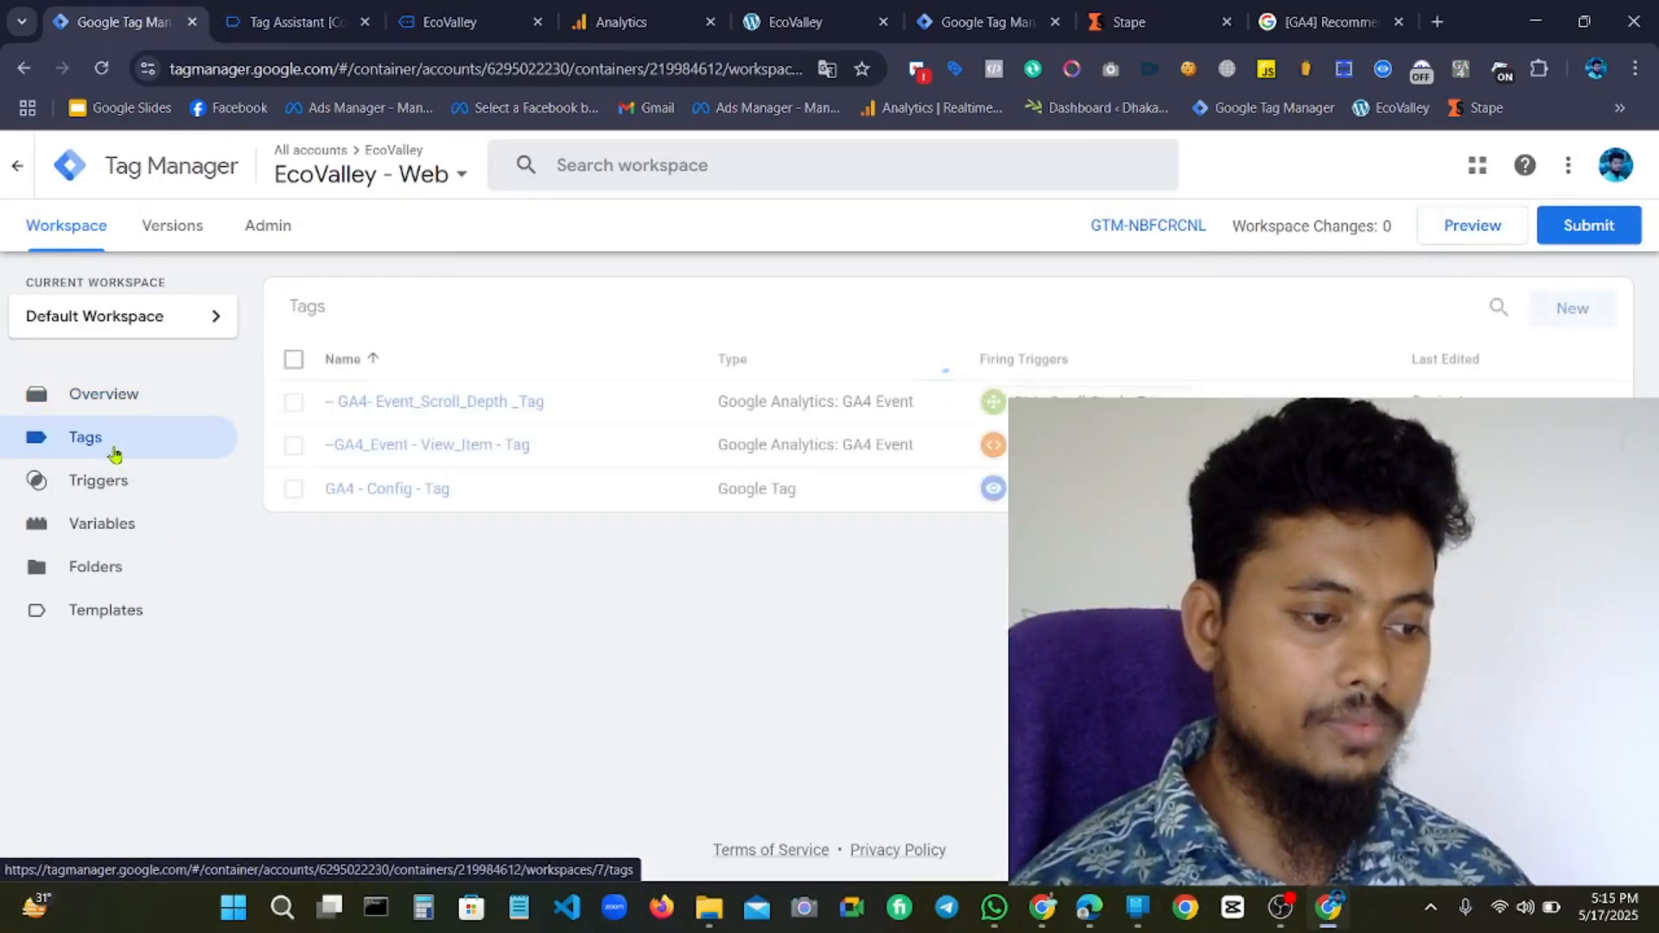
{"action": "left_click", "coordinate": [529, 402]}
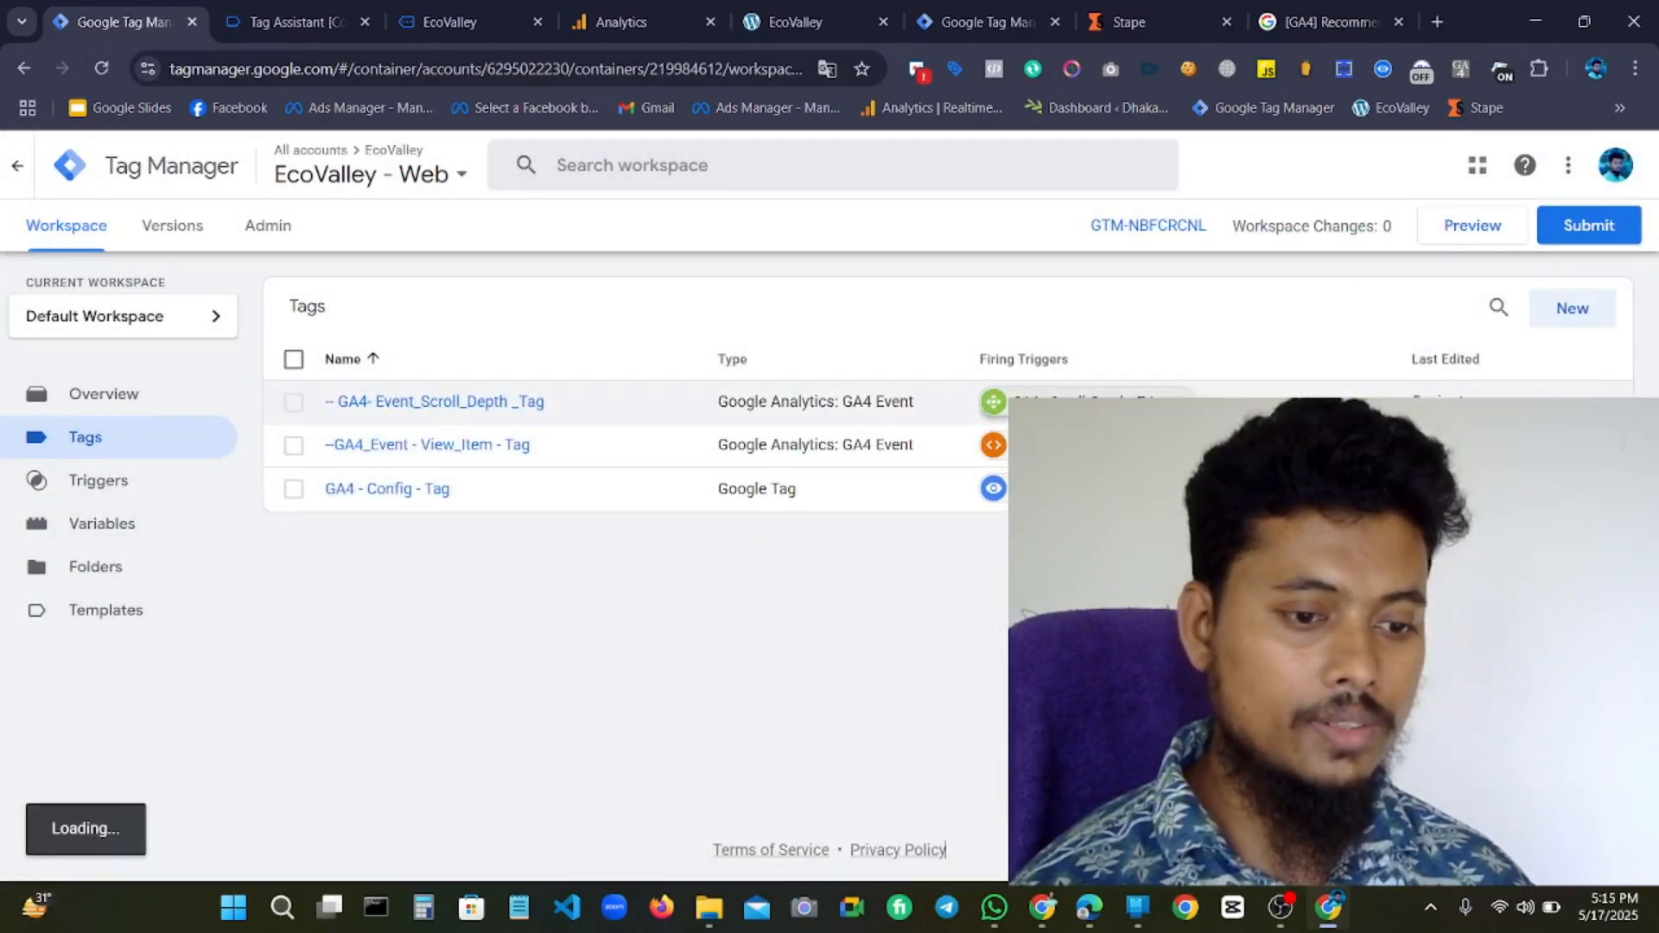
{"action": "left_click", "coordinate": [100, 483]}
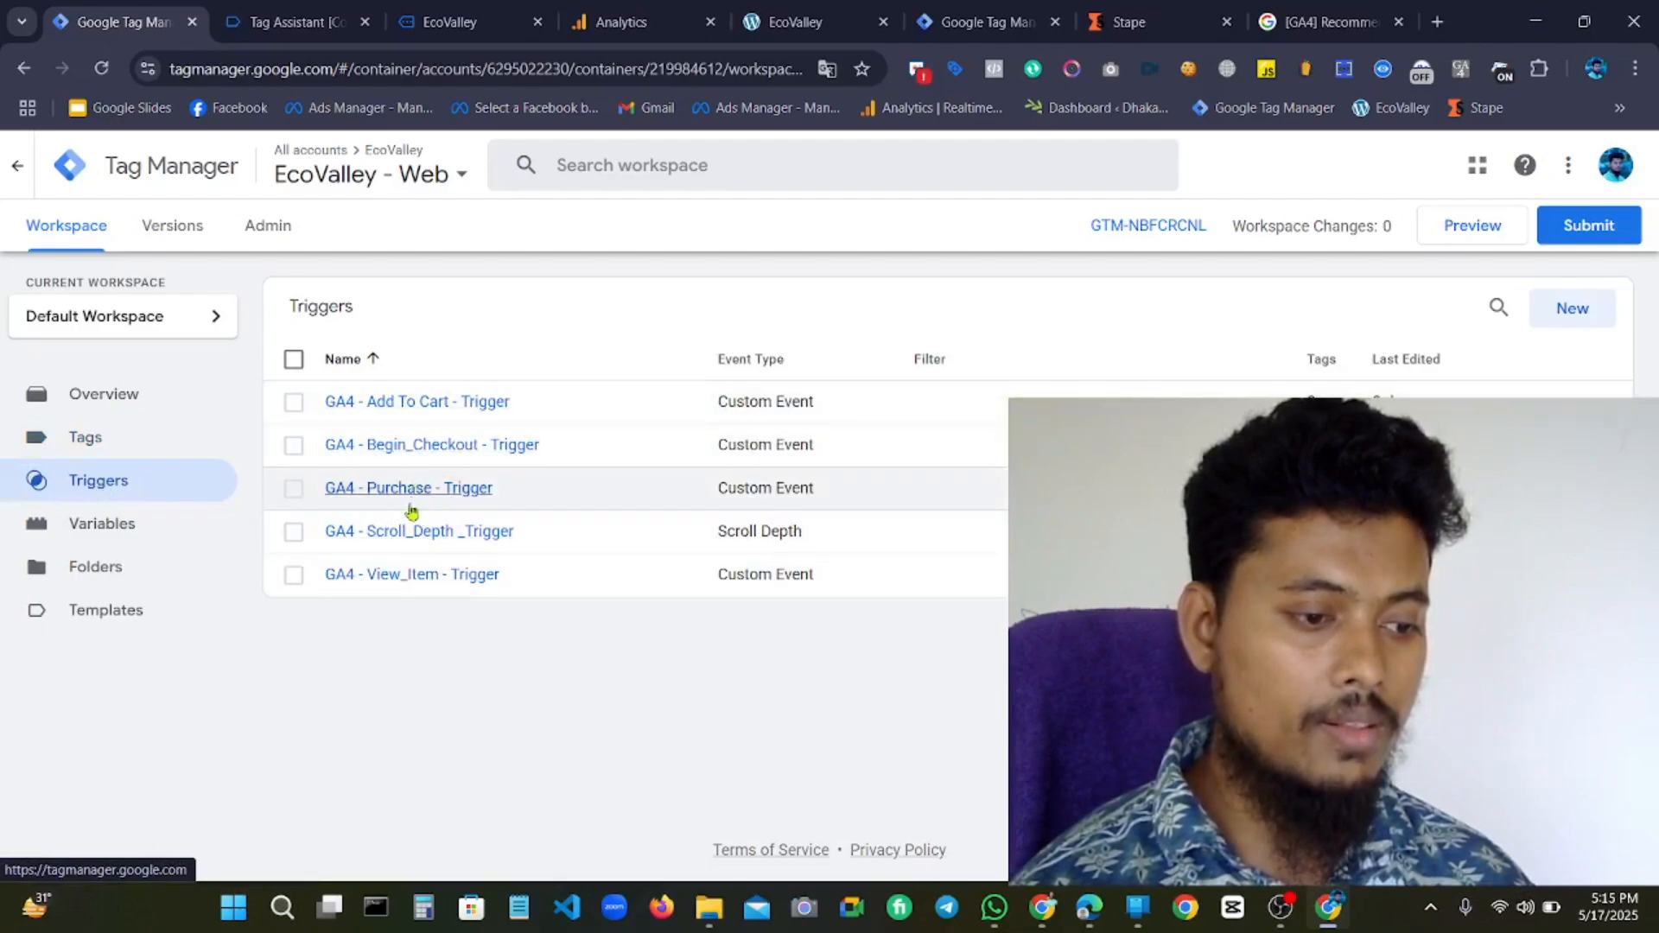
{"action": "left_click", "coordinate": [402, 536]}
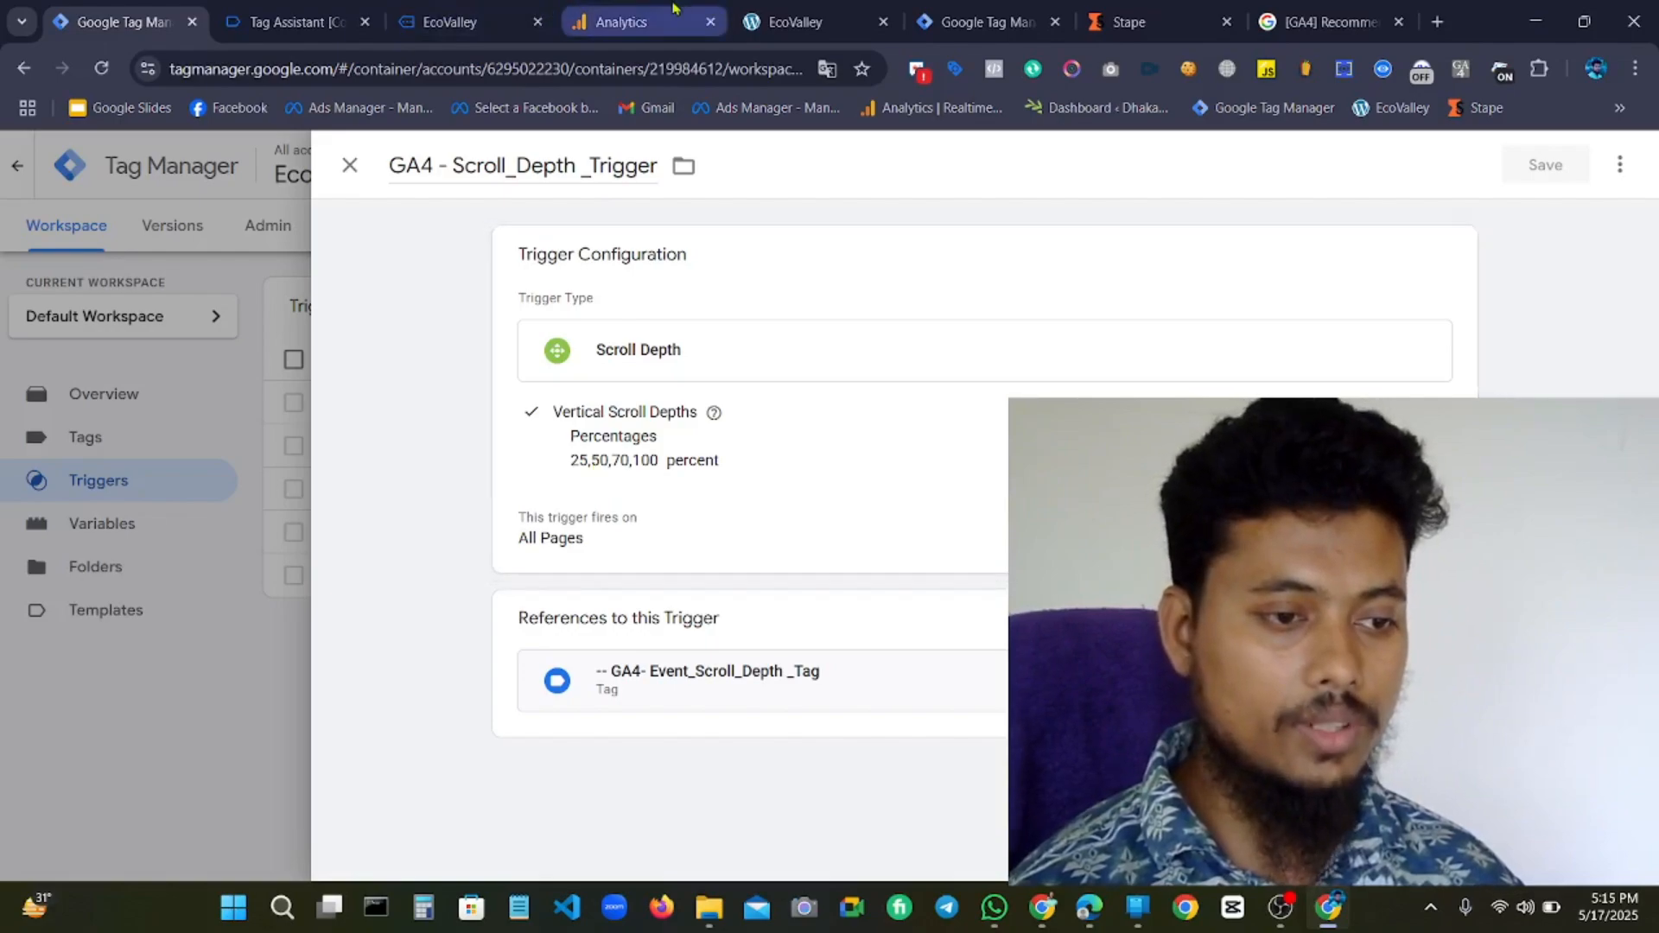
Return to Analytics DebugView, reopen the scroll summary from the top events, and examine the details under batch_ordering_id value 2.
{"action": "left_click", "coordinate": [621, 21]}
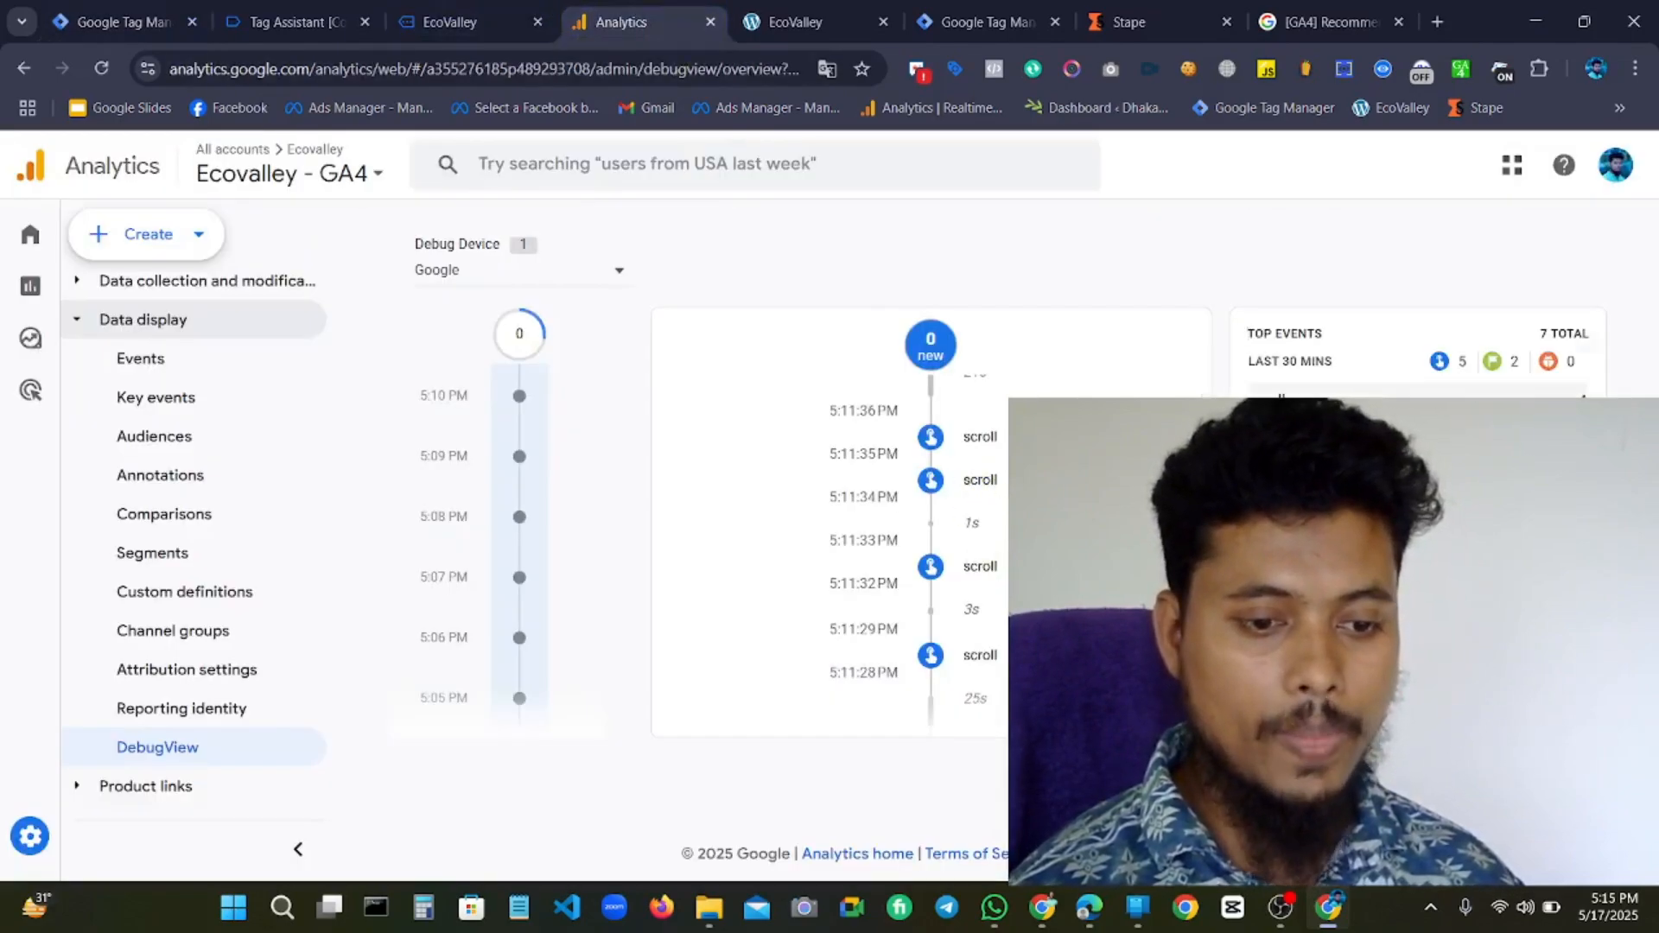
{"action": "left_click", "coordinate": [1296, 405]}
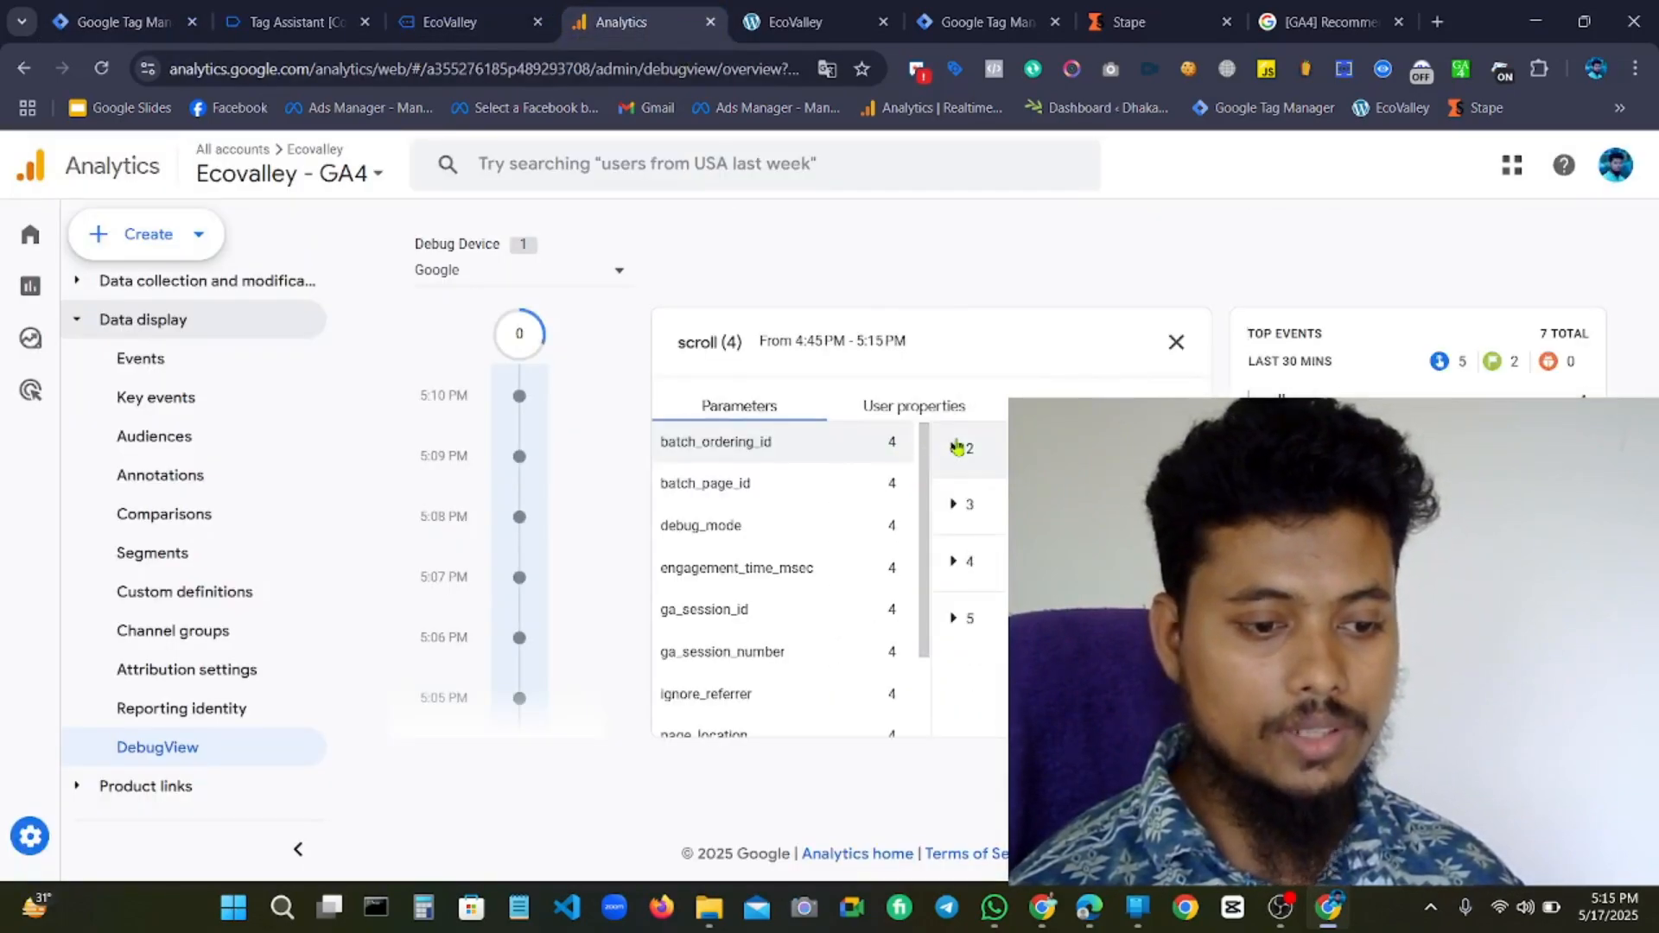
{"action": "left_click", "coordinate": [957, 448]}
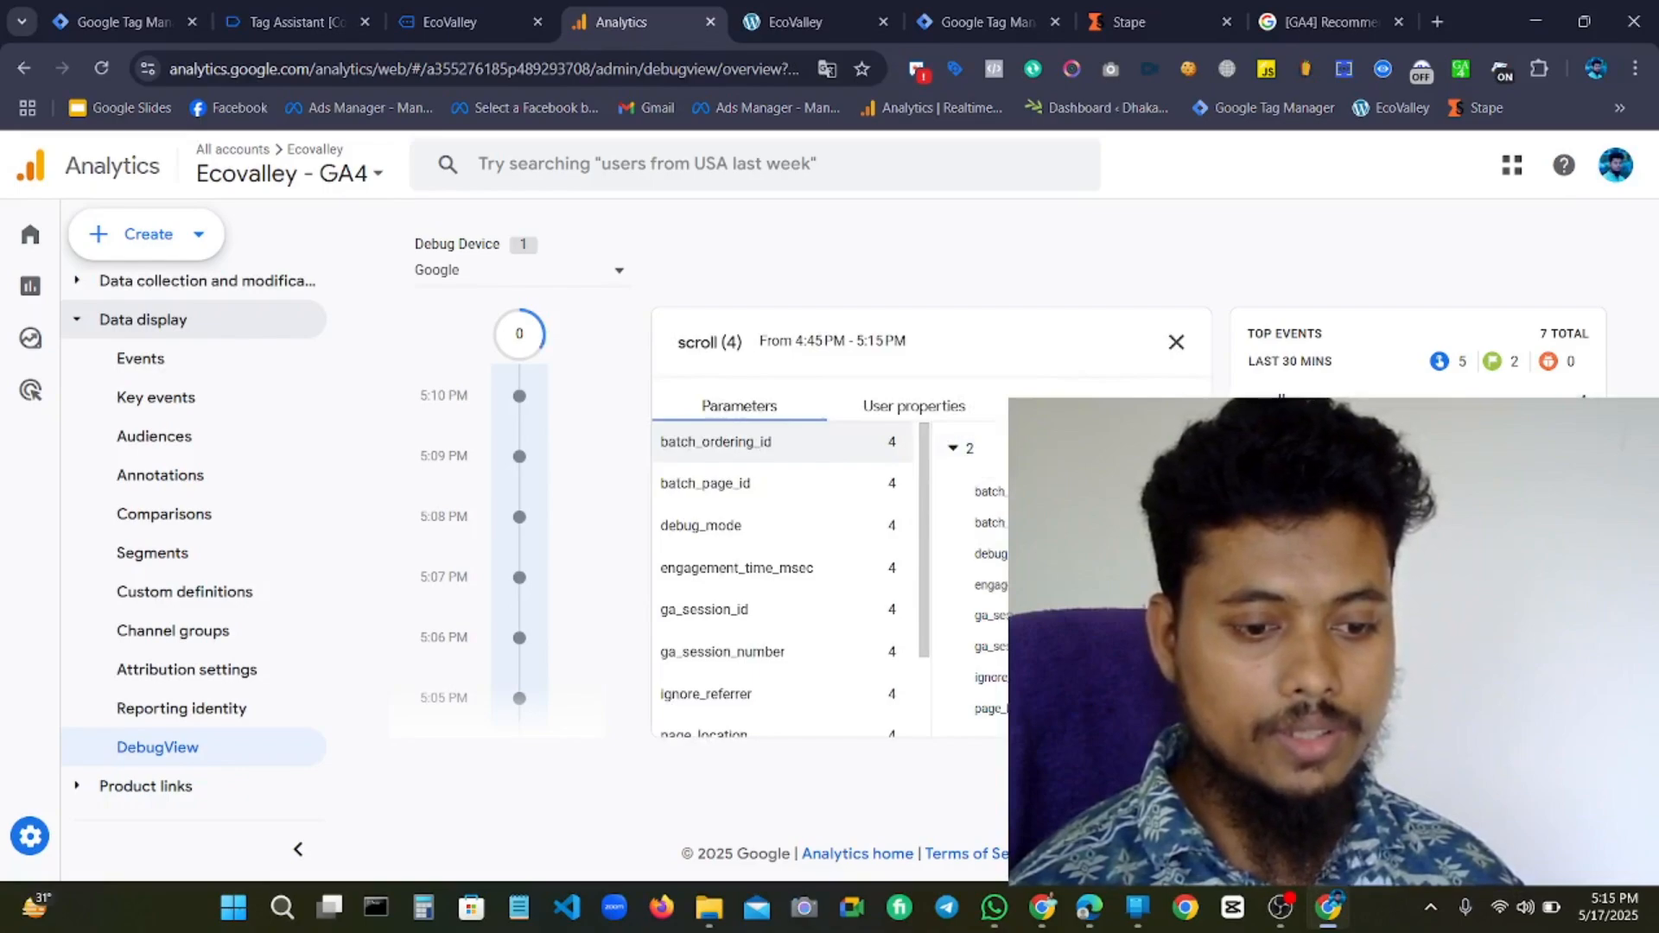
{"action": "left_click", "coordinate": [961, 461]}
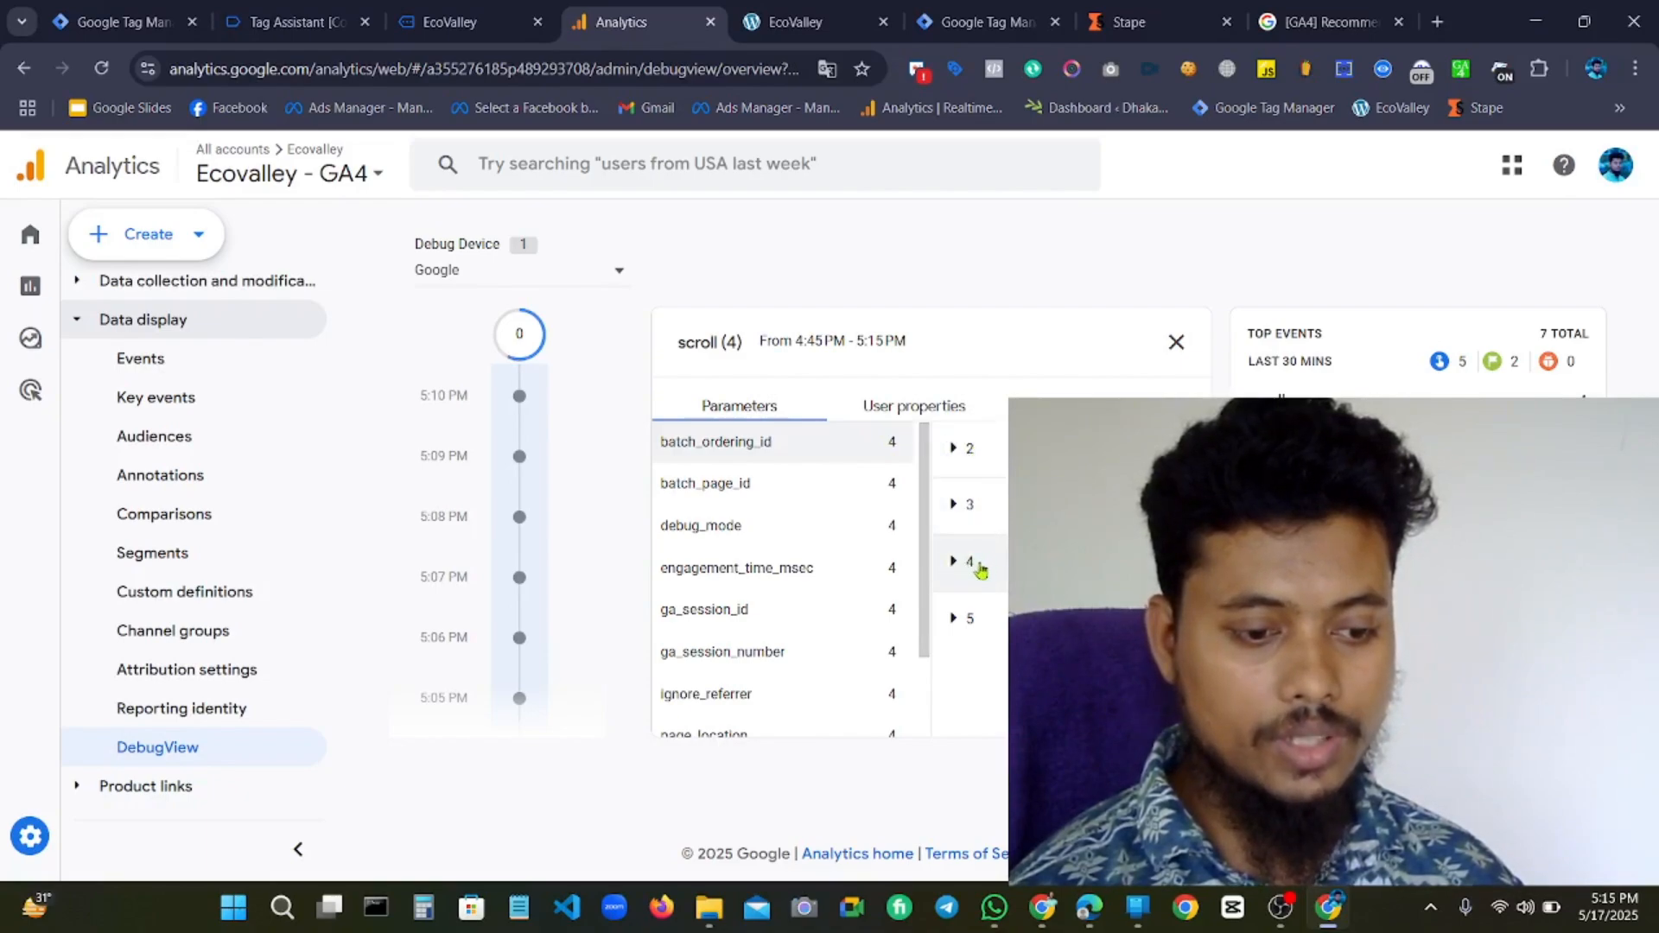
Examine the scroll details under batch_ordering_id value 5, close the summary, and look over the event timeline again.
{"action": "left_click", "coordinate": [959, 619]}
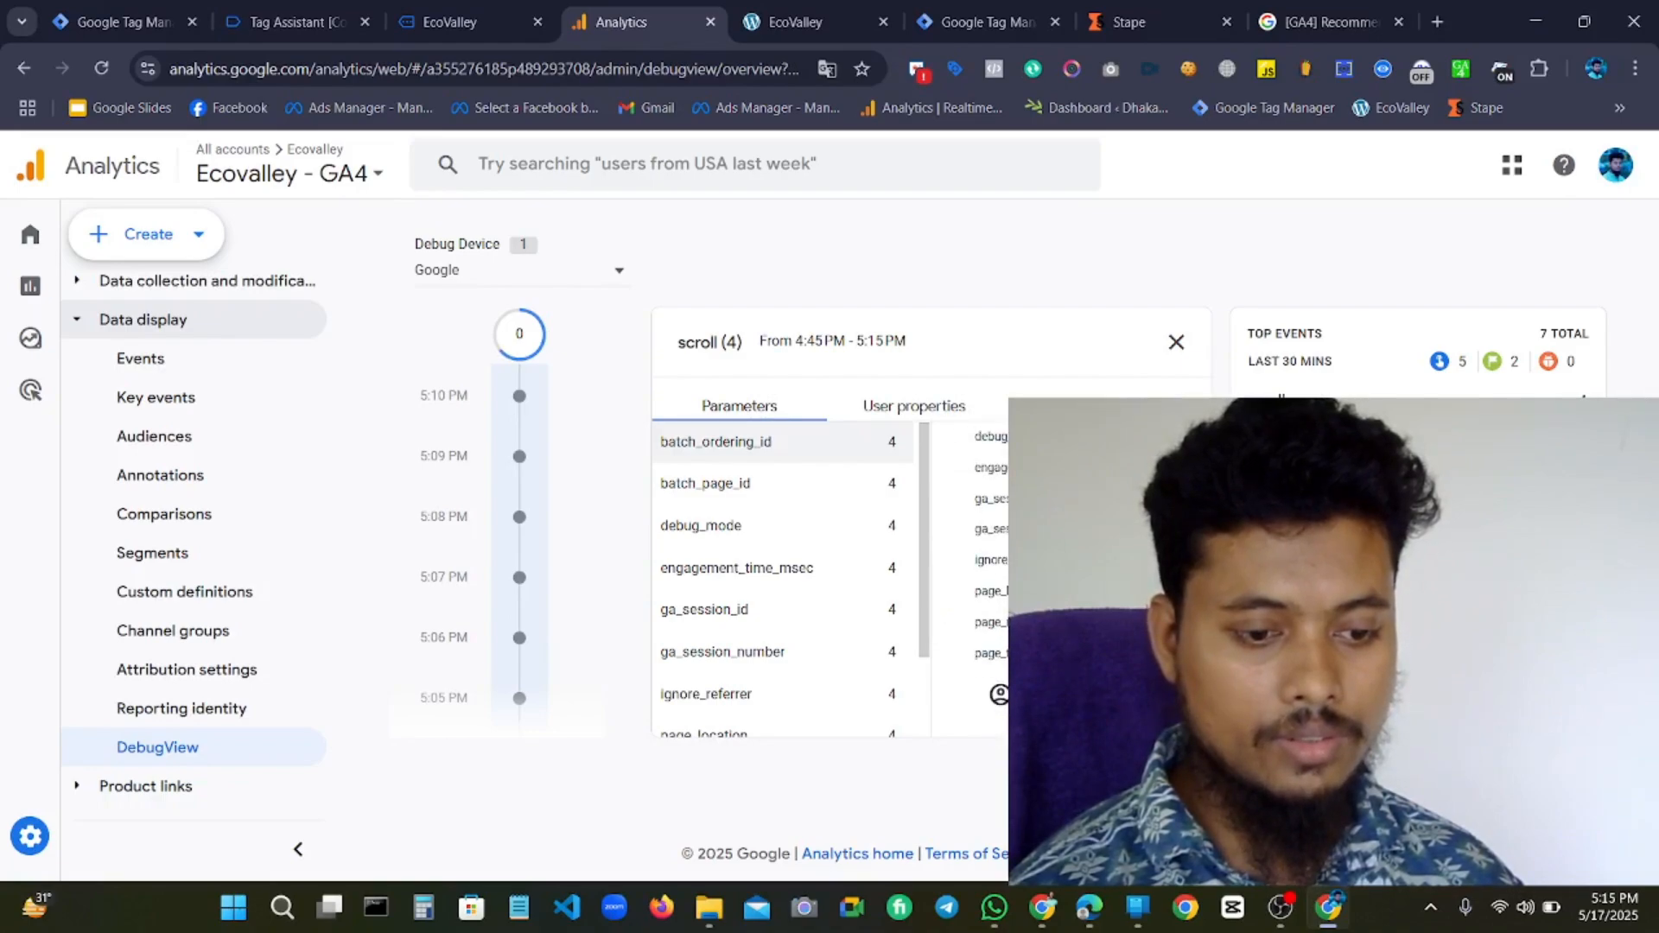
{"action": "scroll", "coordinate": [968, 561], "scroll_direction": "up", "scroll_amount": 3}
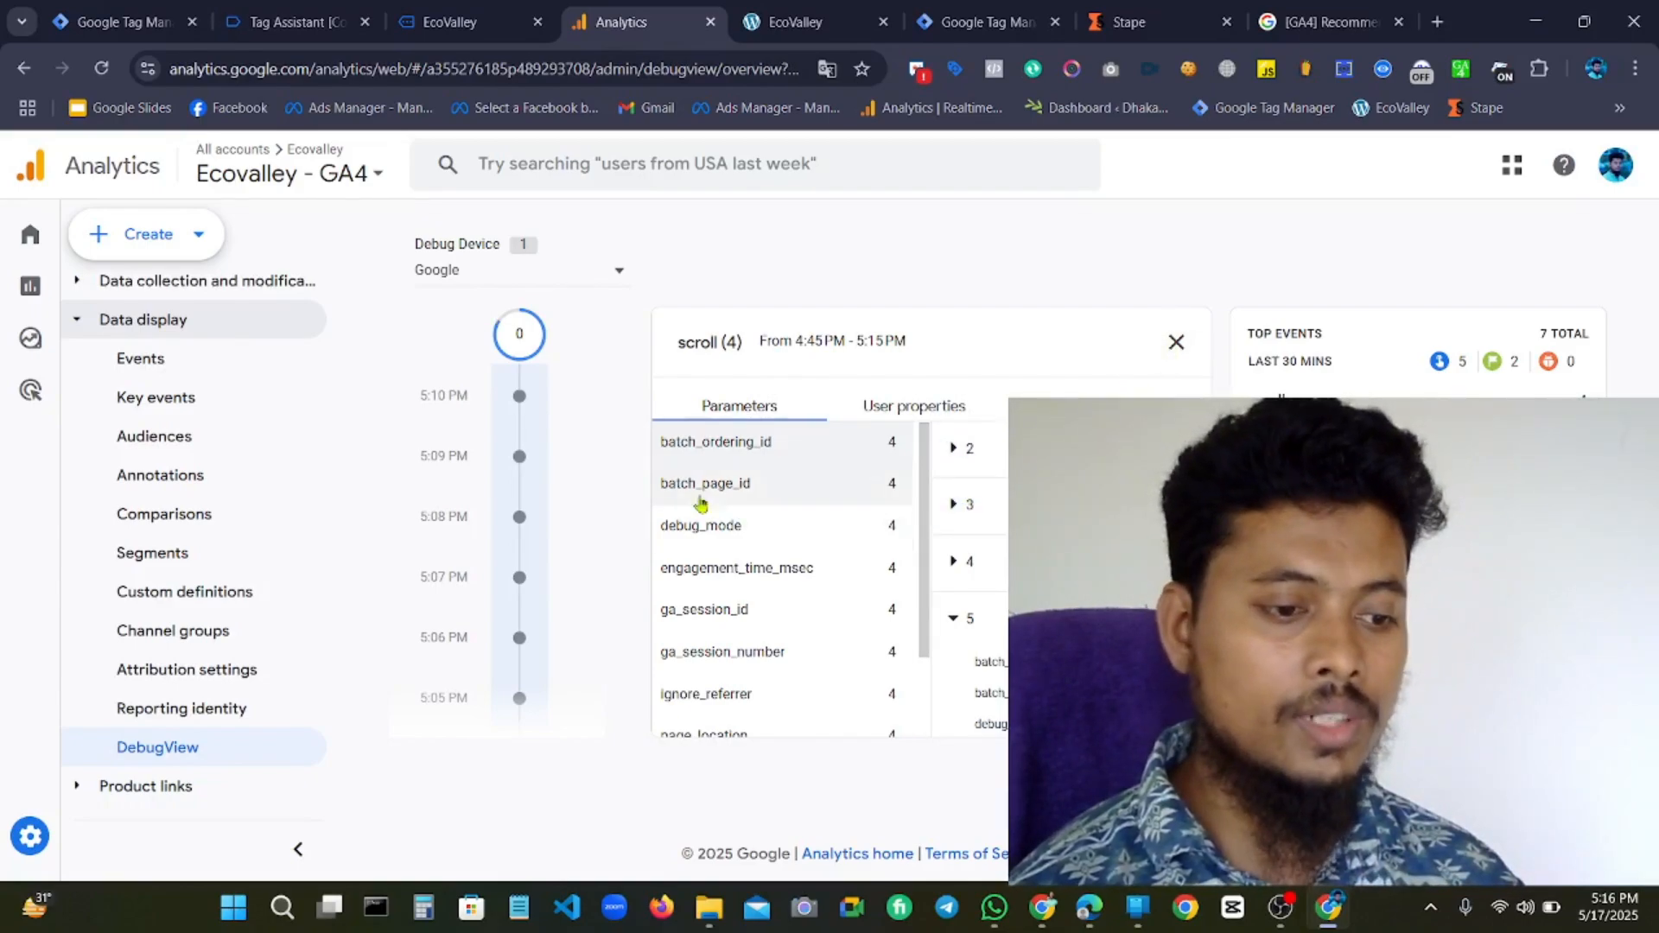
{"action": "scroll", "coordinate": [952, 554], "scroll_direction": "down", "scroll_amount": 5}
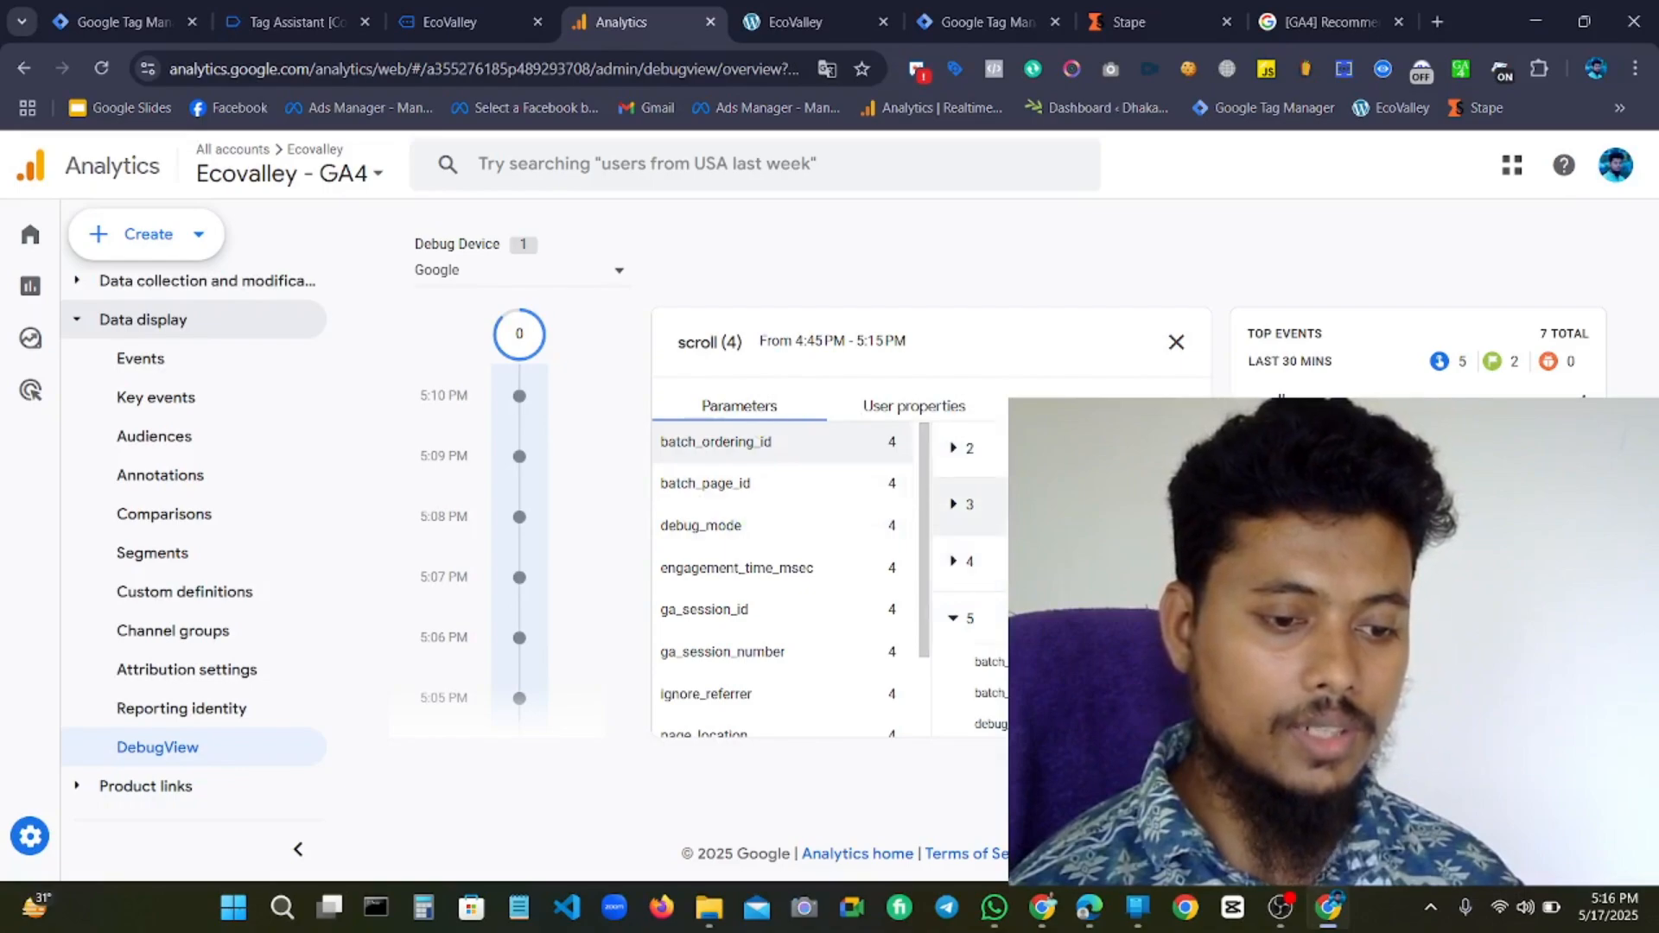
{"action": "scroll", "coordinate": [968, 536], "scroll_direction": "up", "scroll_amount": 5}
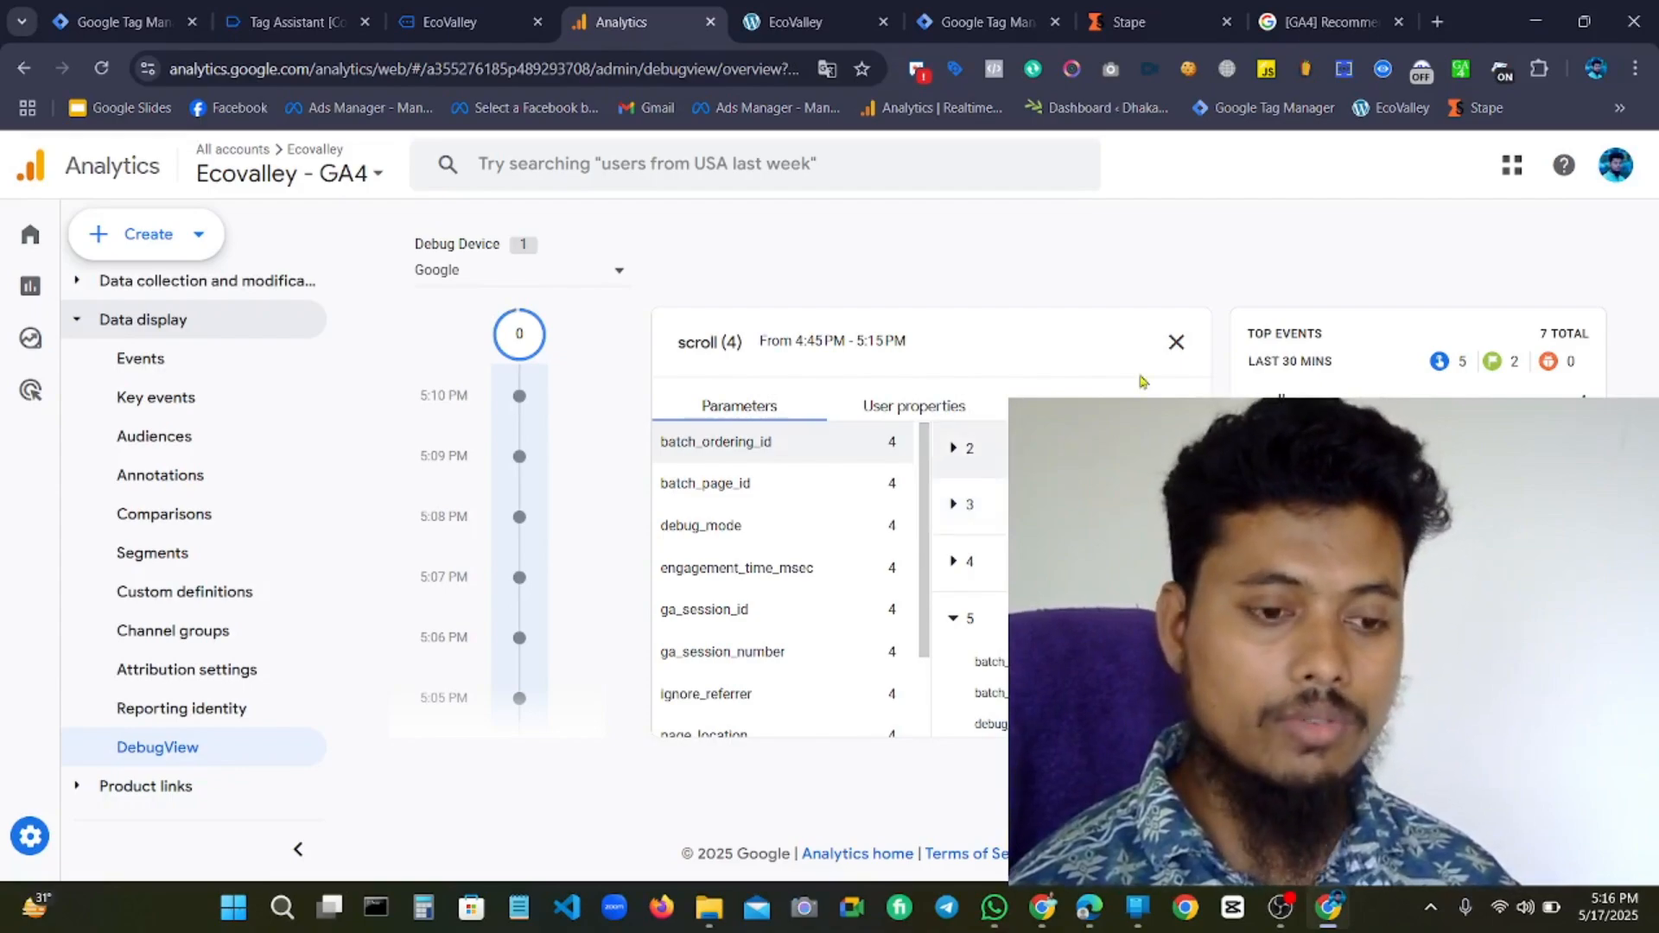
{"action": "left_click", "coordinate": [1176, 341]}
{"action": "scroll", "coordinate": [996, 427], "scroll_direction": "up", "scroll_amount": 6}
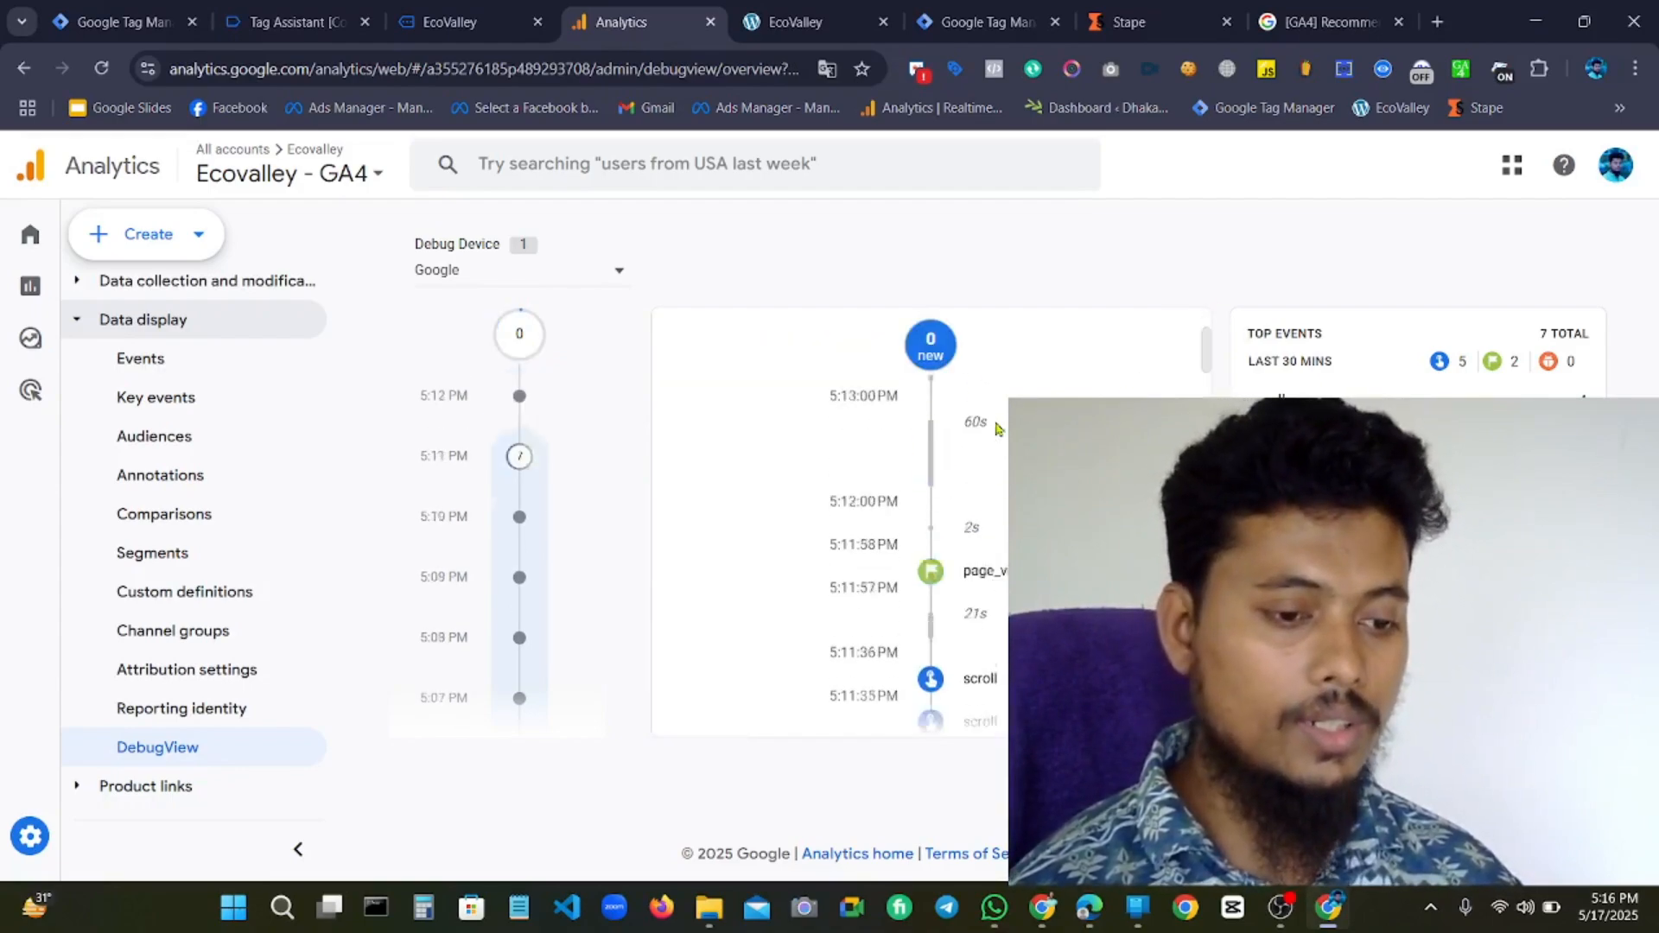
{"action": "scroll", "coordinate": [998, 428], "scroll_direction": "down", "scroll_amount": 15}
{"action": "scroll", "coordinate": [1001, 439], "scroll_direction": "up", "scroll_amount": 10}
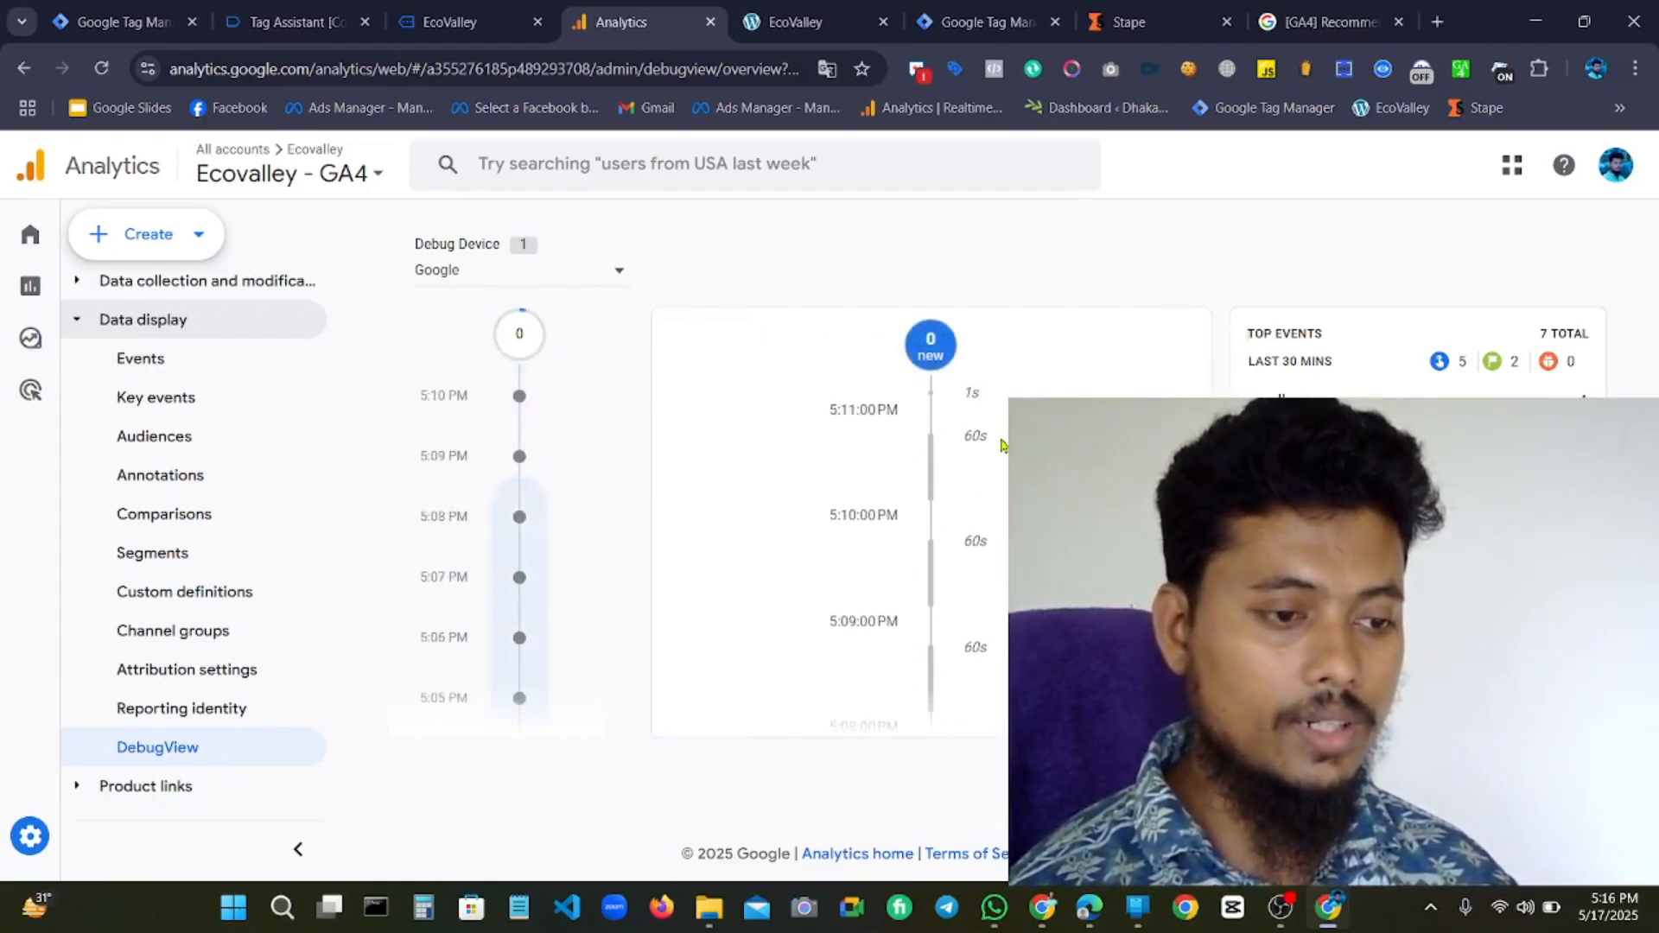
Switch to the EcoValley store's home page and look through its content down to the New Arrivals products.
{"action": "left_click", "coordinate": [450, 21]}
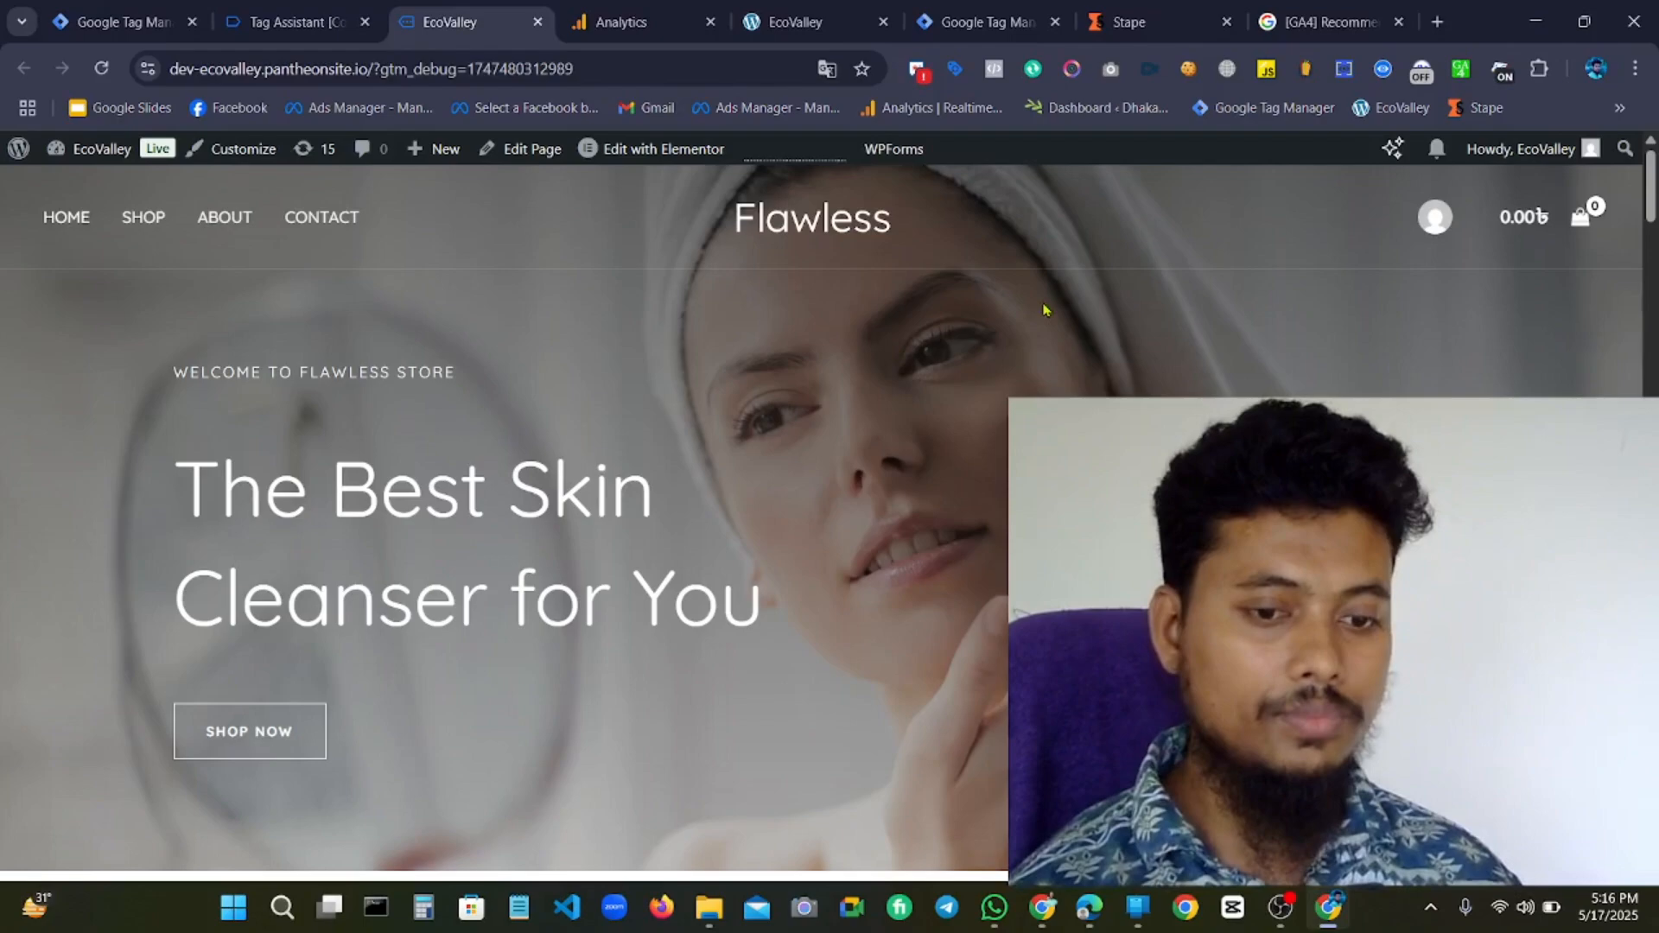
{"action": "scroll", "coordinate": [974, 481], "scroll_direction": "down", "scroll_amount": 6}
{"action": "scroll", "coordinate": [916, 481], "scroll_direction": "down", "scroll_amount": 5}
{"action": "scroll", "coordinate": [855, 527], "scroll_direction": "up", "scroll_amount": 4}
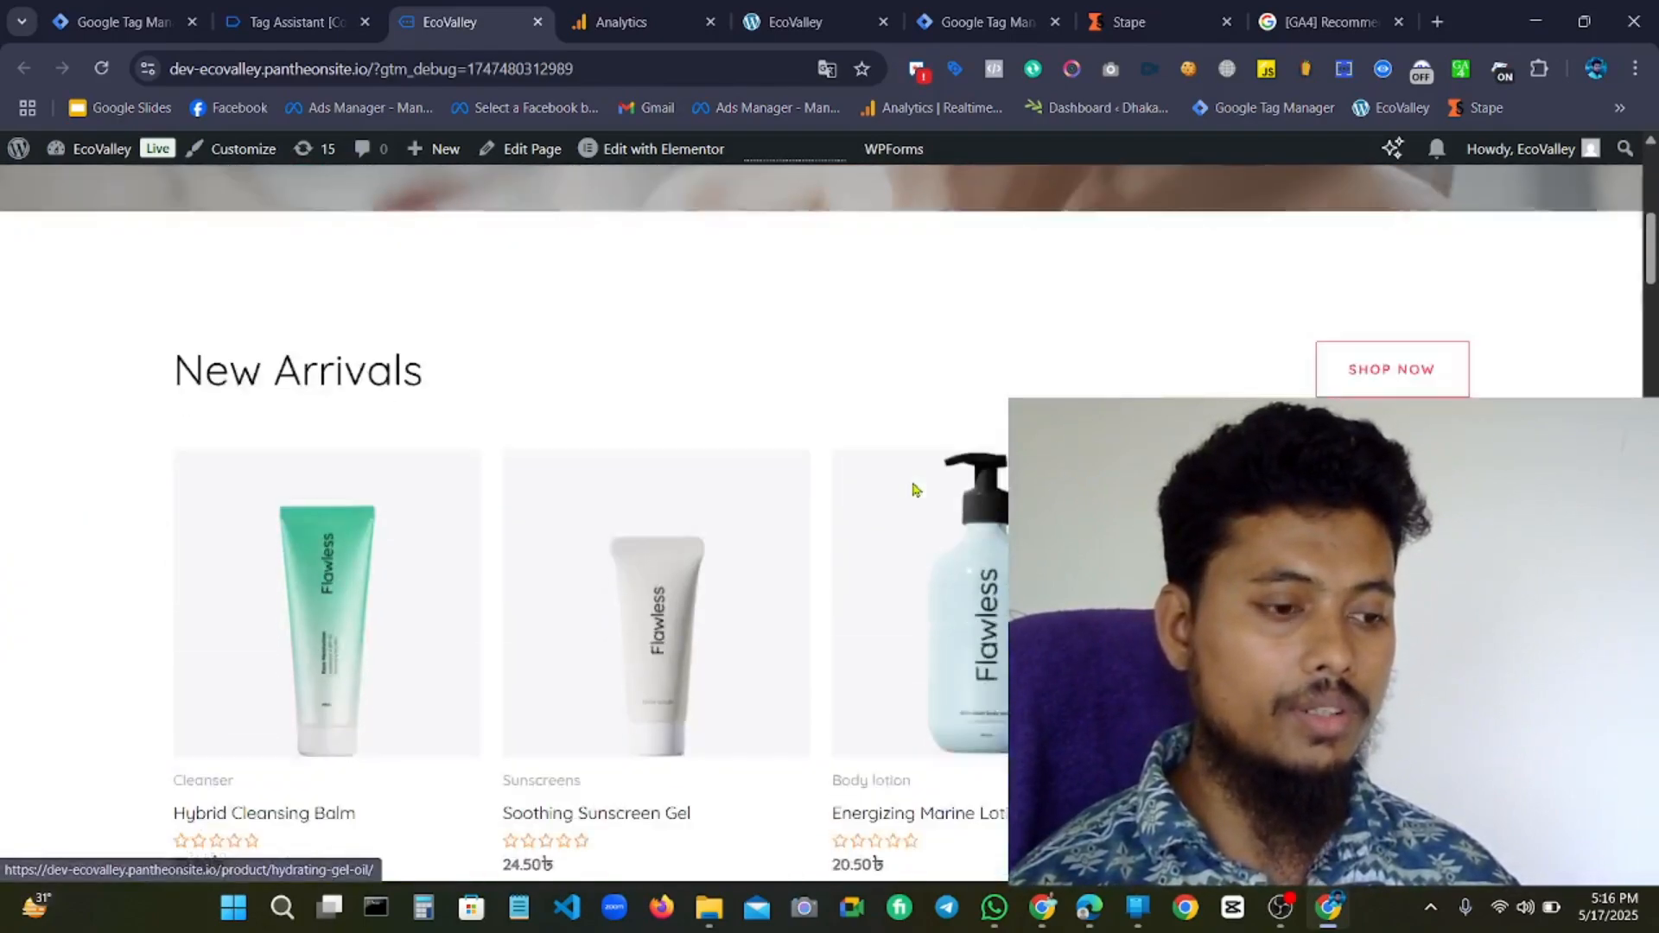
{"action": "scroll", "coordinate": [915, 486], "scroll_direction": "down", "scroll_amount": 5}
{"action": "scroll", "coordinate": [904, 496], "scroll_direction": "up", "scroll_amount": 9}
{"action": "scroll", "coordinate": [492, 550], "scroll_direction": "down", "scroll_amount": 3}
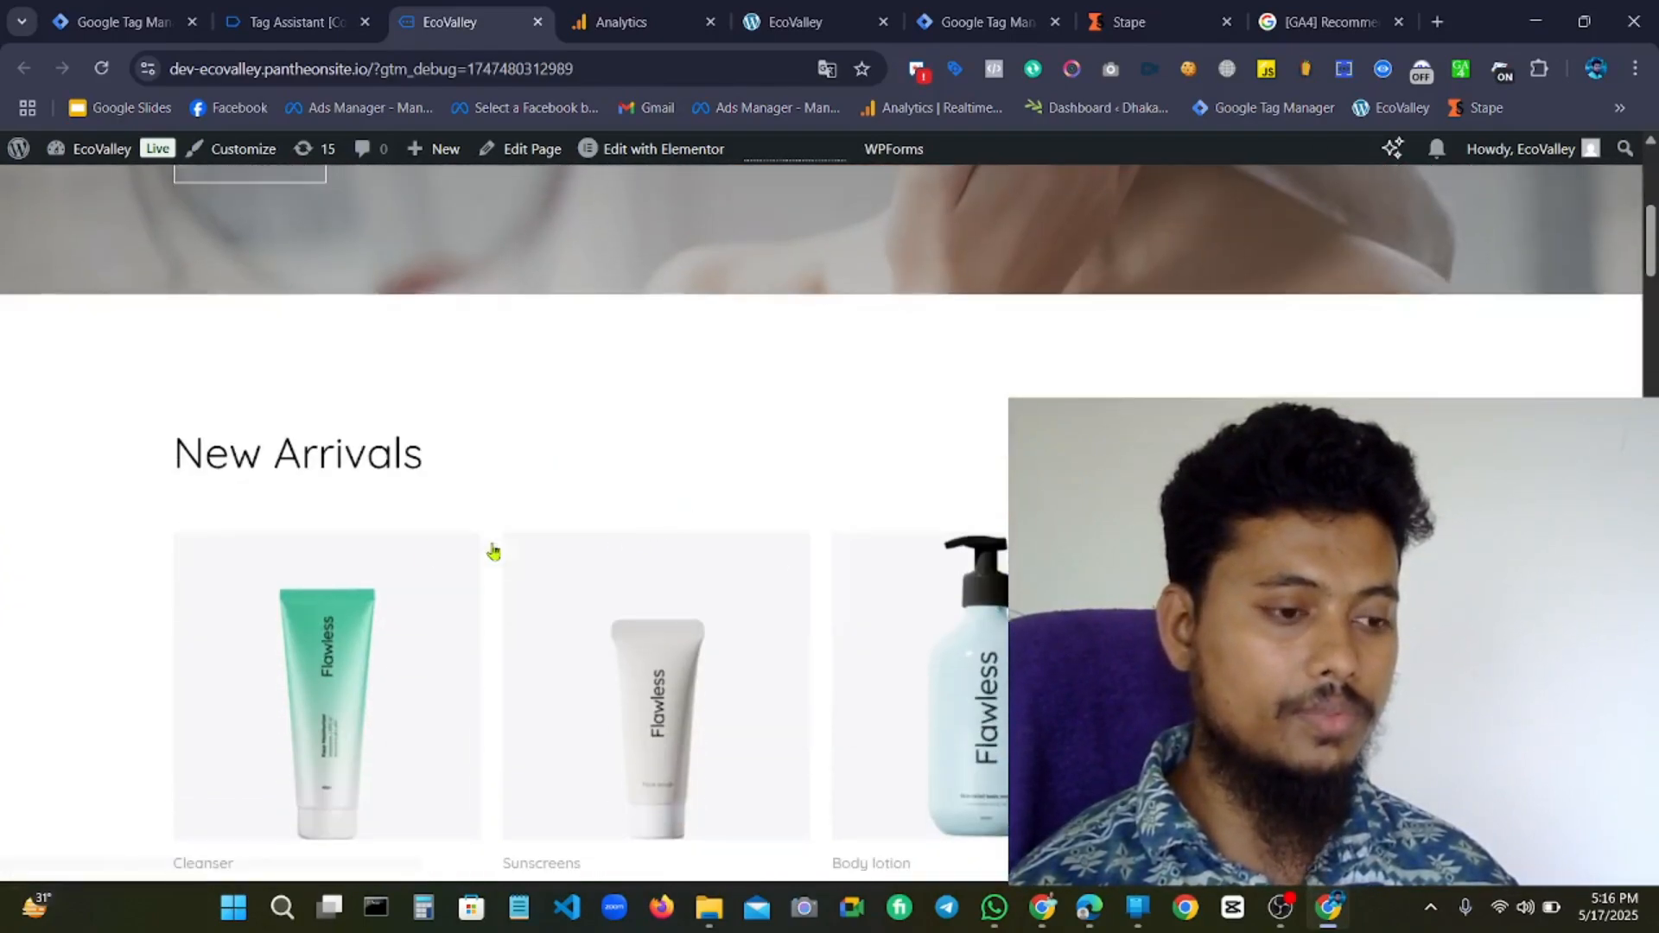
Open the Hybrid Cleansing Balm product page from New Arrivals and look over its product details.
{"action": "left_click", "coordinate": [403, 626]}
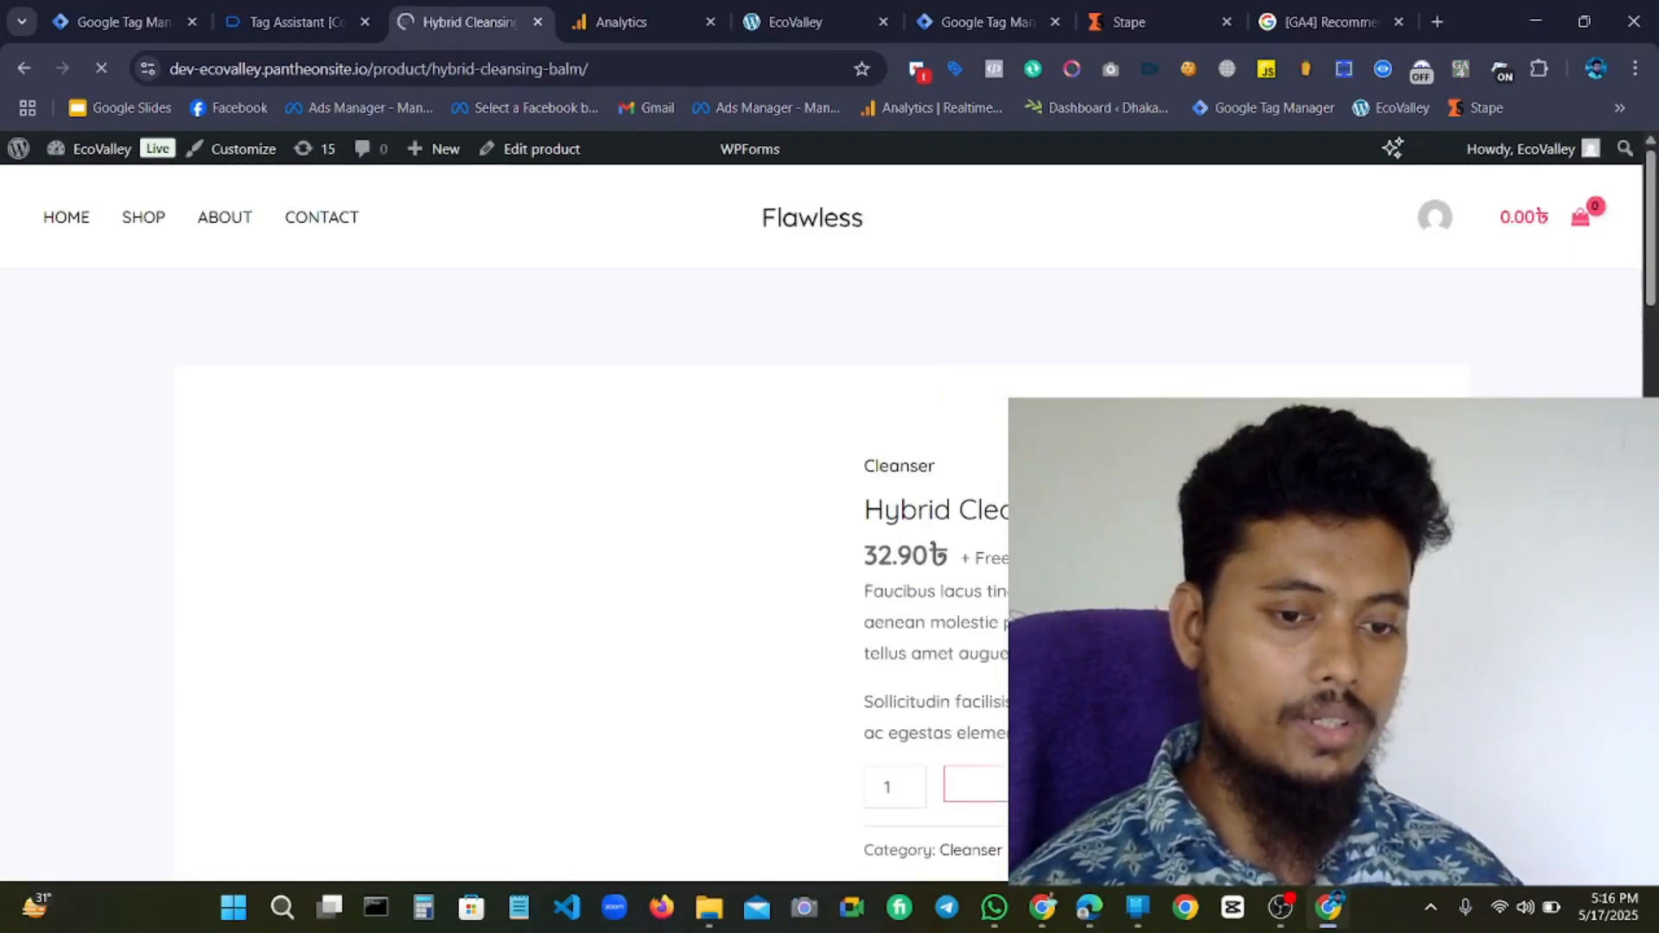
{"action": "left_click_drag", "start_coordinate": [1655, 260], "coordinate": [1654, 316]}
{"action": "scroll", "coordinate": [821, 523], "scroll_direction": "down", "scroll_amount": 18}
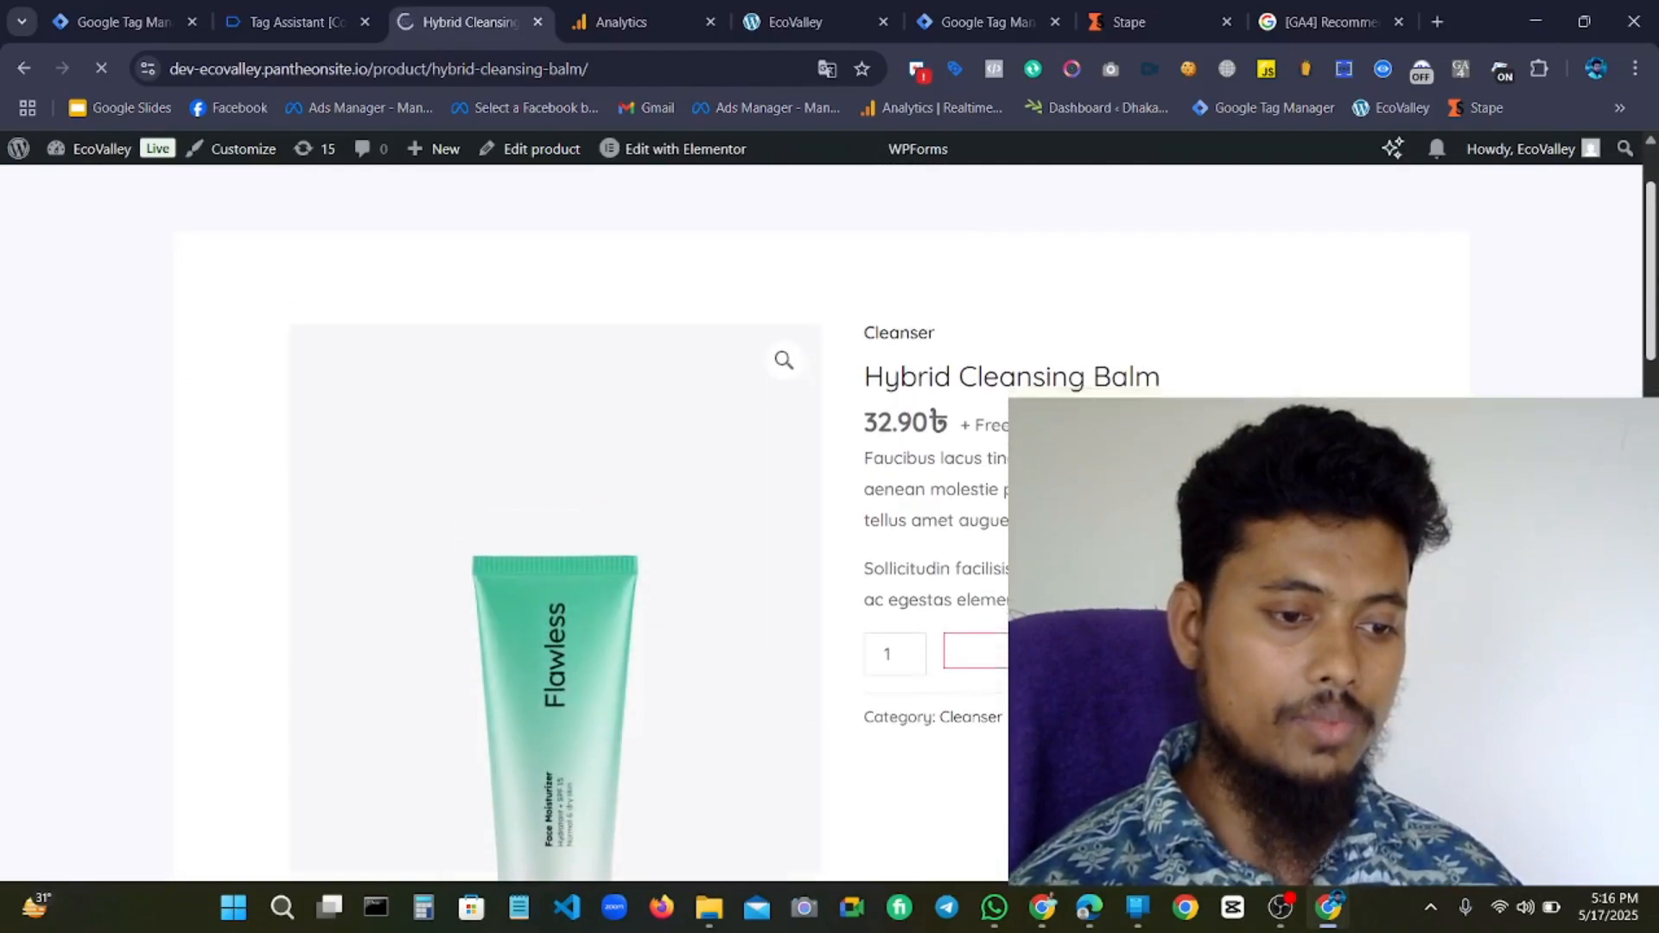
{"action": "scroll", "coordinate": [821, 523], "scroll_direction": "up", "scroll_amount": 12}
{"action": "scroll", "coordinate": [821, 523], "scroll_direction": "up", "scroll_amount": 6}
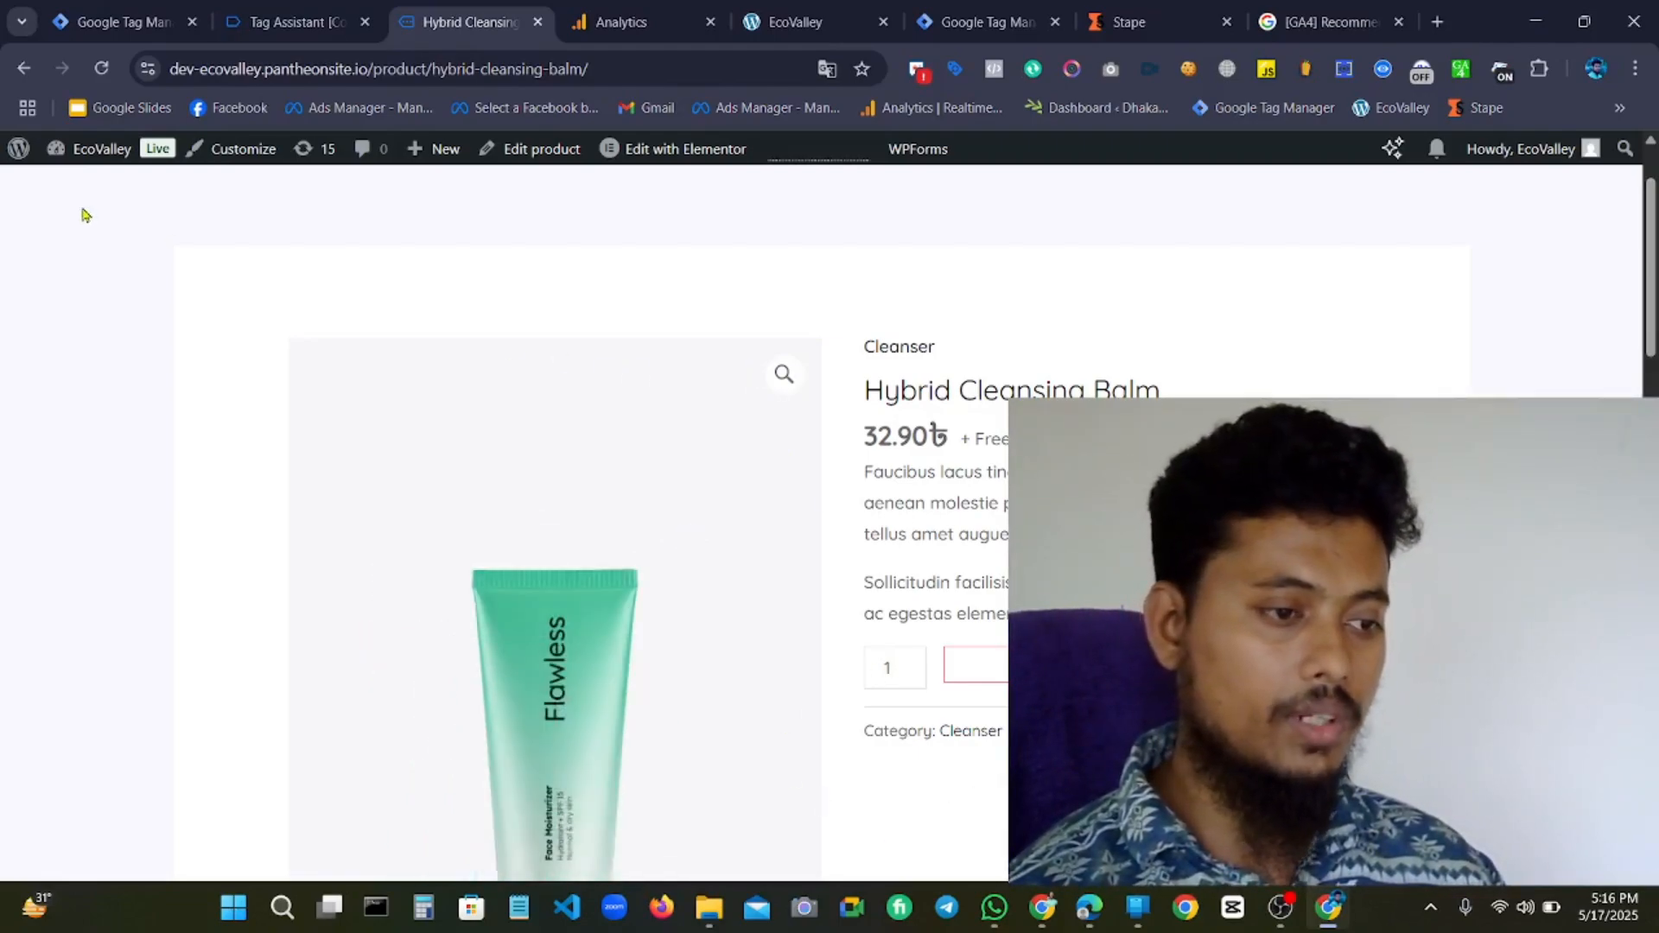
{"action": "left_click_drag", "start_coordinate": [988, 308], "coordinate": [1201, 748]}
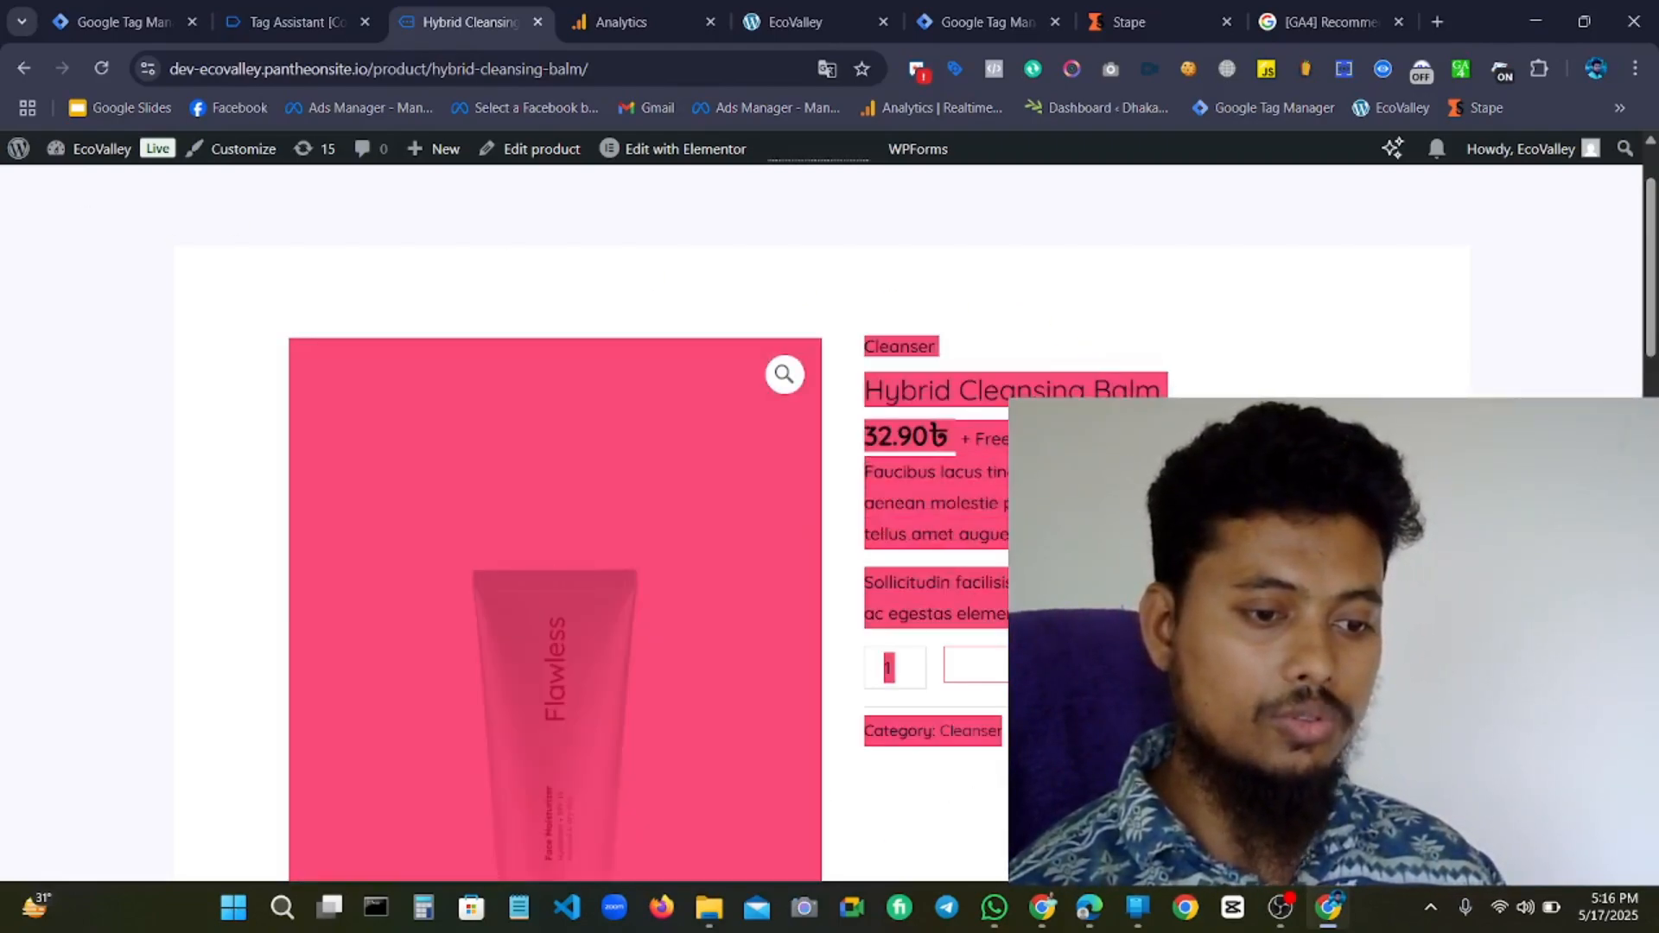
{"action": "left_click", "coordinate": [1171, 350]}
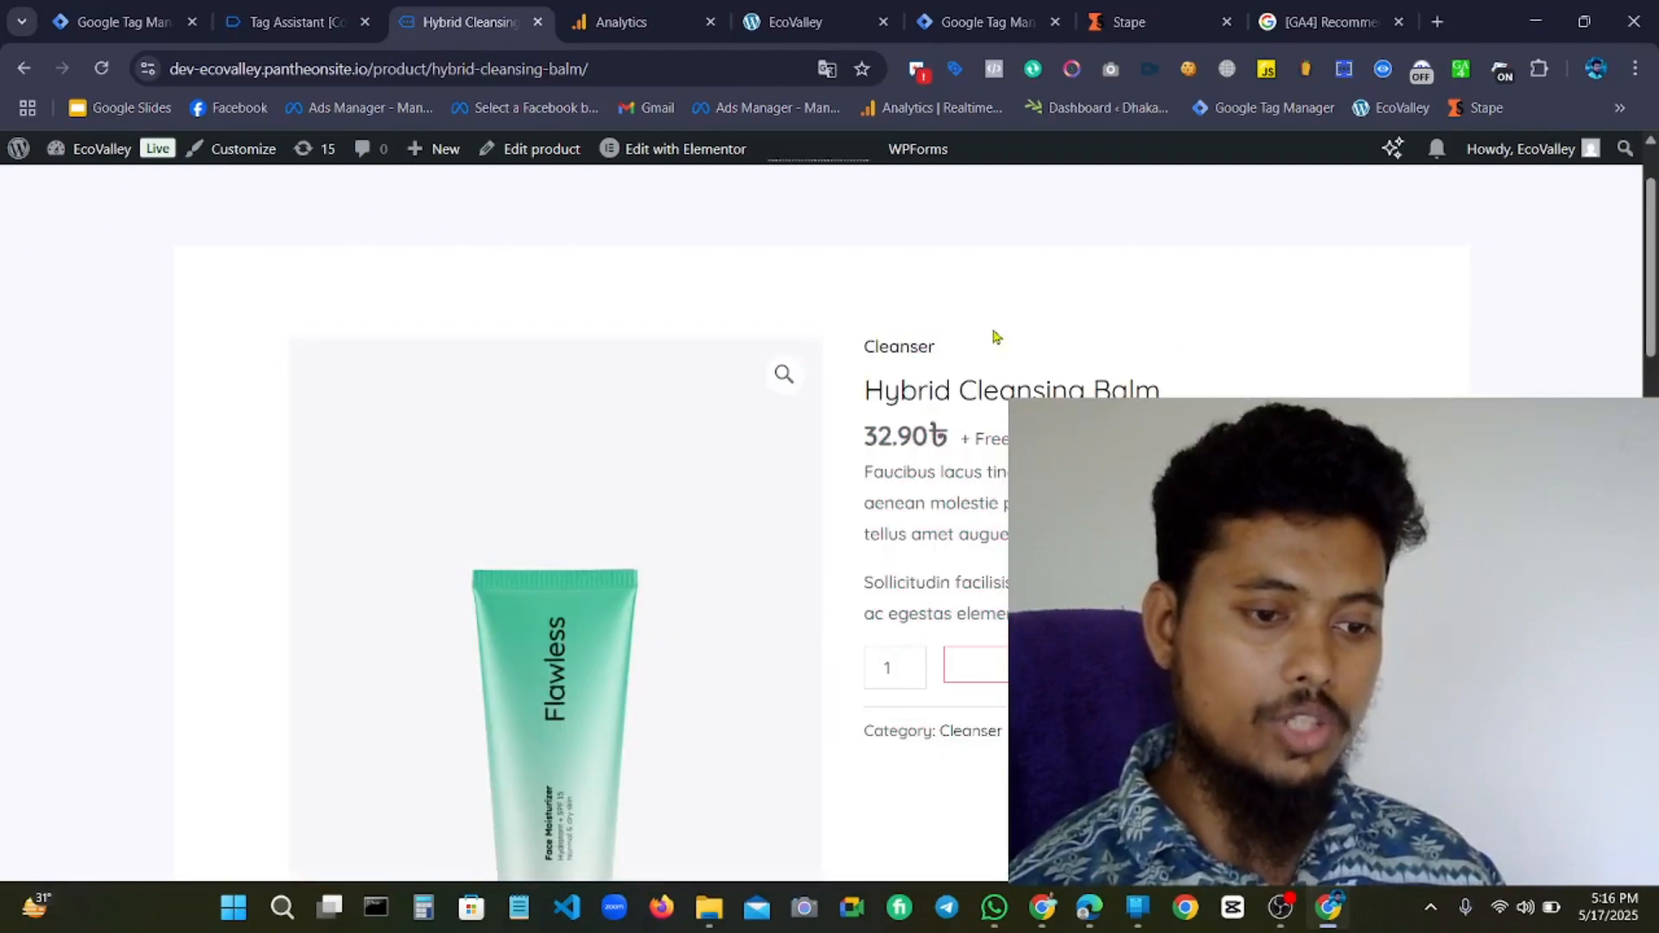